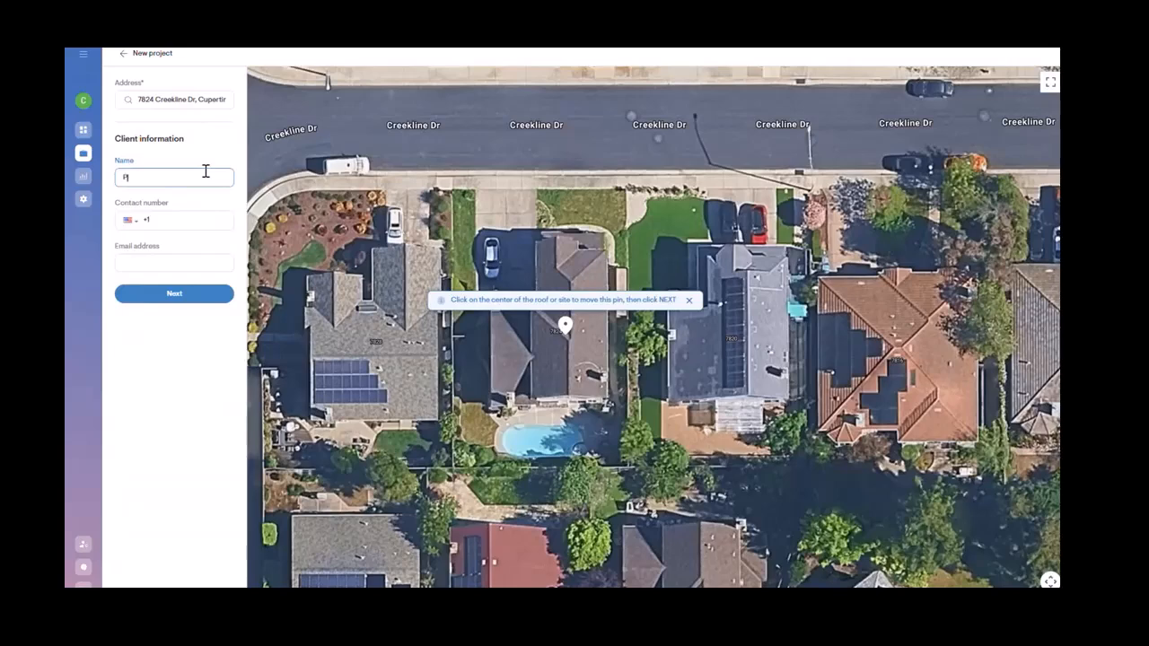
Step: Enter the client's surname in the name field and continue to the project details
{"action": "type", "text": "Williams"}
{"action": "left_click", "coordinate": [166, 306]}
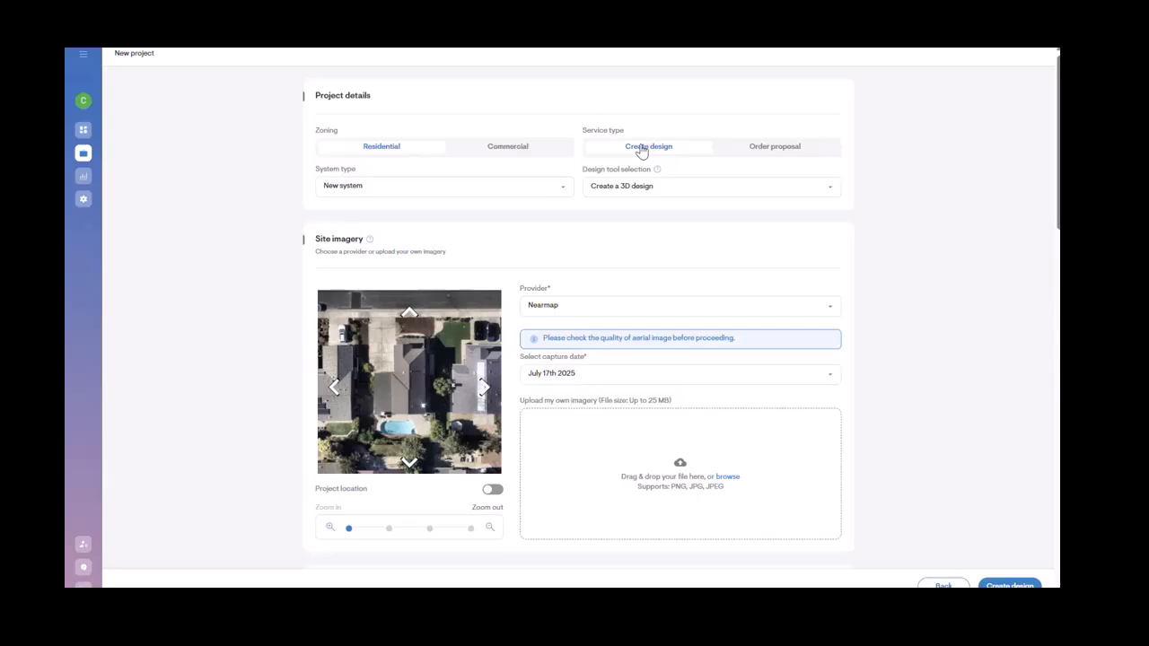
Step: Review the system type and imagery provider options
{"action": "left_click", "coordinate": [487, 190]}
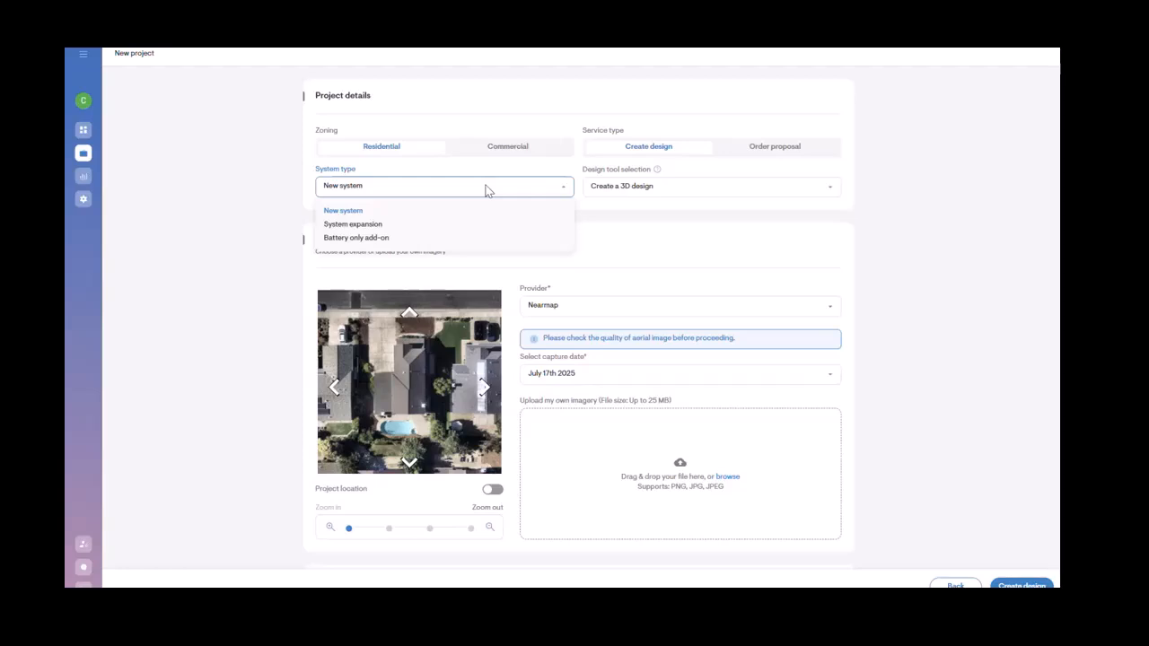
{"action": "left_click", "coordinate": [624, 250]}
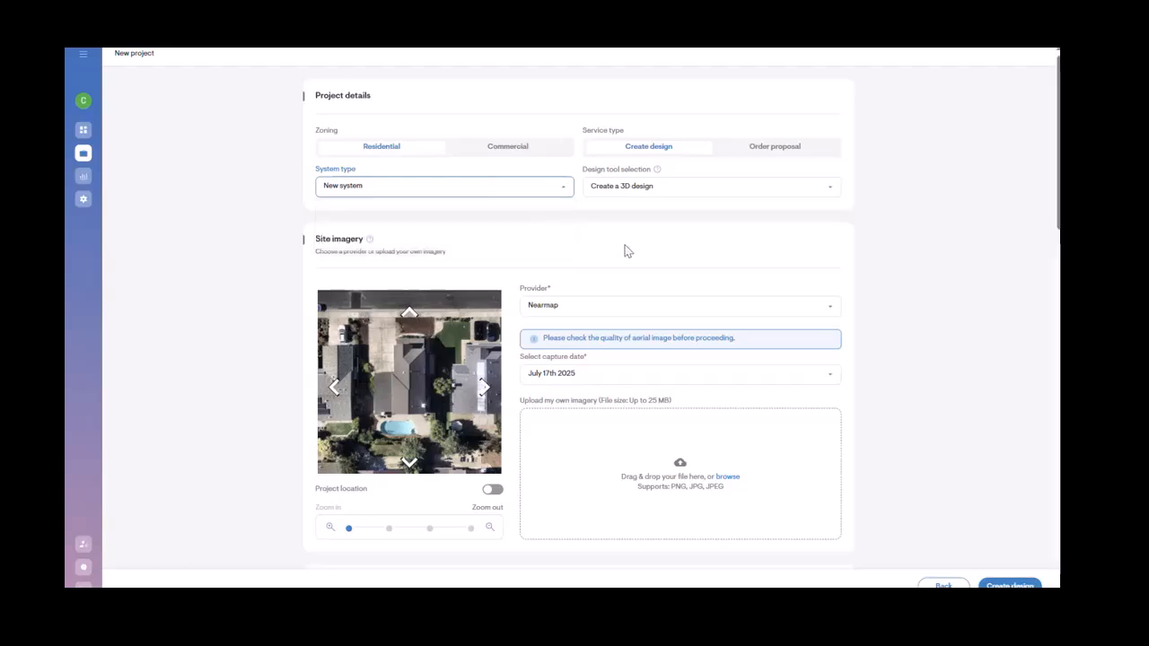
{"action": "scroll", "coordinate": [624, 250], "scroll_direction": "down", "scroll_amount": 2}
{"action": "scroll", "coordinate": [603, 162], "scroll_direction": "down", "scroll_amount": 1}
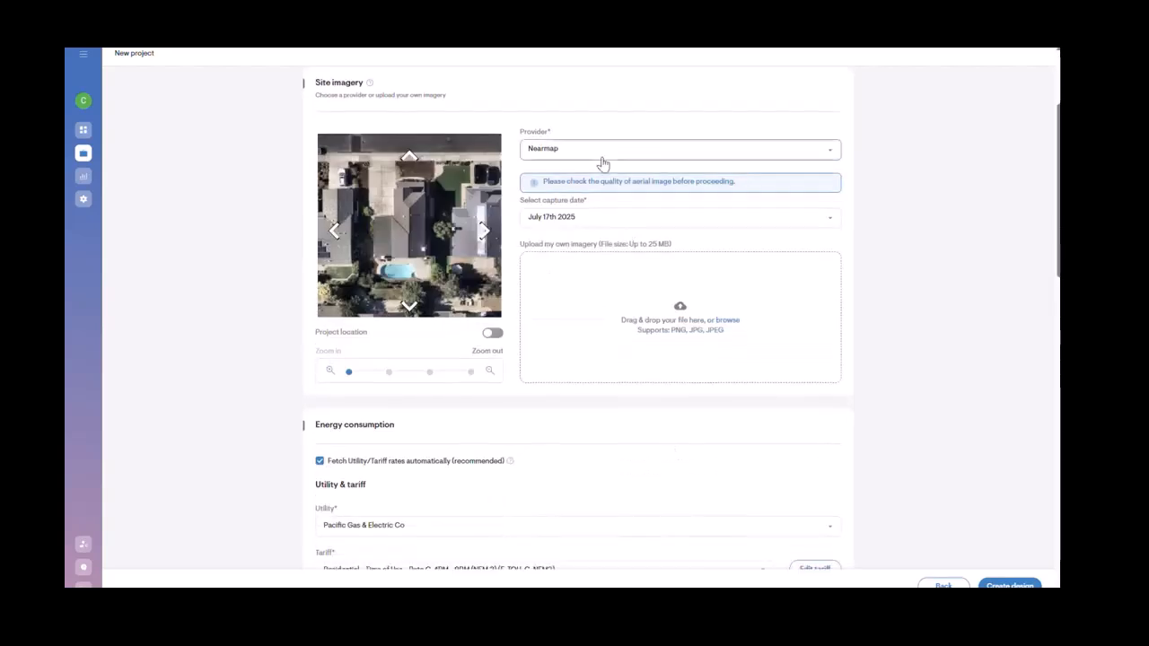
{"action": "left_click", "coordinate": [603, 153]}
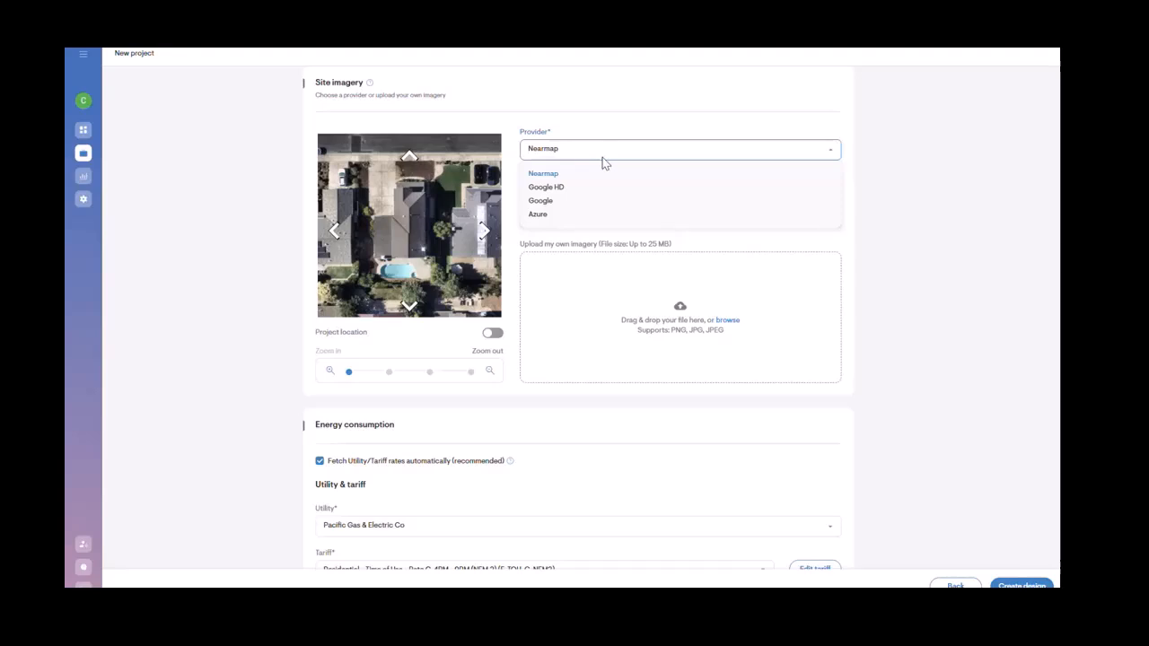
{"action": "left_click", "coordinate": [602, 173]}
Step: Preview the site imagery across several capture dates and zoom levels, settling on July 17th 2025
{"action": "left_click", "coordinate": [576, 217]}
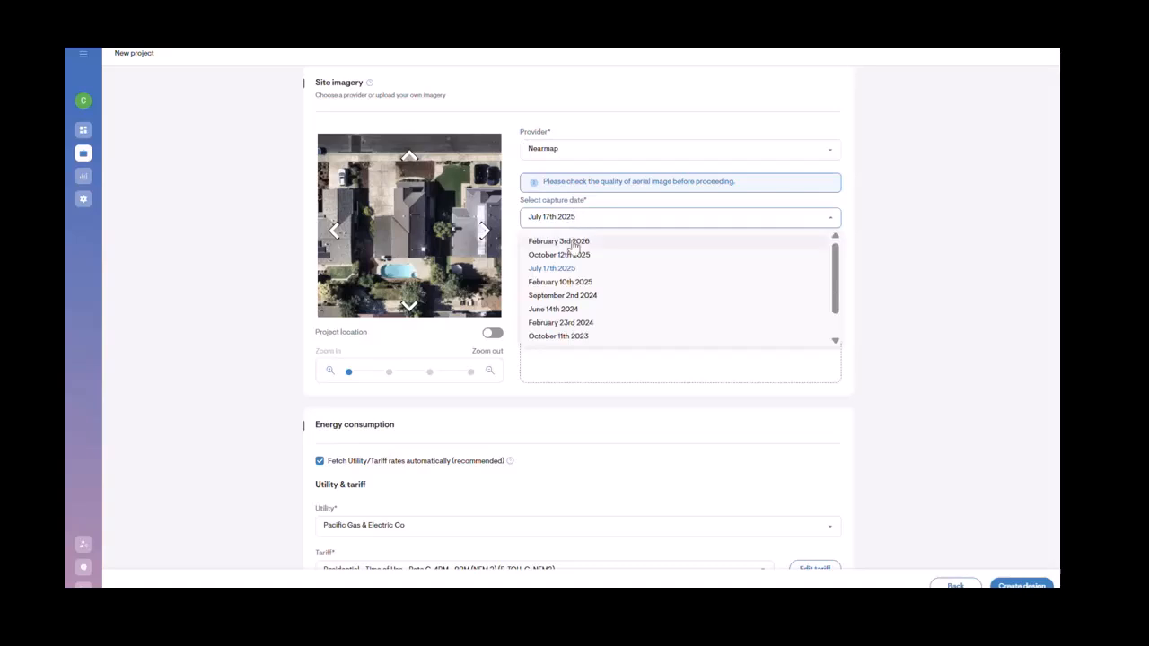
{"action": "left_click", "coordinate": [561, 242]}
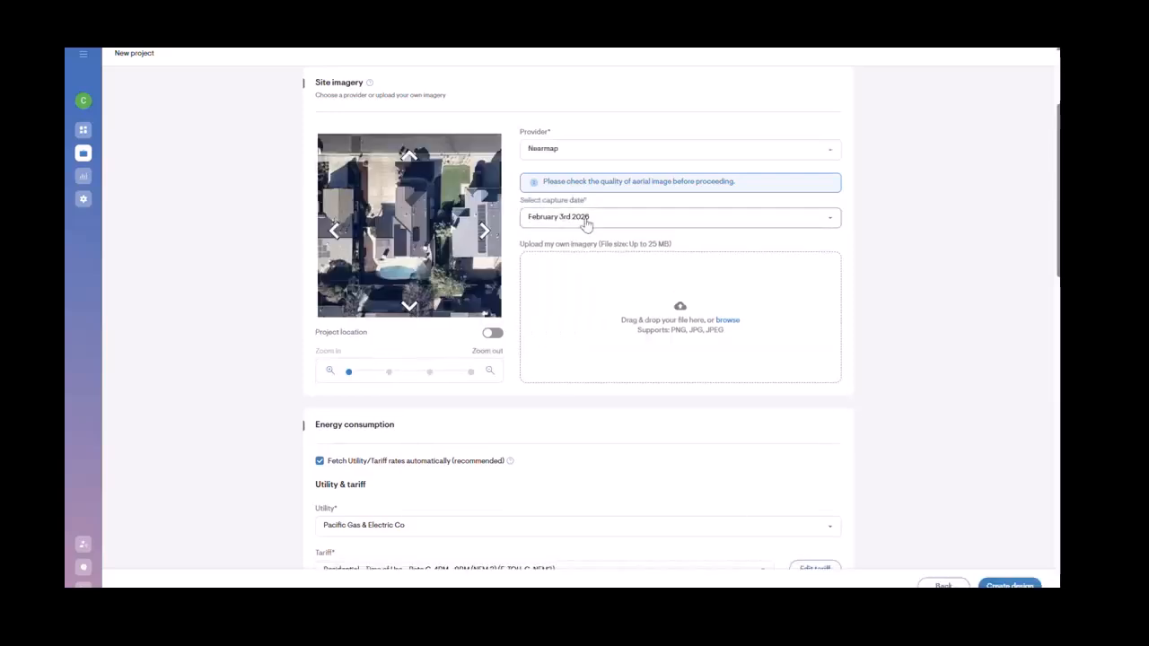
{"action": "left_click", "coordinate": [585, 217]}
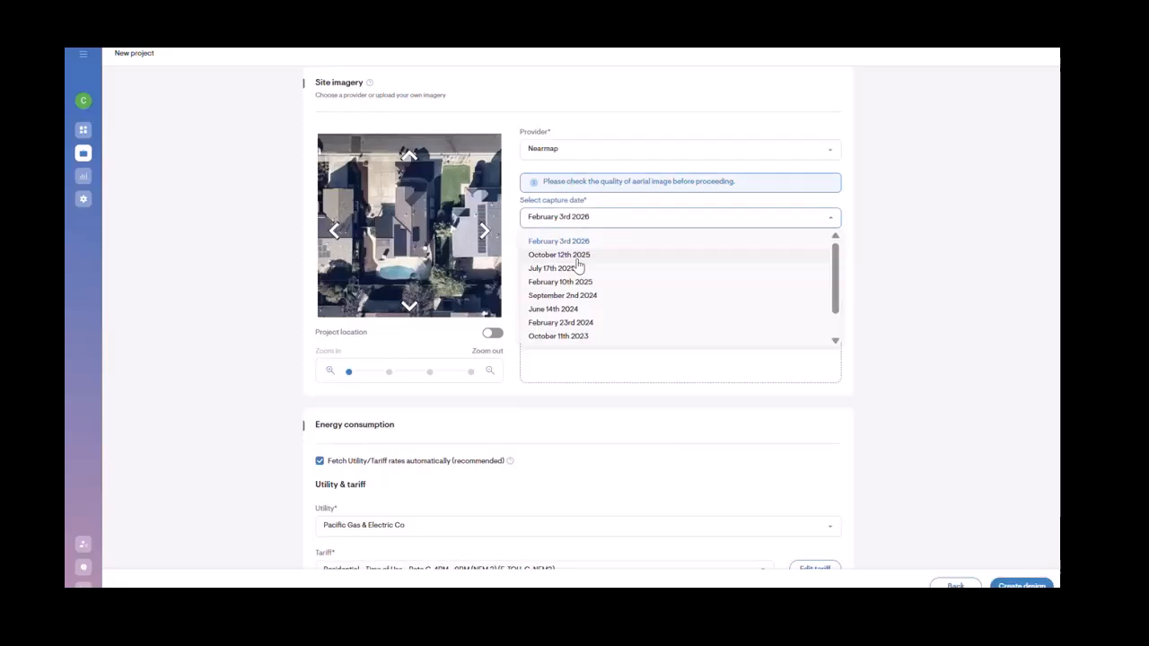
{"action": "left_click", "coordinate": [578, 259]}
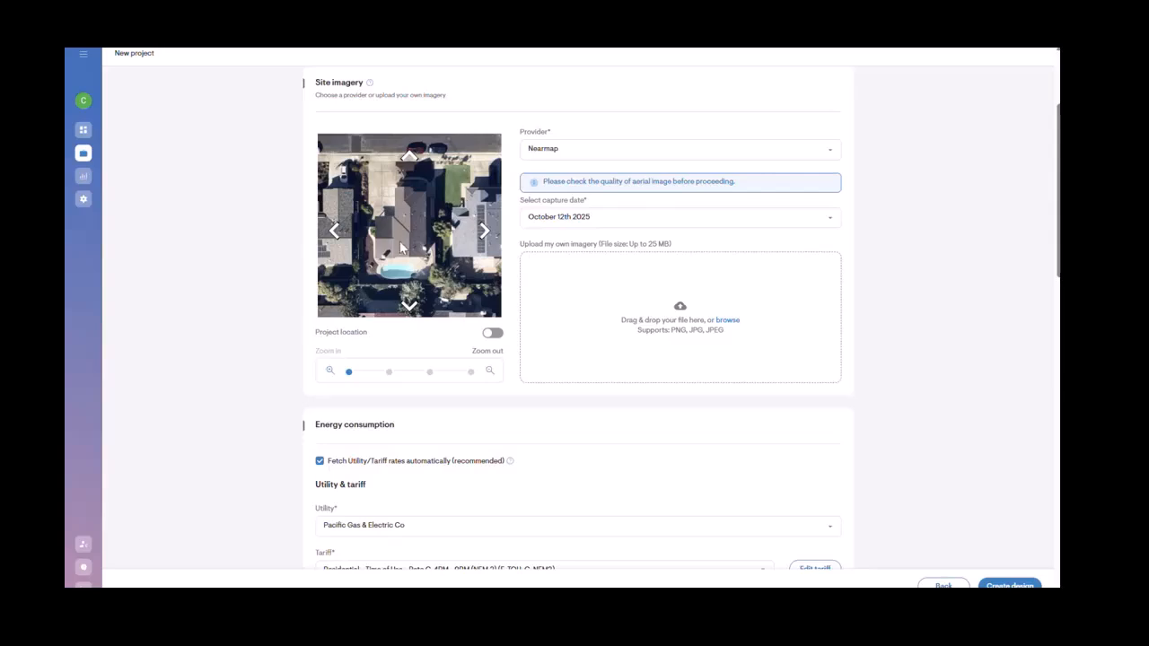
{"action": "left_click", "coordinate": [555, 220]}
{"action": "left_click", "coordinate": [553, 268]}
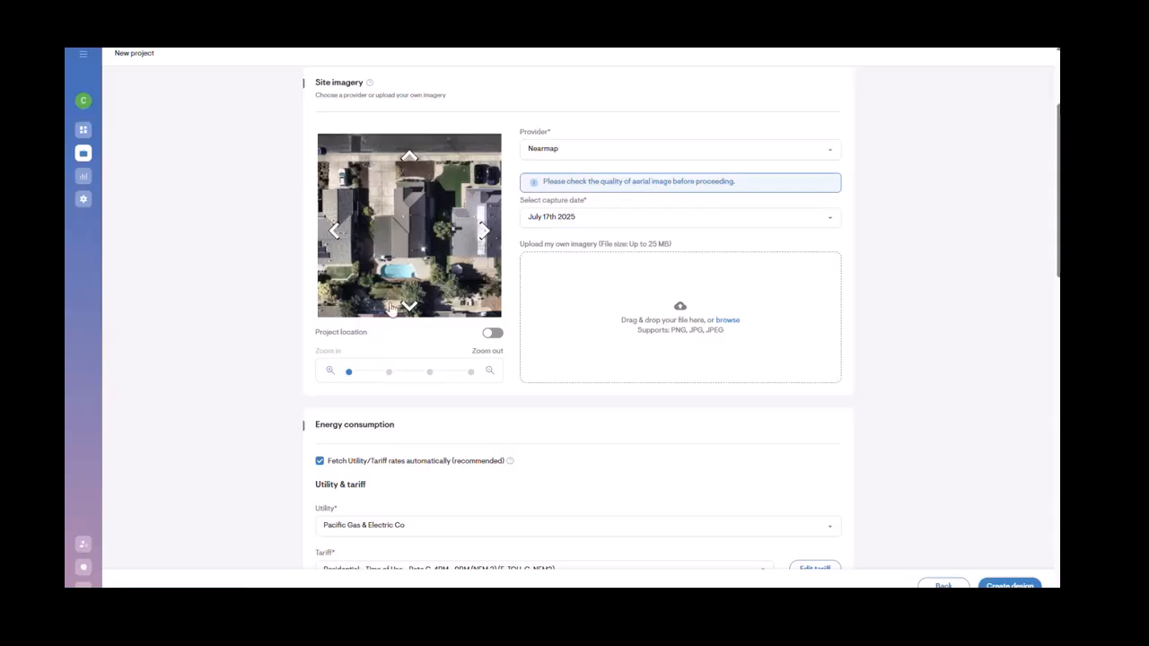
{"action": "left_click", "coordinate": [388, 372]}
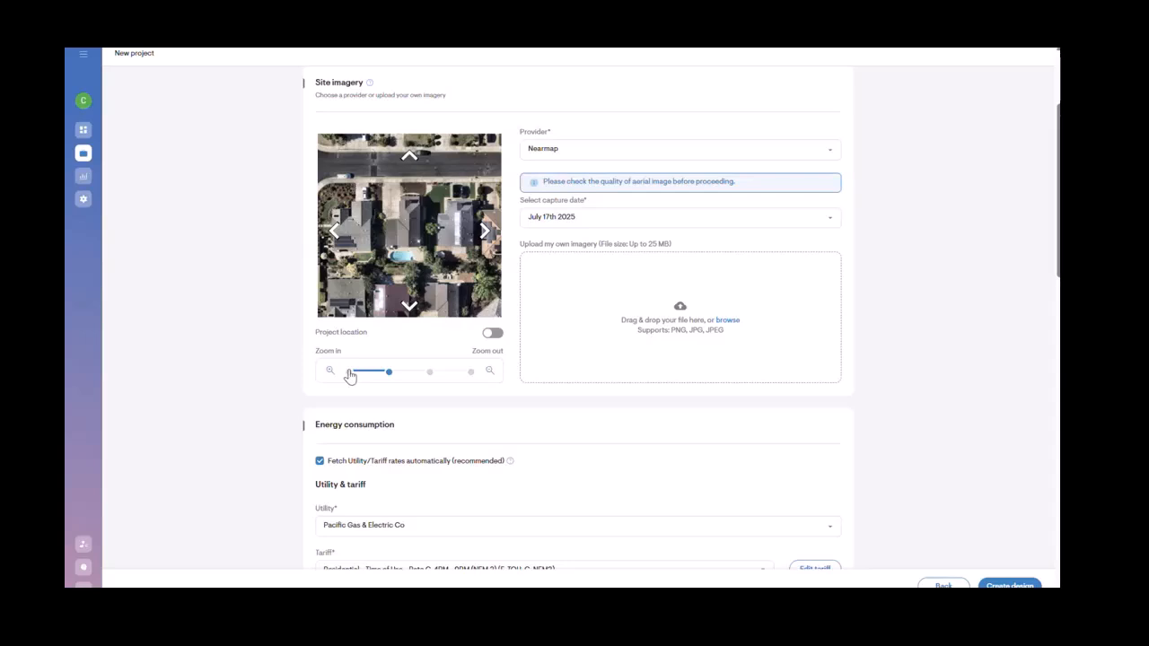
{"action": "left_click", "coordinate": [350, 374]}
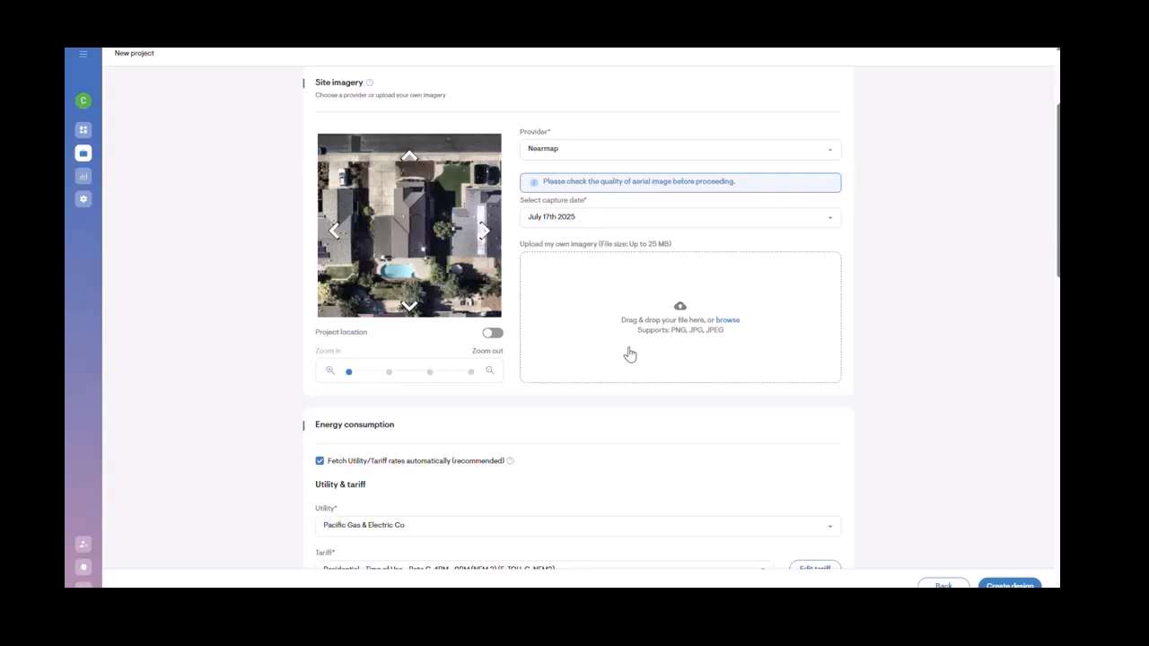
Step: Review the utility, tariff and grid connection type options in the energy consumption section
{"action": "scroll", "coordinate": [629, 354], "scroll_direction": "down", "scroll_amount": 1}
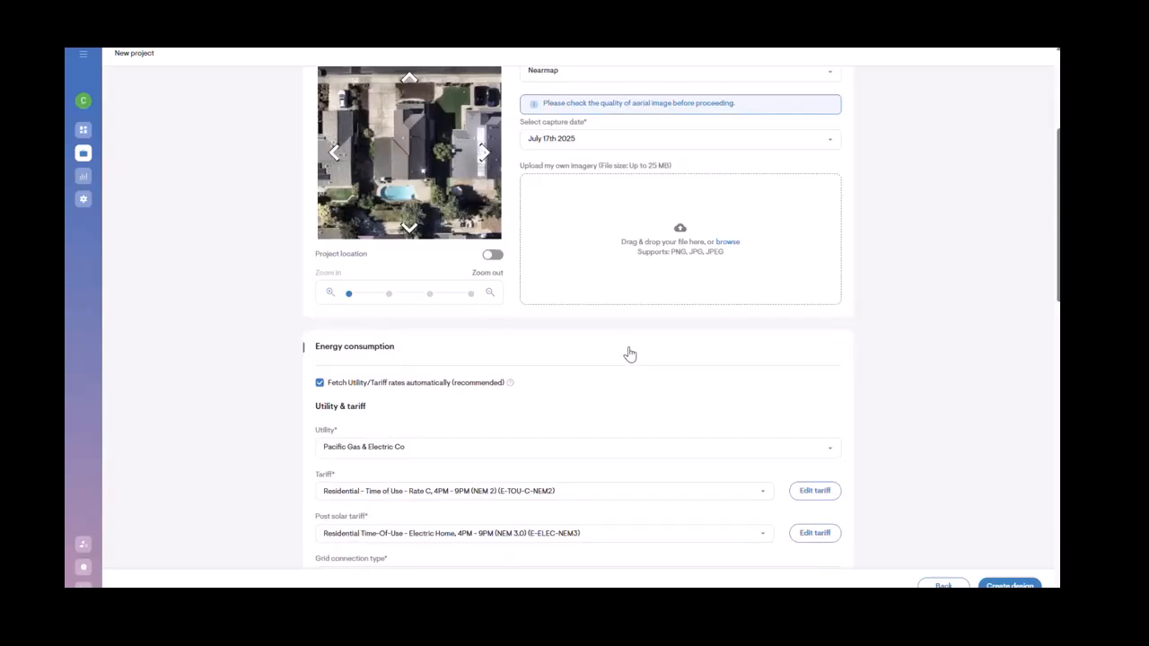
{"action": "scroll", "coordinate": [630, 355], "scroll_direction": "down", "scroll_amount": 3}
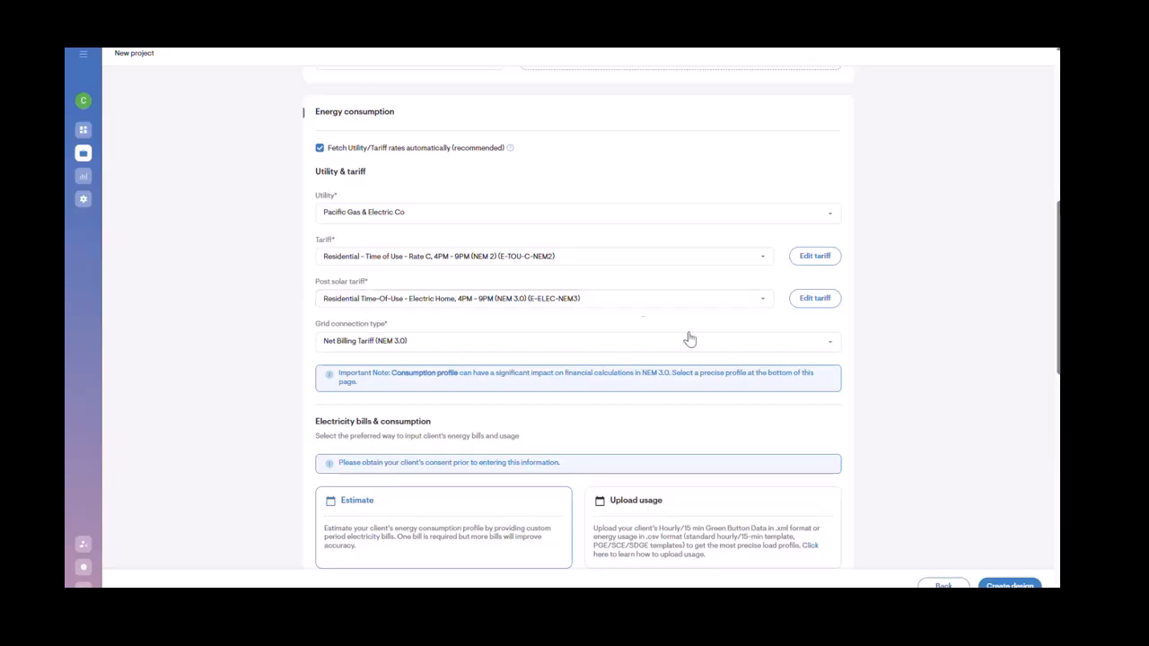
{"action": "left_click", "coordinate": [736, 345]}
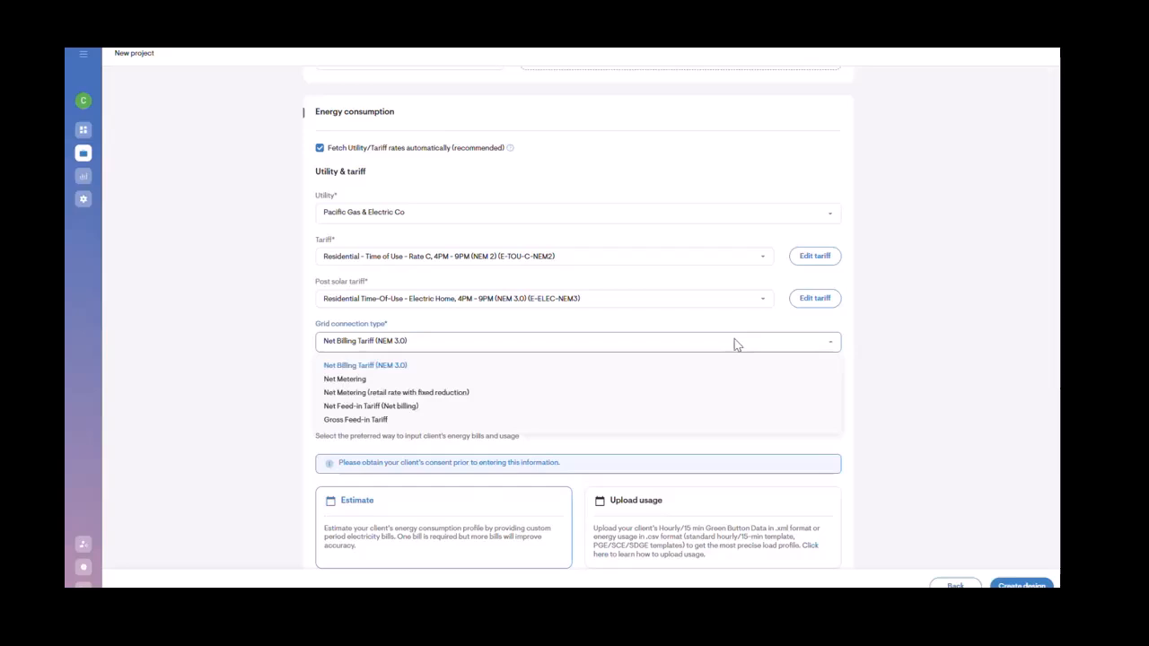
{"action": "left_click", "coordinate": [880, 340]}
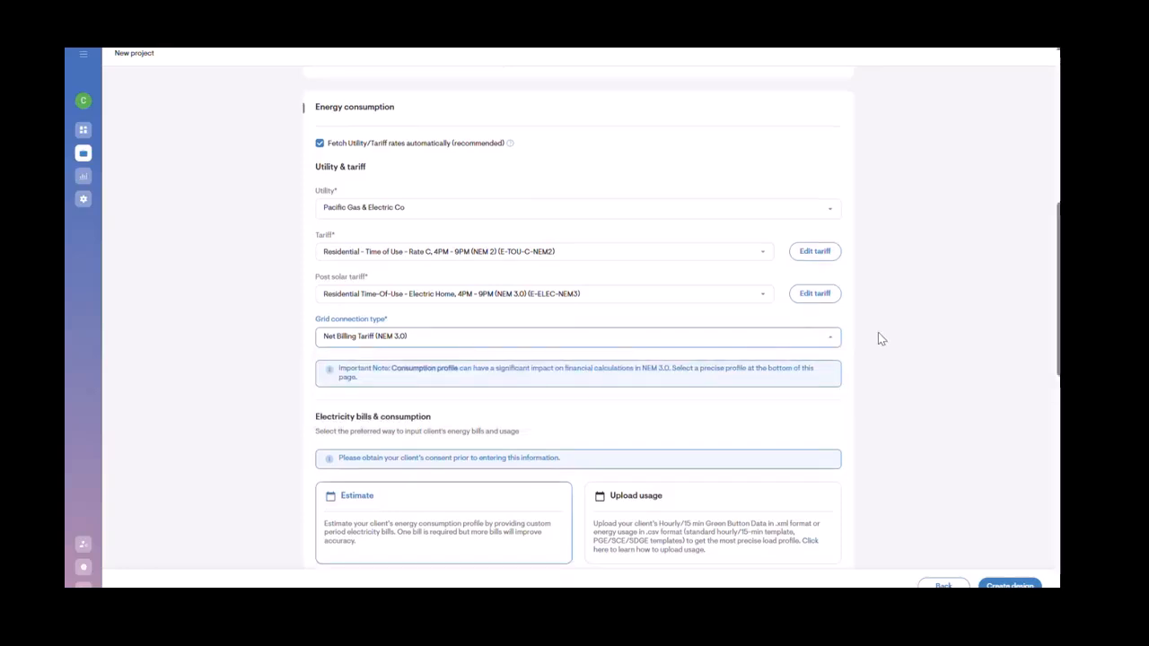
{"action": "scroll", "coordinate": [880, 339], "scroll_direction": "down", "scroll_amount": 4}
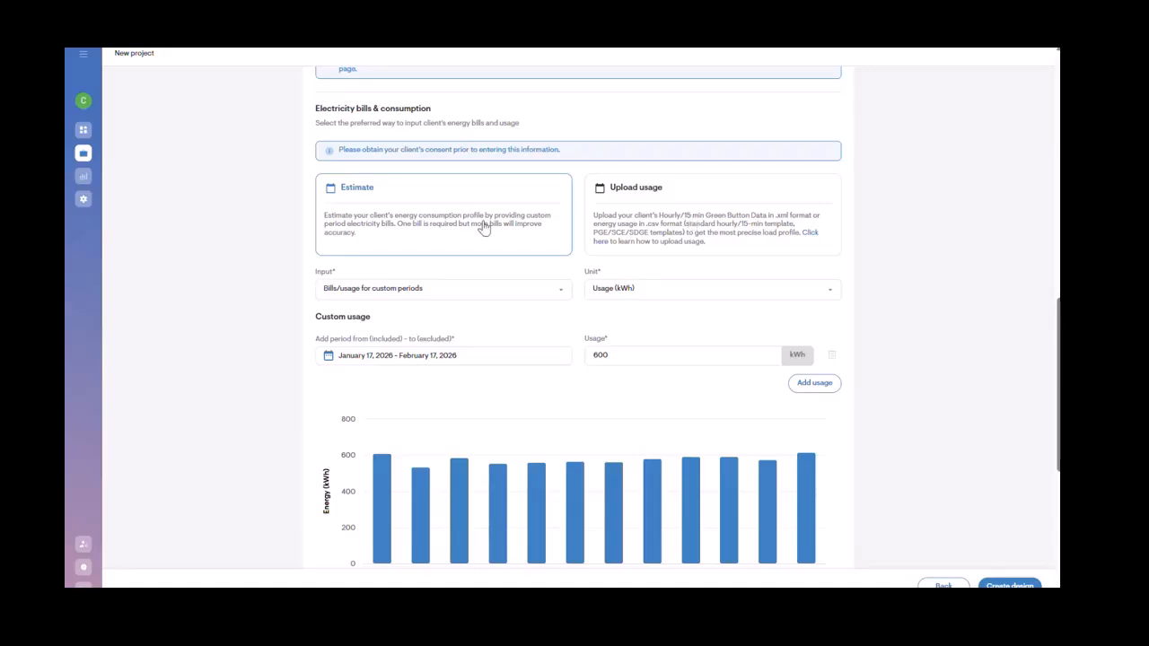
Step: Switch the consumption input to Annual bills/usage and set the annual usage to 12000 kWh
{"action": "left_click", "coordinate": [466, 294]}
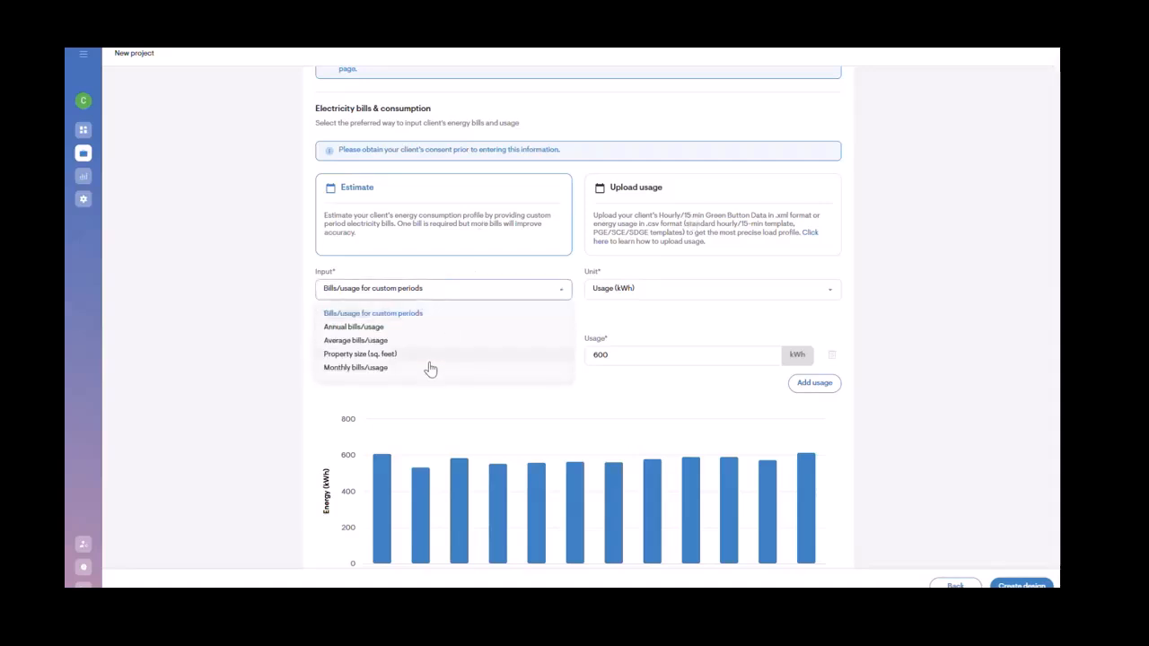
{"action": "left_click", "coordinate": [428, 368]}
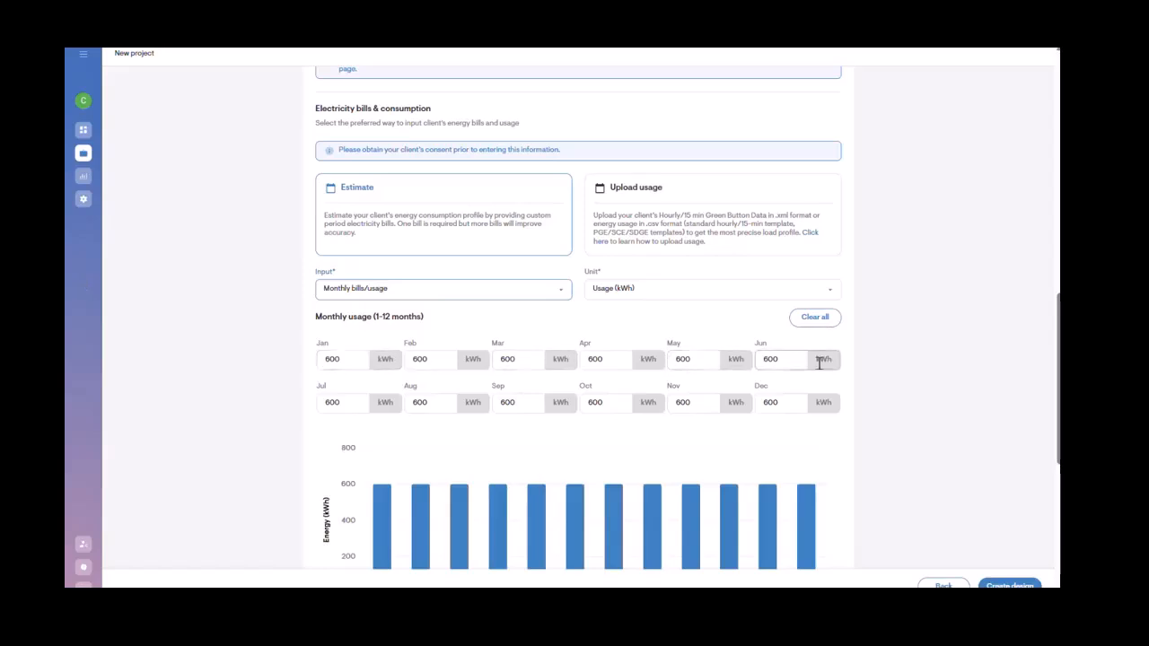
{"action": "left_click", "coordinate": [560, 291]}
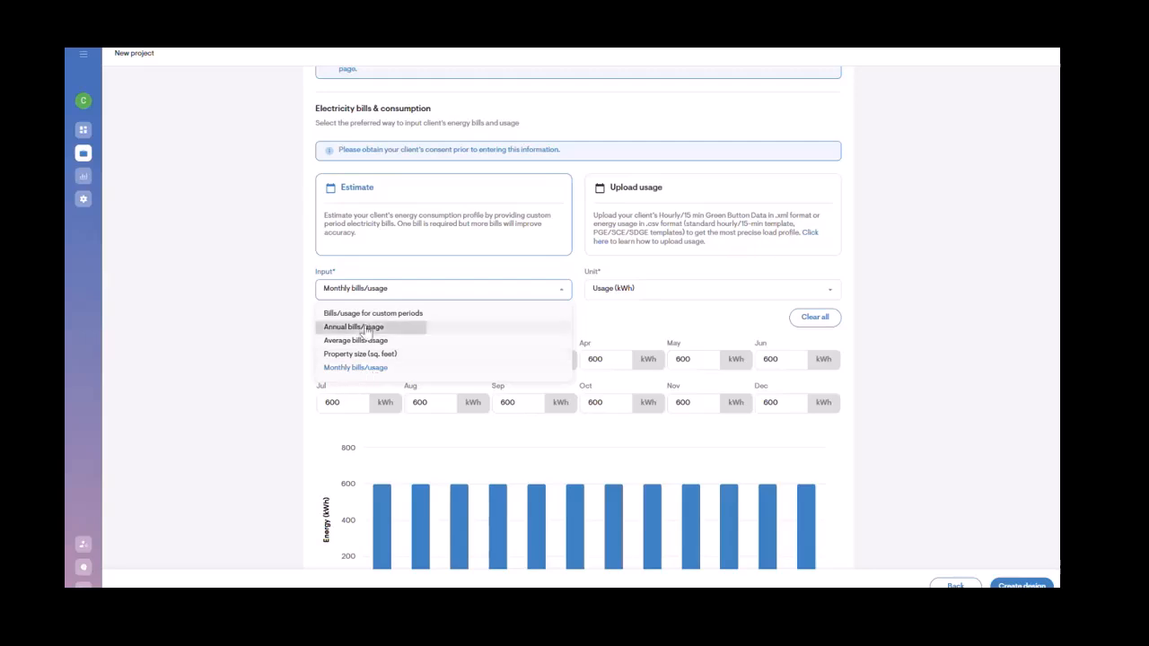
{"action": "left_click", "coordinate": [366, 328]}
{"action": "left_click", "coordinate": [350, 355]}
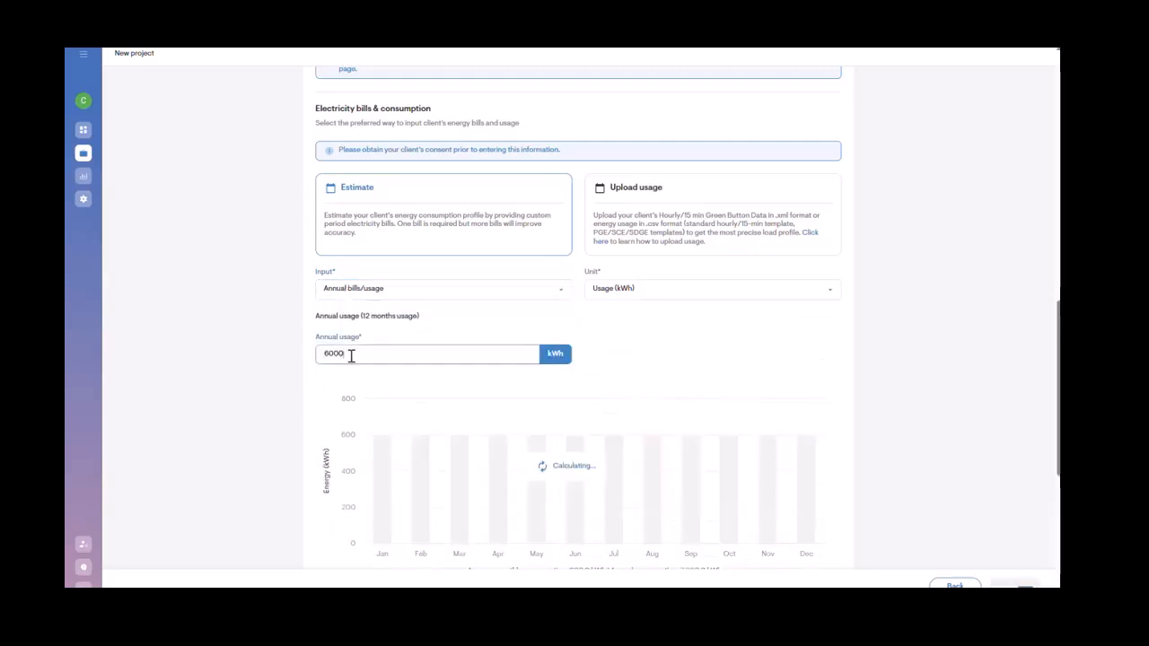
{"action": "key", "text": "BackSpace"}
{"action": "key", "text": "BackSpace"}
{"action": "key", "text": "BackSpace"}
{"action": "type", "text": "12000"}
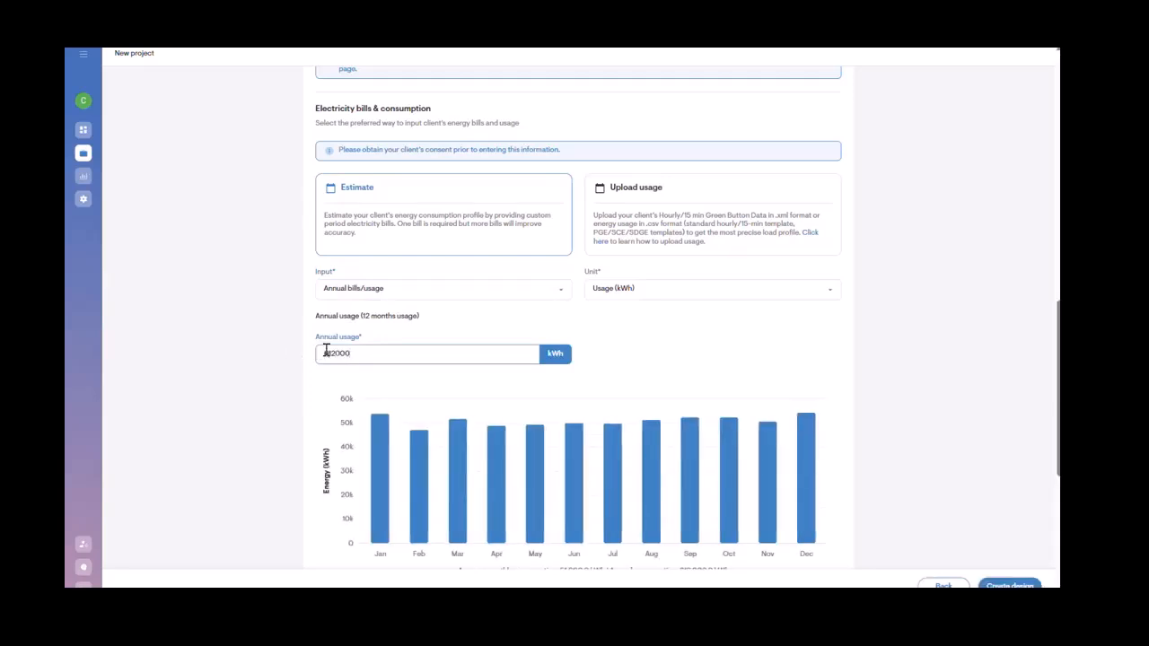
{"action": "left_click", "coordinate": [327, 351]}
{"action": "key", "text": "BackSpace"}
{"action": "left_click", "coordinate": [666, 391]}
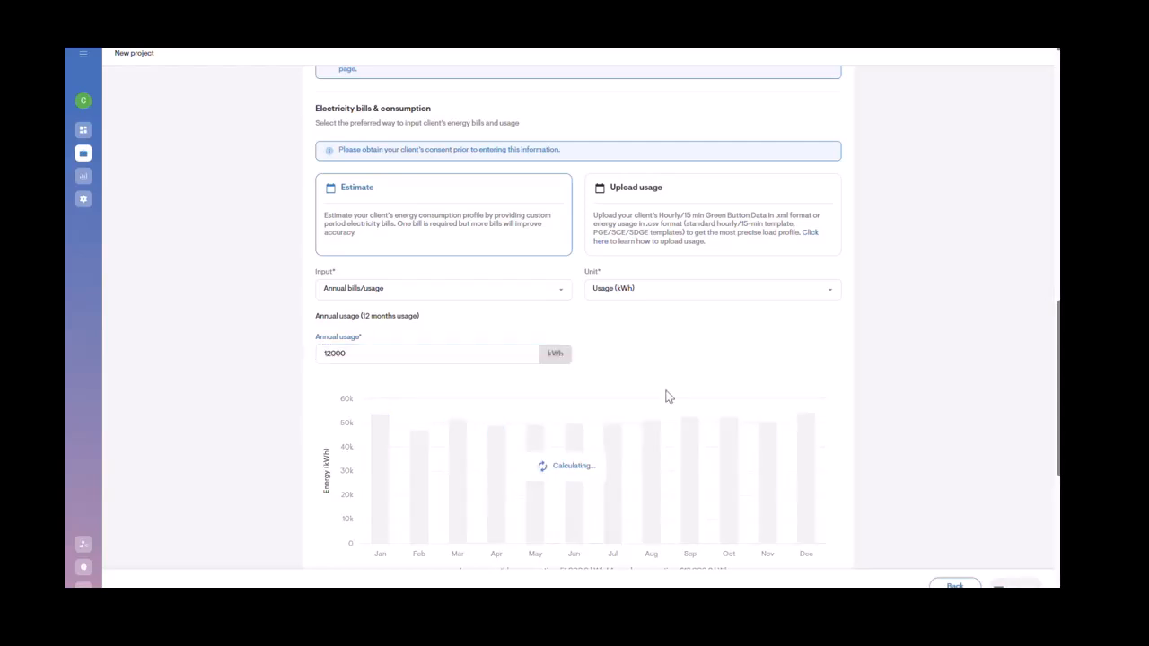
Step: Set the consumption profile to Household with school kids
{"action": "scroll", "coordinate": [680, 395], "scroll_direction": "down", "scroll_amount": 2}
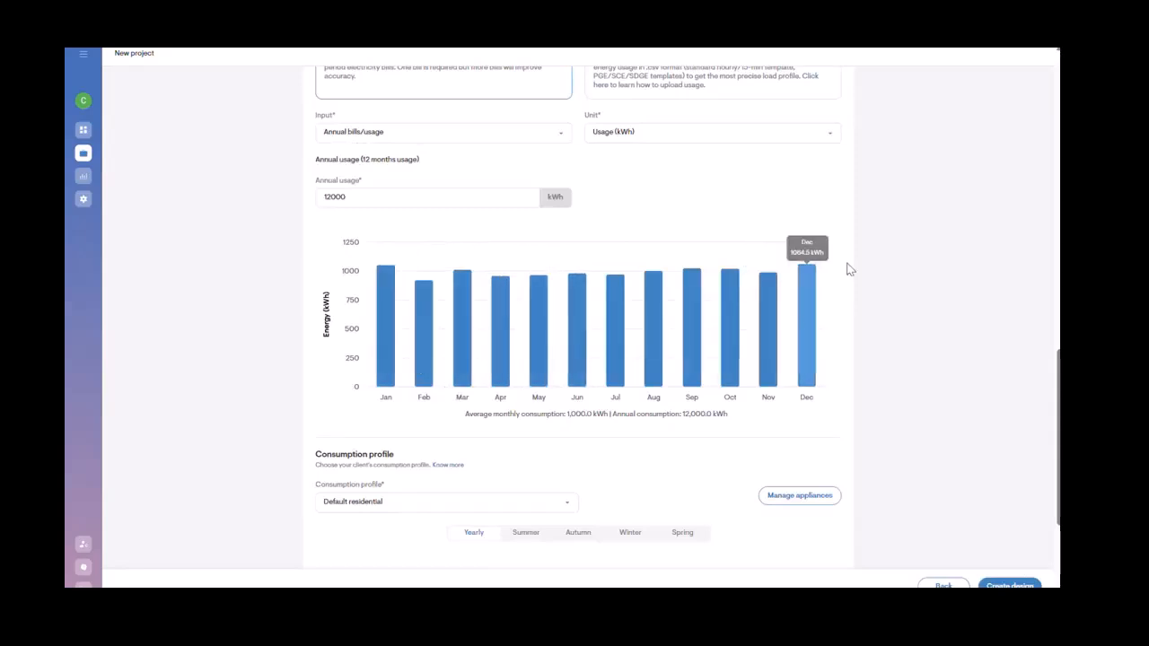
{"action": "scroll", "coordinate": [864, 283], "scroll_direction": "down", "scroll_amount": 2}
{"action": "scroll", "coordinate": [865, 287], "scroll_direction": "down", "scroll_amount": 1}
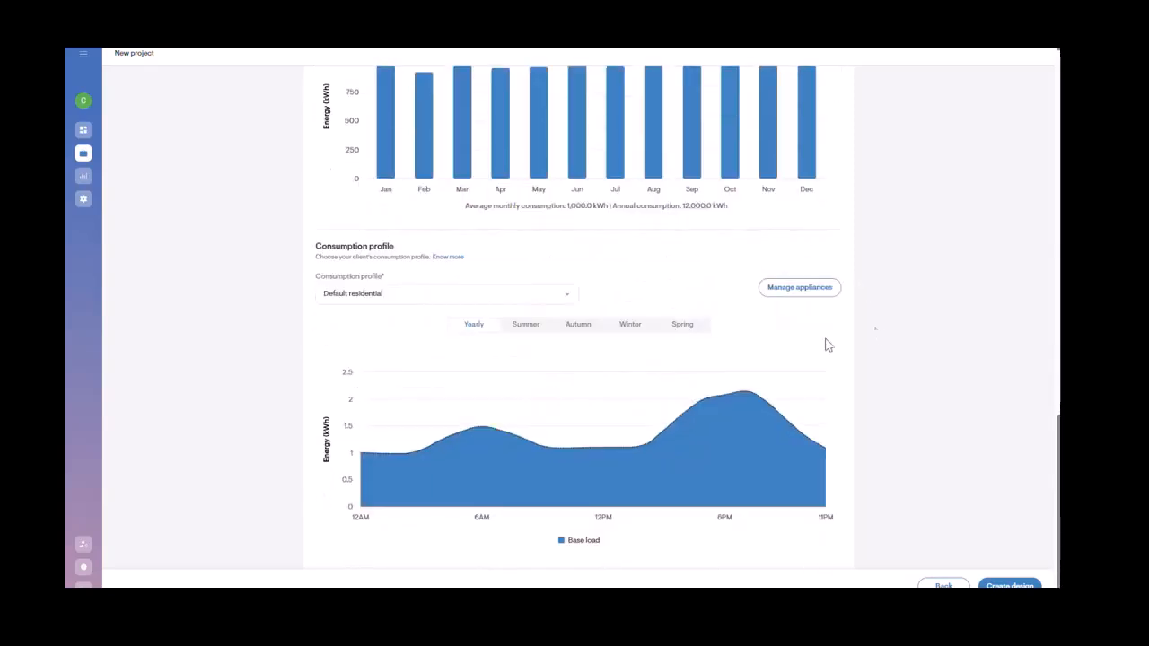
{"action": "left_click", "coordinate": [533, 289]}
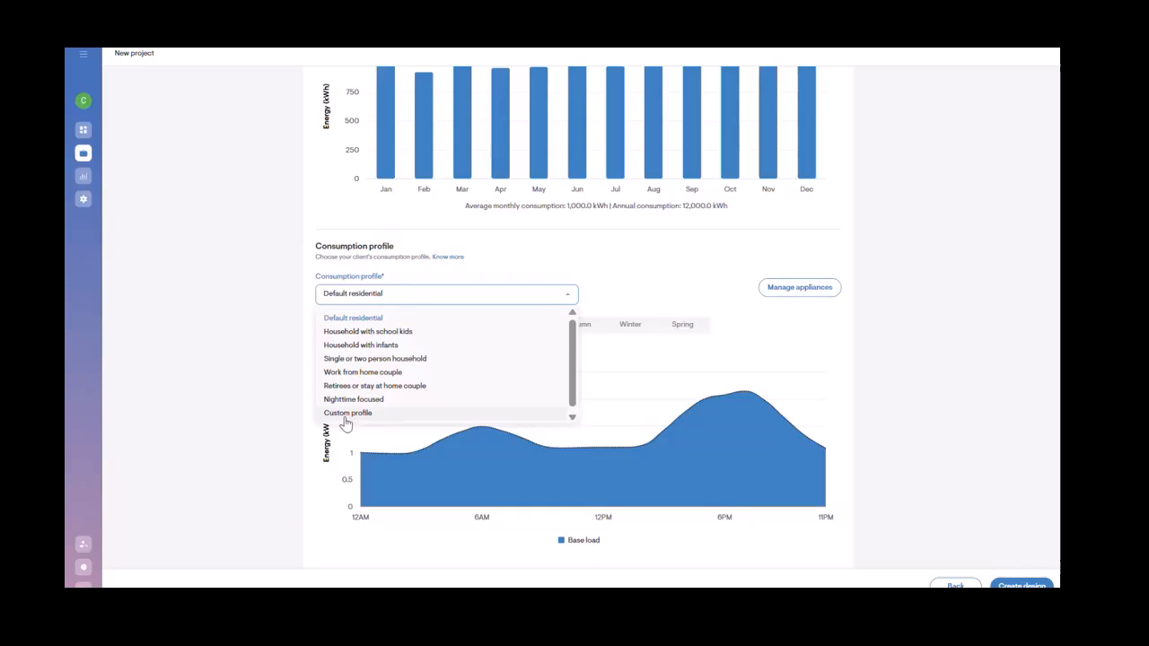
{"action": "left_click", "coordinate": [361, 334]}
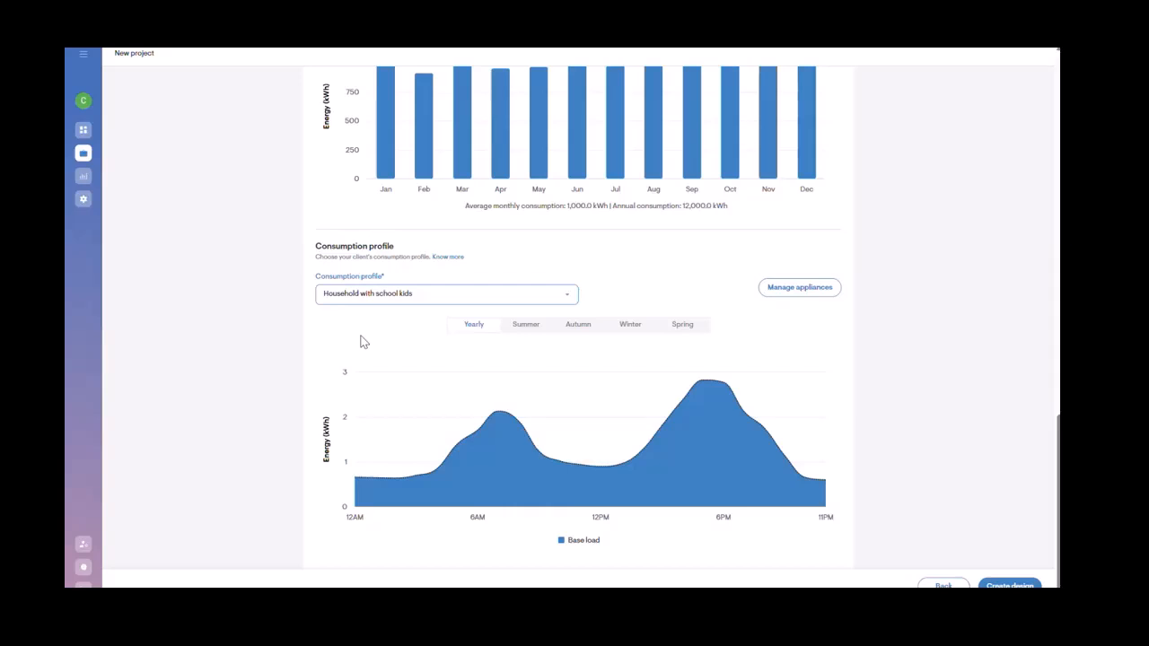
Step: Open the appliance manager and add an air conditioner appliance
{"action": "mouse_move", "coordinate": [512, 404]}
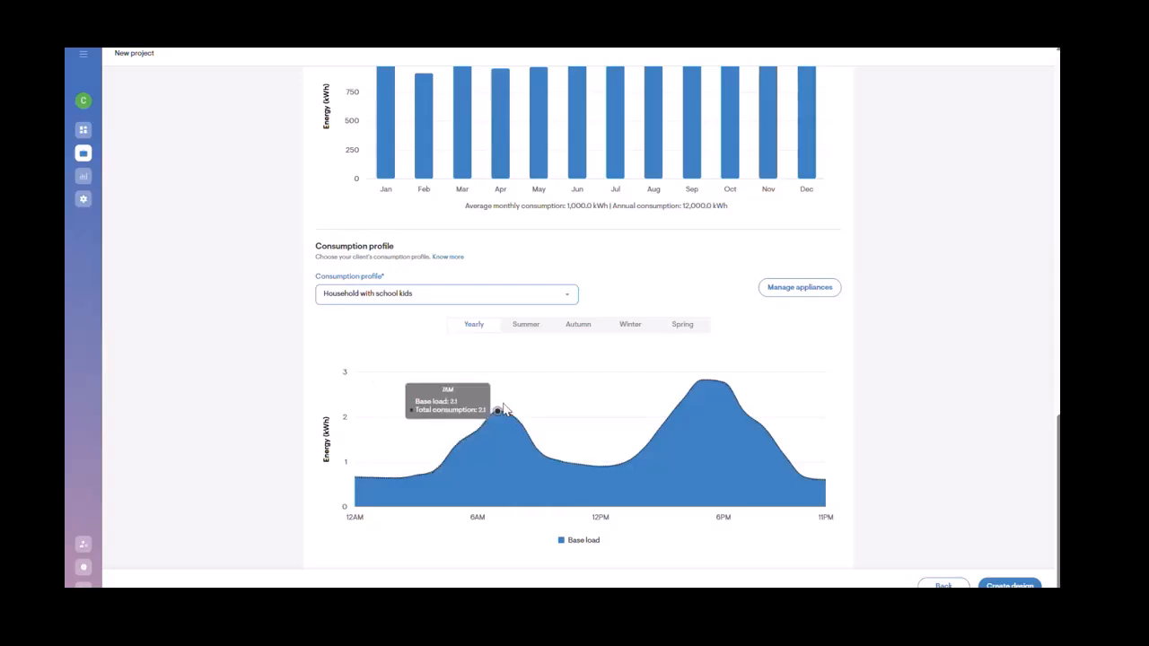
{"action": "mouse_move", "coordinate": [702, 386]}
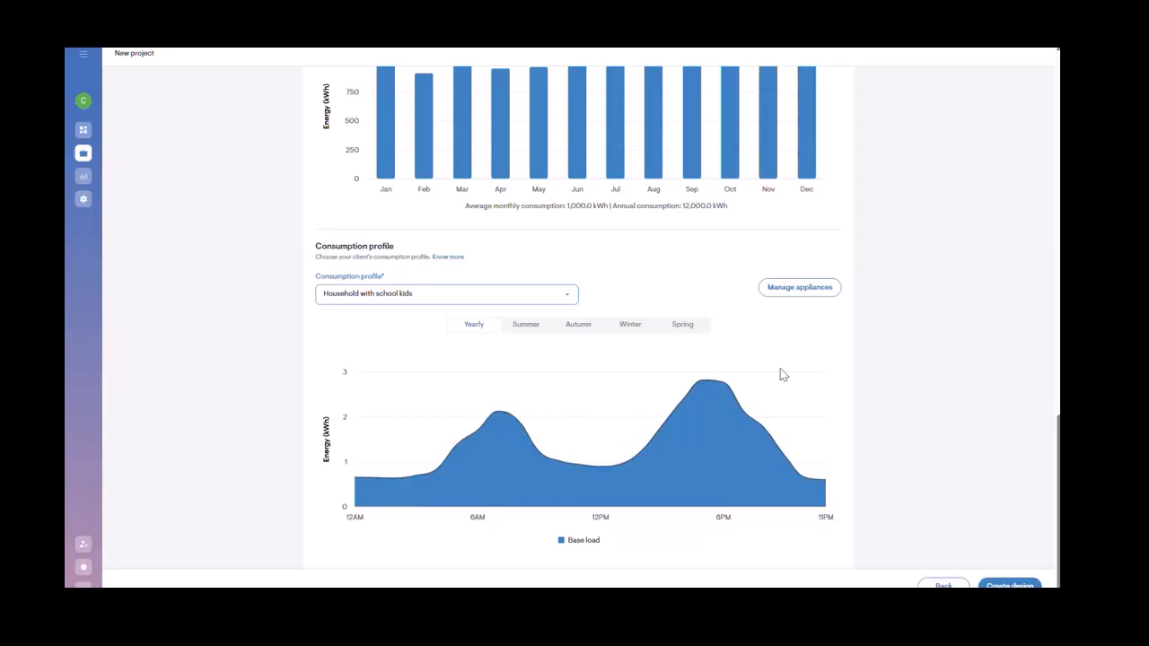
{"action": "left_click", "coordinate": [824, 293]}
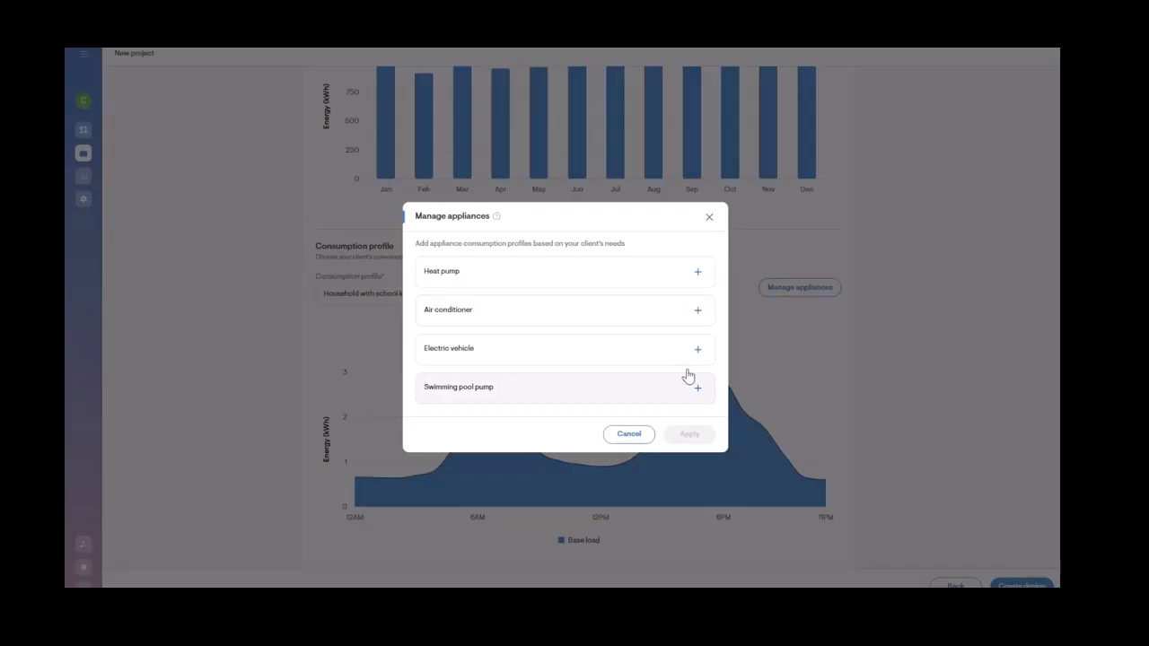
{"action": "left_click", "coordinate": [700, 312]}
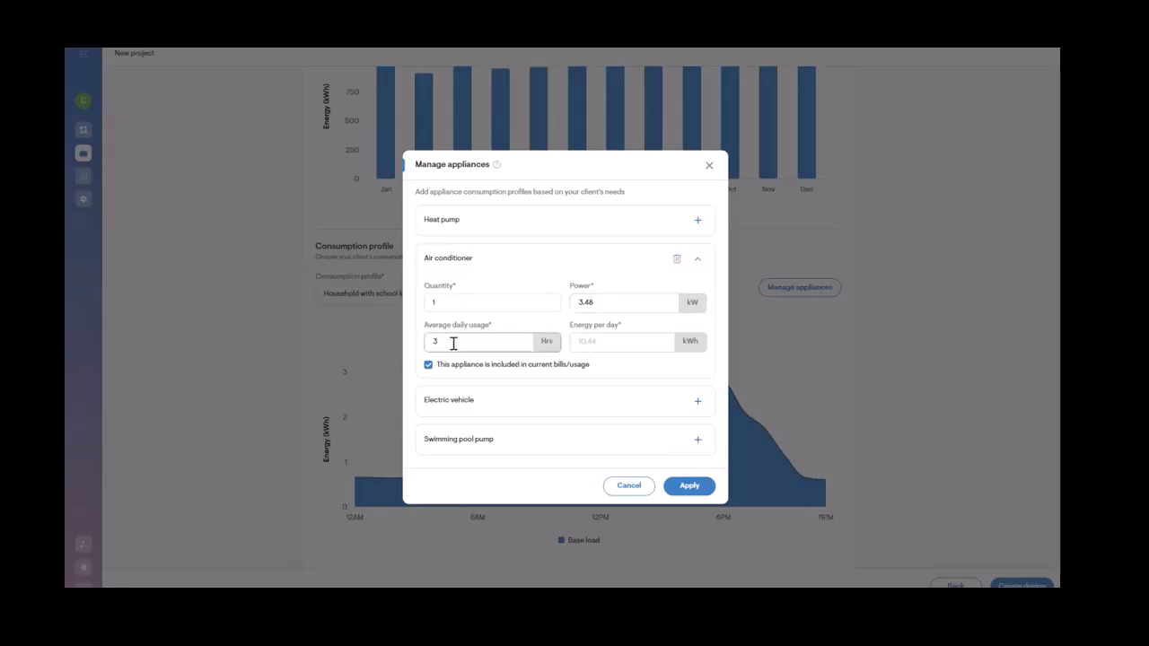
{"action": "left_click", "coordinate": [695, 260]}
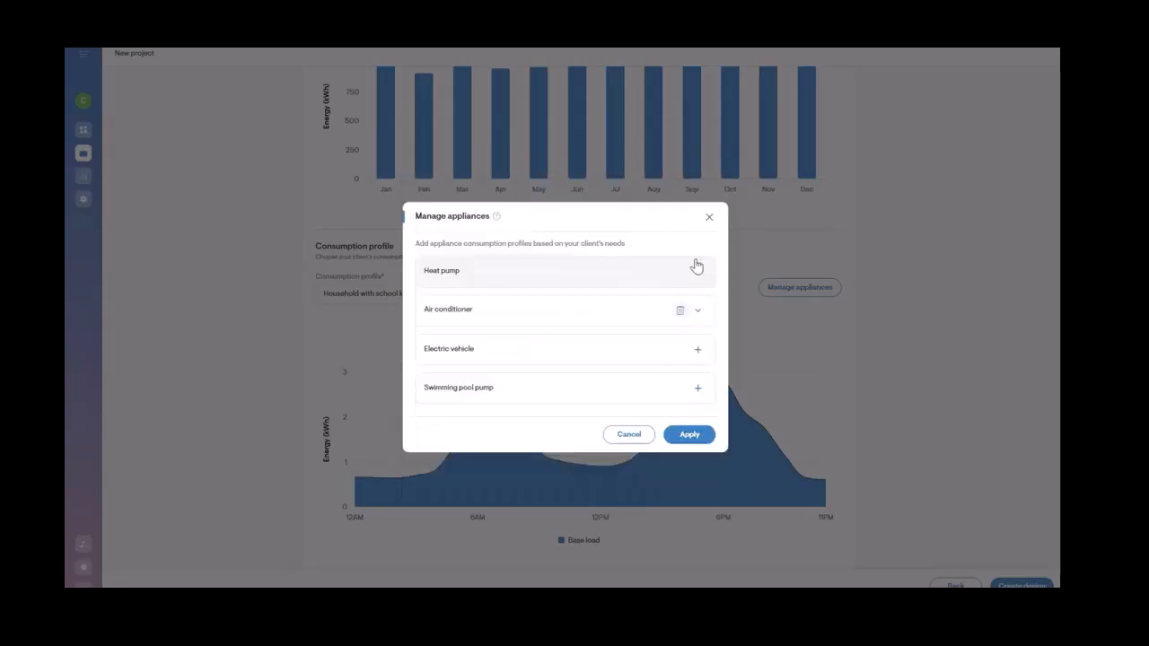
Step: Add an electric vehicle appliance with Custom manufacturer, excluded from current bills, and apply the appliance changes
{"action": "left_click", "coordinate": [698, 351]}
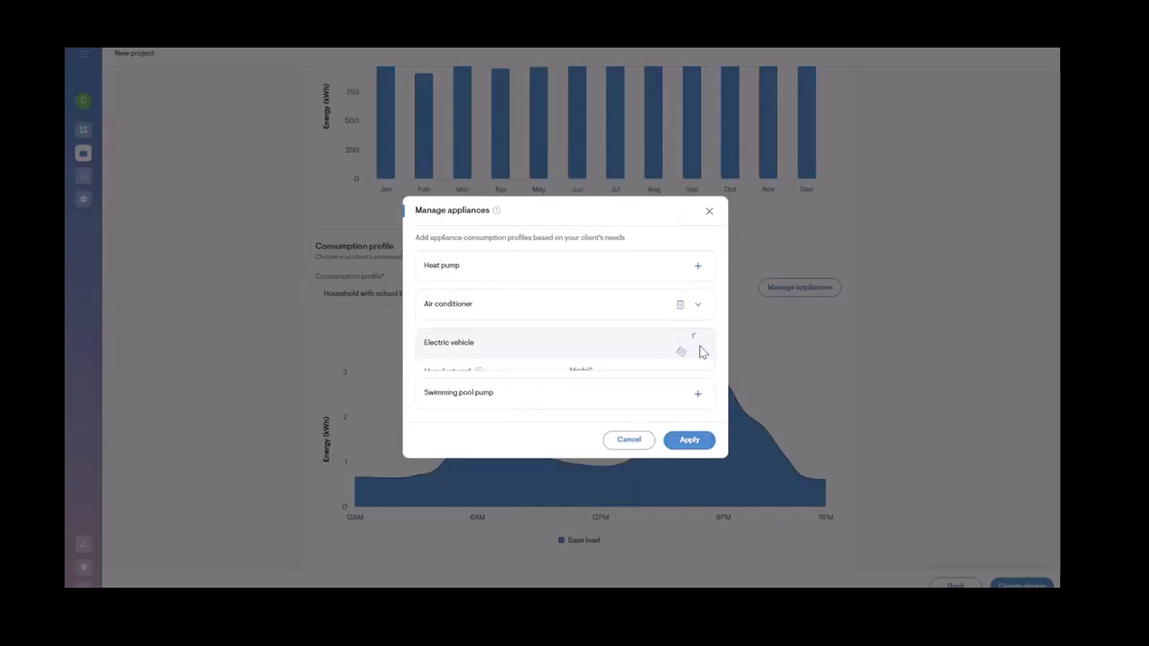
{"action": "left_click", "coordinate": [532, 323]}
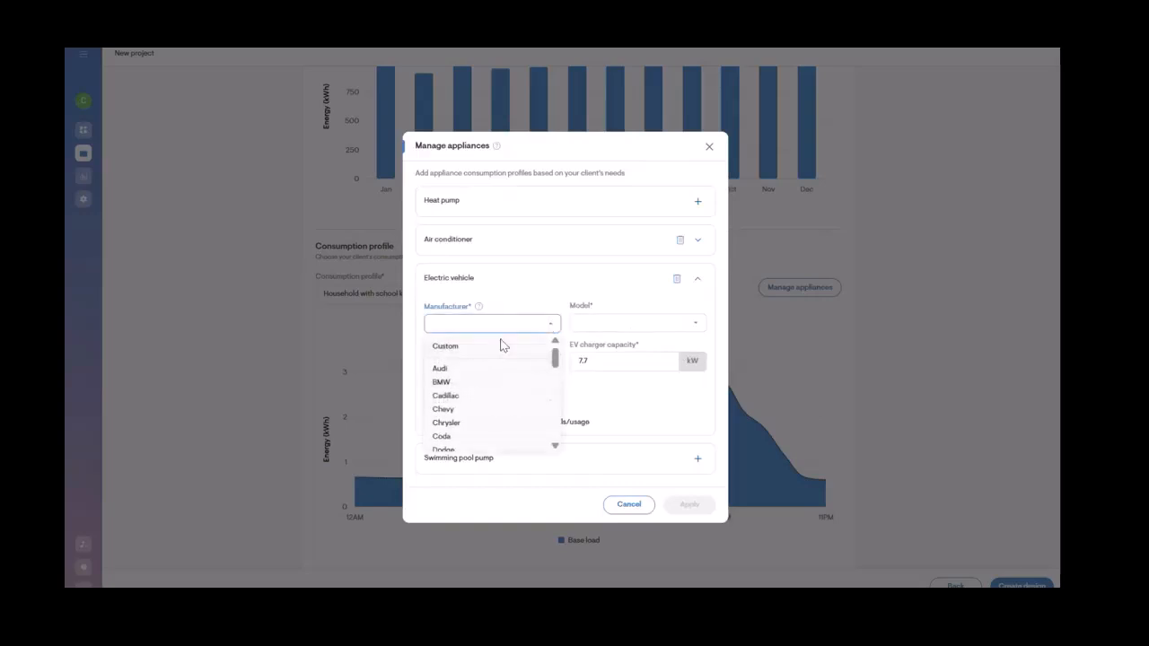
{"action": "scroll", "coordinate": [449, 436], "scroll_direction": "down", "scroll_amount": 2}
{"action": "scroll", "coordinate": [469, 362], "scroll_direction": "up", "scroll_amount": 2}
{"action": "scroll", "coordinate": [476, 393], "scroll_direction": "down", "scroll_amount": 2}
{"action": "scroll", "coordinate": [470, 437], "scroll_direction": "up", "scroll_amount": 2}
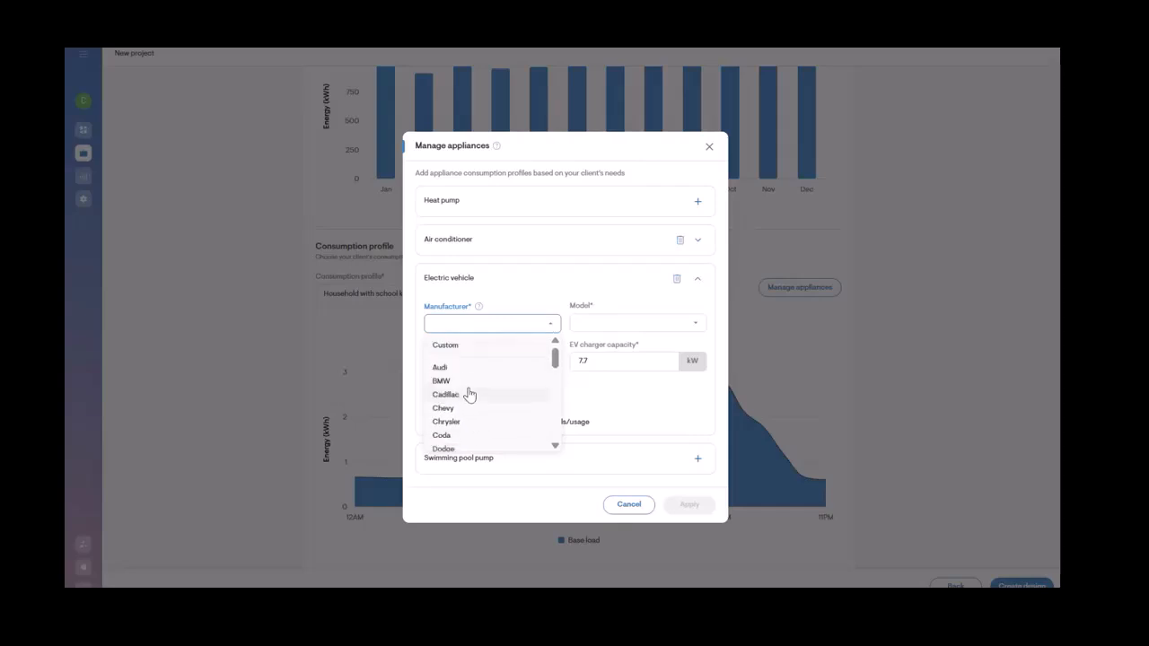
{"action": "left_click", "coordinate": [453, 348]}
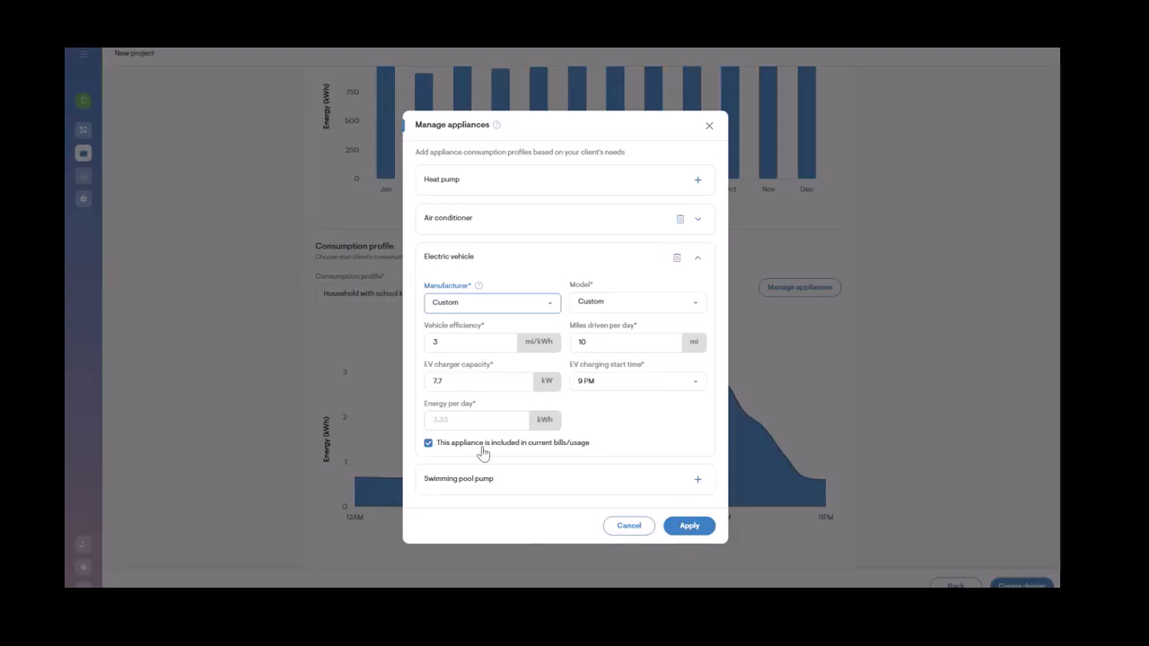
{"action": "left_click", "coordinate": [429, 444]}
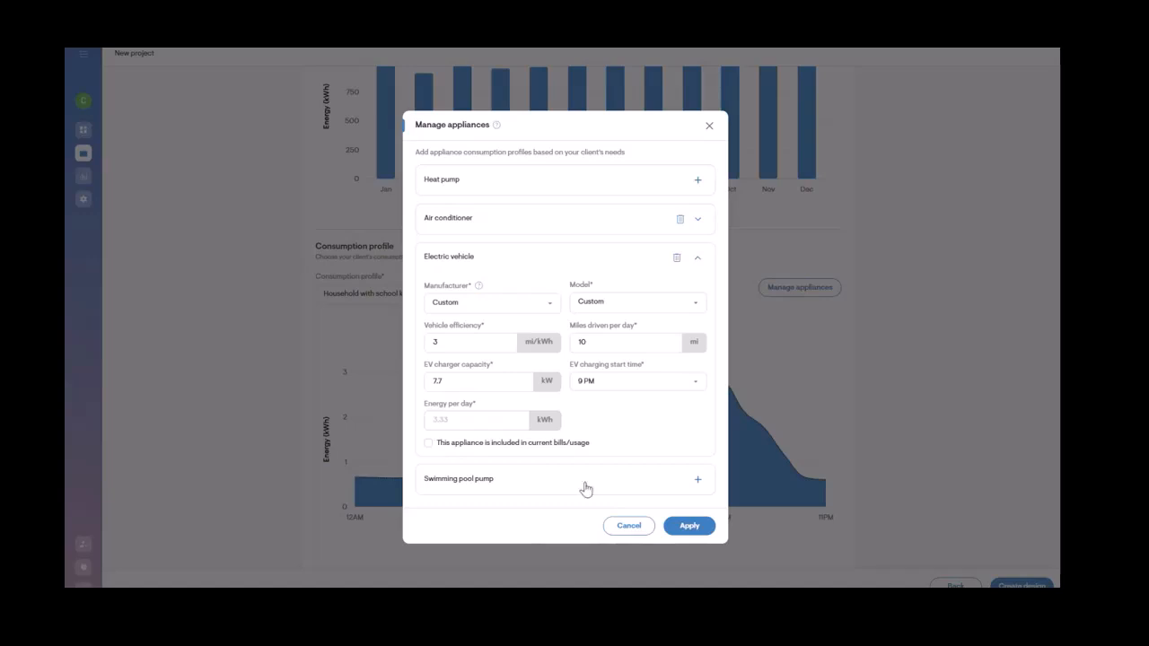
{"action": "left_click", "coordinate": [679, 530]}
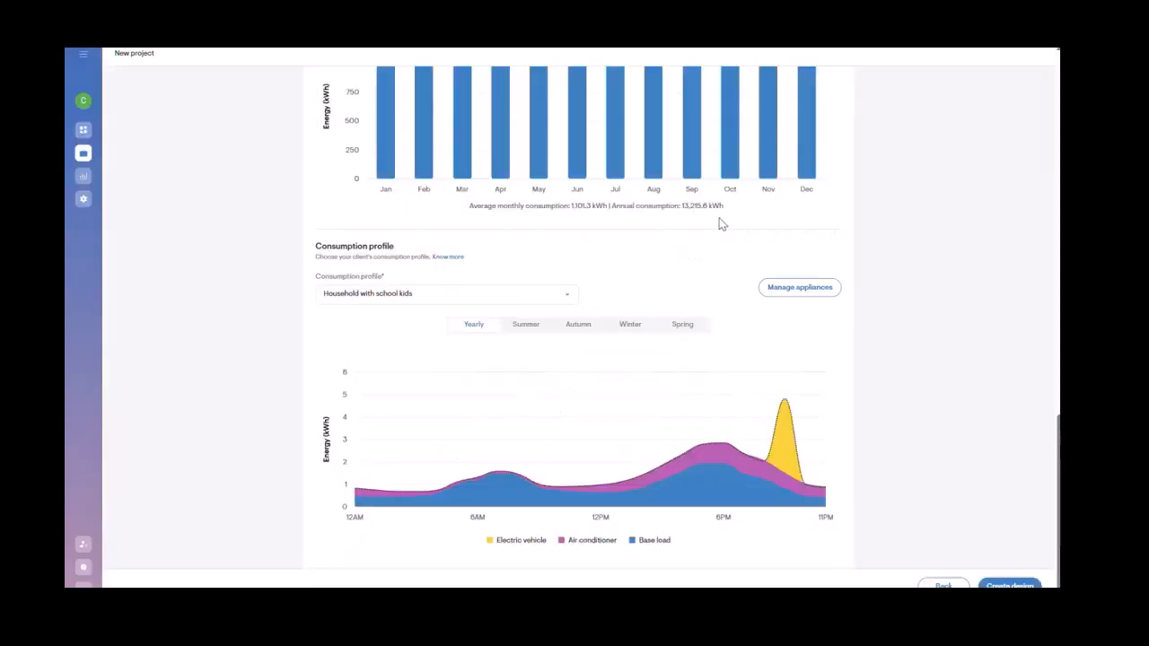
Step: Create the design for the project and fit the site imagery to the screen
{"action": "mouse_move", "coordinate": [779, 402]}
{"action": "left_click", "coordinate": [1004, 586]}
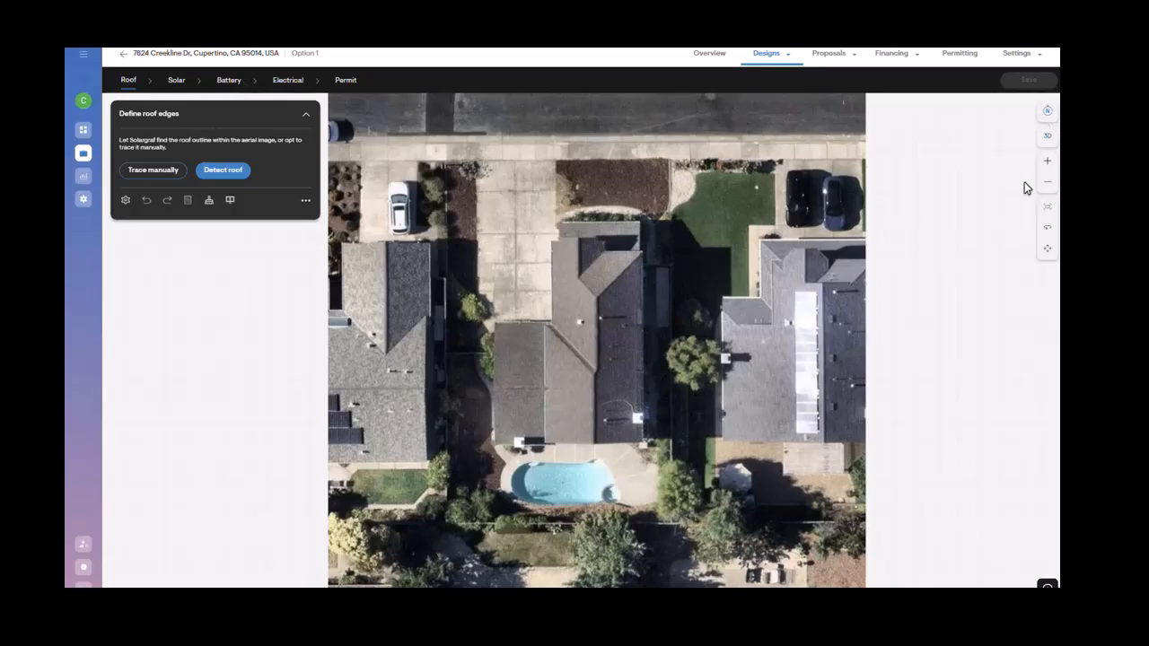
{"action": "left_click", "coordinate": [1021, 54]}
{"action": "scroll", "coordinate": [778, 376], "scroll_direction": "up", "scroll_amount": 3}
{"action": "scroll", "coordinate": [779, 377], "scroll_direction": "down", "scroll_amount": 2}
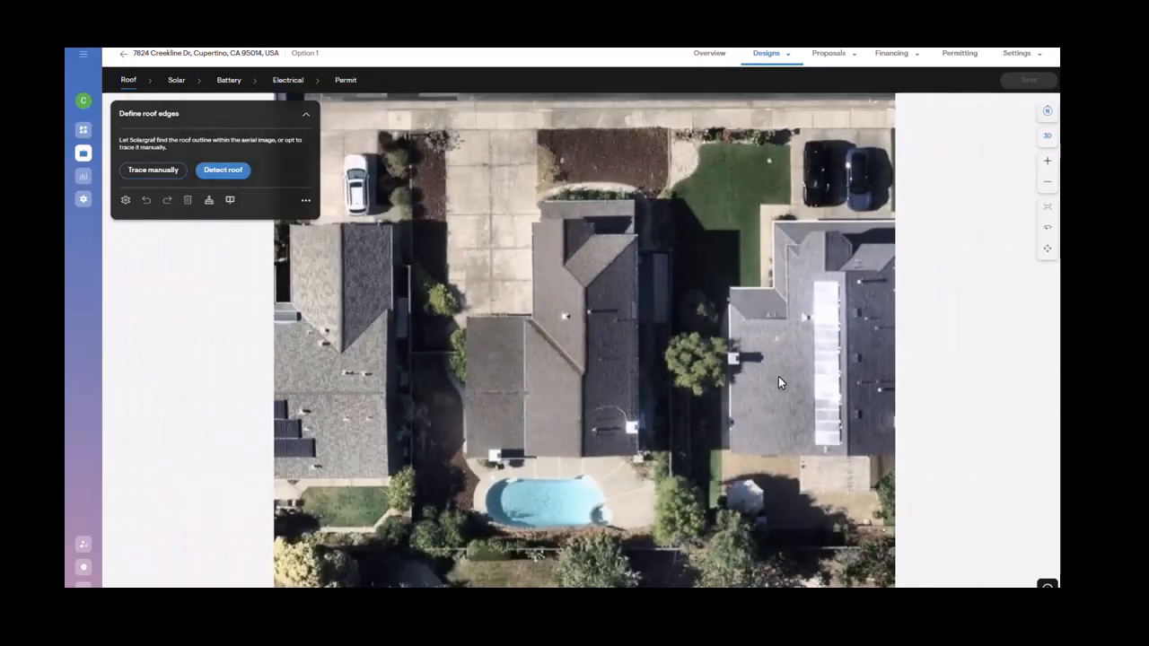
{"action": "left_click", "coordinate": [1049, 219]}
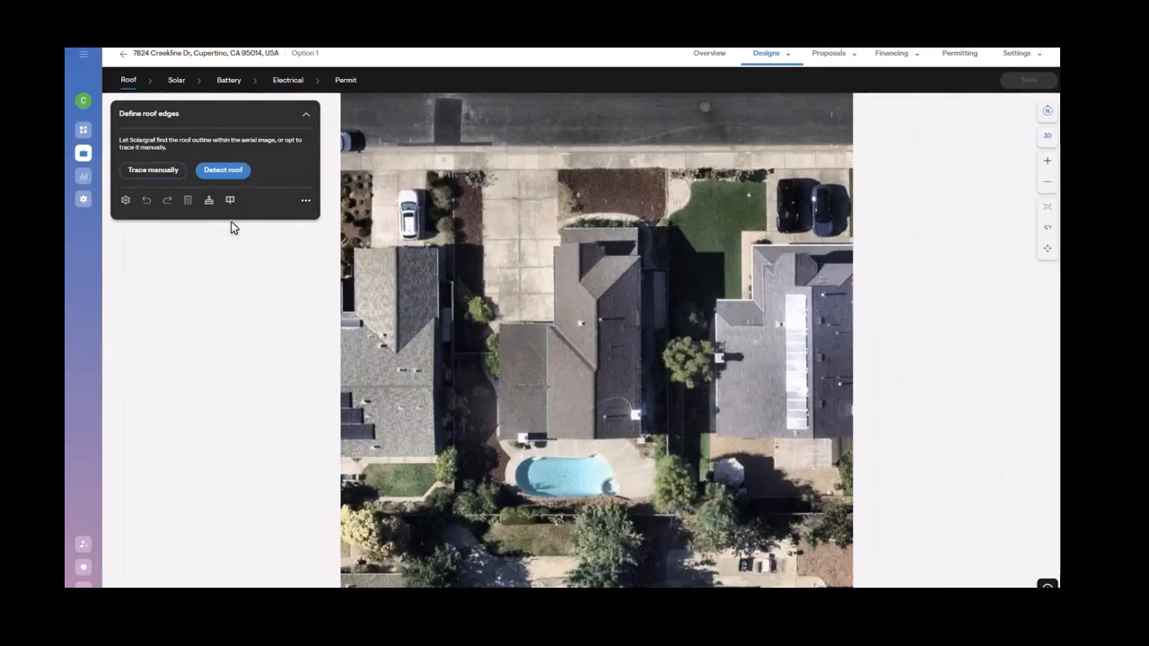
Step: Review the design tool settings and the split-screen 3D map view of the site
{"action": "left_click", "coordinate": [131, 207]}
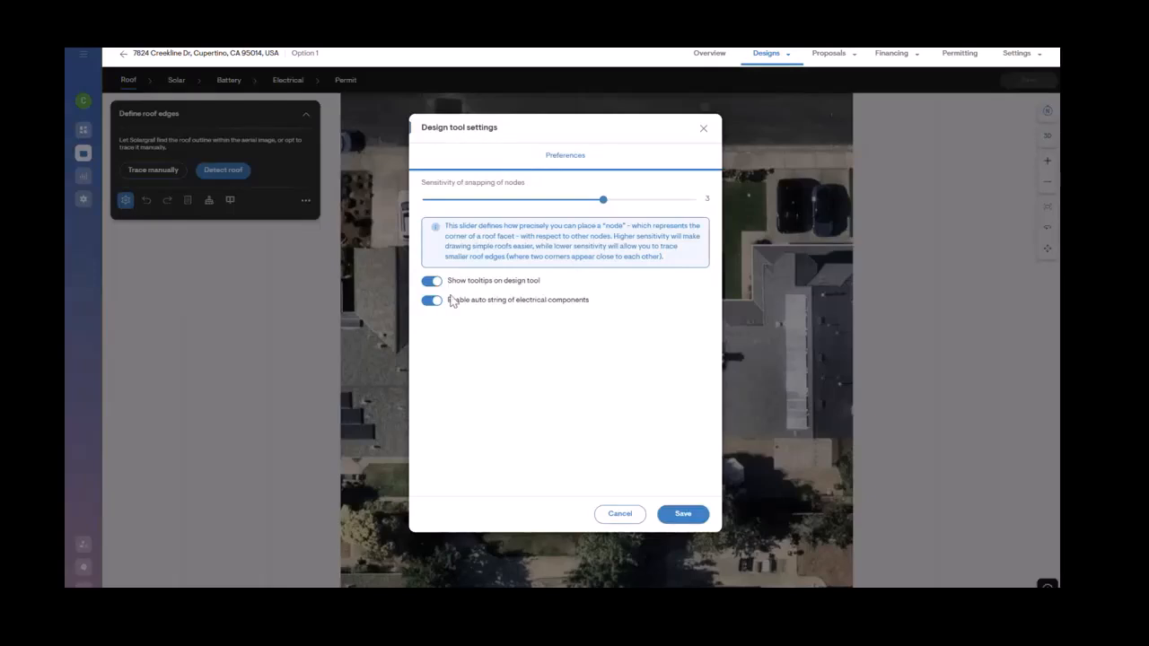
{"action": "left_click", "coordinate": [628, 519]}
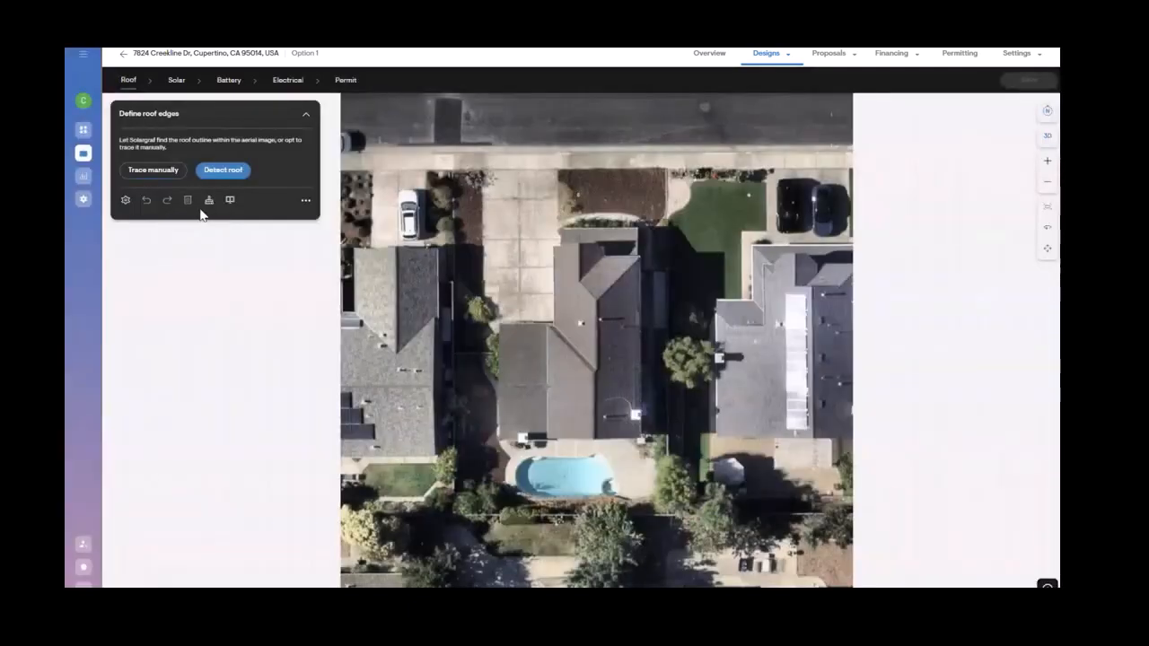
{"action": "left_click", "coordinate": [229, 201]}
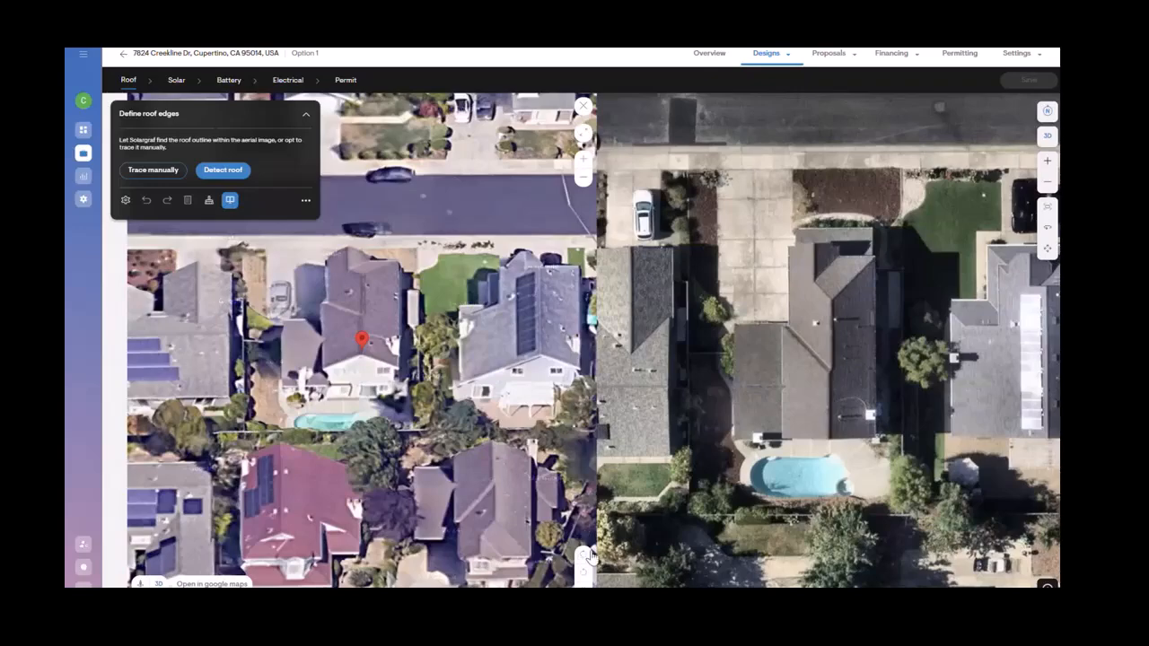
{"action": "left_click", "coordinate": [590, 558]}
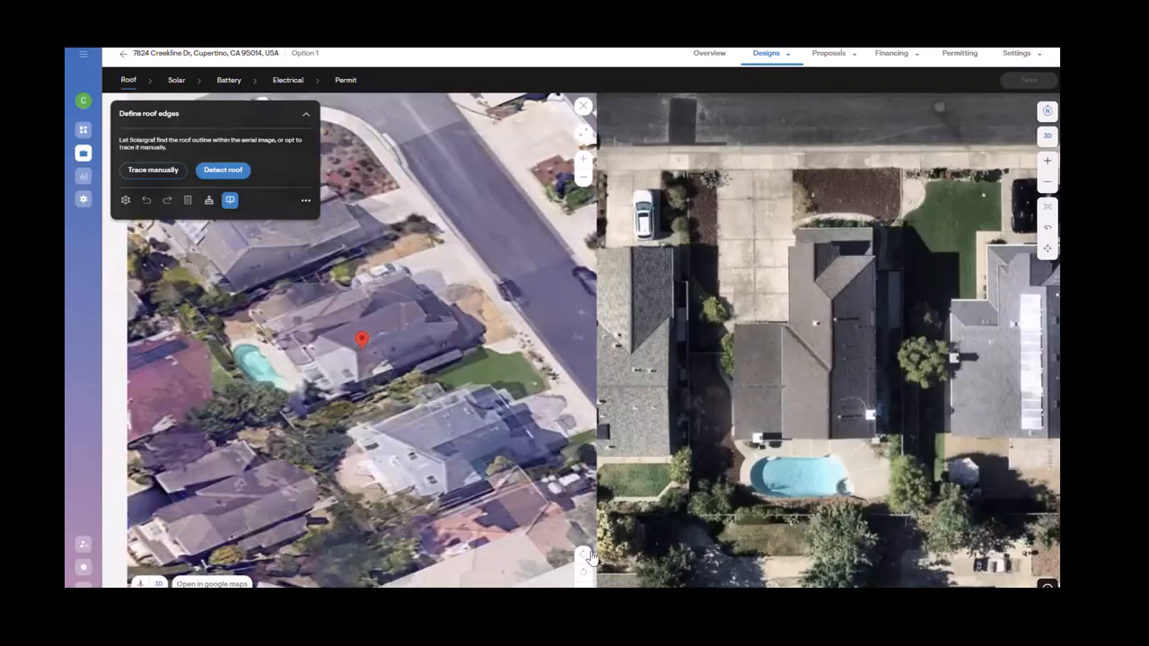
{"action": "left_click", "coordinate": [590, 558]}
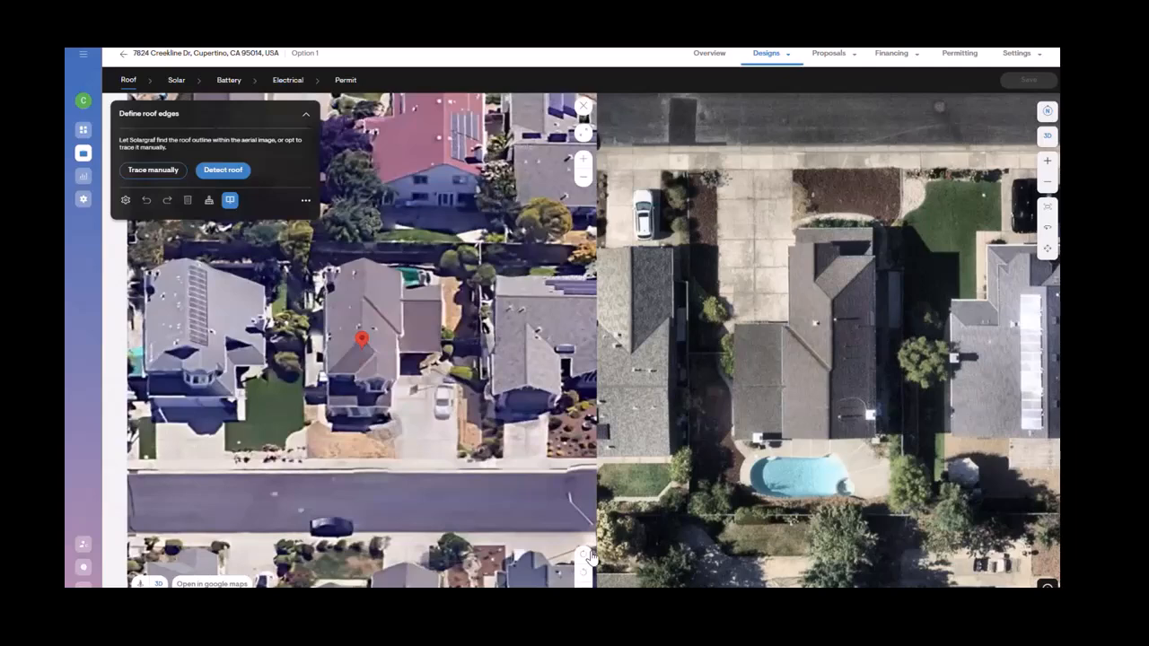
{"action": "left_click", "coordinate": [590, 558]}
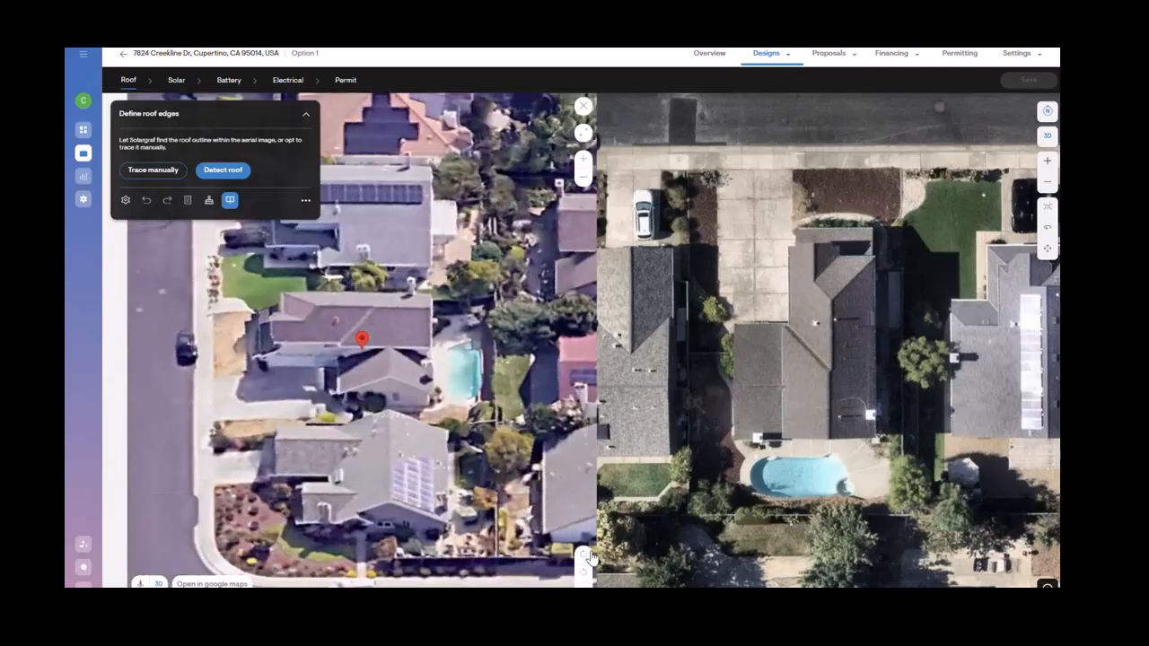
{"action": "left_click", "coordinate": [583, 108]}
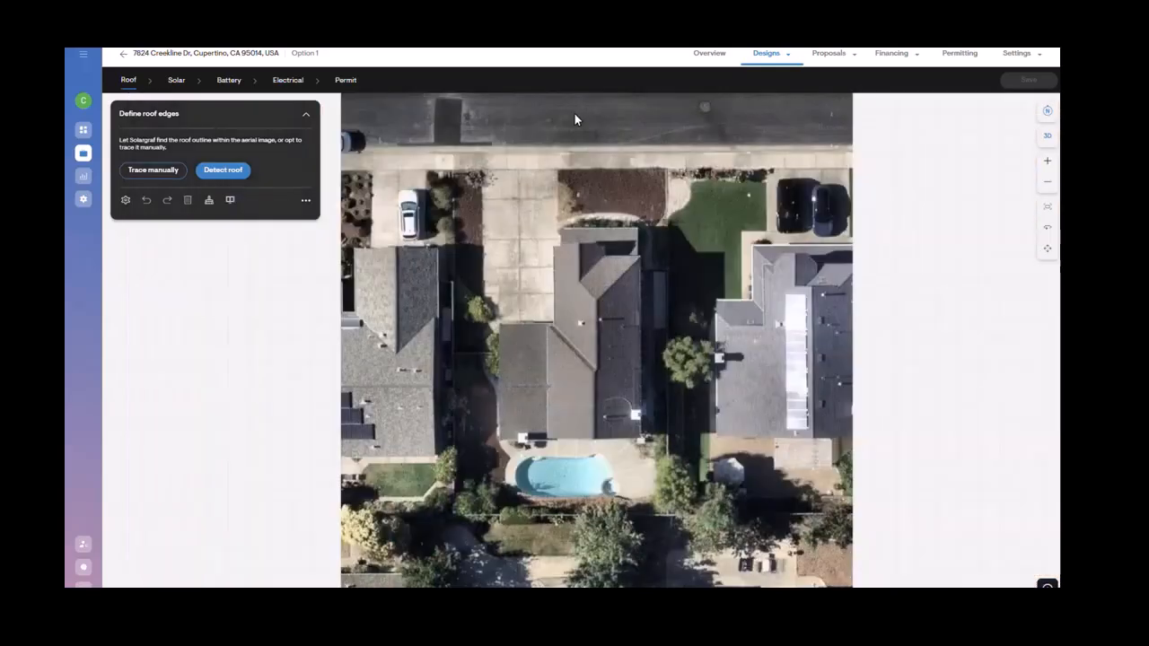
Step: Review the change imagery options, including provider and capture dates, and the keyboard shortcuts list
{"action": "left_click", "coordinate": [305, 200]}
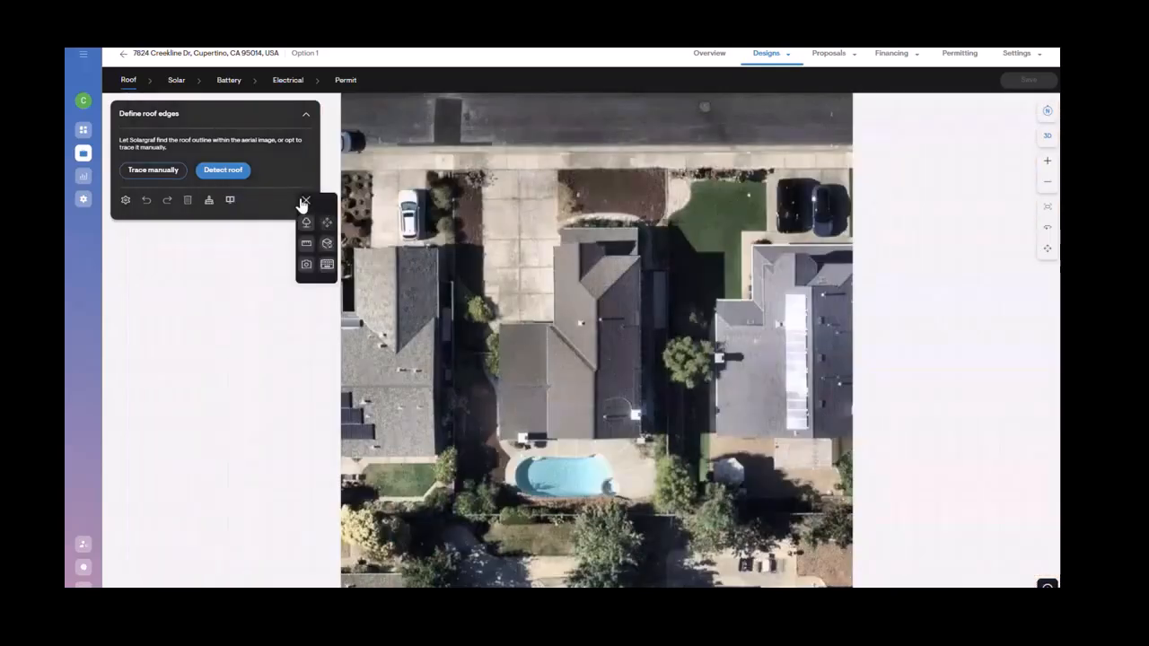
{"action": "left_click", "coordinate": [308, 267]}
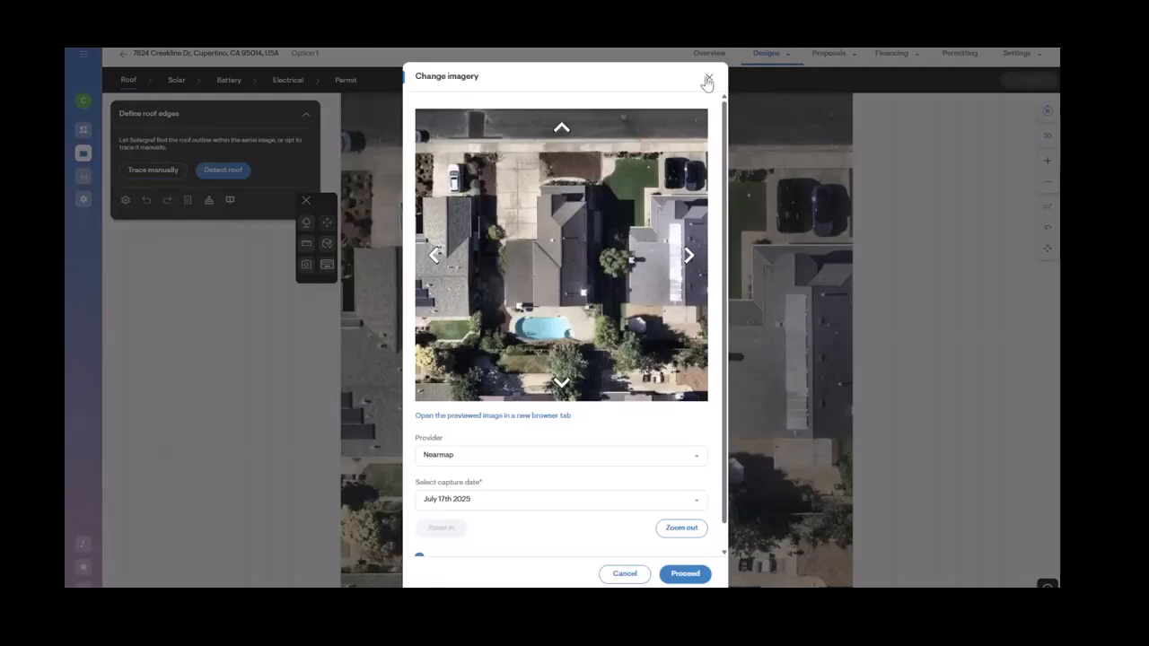
{"action": "left_click", "coordinate": [493, 504]}
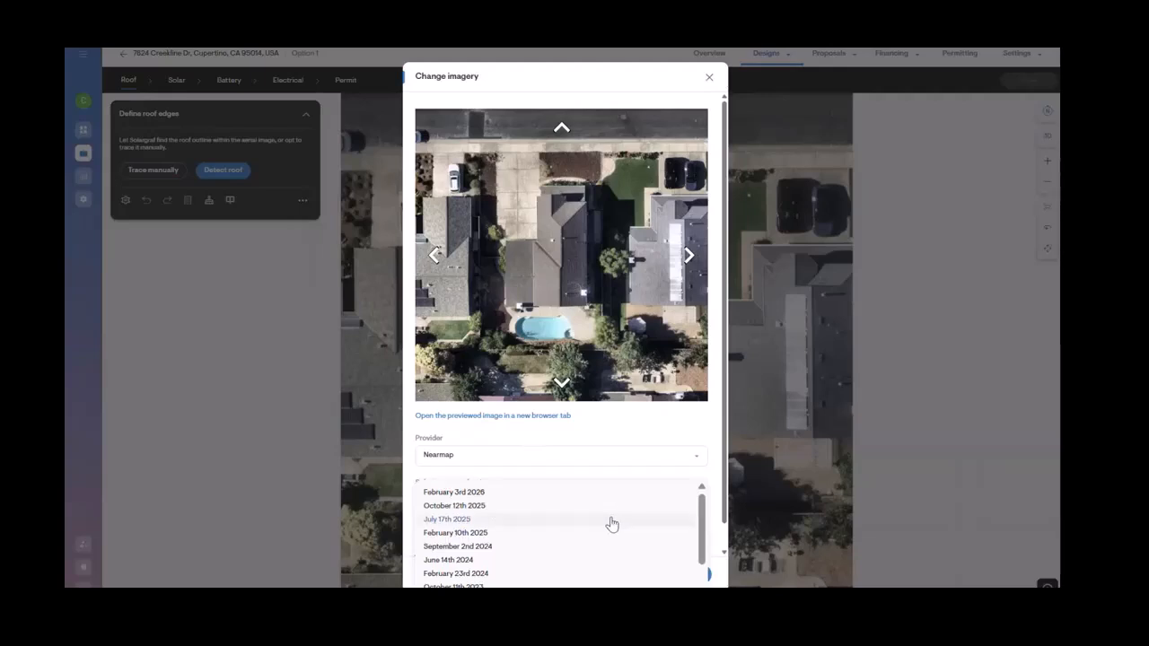
{"action": "left_click", "coordinate": [657, 432]}
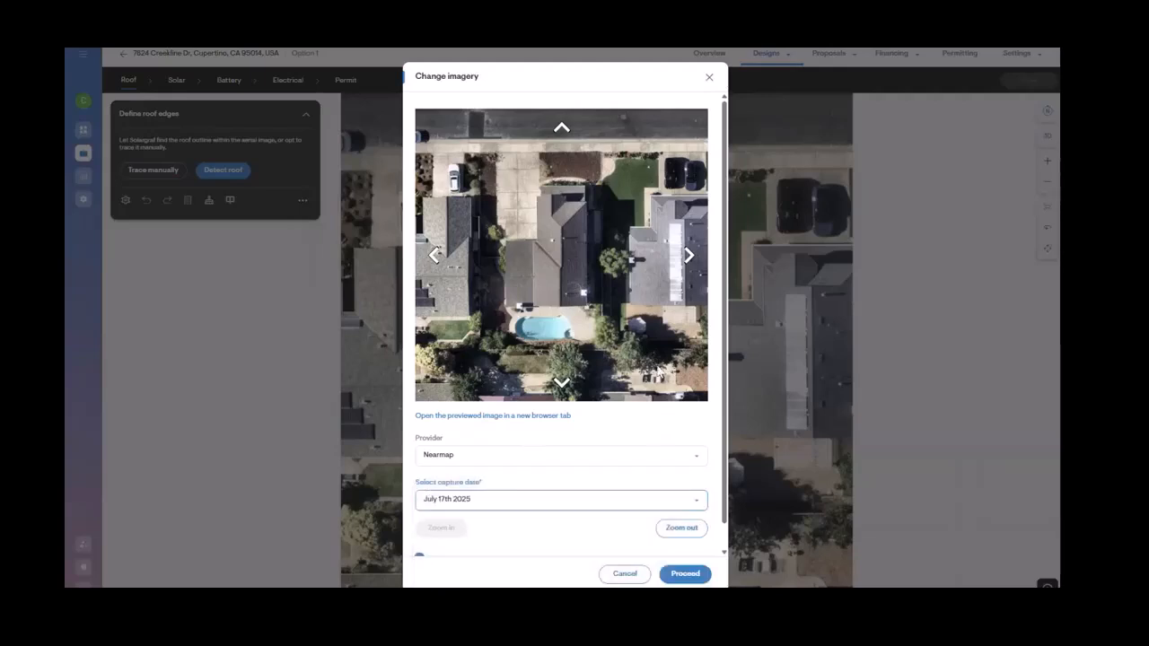
{"action": "left_click", "coordinate": [711, 80]}
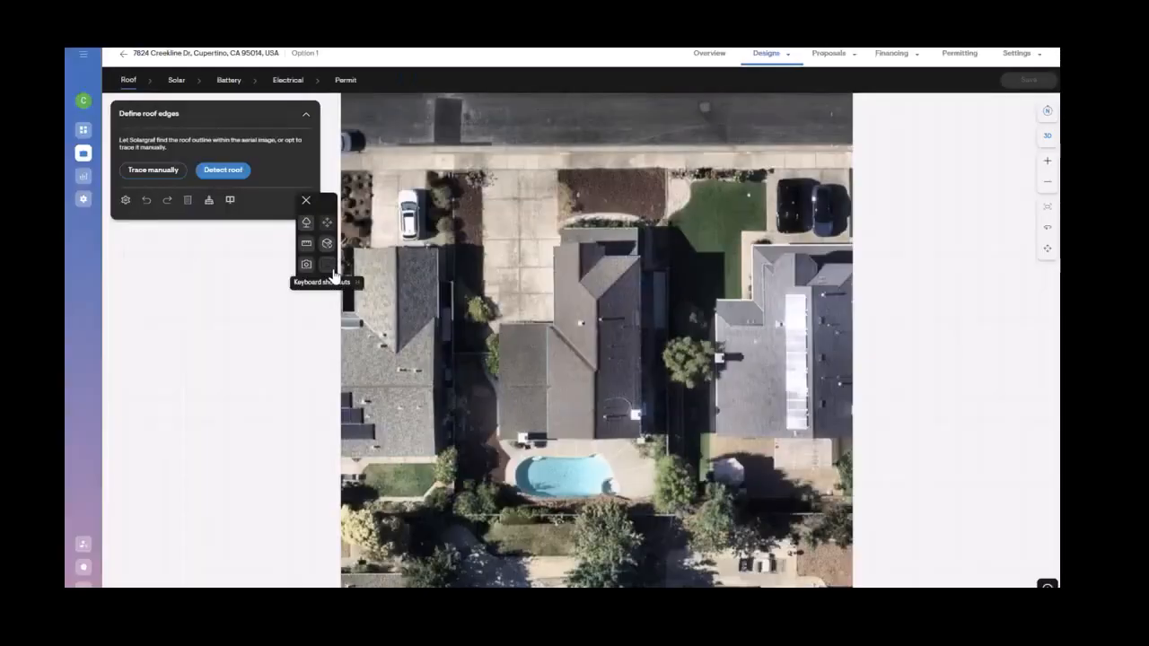
{"action": "left_click", "coordinate": [327, 264]}
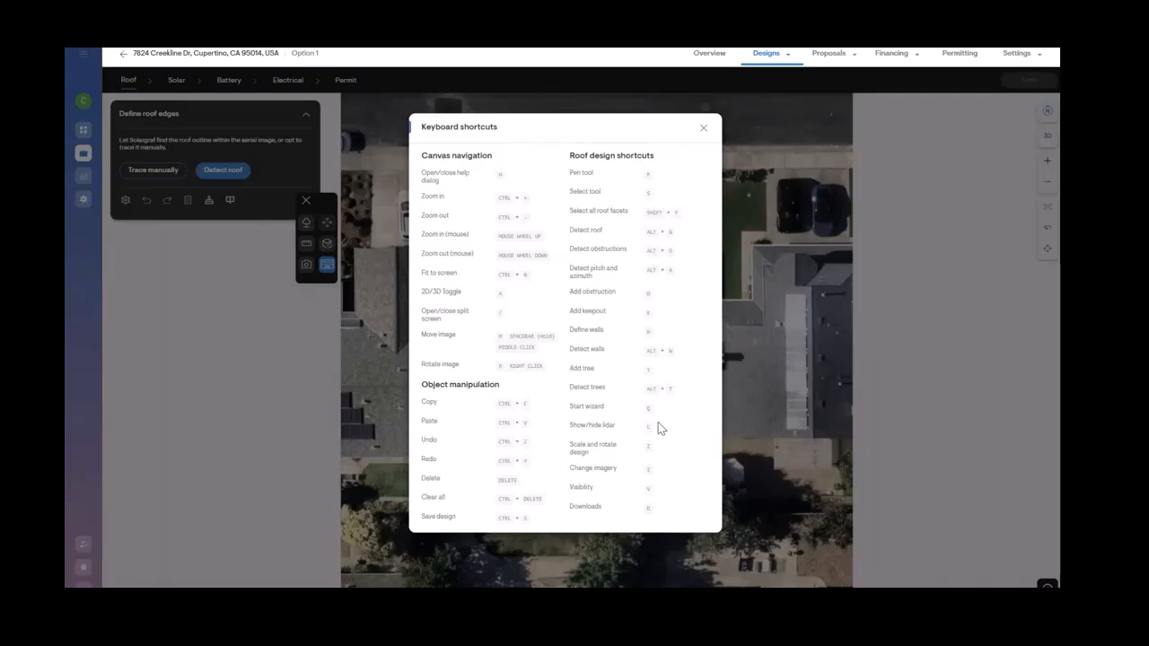
{"action": "left_click", "coordinate": [703, 128]}
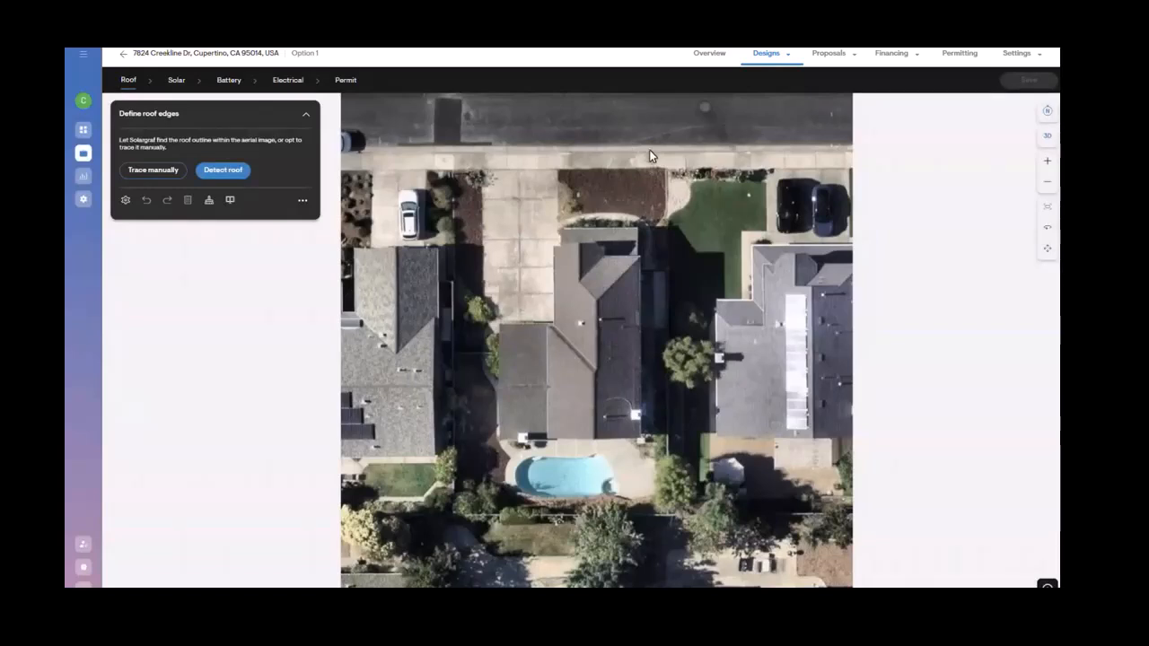
Step: Automatically detect the roof outline of the house
{"action": "scroll", "coordinate": [593, 413], "scroll_direction": "up", "scroll_amount": 2}
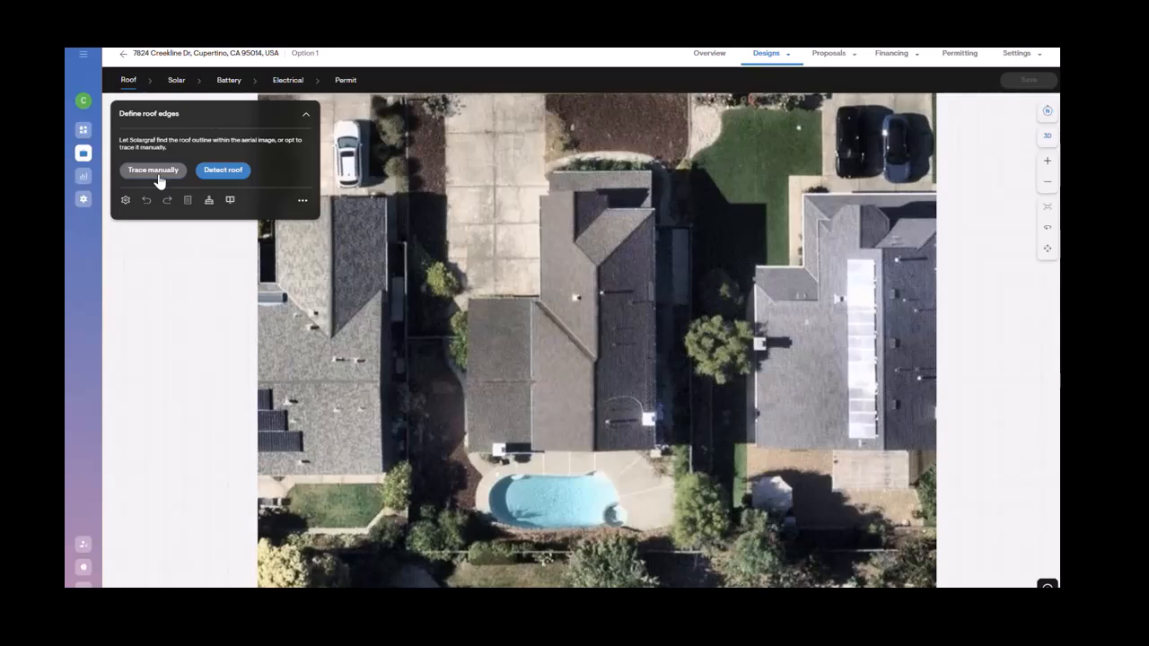
{"action": "left_click", "coordinate": [203, 173]}
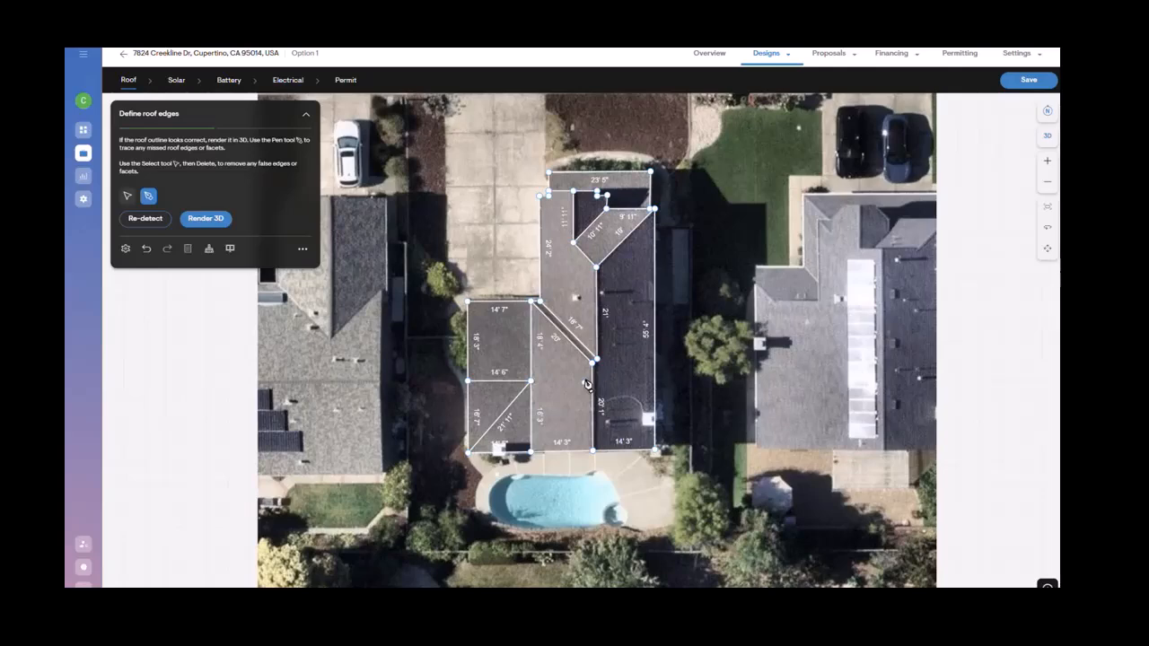
Step: Compare the detected roof facets against the split-screen map view of the house
{"action": "scroll", "coordinate": [586, 385], "scroll_direction": "up", "scroll_amount": 2}
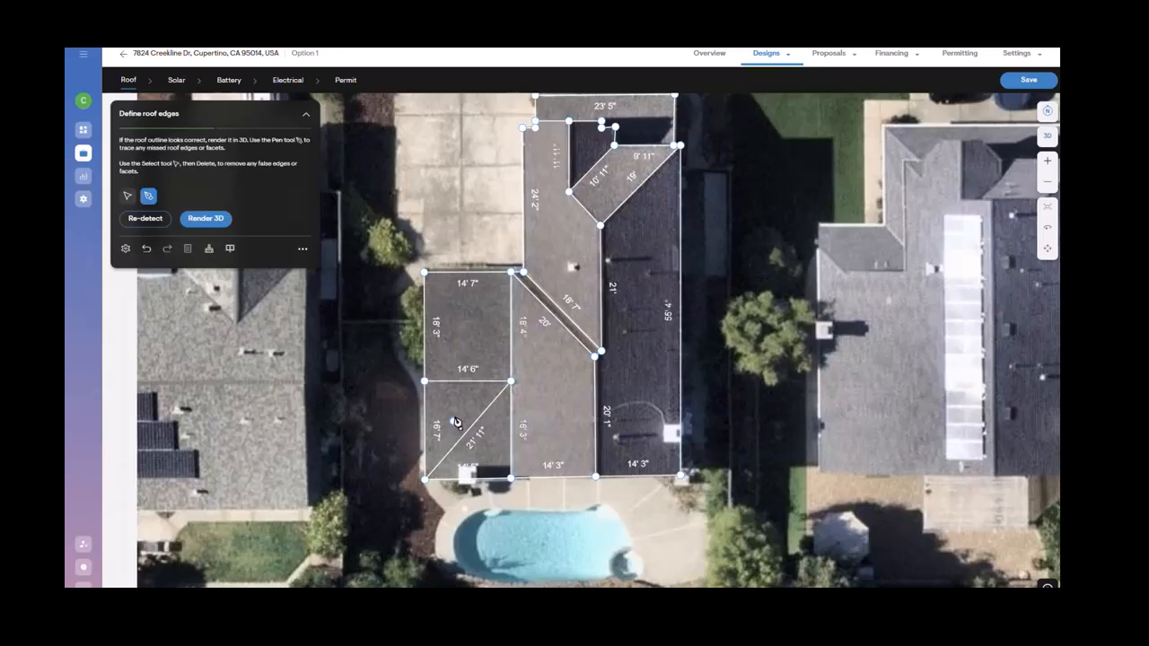
{"action": "scroll", "coordinate": [465, 393], "scroll_direction": "down", "scroll_amount": 1}
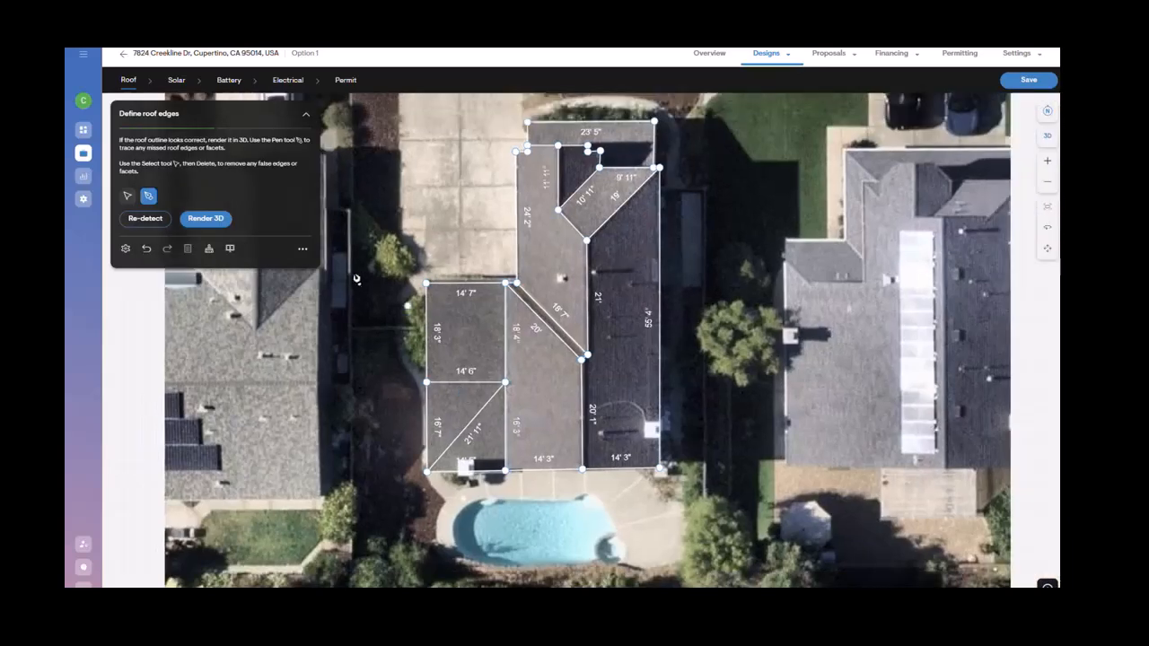
{"action": "left_click", "coordinate": [131, 198]}
{"action": "left_click", "coordinate": [231, 250]}
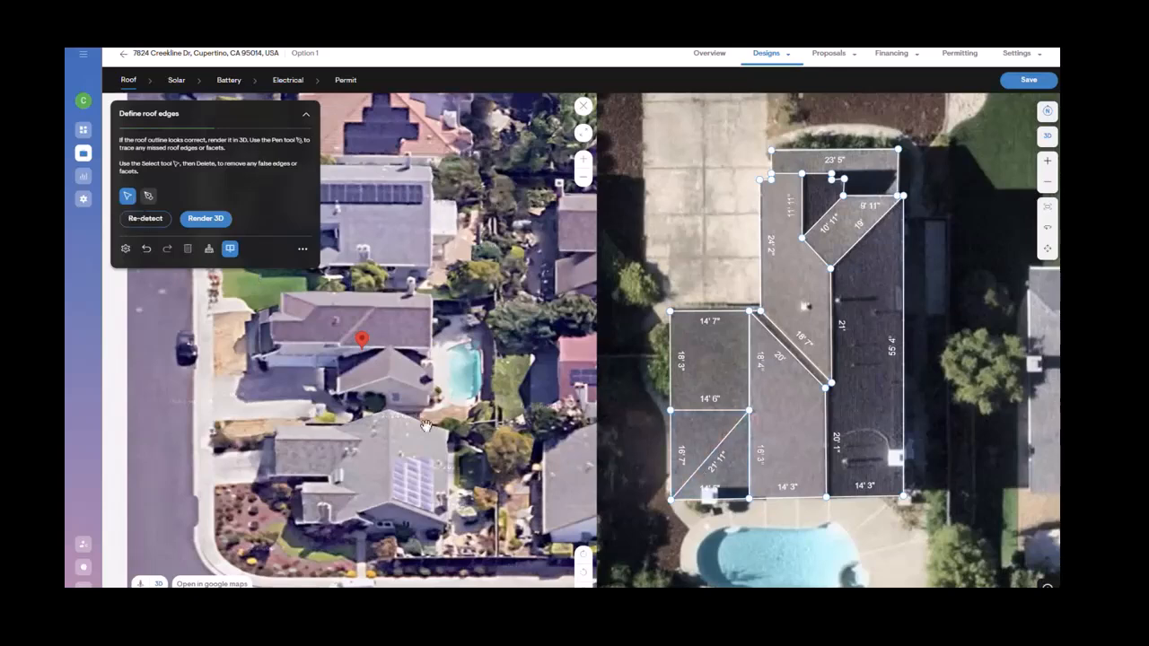
{"action": "left_click", "coordinate": [682, 492]}
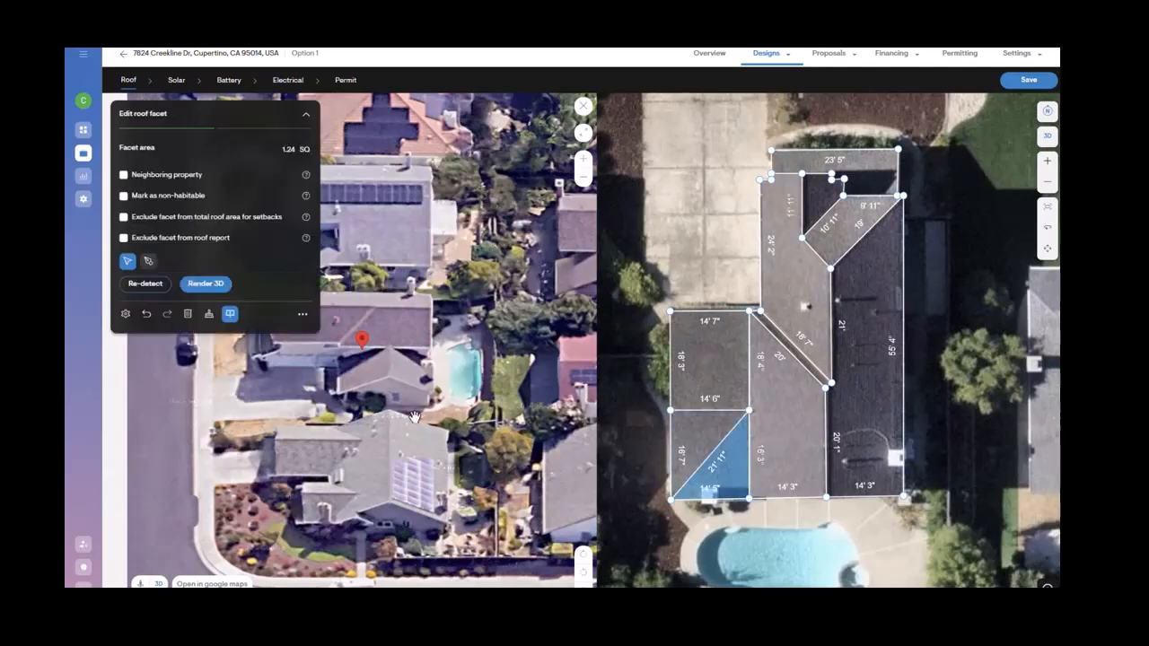
{"action": "left_click", "coordinate": [641, 497]}
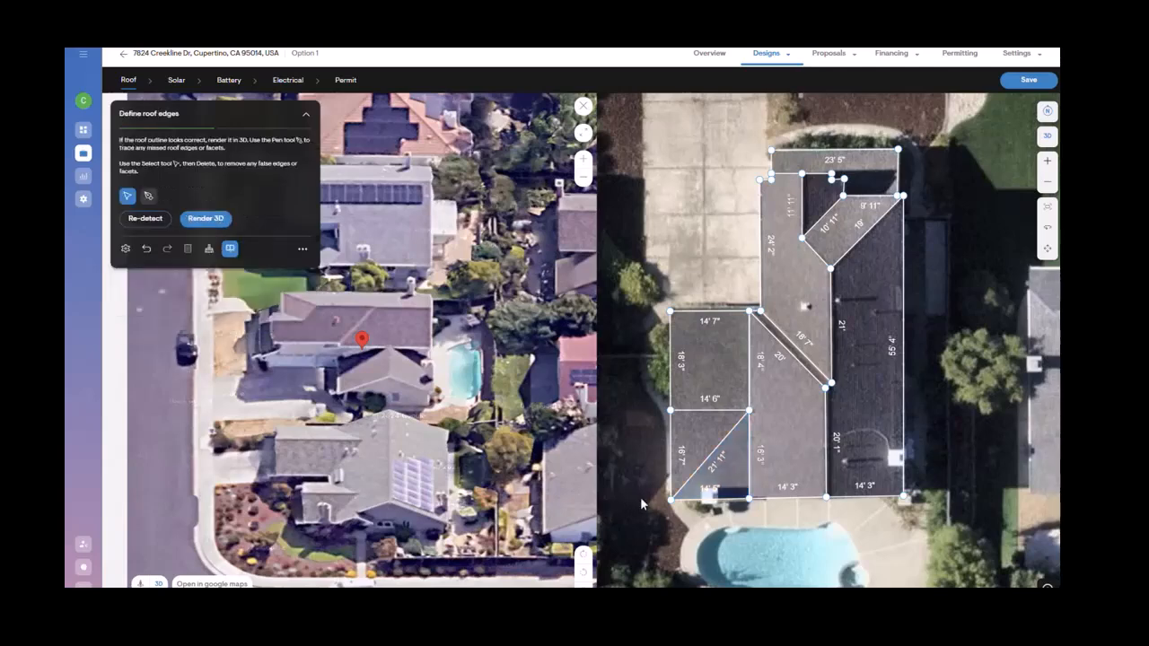
Step: Delete the false diagonal roof edge in the lower-left facet and close the split screen
{"action": "scroll", "coordinate": [669, 495], "scroll_direction": "up", "scroll_amount": 2}
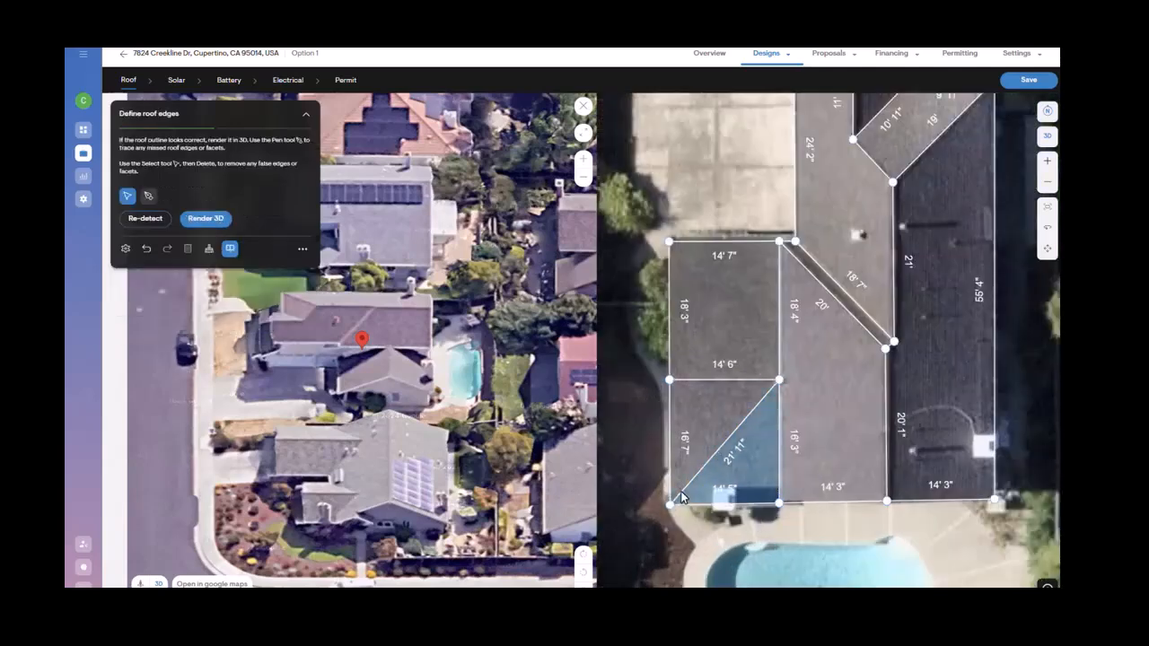
{"action": "left_click", "coordinate": [680, 493]}
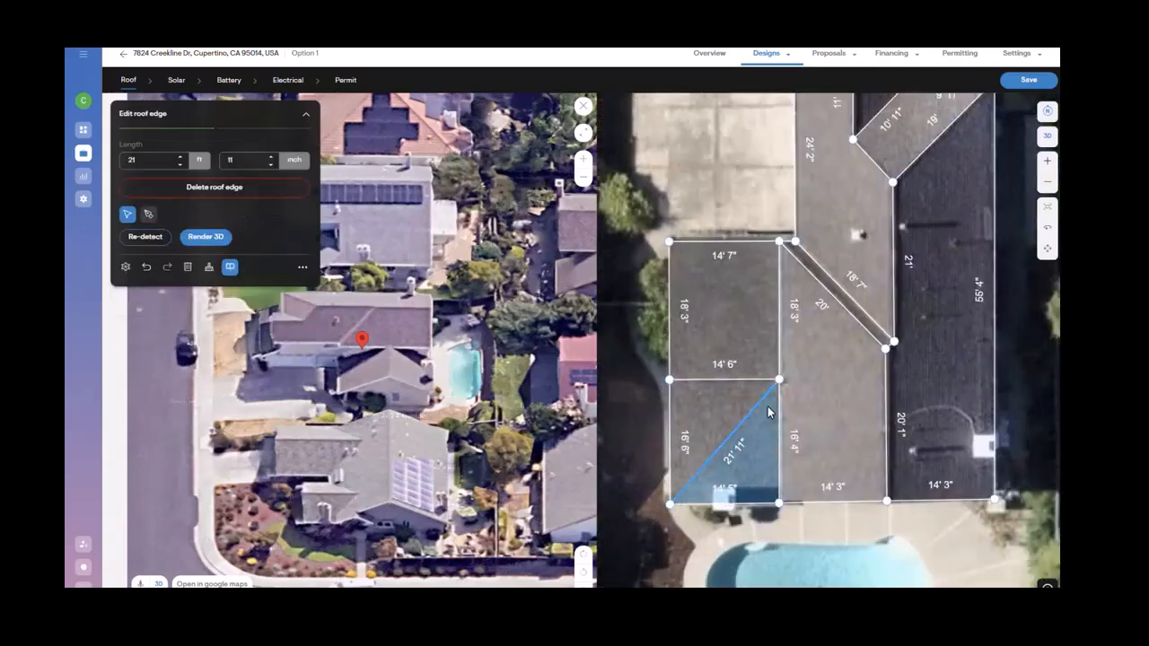
{"action": "left_click", "coordinate": [245, 194]}
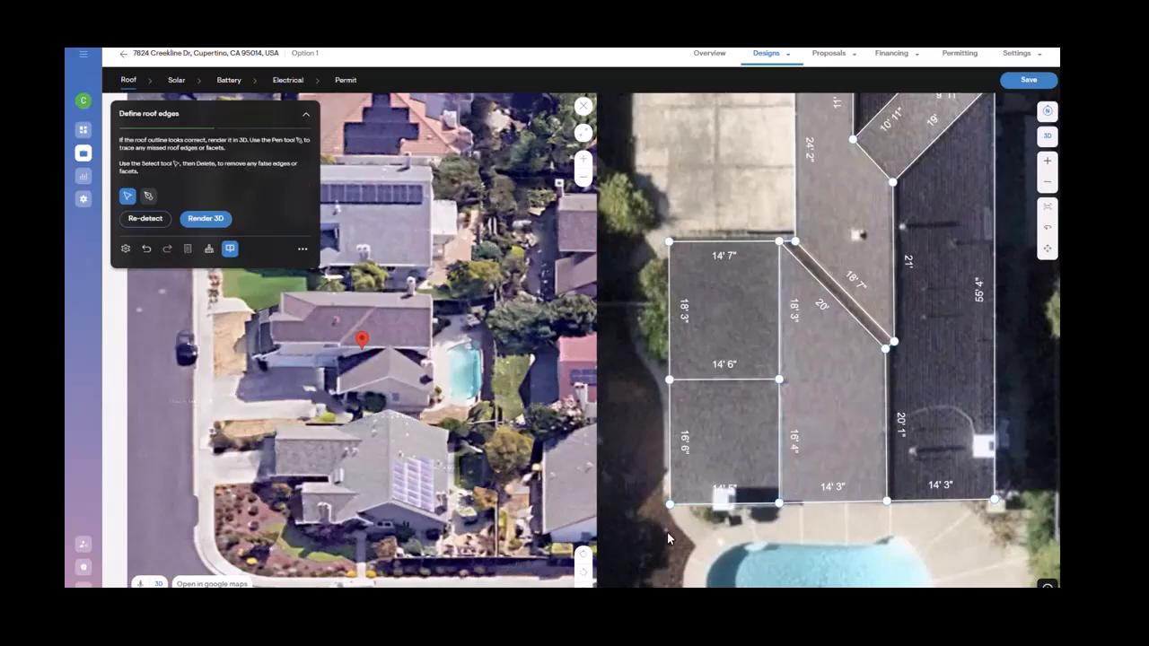
{"action": "left_click", "coordinate": [584, 106]}
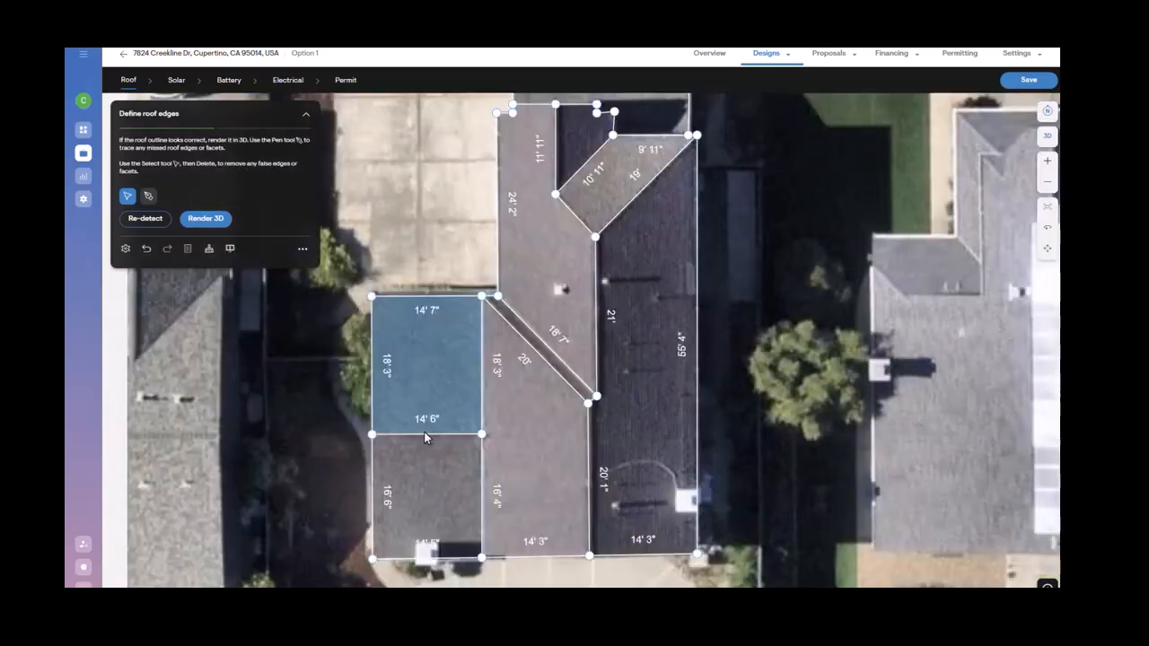
Step: Delete the horizontal roof edge dividing the left wing and move its leftover vertices to the wing's upper corners
{"action": "left_click", "coordinate": [464, 419]}
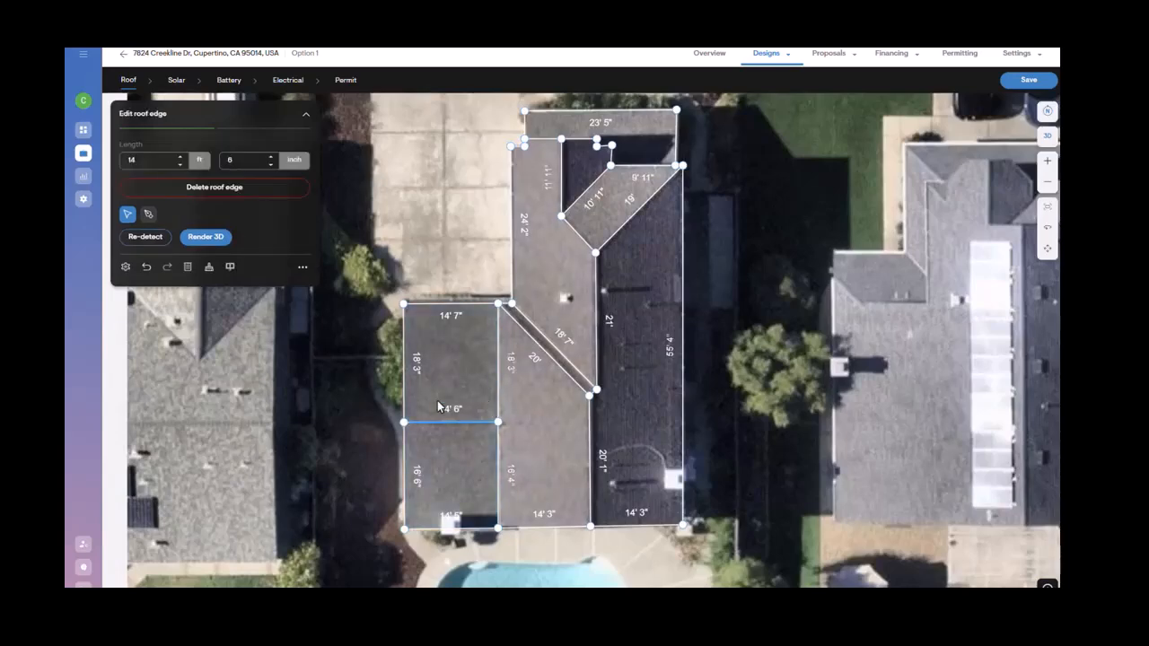
{"action": "left_click", "coordinate": [233, 190]}
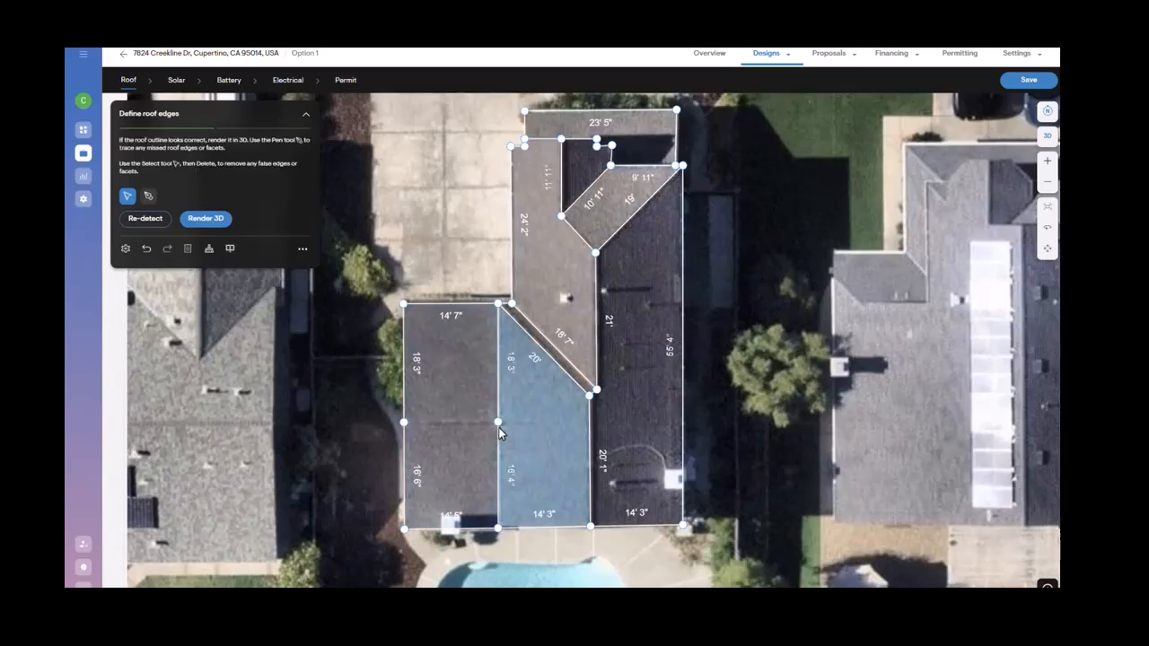
{"action": "left_click_drag", "start_coordinate": [497, 426], "coordinate": [498, 302]}
{"action": "left_click_drag", "start_coordinate": [404, 422], "coordinate": [406, 303]}
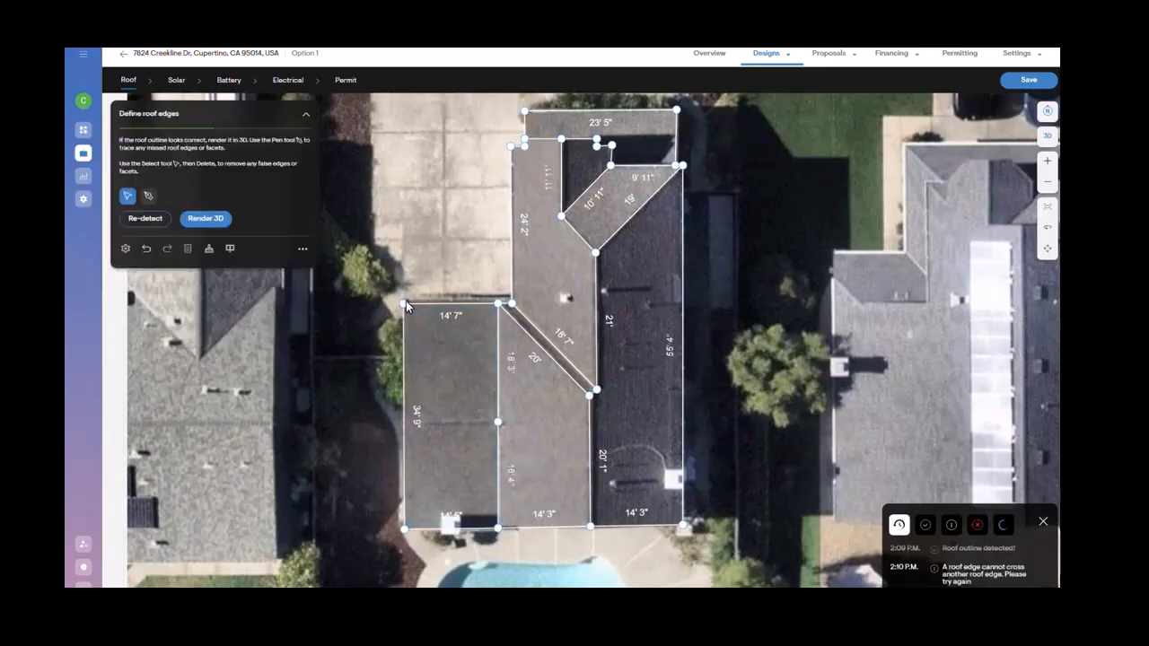
Step: Draw a new dividing edge across the left wing with the Pen tool and adjust its left endpoint
{"action": "left_click", "coordinate": [148, 197]}
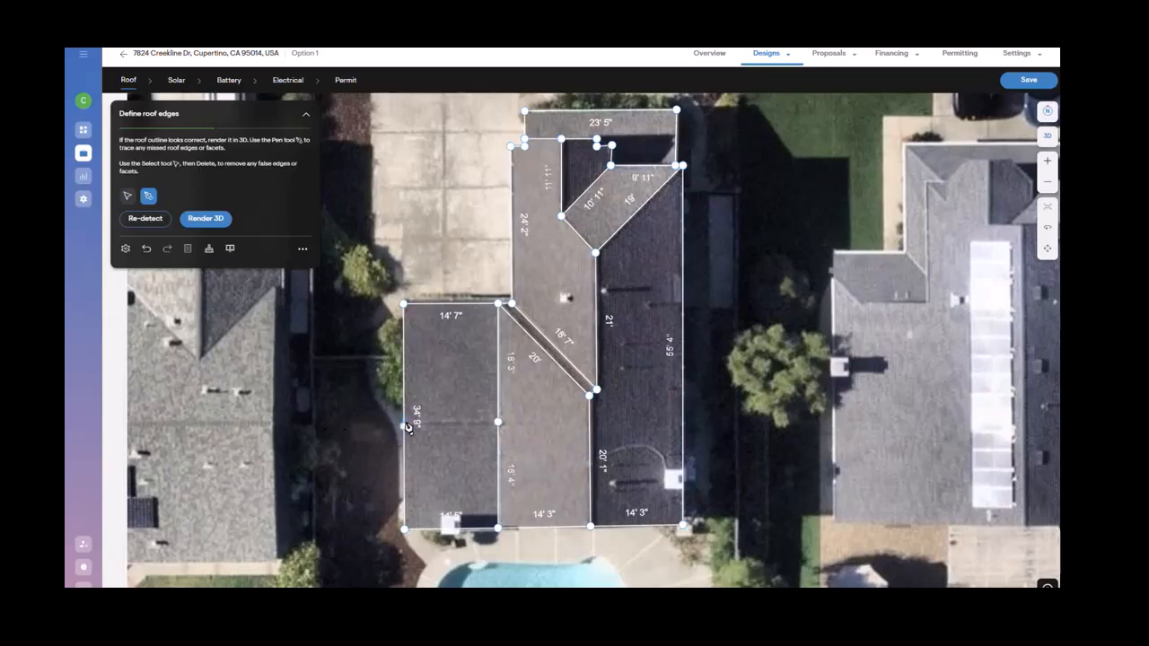
{"action": "left_click", "coordinate": [404, 417]}
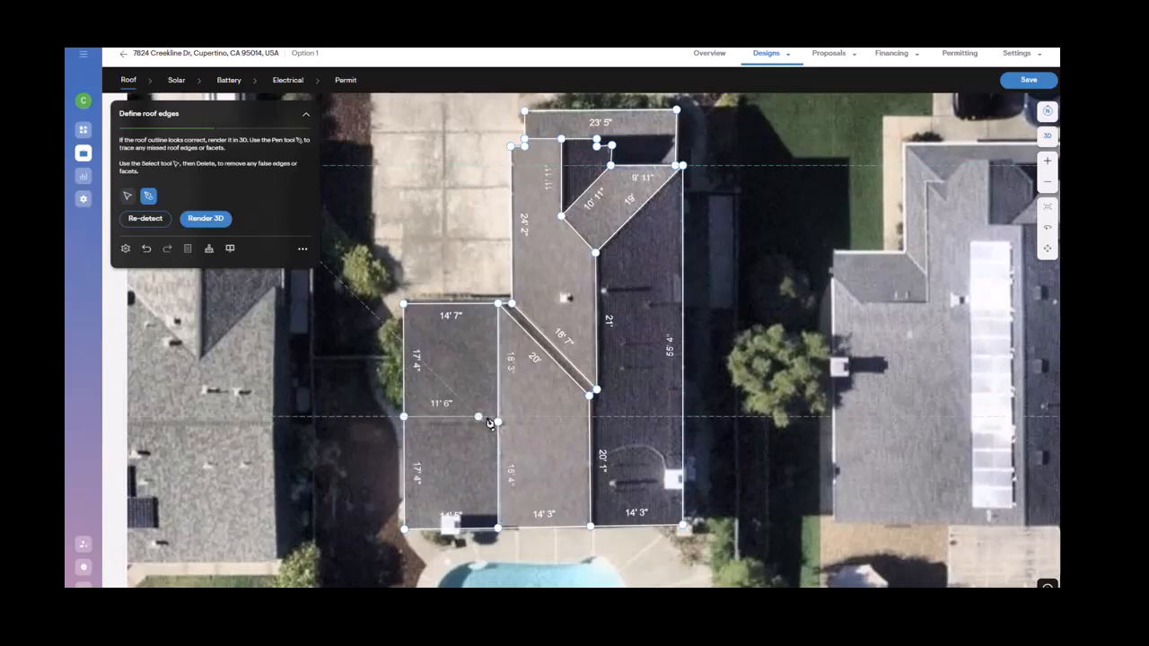
{"action": "left_click", "coordinate": [498, 421]}
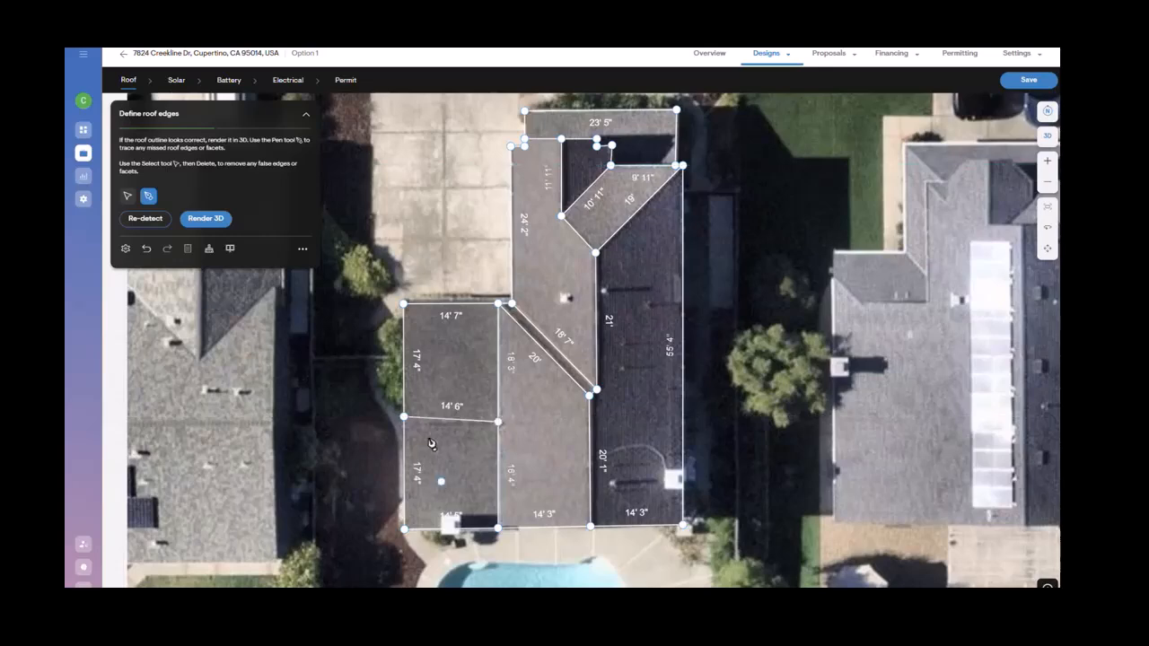
{"action": "left_click", "coordinate": [128, 196]}
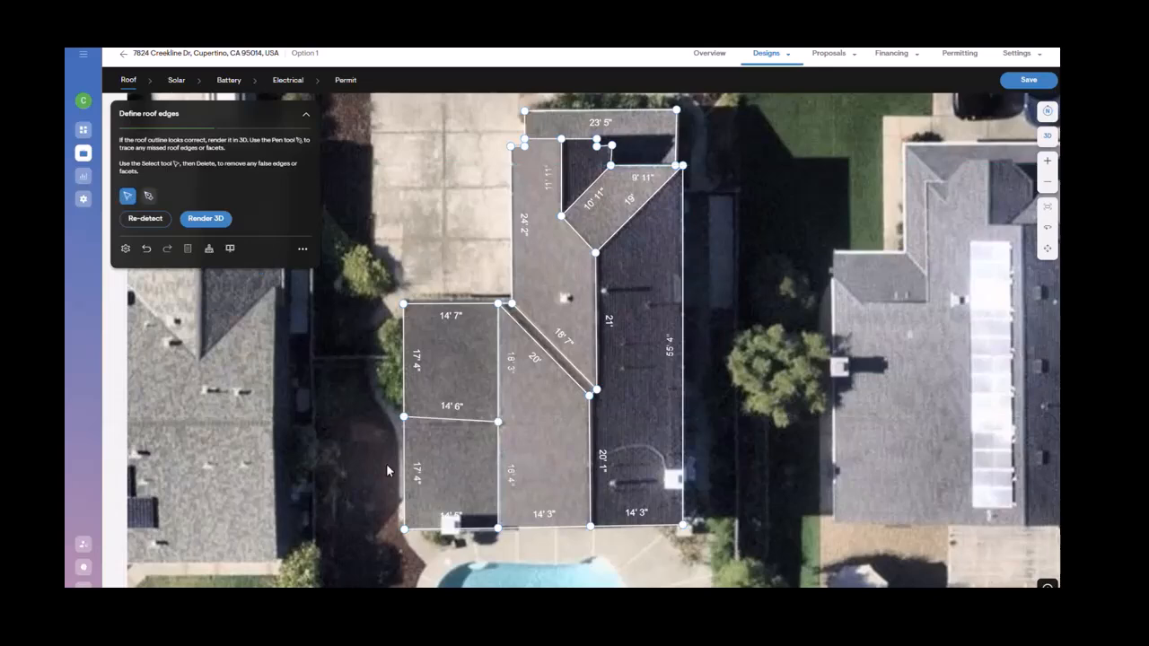
{"action": "left_click", "coordinate": [405, 416]}
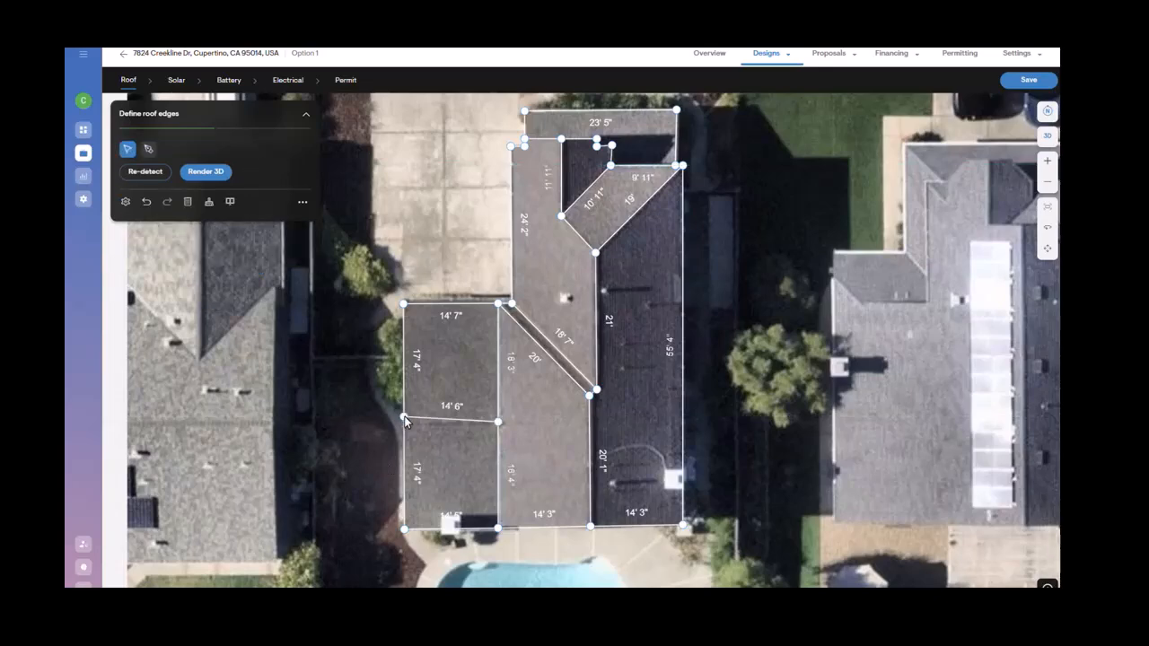
{"action": "left_click_drag", "start_coordinate": [405, 416], "coordinate": [403, 423]}
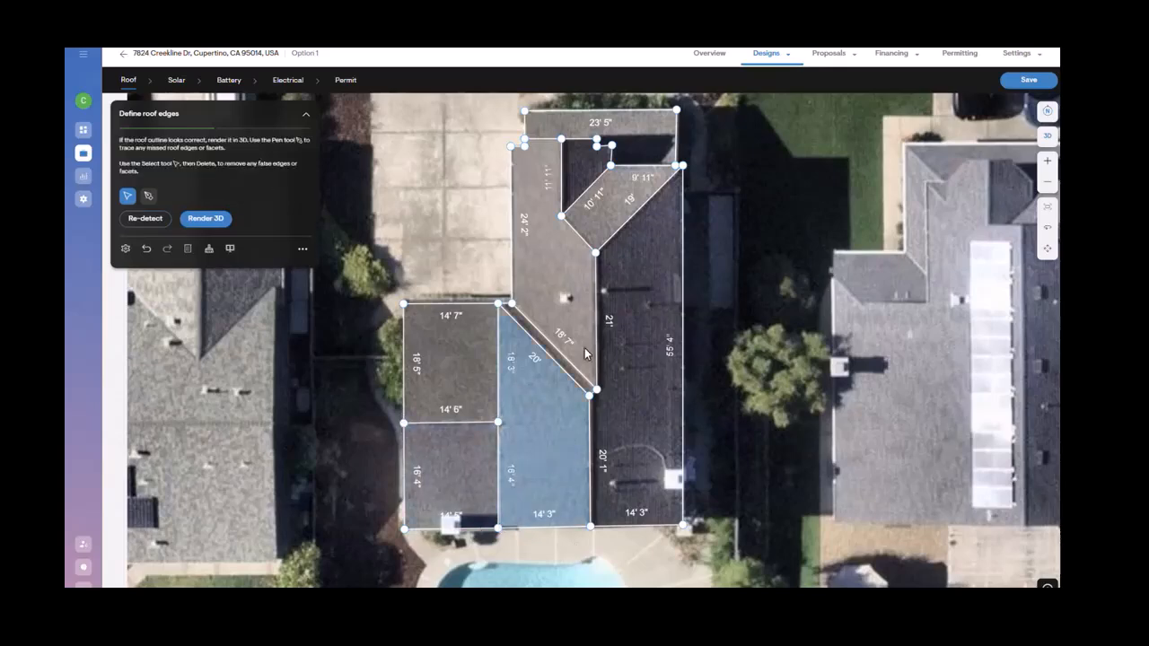
Step: Render the roof outline in 3D, proceeding past the auto-detect warning
{"action": "scroll", "coordinate": [584, 348], "scroll_direction": "down", "scroll_amount": 2}
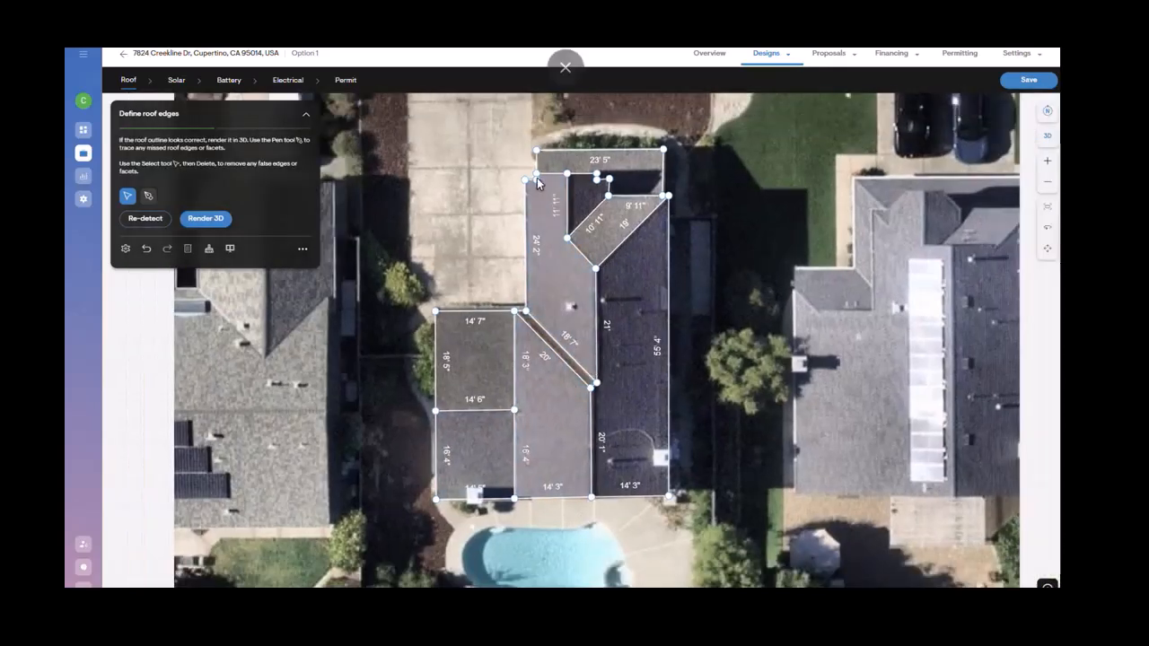
{"action": "left_click", "coordinate": [212, 222]}
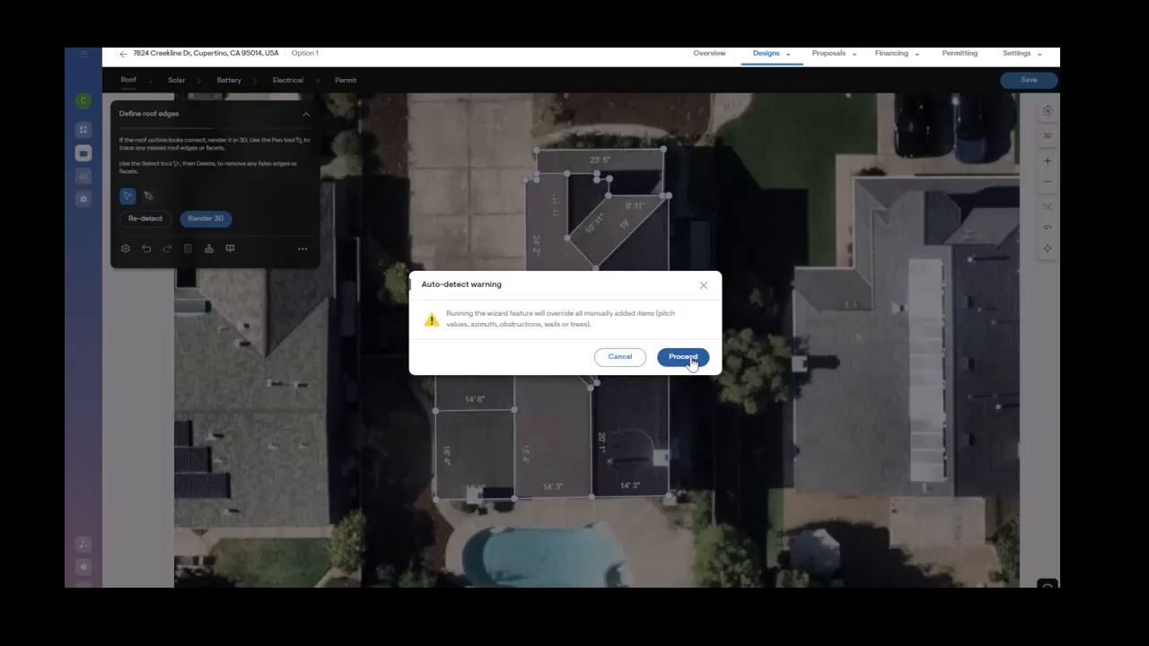
{"action": "left_click", "coordinate": [685, 357]}
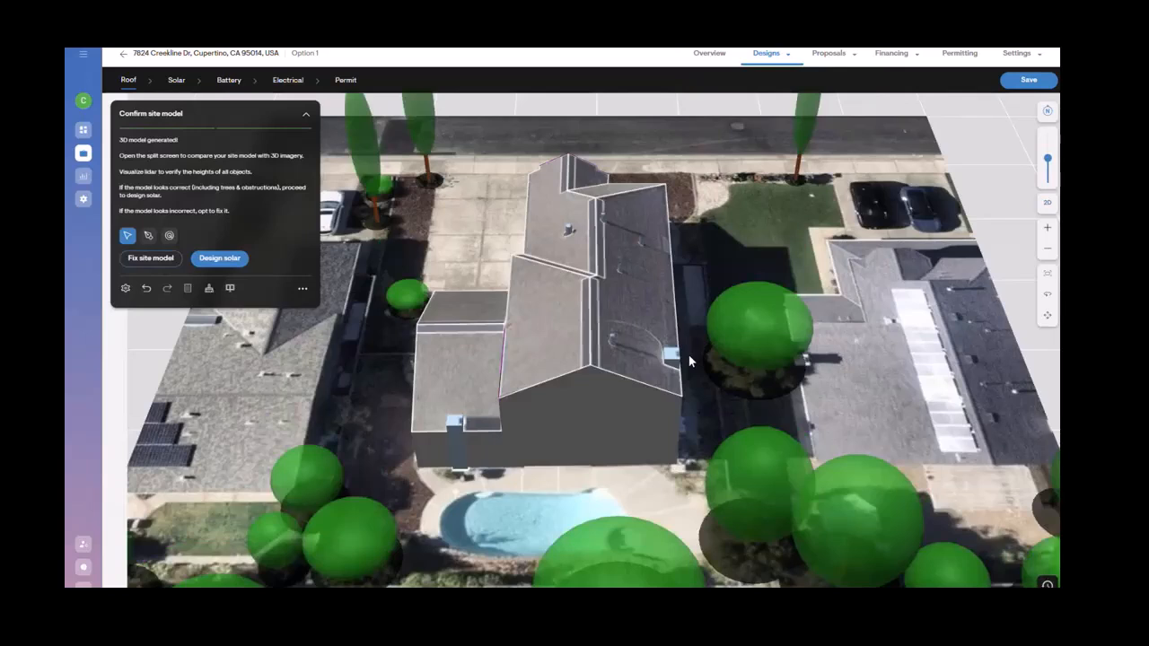
Step: Orbit the 3D site model and compare it against the map and street view in split screen
{"action": "left_click", "coordinate": [1047, 296]}
{"action": "left_click", "coordinate": [1048, 297]}
{"action": "right_click_drag", "start_coordinate": [846, 386], "coordinate": [686, 429]}
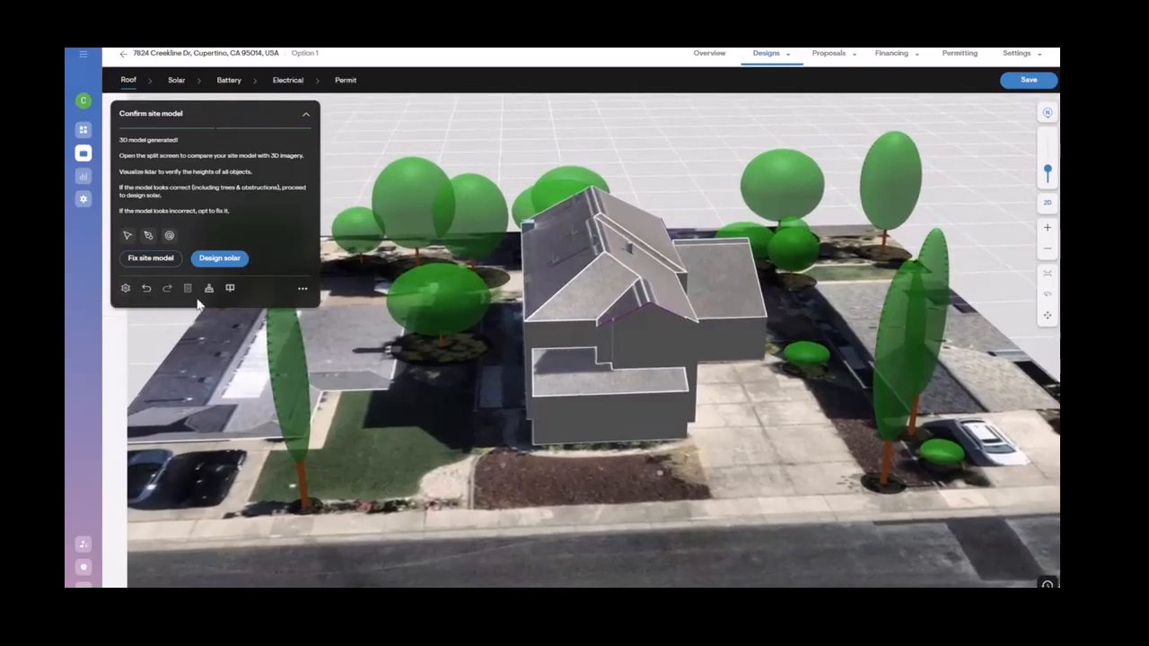
{"action": "left_click", "coordinate": [230, 290]}
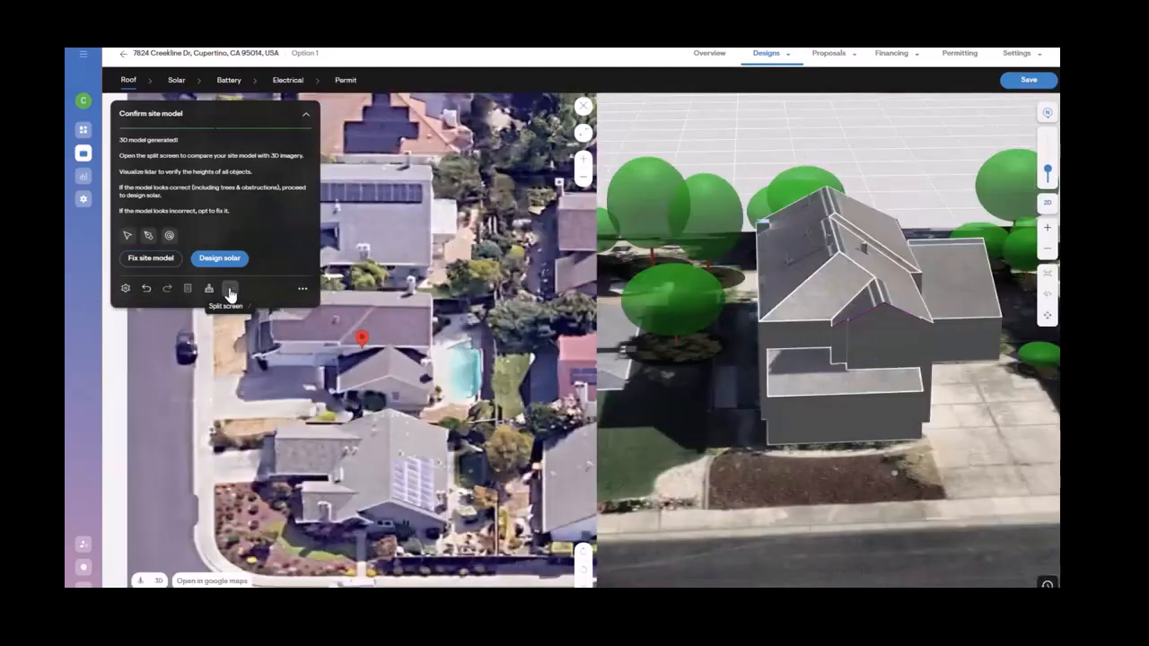
{"action": "left_click", "coordinate": [583, 563]}
{"action": "left_click", "coordinate": [584, 563]}
{"action": "left_click", "coordinate": [584, 563]}
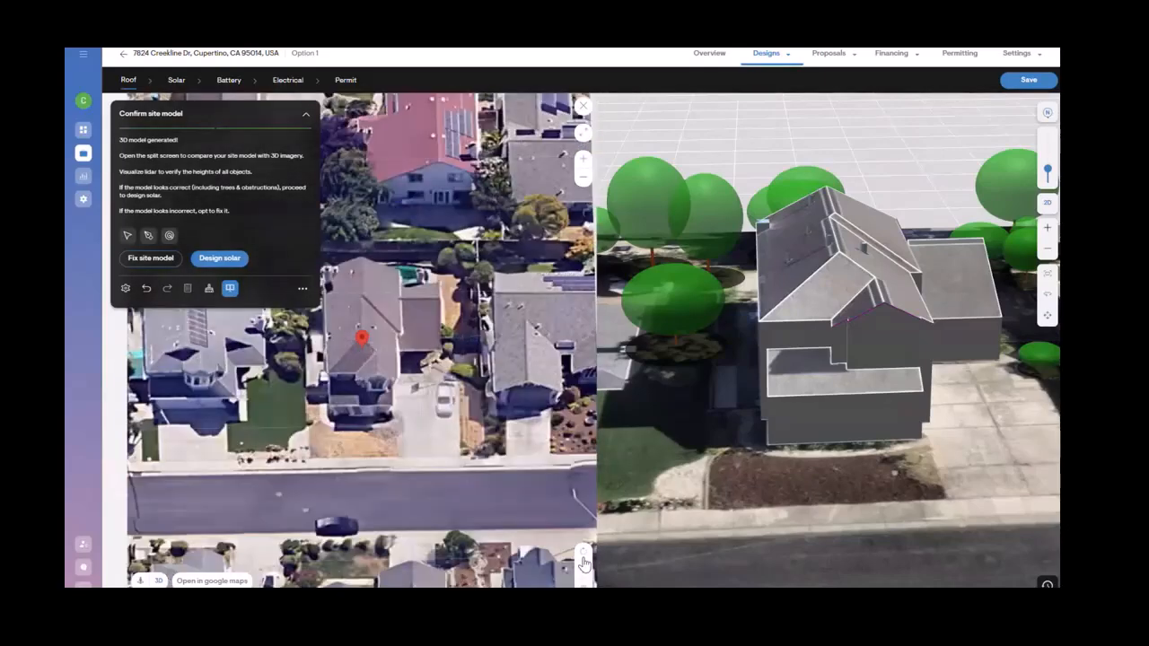
{"action": "left_click", "coordinate": [140, 583]}
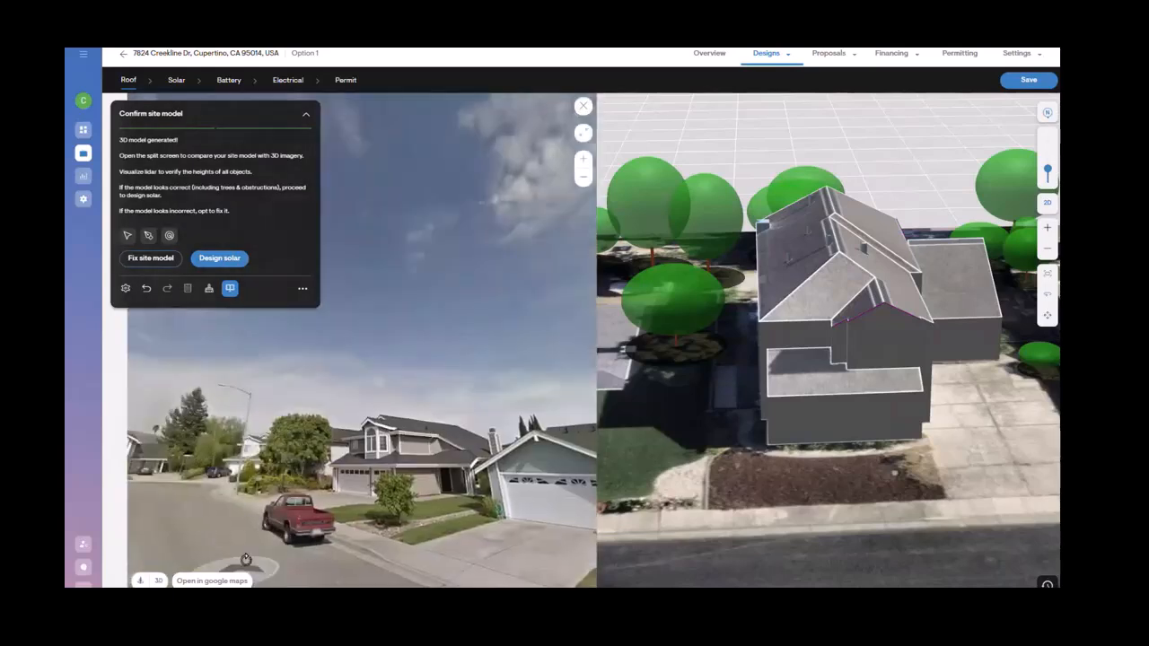
{"action": "left_click_drag", "start_coordinate": [243, 556], "coordinate": [359, 506]}
{"action": "left_click_drag", "start_coordinate": [215, 526], "coordinate": [321, 526]}
{"action": "left_click_drag", "start_coordinate": [233, 489], "coordinate": [628, 534]}
{"action": "left_click_drag", "start_coordinate": [438, 555], "coordinate": [460, 488]}
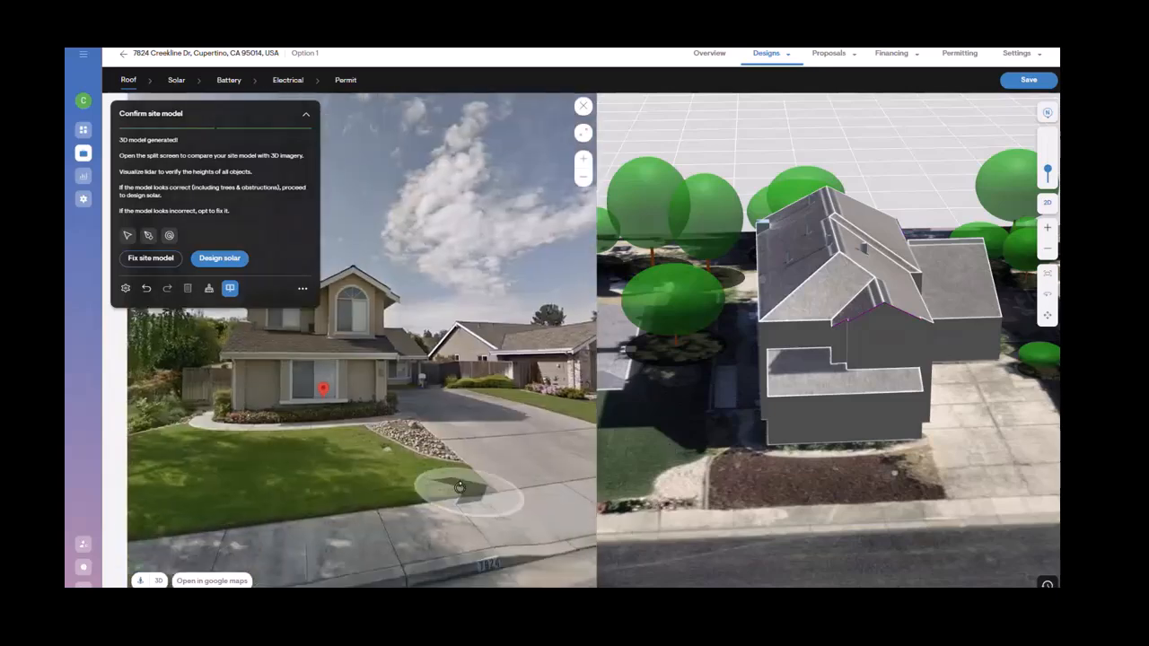
{"action": "left_click", "coordinate": [436, 487]}
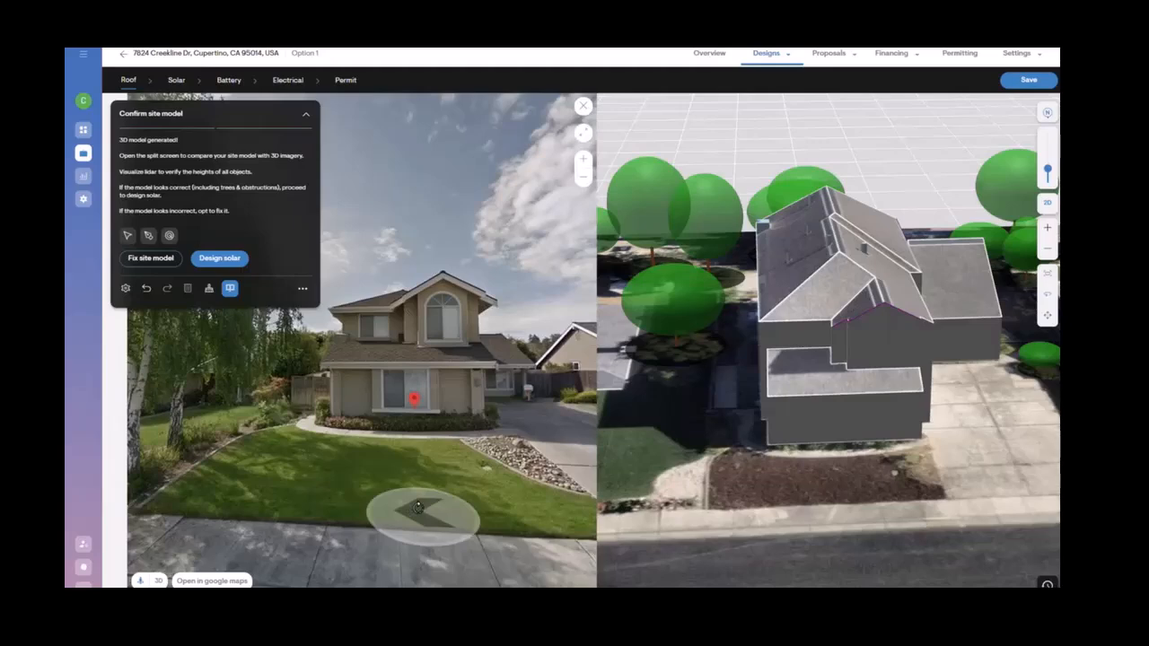
{"action": "left_click", "coordinate": [159, 581]}
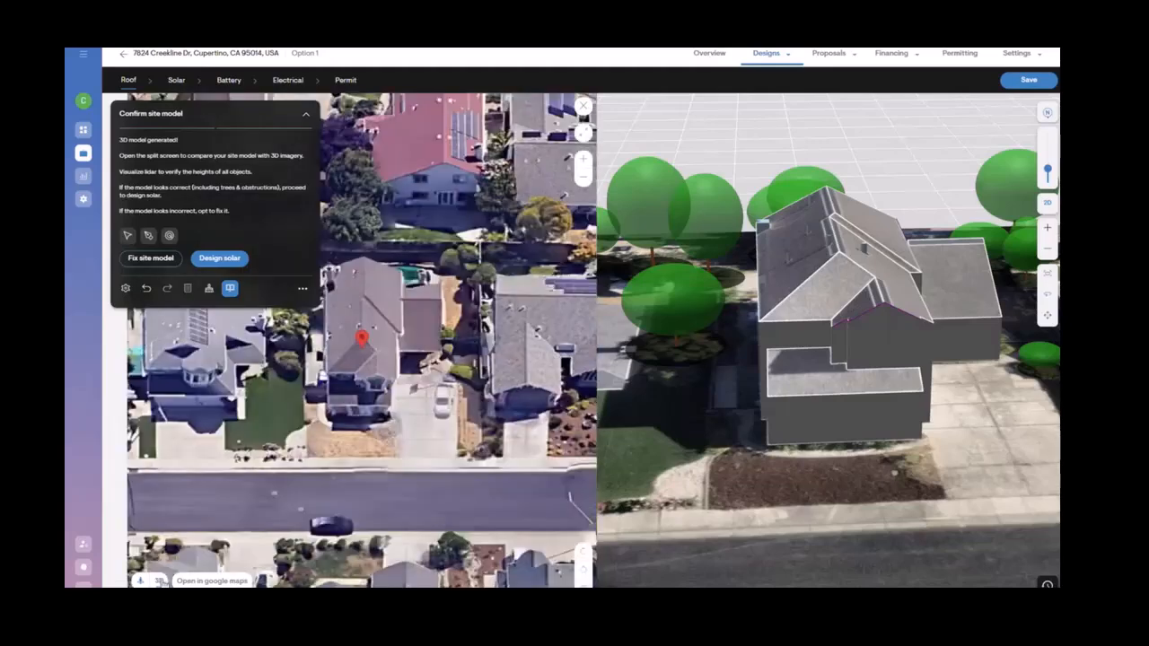
{"action": "key", "text": "Escape"}
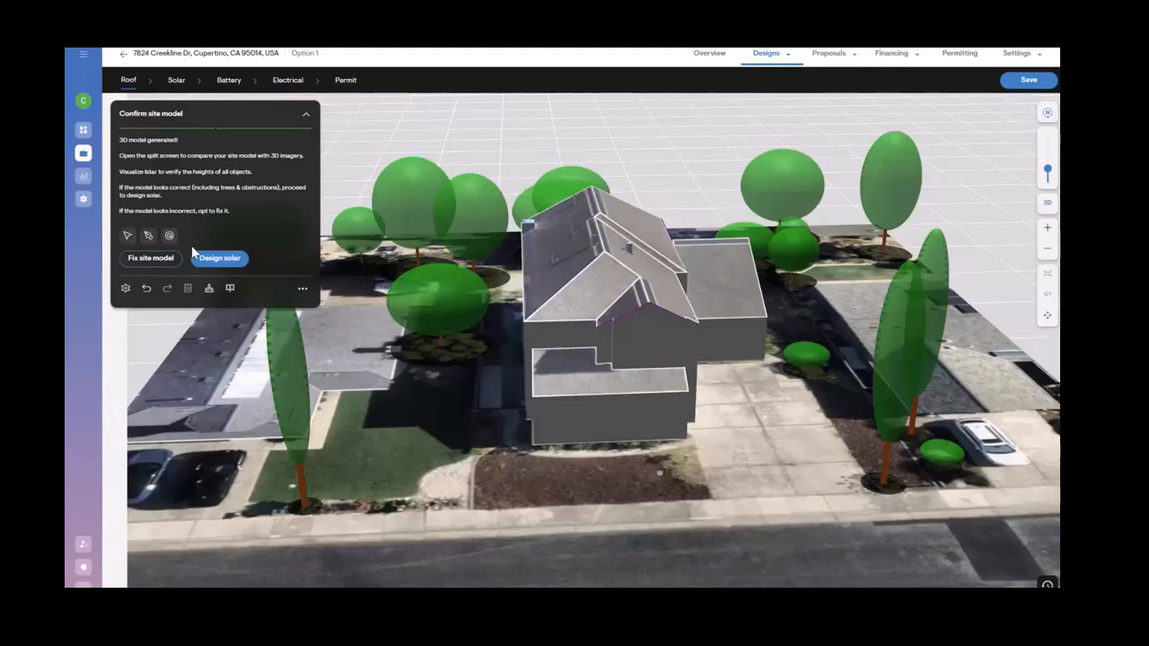
Step: Show the lidar data as a mesh and orbit around the house to check object heights
{"action": "left_click", "coordinate": [169, 236]}
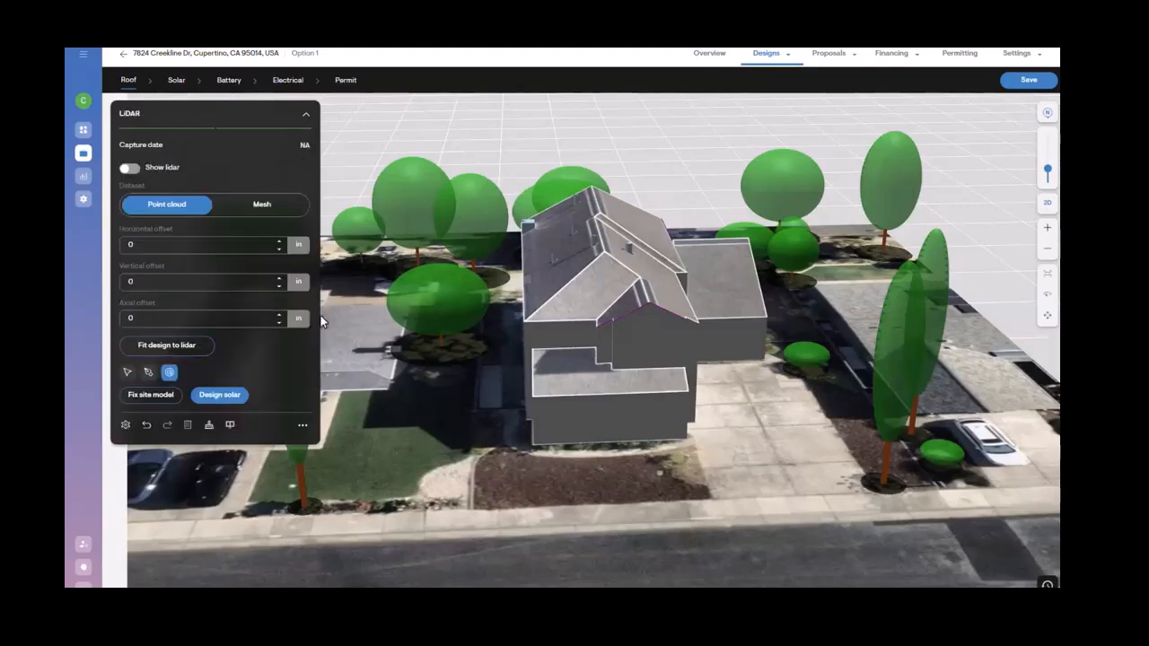
{"action": "left_click", "coordinate": [130, 169]}
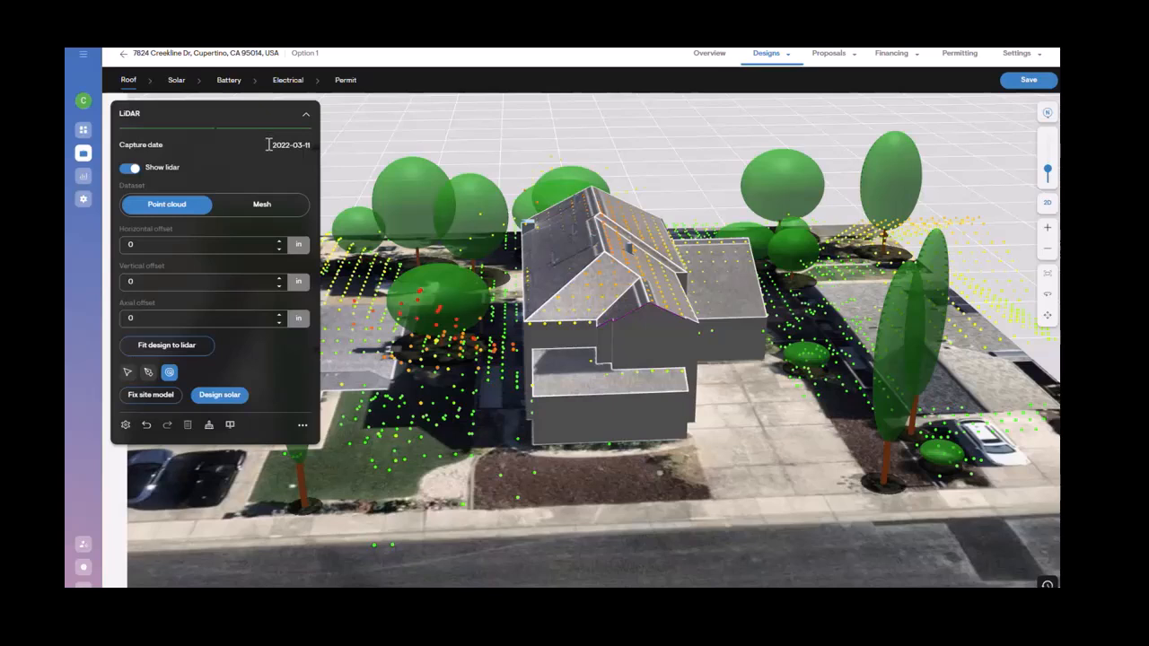
{"action": "left_click_drag", "start_coordinate": [269, 144], "coordinate": [324, 144]}
{"action": "left_click", "coordinate": [253, 168]}
{"action": "left_click", "coordinate": [266, 207]}
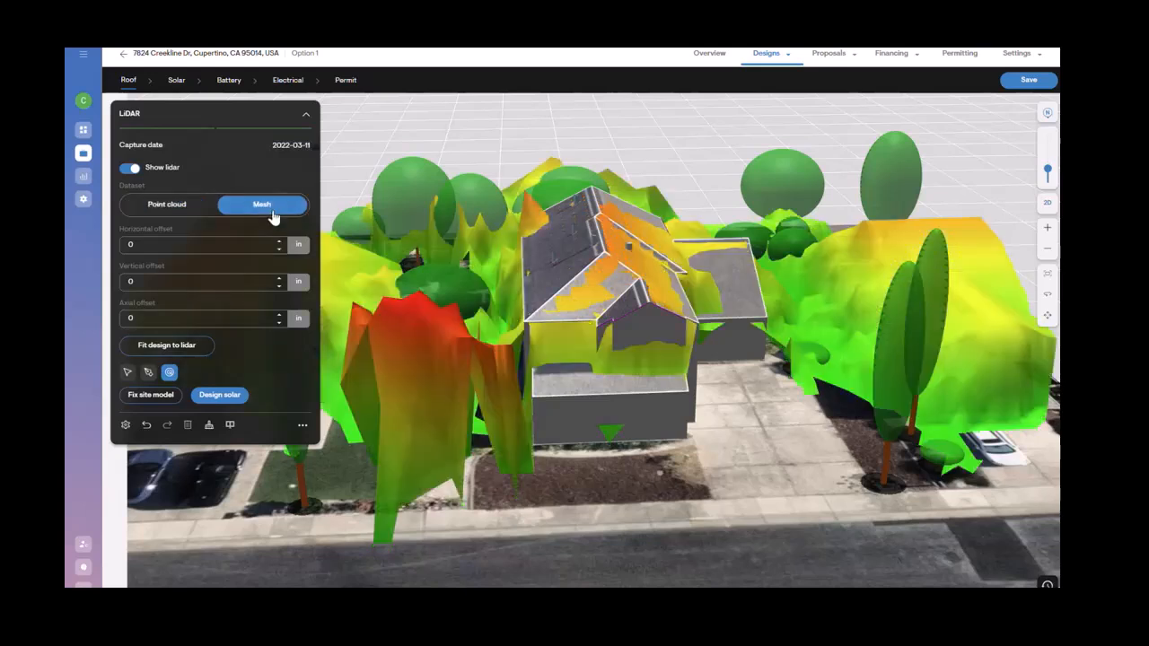
{"action": "left_click_drag", "start_coordinate": [382, 382], "coordinate": [625, 269]}
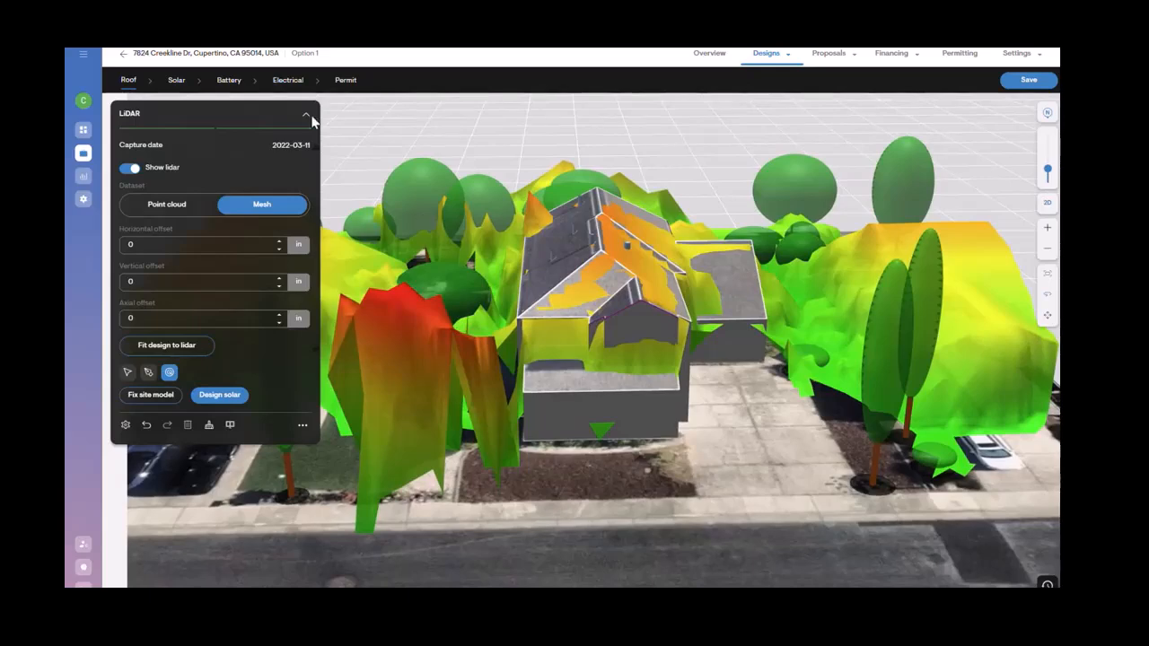
{"action": "left_click_drag", "start_coordinate": [714, 319], "coordinate": [398, 463]}
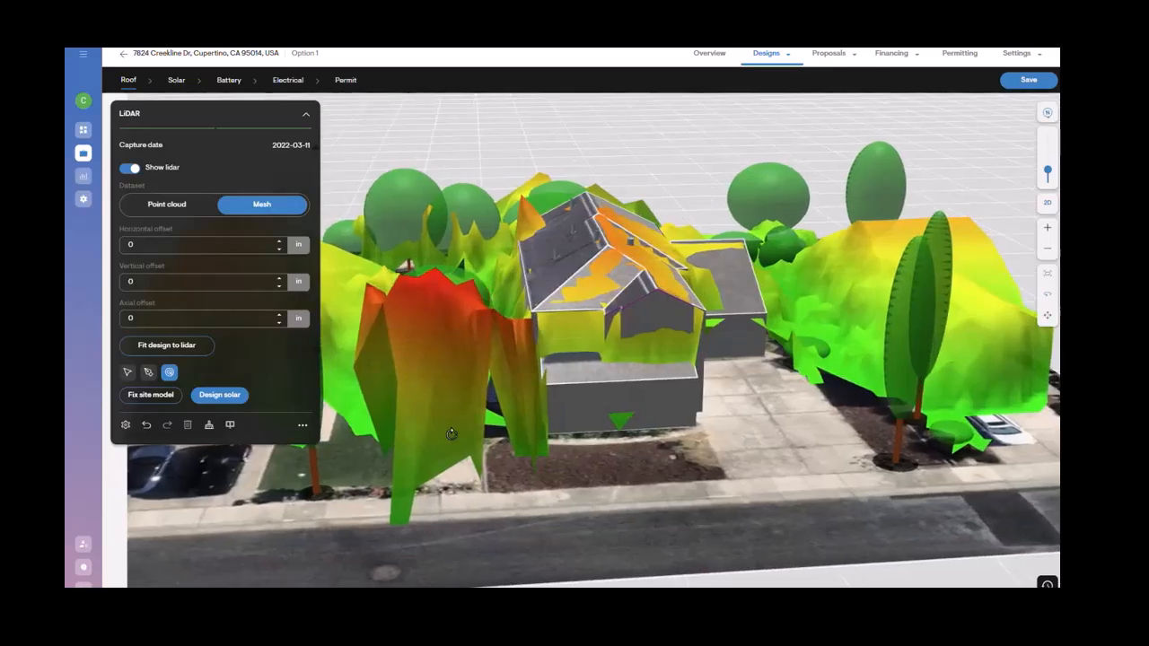
{"action": "mouse_move", "coordinate": [462, 361]}
{"action": "right_mouse_down"}
{"action": "mouse_move", "coordinate": [471, 374]}
{"action": "mouse_move", "coordinate": [461, 370]}
{"action": "right_mouse_up"}
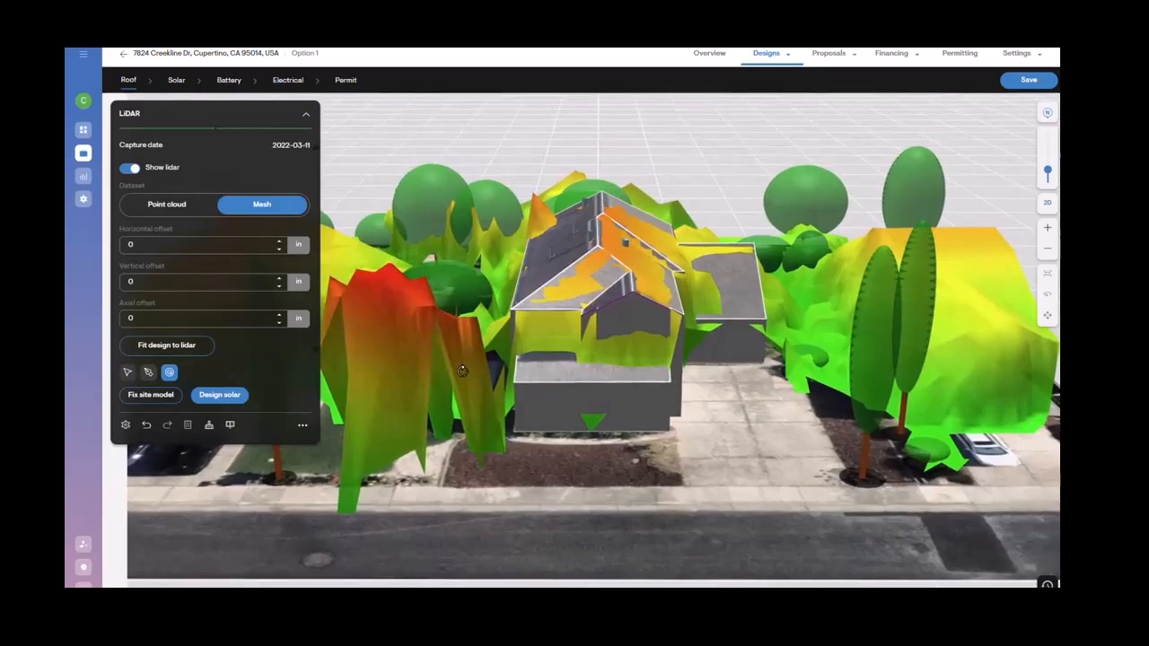
Step: Drag the upper roof facet downward to change its height
{"action": "left_click", "coordinate": [128, 372]}
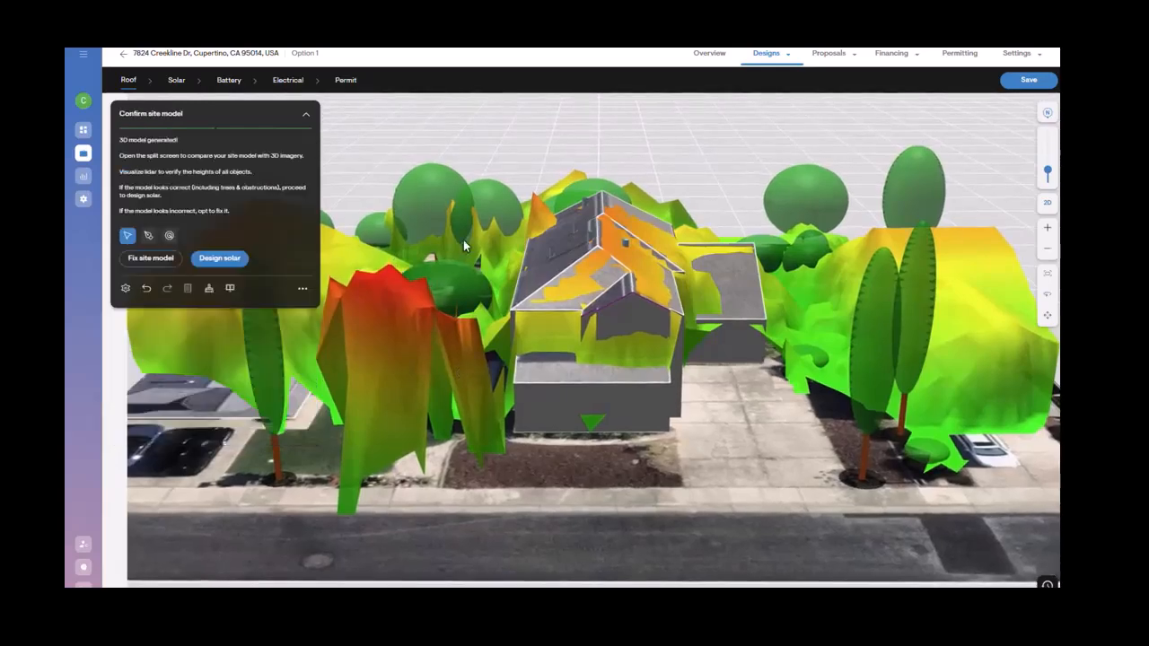
{"action": "left_click", "coordinate": [579, 252]}
{"action": "left_click_drag", "start_coordinate": [579, 251], "coordinate": [579, 300]}
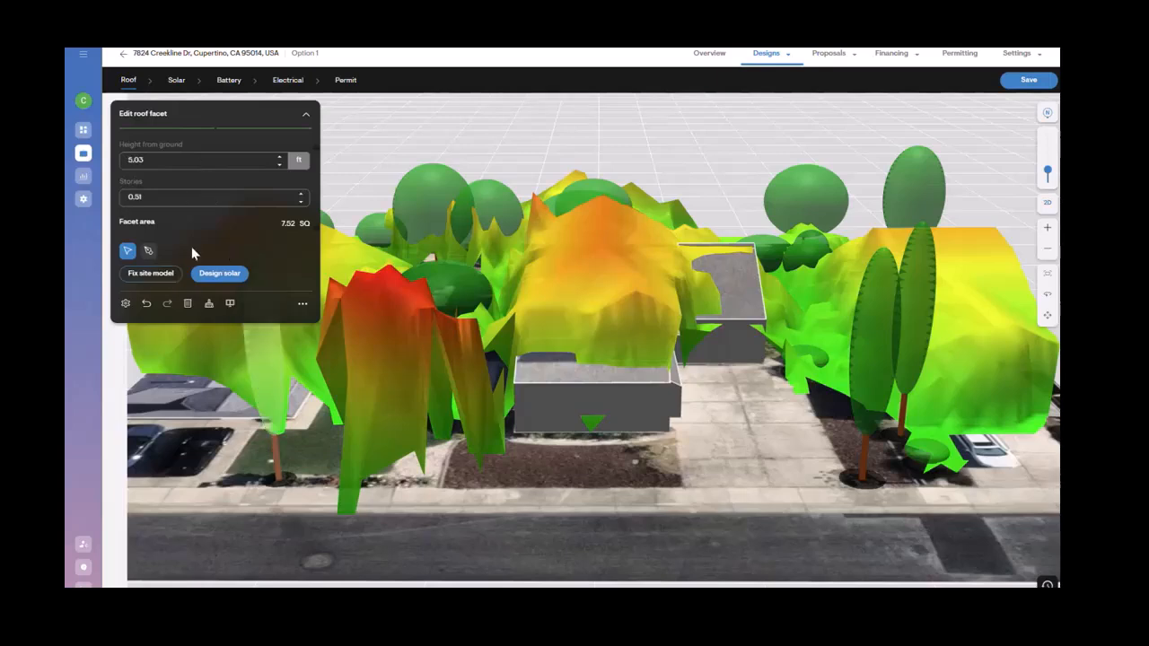
{"action": "left_click", "coordinate": [158, 275]}
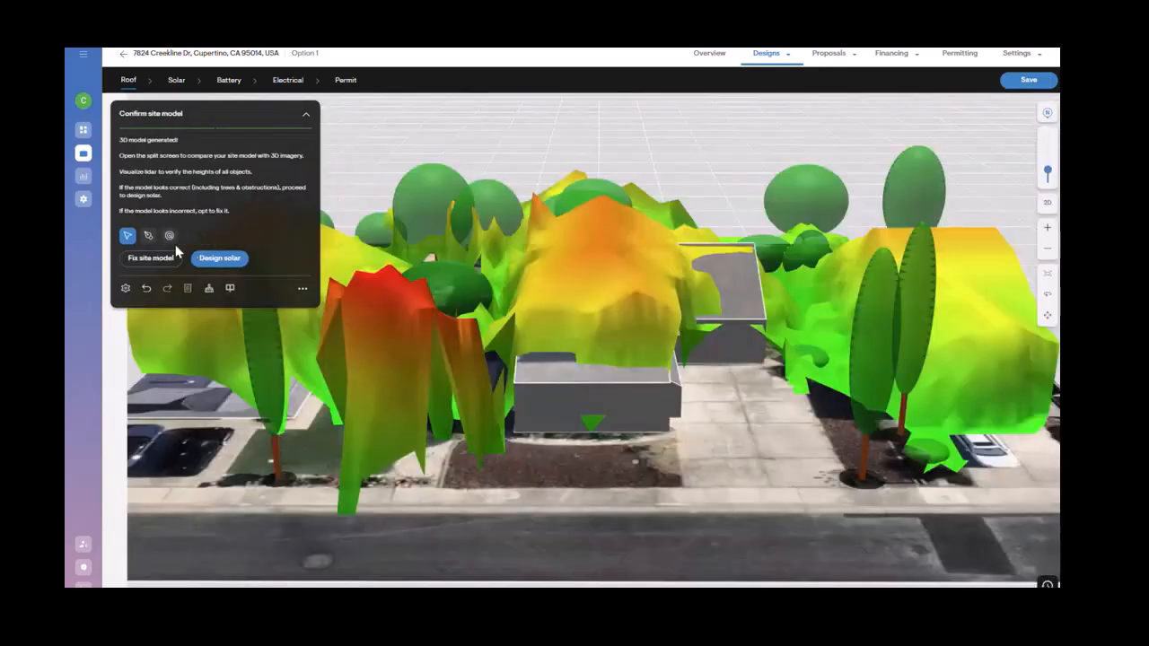
Step: Fit the design to the lidar data, then hide the lidar overlay
{"action": "left_click", "coordinate": [169, 236]}
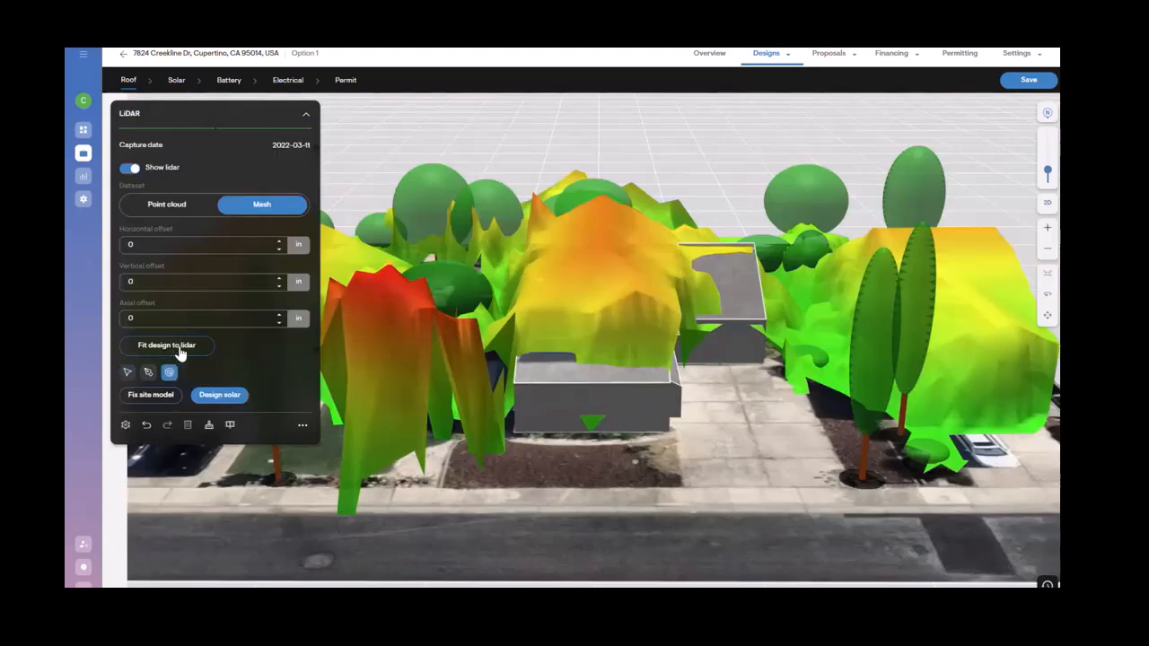
{"action": "left_click", "coordinate": [180, 352]}
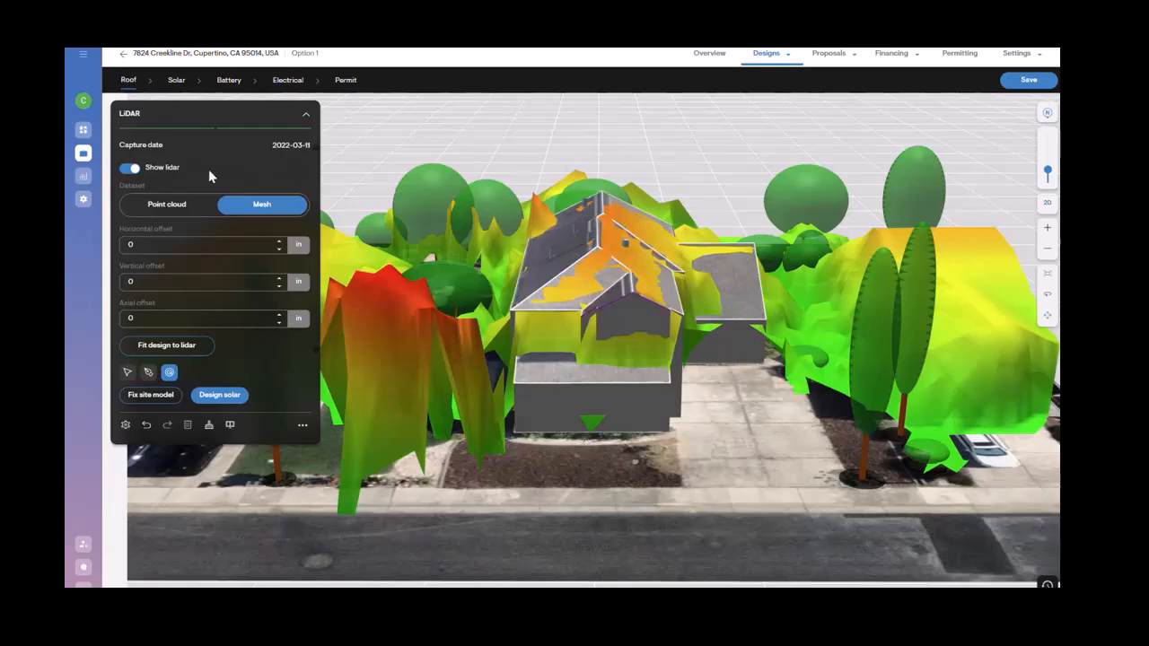
{"action": "left_click", "coordinate": [129, 168]}
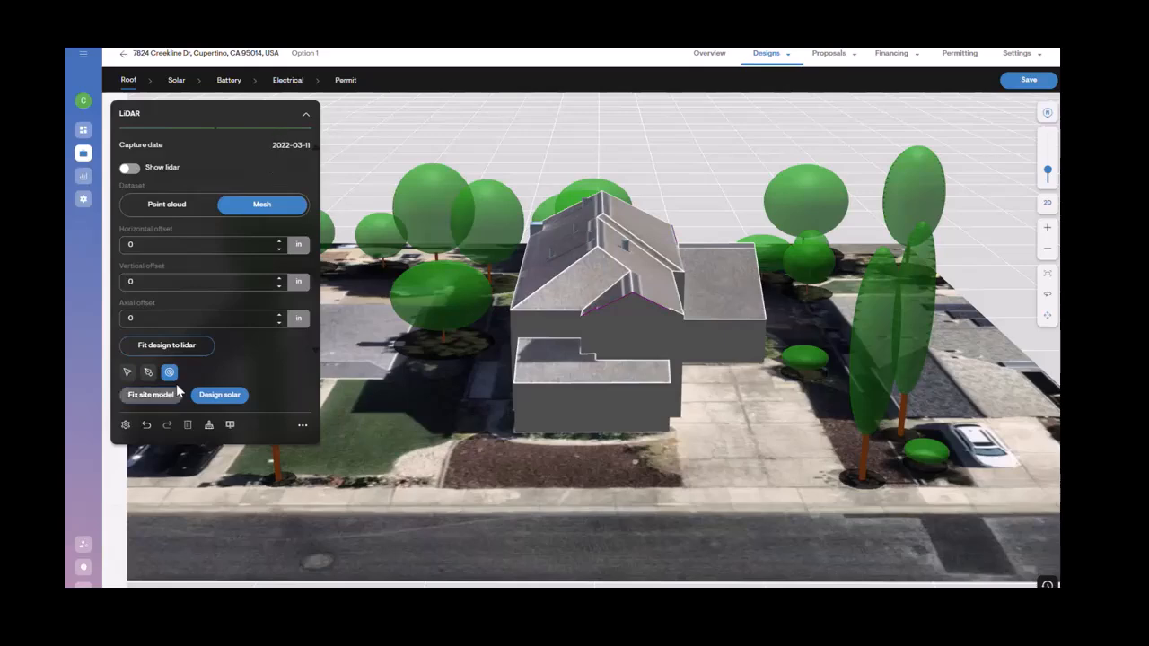
{"action": "left_click", "coordinate": [127, 372]}
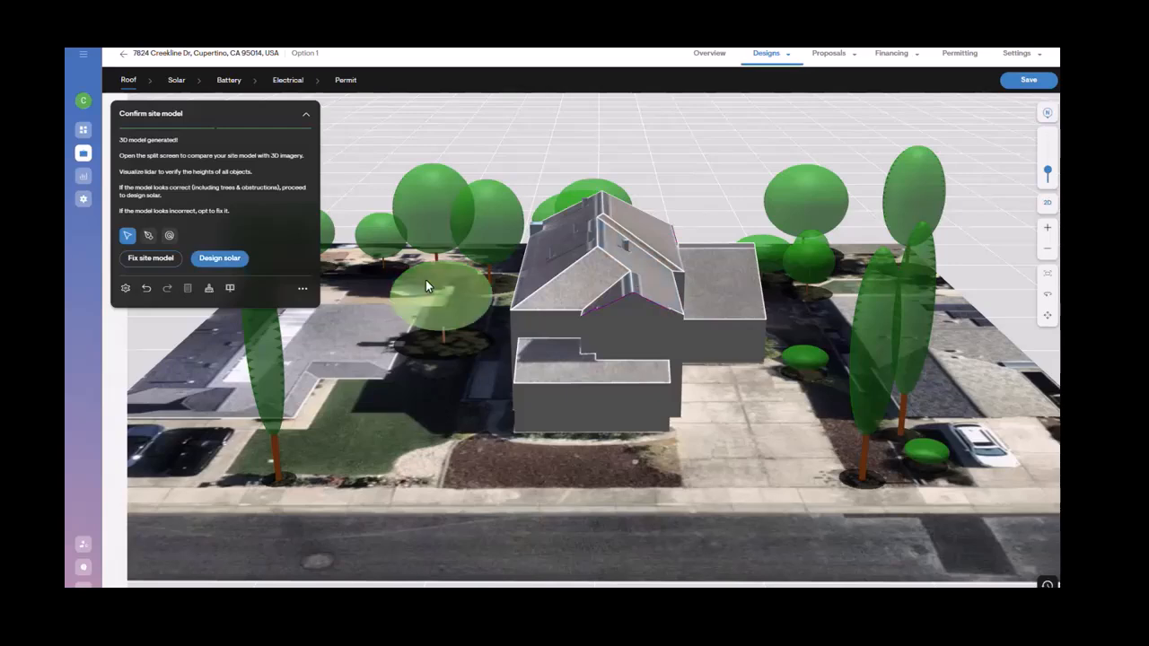
Step: Start fixing the site model to verify roof facet azimuths and fit the view to the screen
{"action": "left_click", "coordinate": [155, 260]}
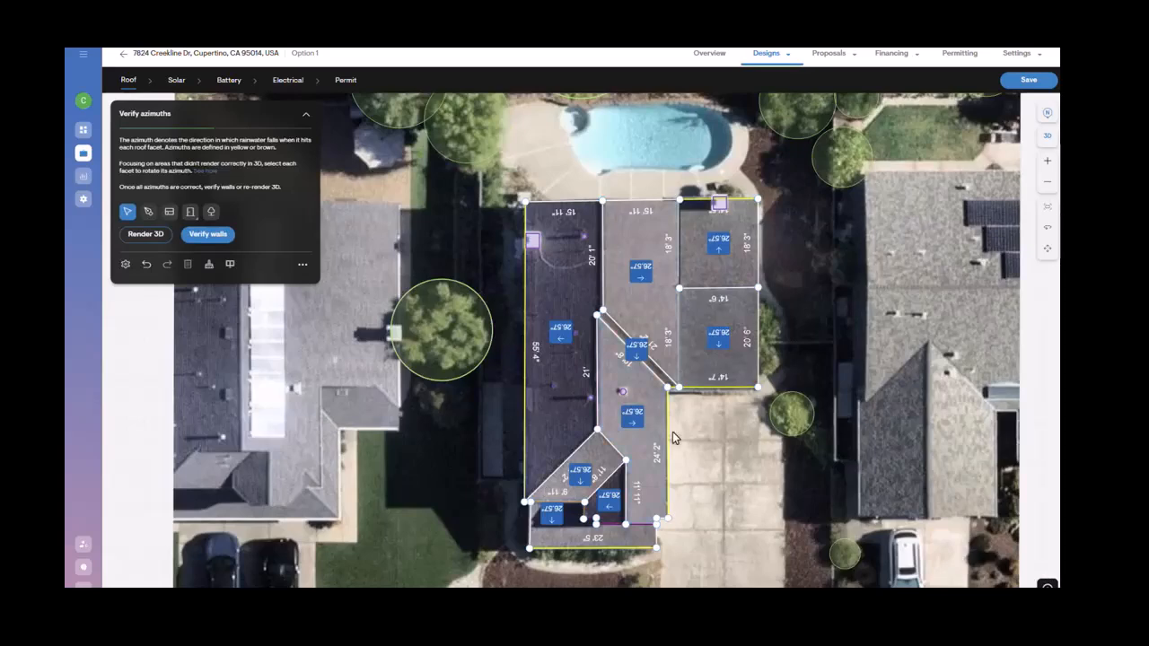
{"action": "left_click", "coordinate": [1047, 209]}
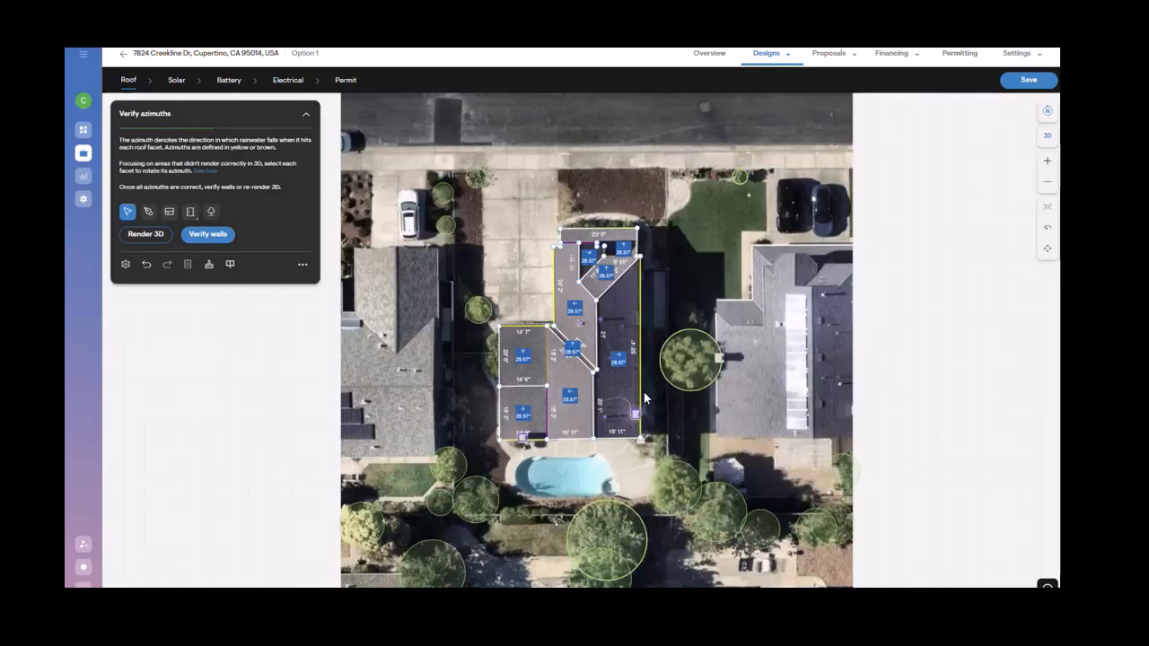
Step: Select the lower middle roof facet and rotate its azimuth to 89°
{"action": "scroll", "coordinate": [645, 398], "scroll_direction": "up", "scroll_amount": 2}
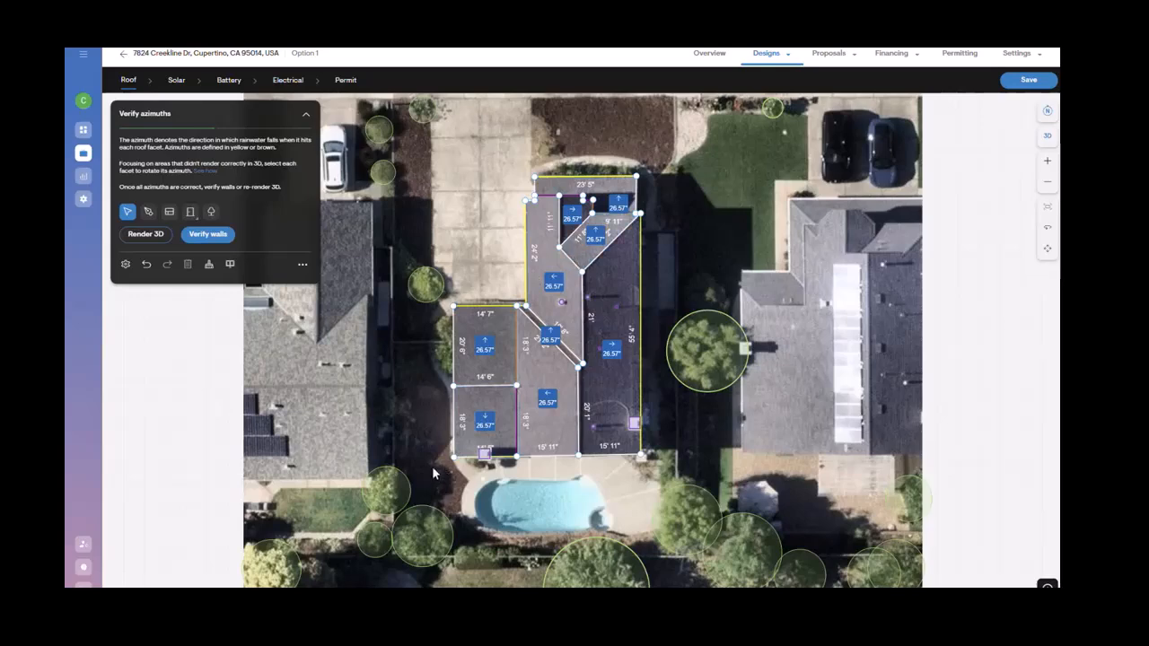
{"action": "left_click", "coordinate": [549, 402]}
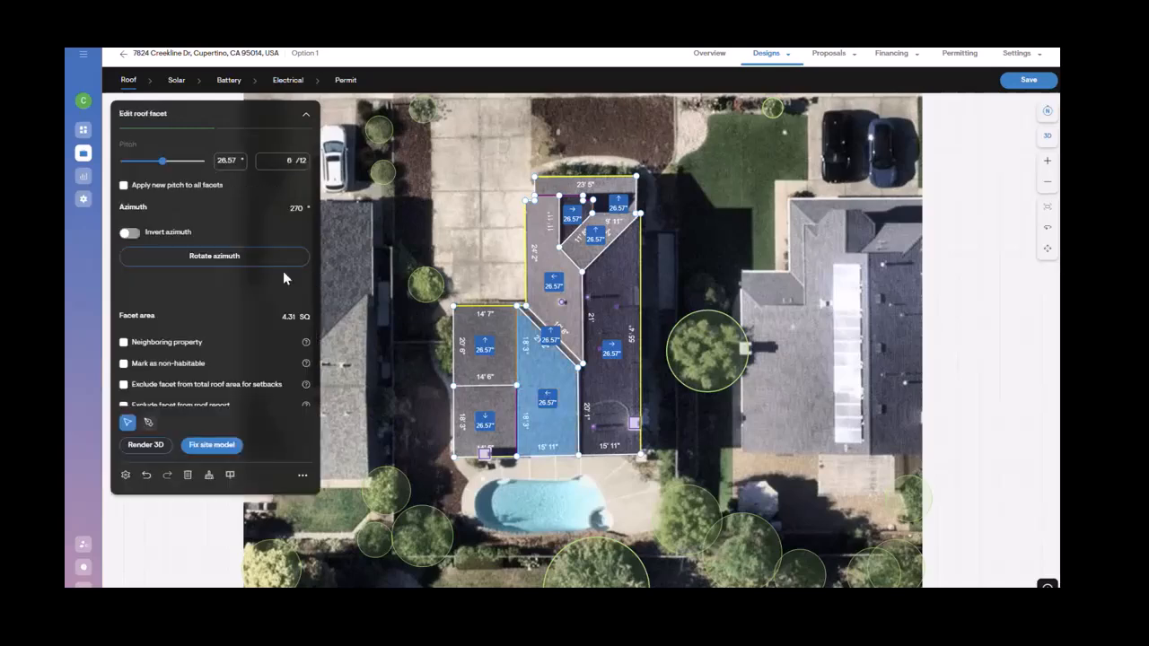
{"action": "left_click", "coordinate": [278, 264]}
{"action": "left_click", "coordinate": [278, 261]}
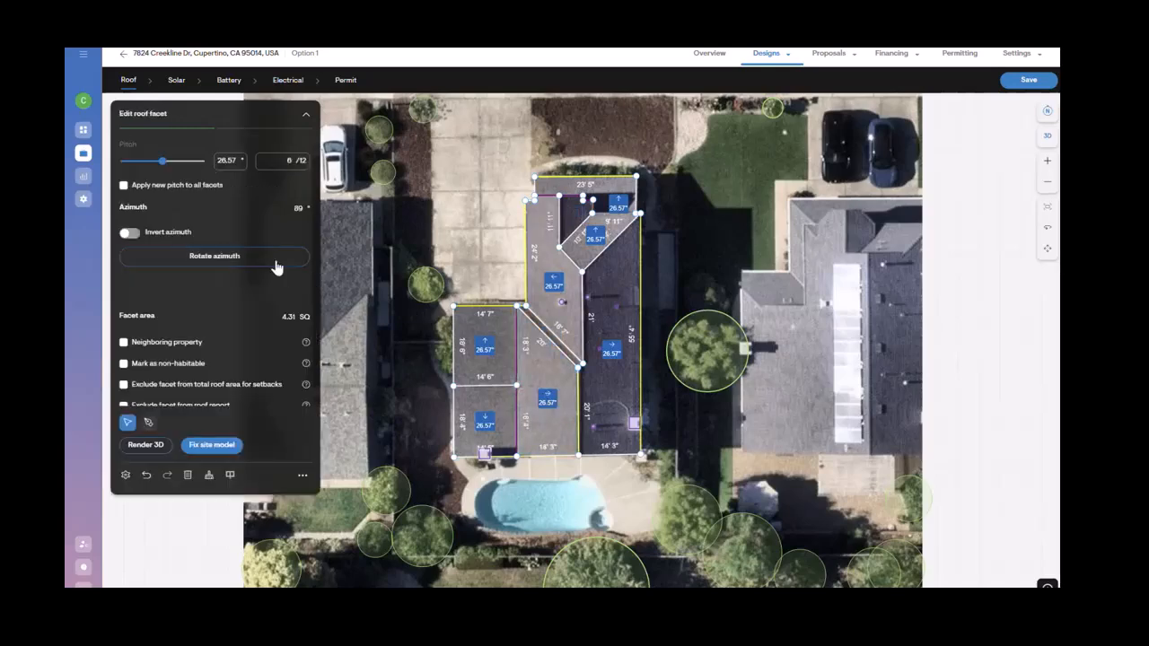
Step: Set the middle roof facet's pitch to 39.81° (10/12) and deselect it
{"action": "left_click", "coordinate": [566, 325]}
{"action": "left_click", "coordinate": [188, 164]}
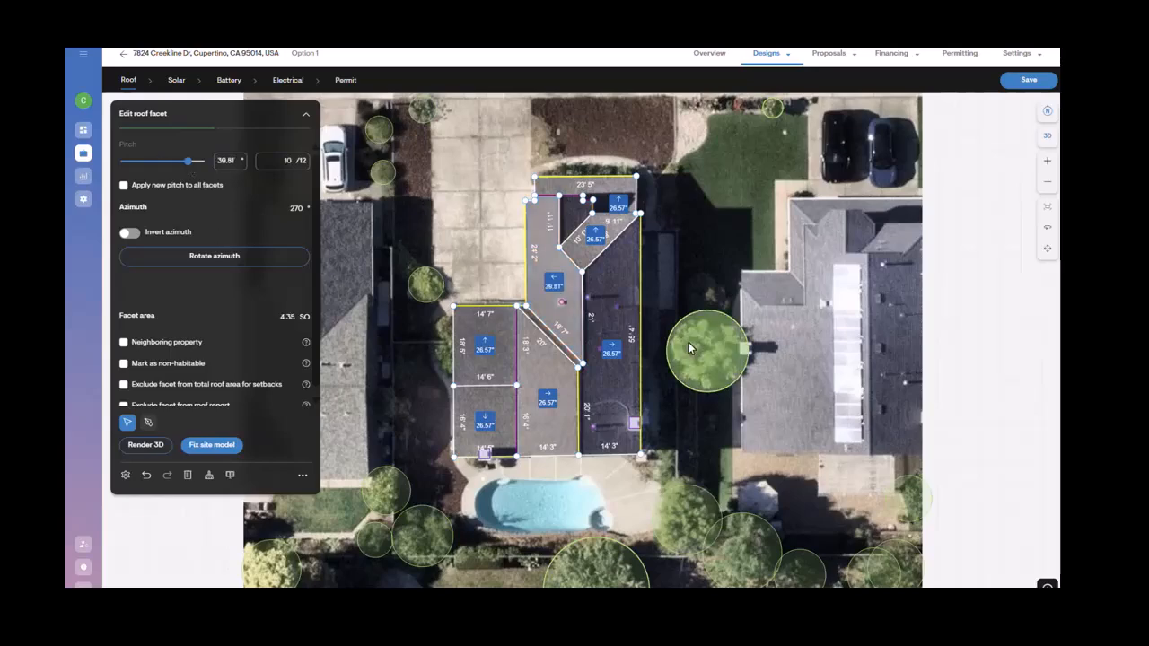
{"action": "left_click", "coordinate": [692, 287]}
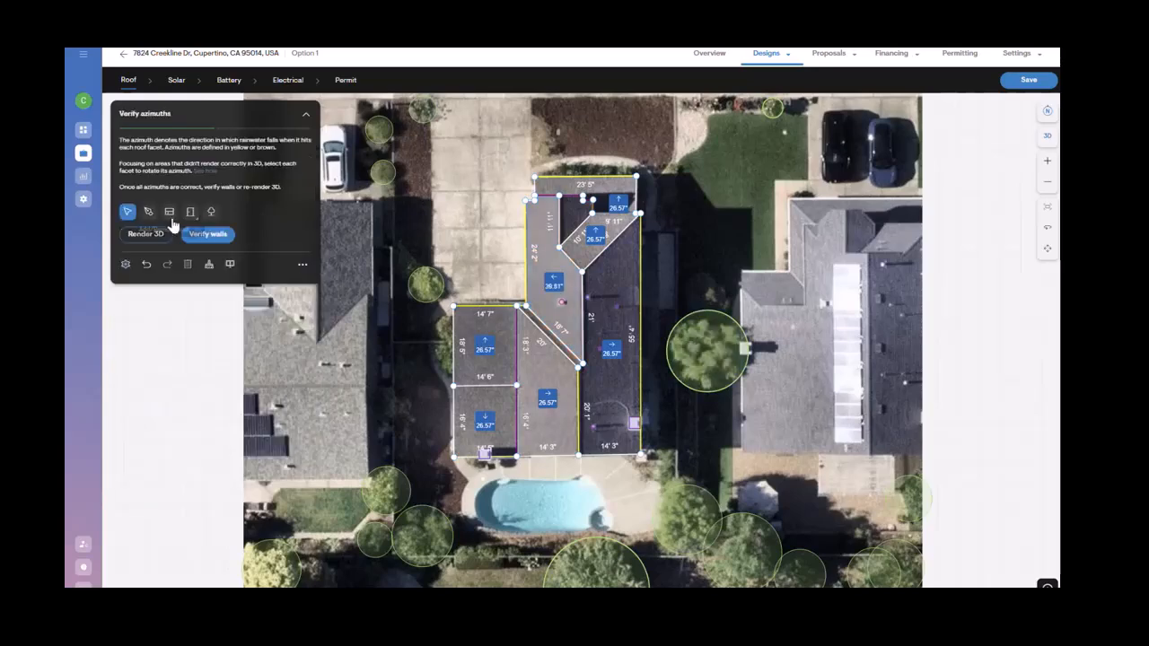
Step: Verify walls to render the 3D site model, orbit around the house, and reopen site model fixing
{"action": "left_click", "coordinate": [205, 234]}
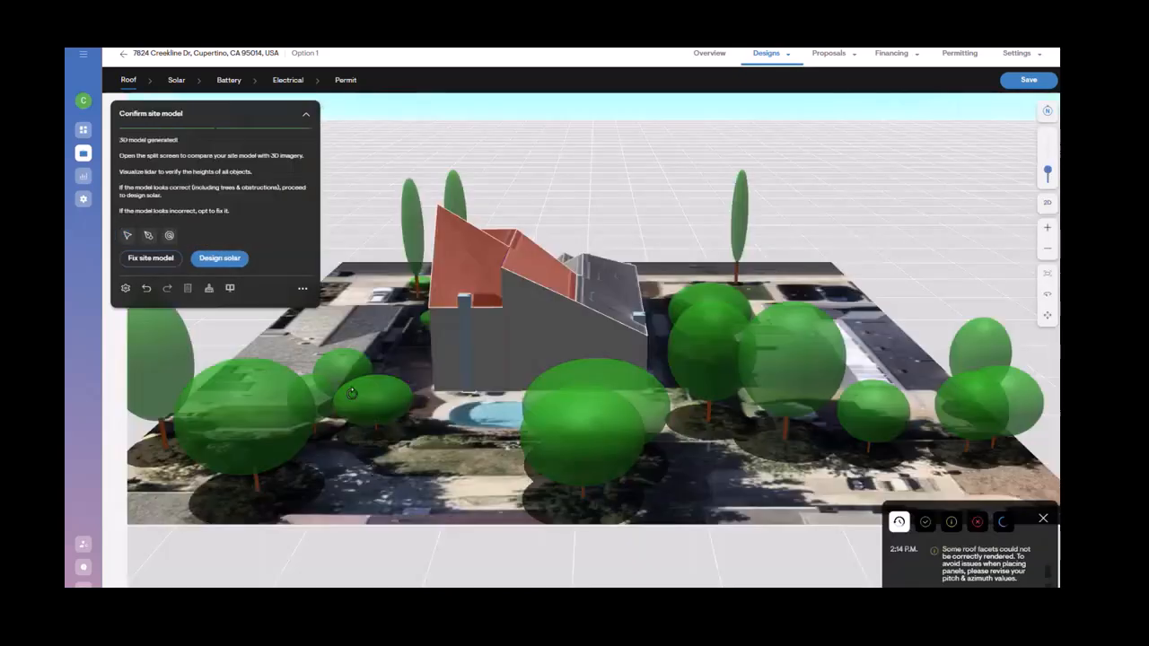
{"action": "left_click_drag", "start_coordinate": [334, 349], "coordinate": [729, 308]}
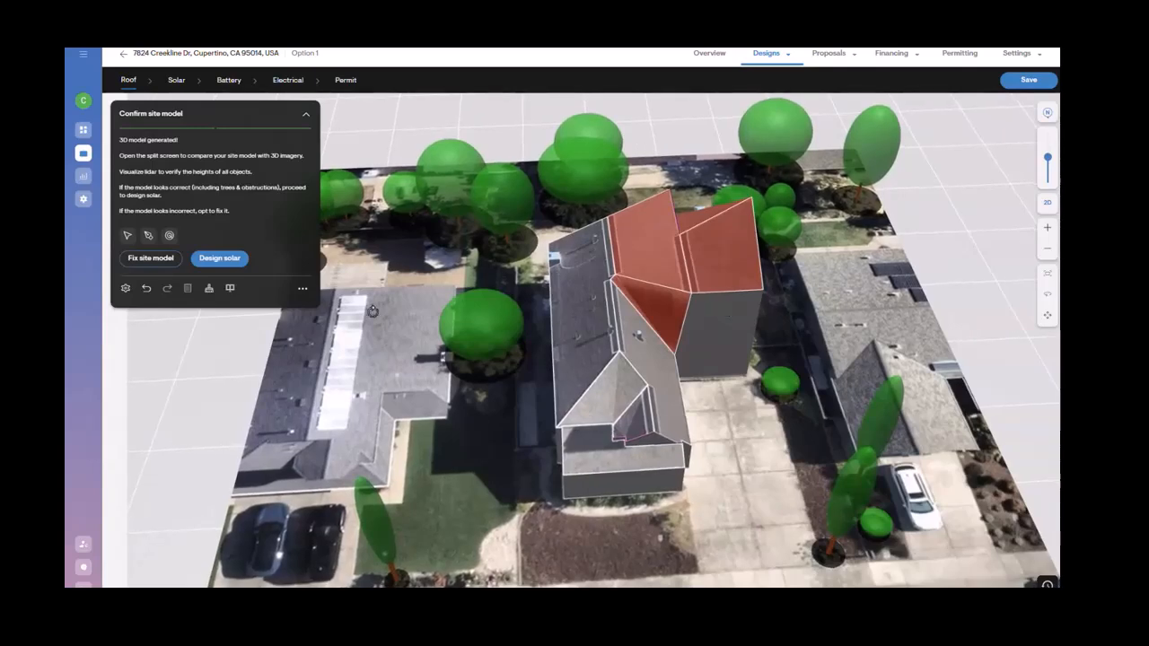
{"action": "left_click", "coordinate": [129, 262]}
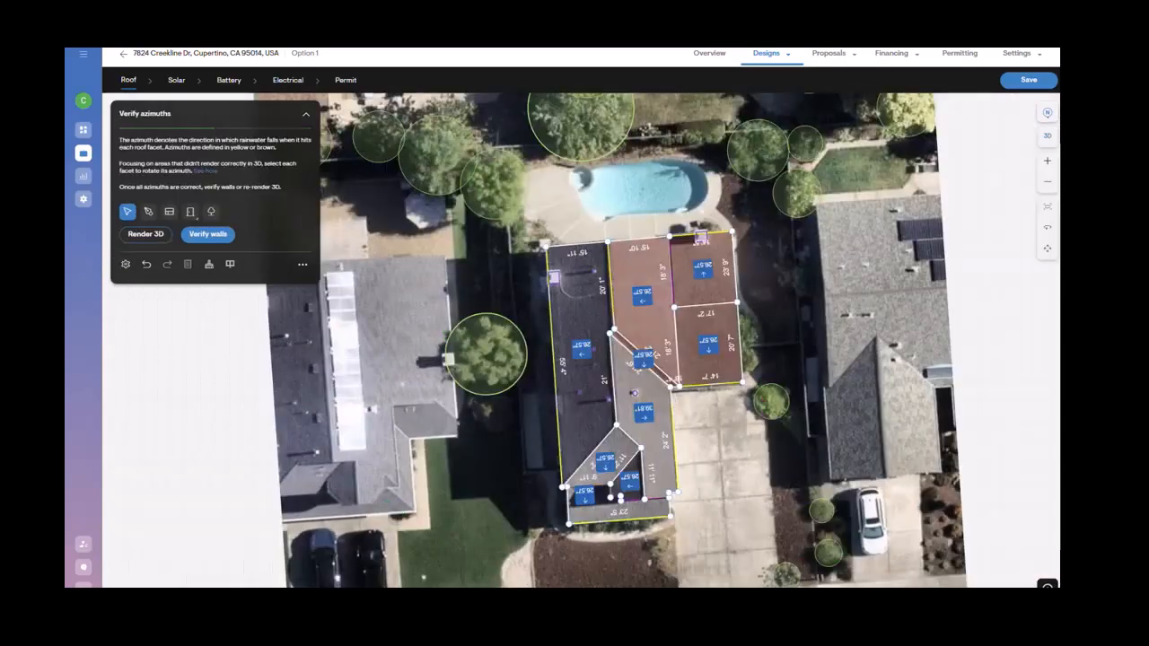
Step: Examine the roof facets' pitches and azimuth arrows across the 2D roof outline
{"action": "left_click", "coordinate": [1049, 209]}
{"action": "scroll", "coordinate": [613, 487], "scroll_direction": "up", "scroll_amount": 3}
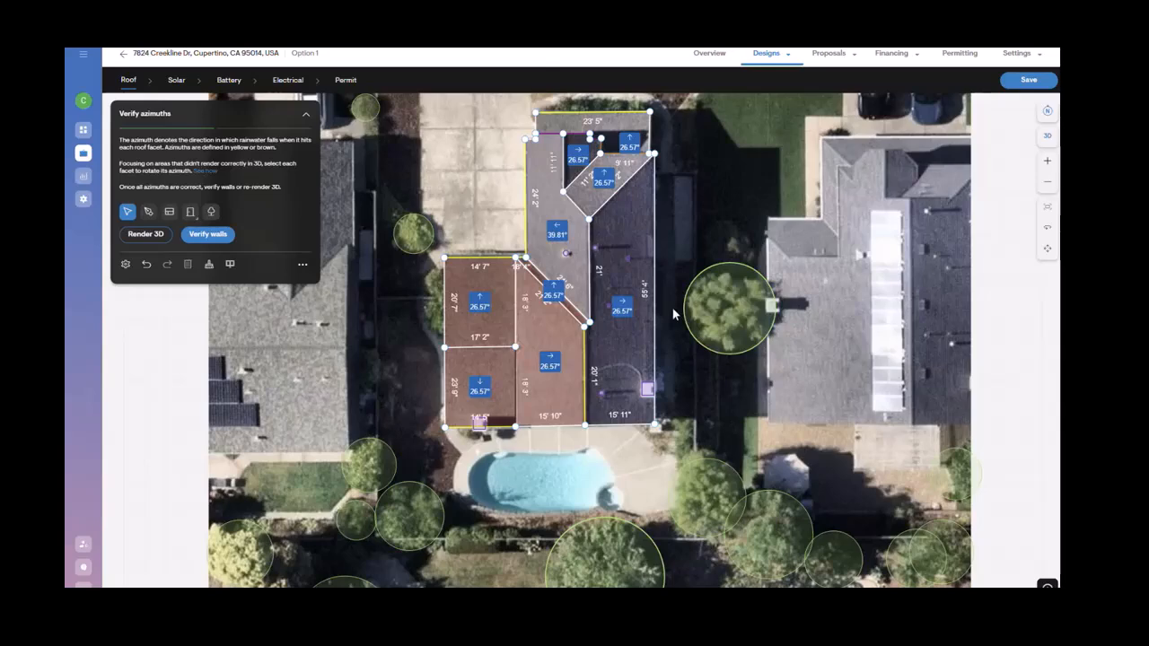
{"action": "left_click", "coordinate": [600, 289]}
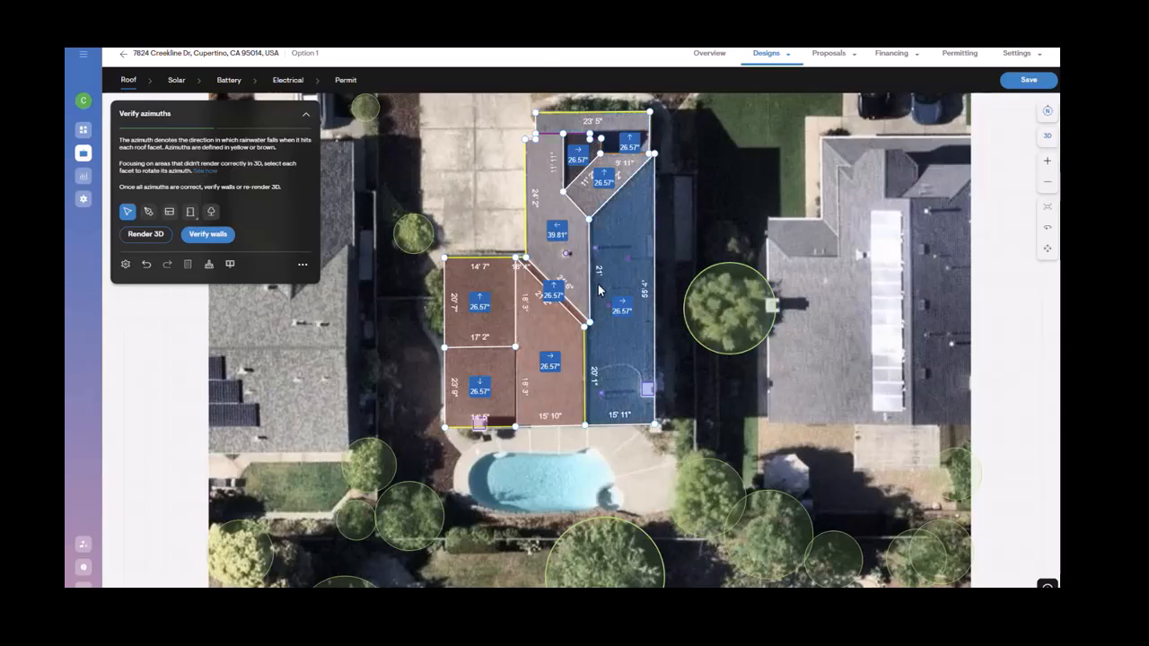
{"action": "left_click", "coordinate": [1050, 212]}
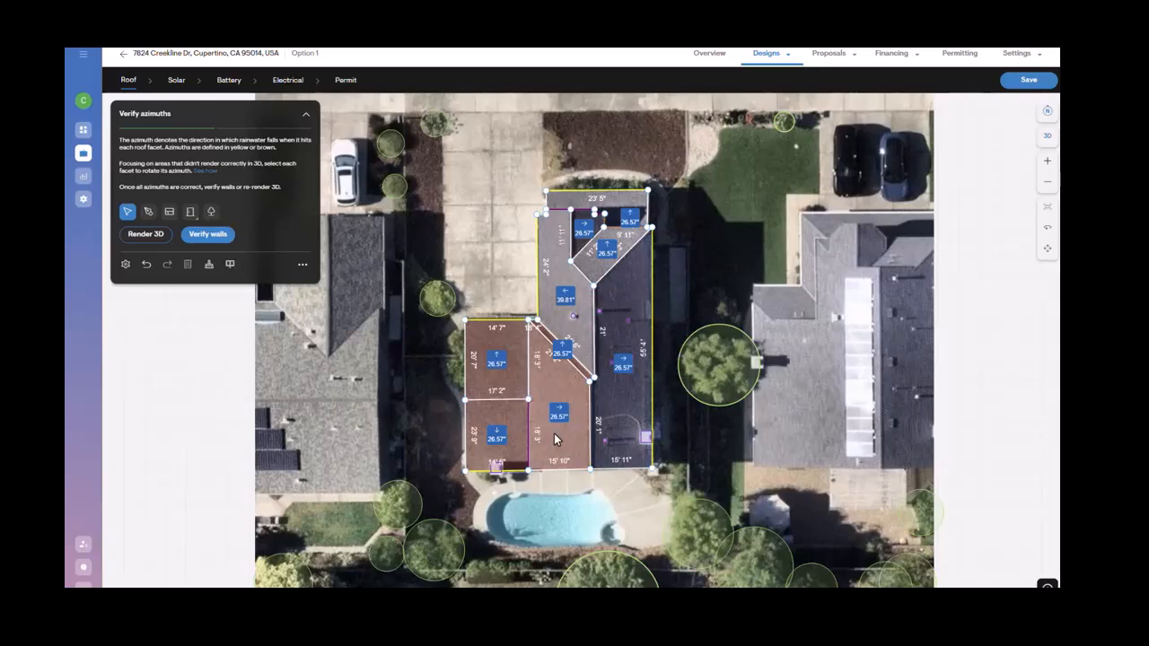
{"action": "scroll", "coordinate": [554, 422], "scroll_direction": "up", "scroll_amount": 4}
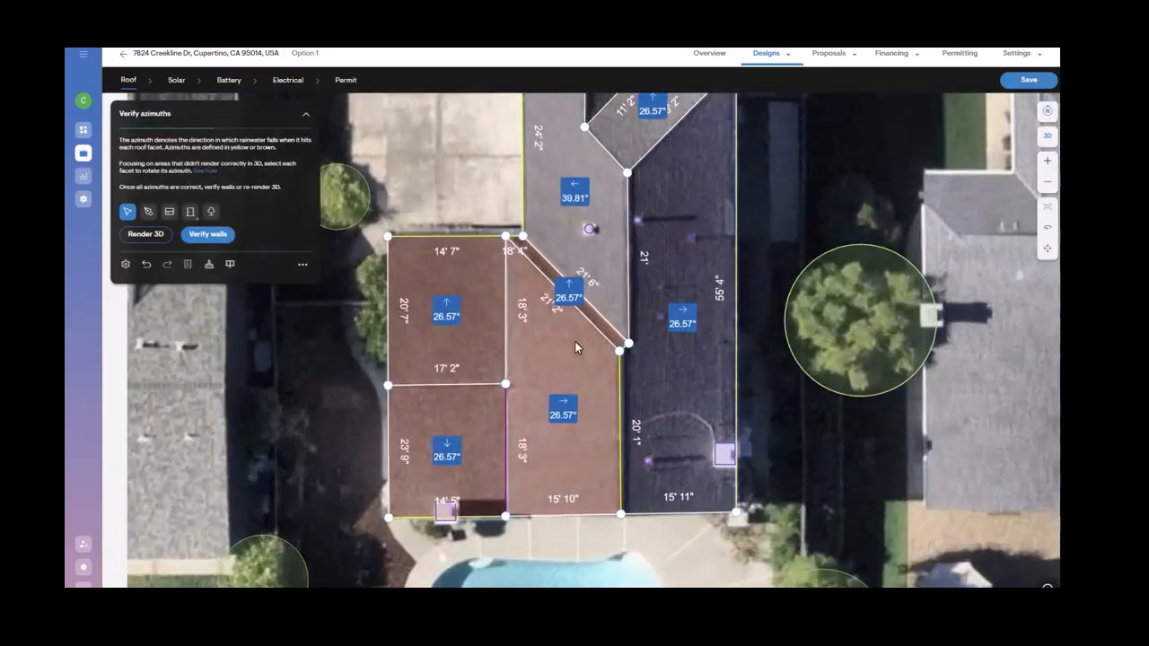
{"action": "scroll", "coordinate": [576, 348], "scroll_direction": "down", "scroll_amount": 1}
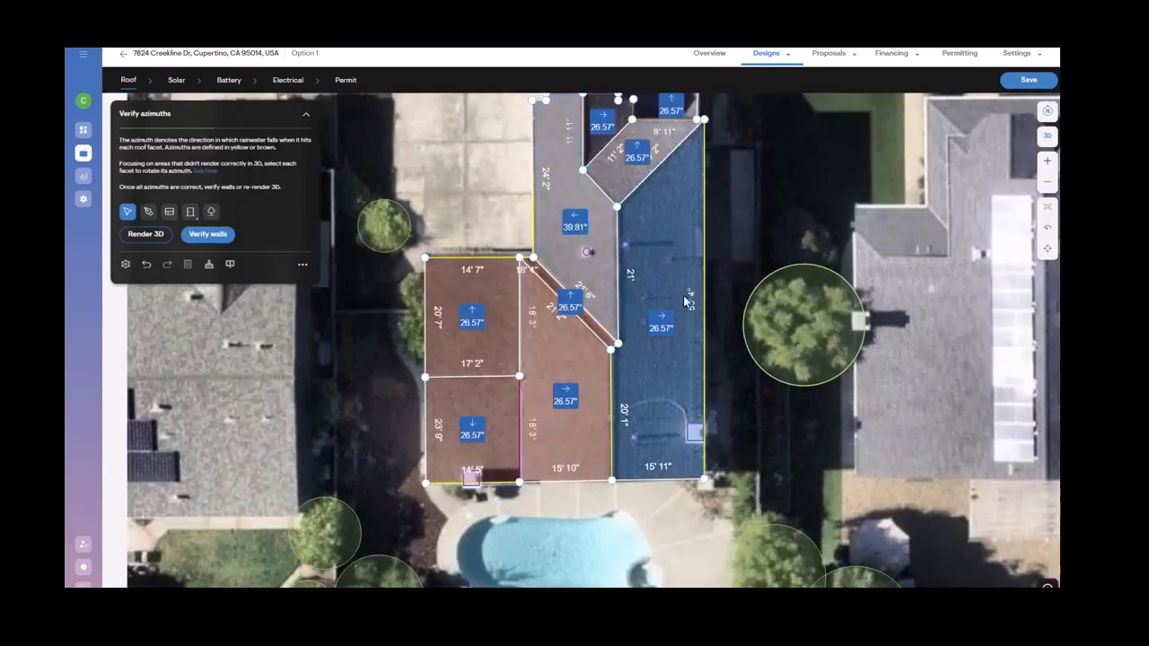
{"action": "scroll", "coordinate": [650, 350], "scroll_direction": "down", "scroll_amount": 1}
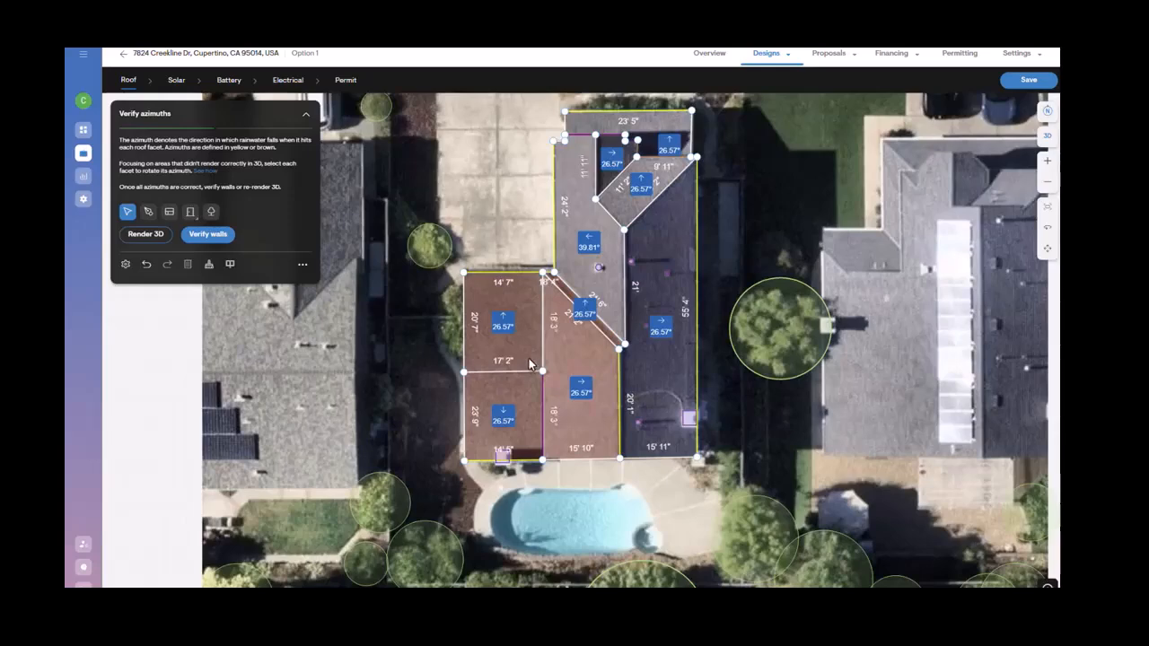
{"action": "scroll", "coordinate": [529, 358], "scroll_direction": "up", "scroll_amount": 2}
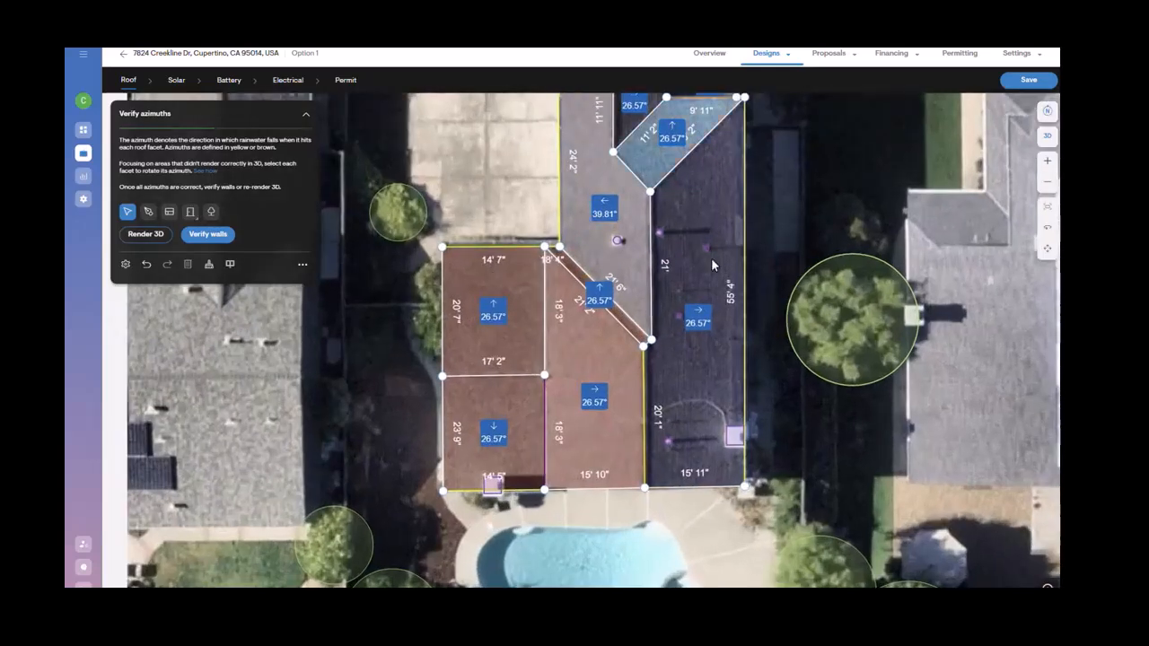
{"action": "scroll", "coordinate": [711, 257], "scroll_direction": "down", "scroll_amount": 1}
{"action": "scroll", "coordinate": [713, 214], "scroll_direction": "down", "scroll_amount": 1}
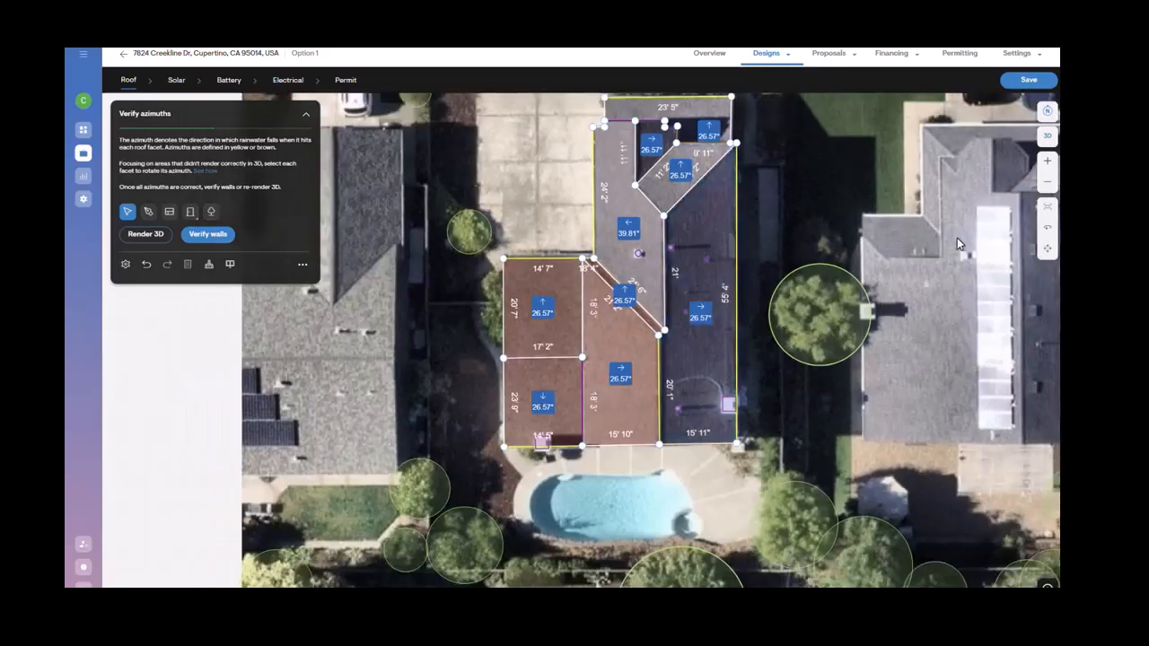
{"action": "left_click", "coordinate": [1048, 207]}
{"action": "scroll", "coordinate": [670, 275], "scroll_direction": "up", "scroll_amount": 2}
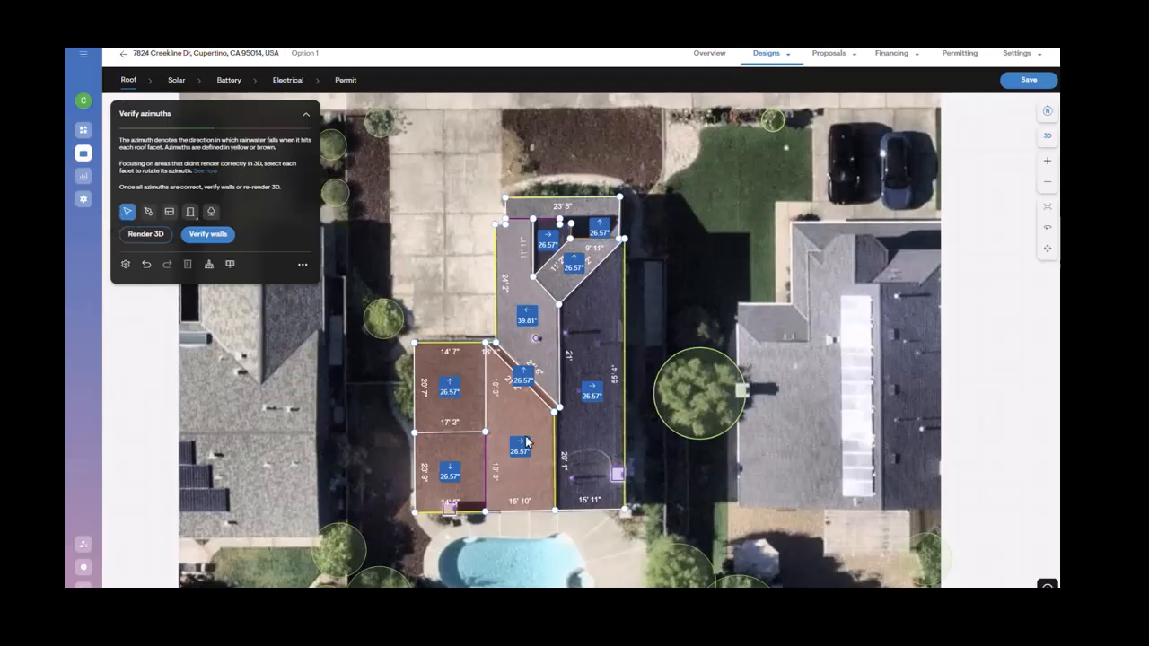
Step: Apply a pitch of 22.62° (5/12) to all roof facets
{"action": "left_click", "coordinate": [473, 410]}
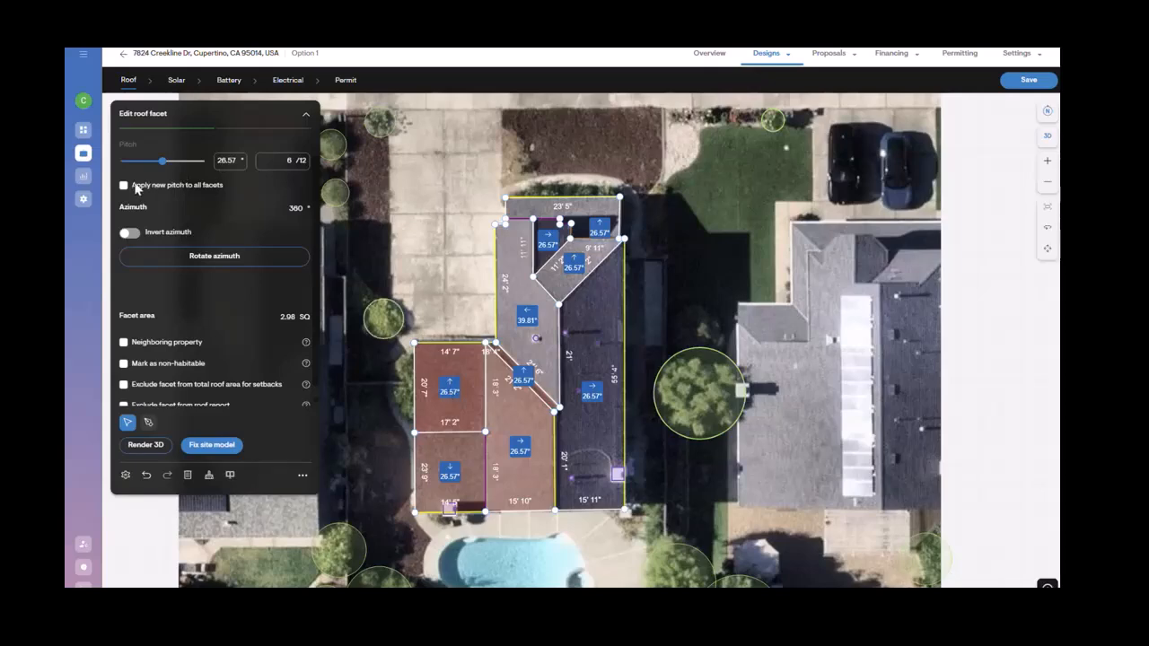
{"action": "left_click_drag", "start_coordinate": [186, 166], "coordinate": [178, 171]}
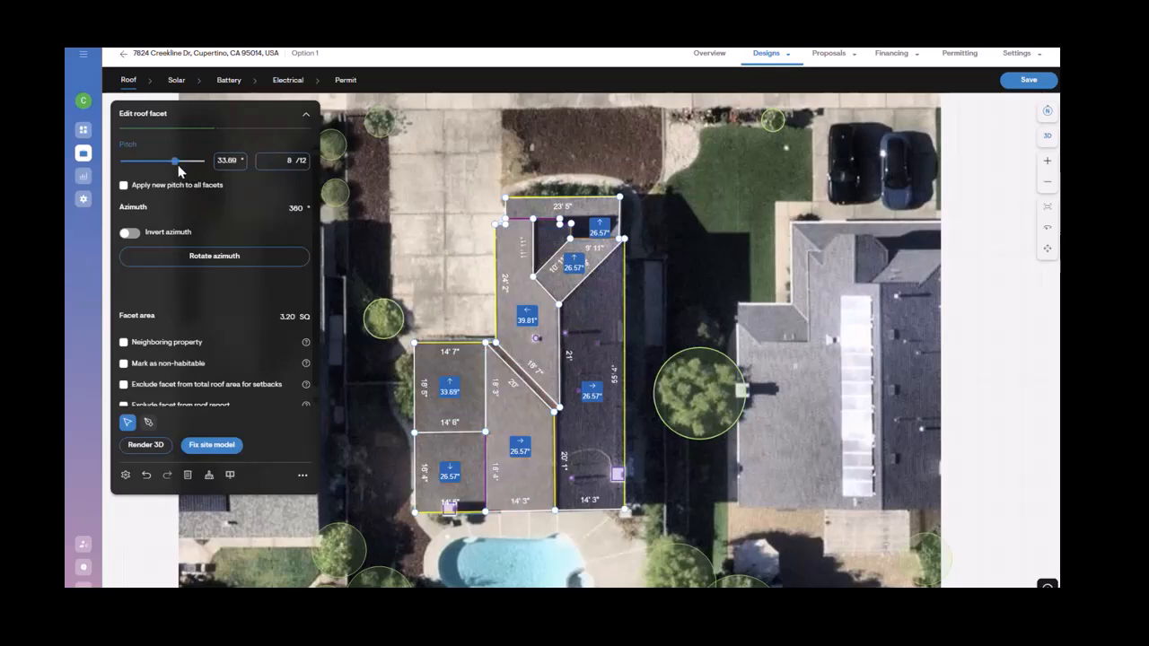
{"action": "left_click", "coordinate": [124, 185]}
{"action": "left_click", "coordinate": [159, 162]}
{"action": "left_click", "coordinate": [627, 339]}
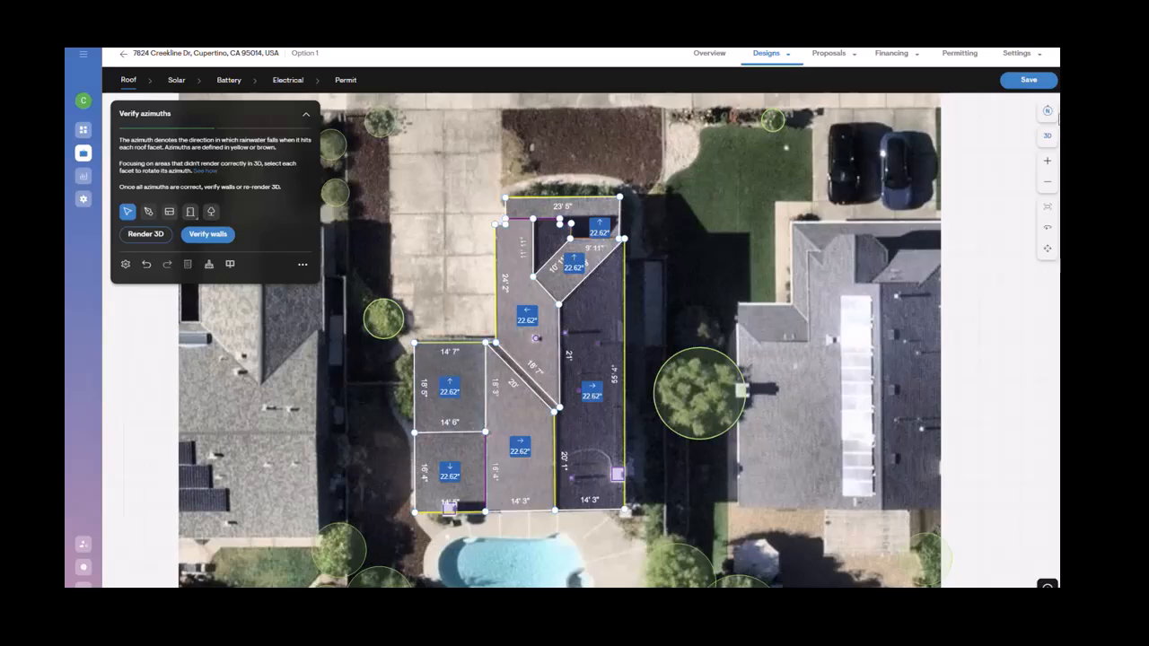
Step: Render the updated roof in 3D, orbit to inspect it, and return to fixing the site model
{"action": "left_click", "coordinate": [1047, 141]}
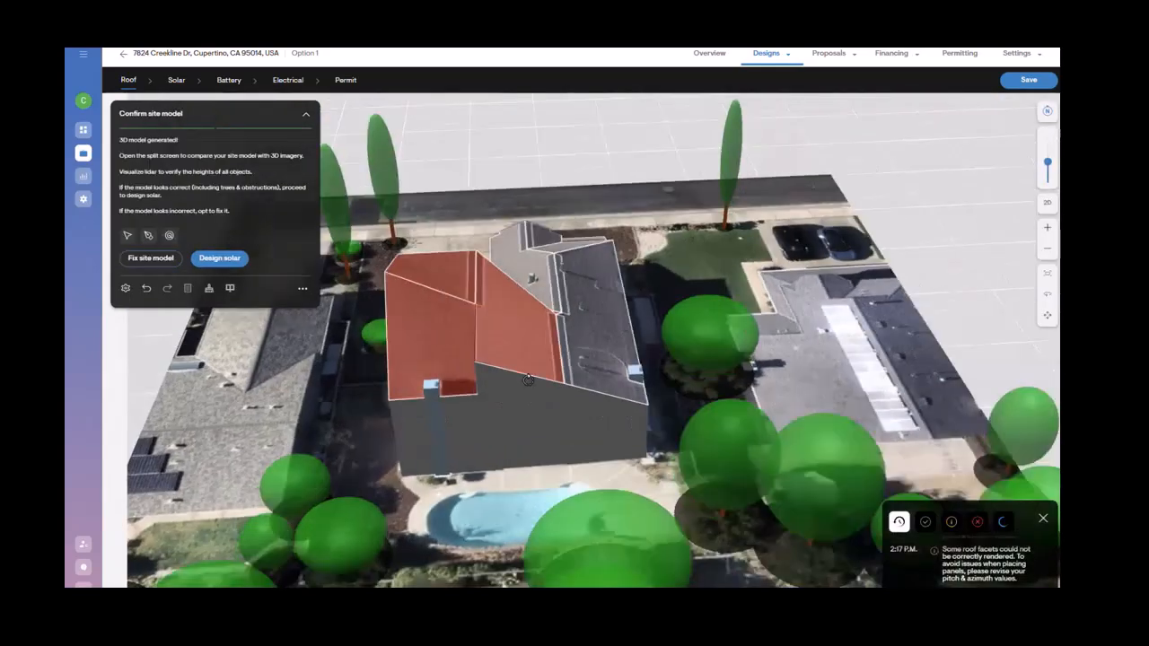
{"action": "right_click_drag", "start_coordinate": [528, 381], "coordinate": [734, 374]}
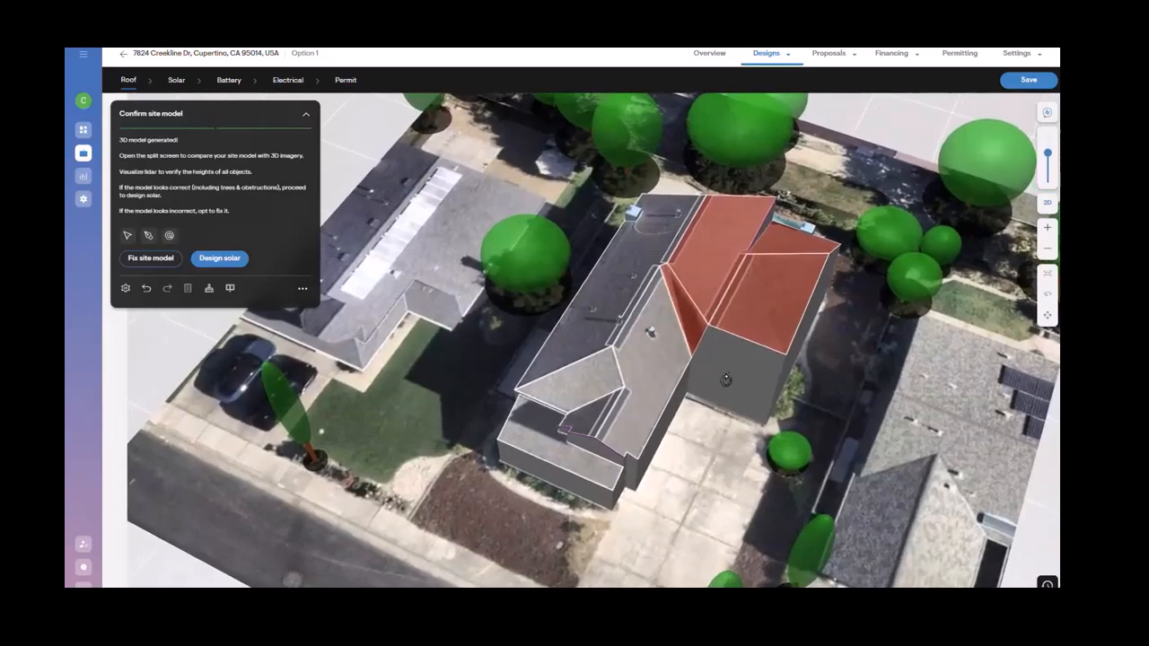
{"action": "left_click", "coordinate": [151, 259]}
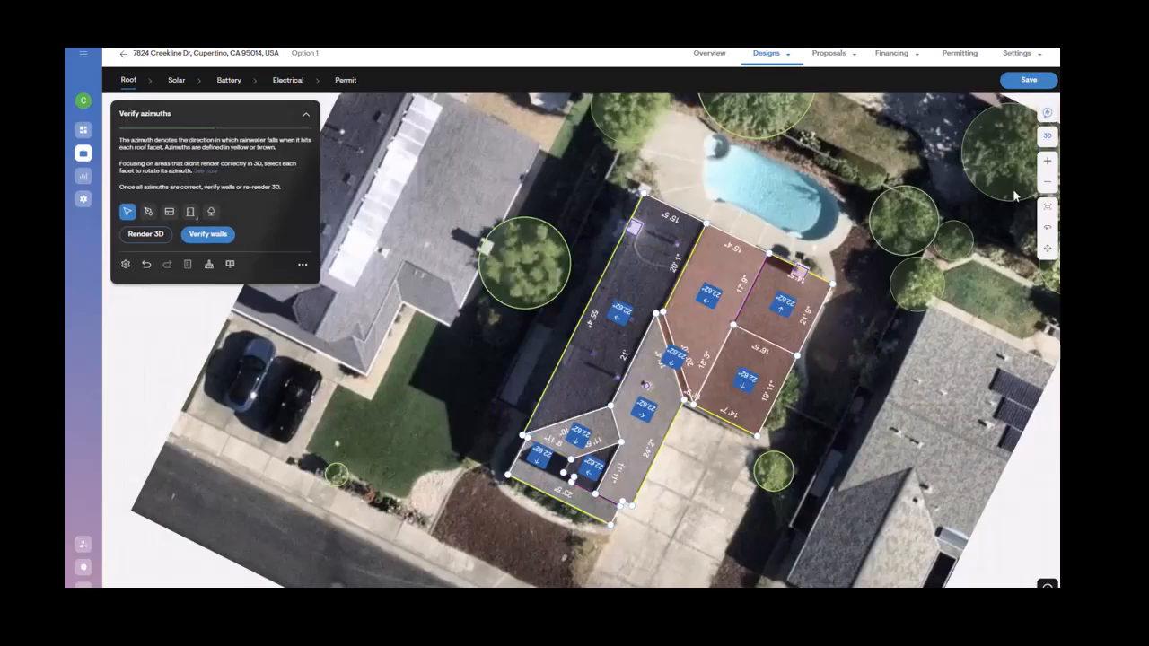
Step: Select the lower middle roof facet again and rotate its azimuth once more
{"action": "left_click", "coordinate": [1048, 208]}
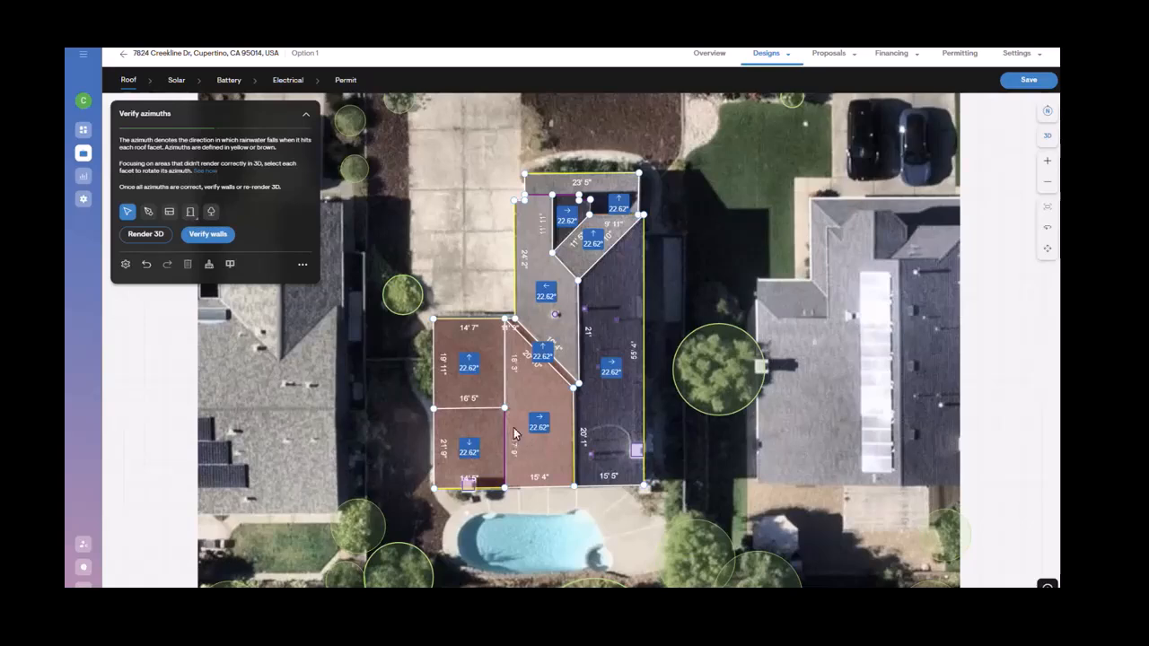
{"action": "scroll", "coordinate": [551, 375], "scroll_direction": "up", "scroll_amount": 1}
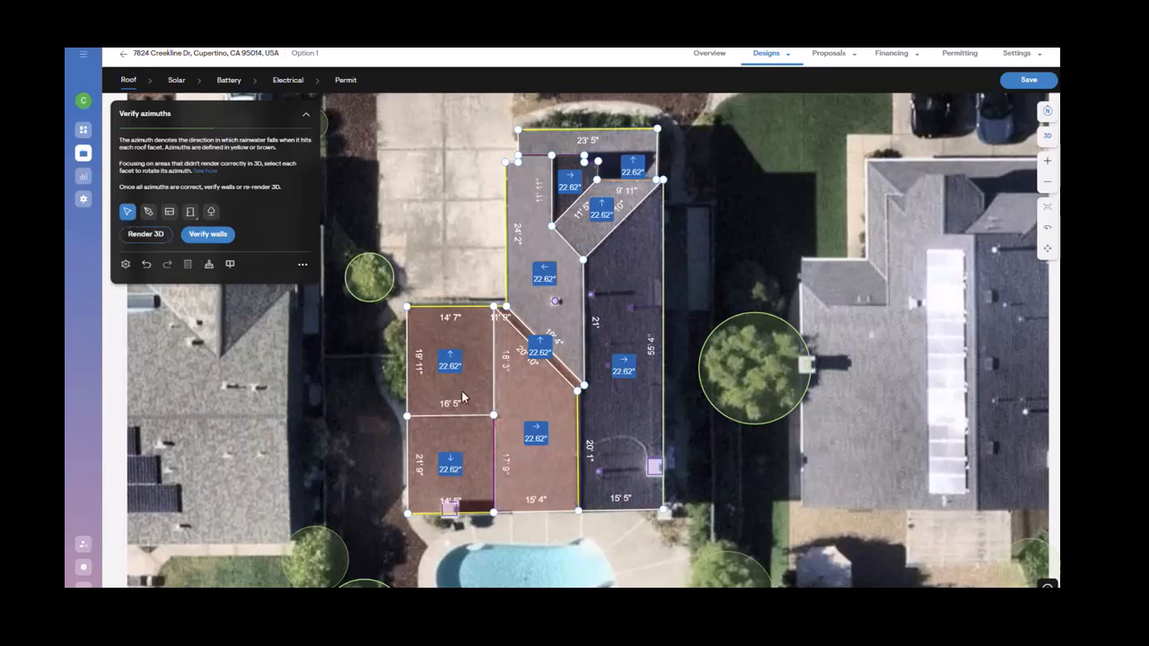
{"action": "left_click", "coordinate": [533, 428]}
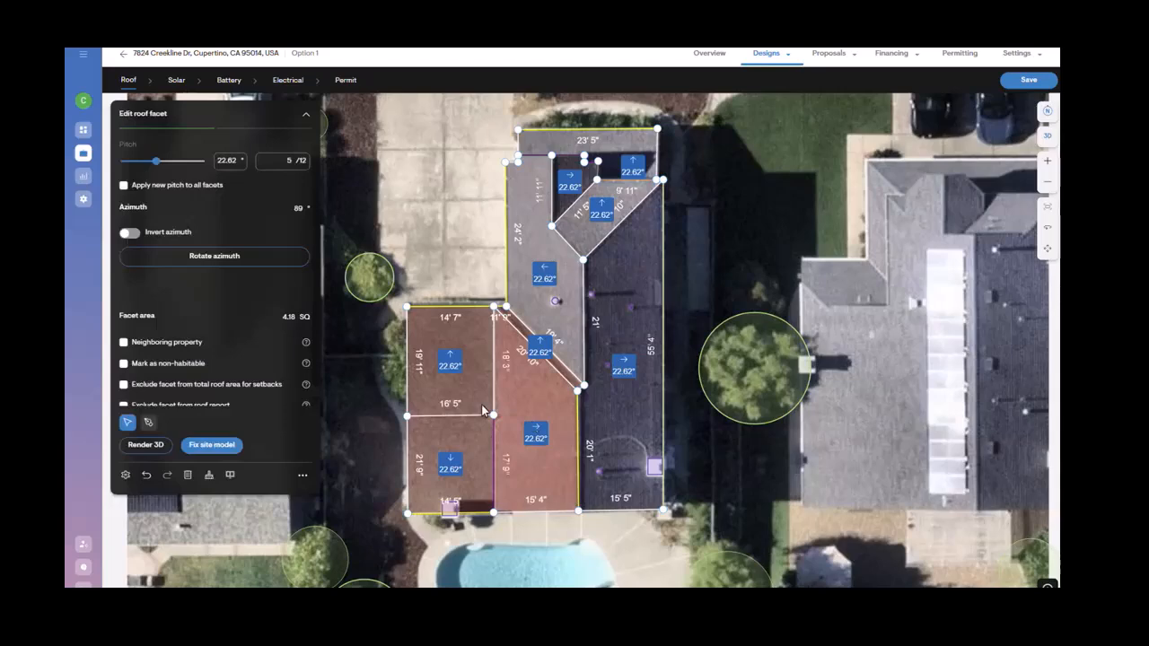
{"action": "left_click", "coordinate": [250, 261]}
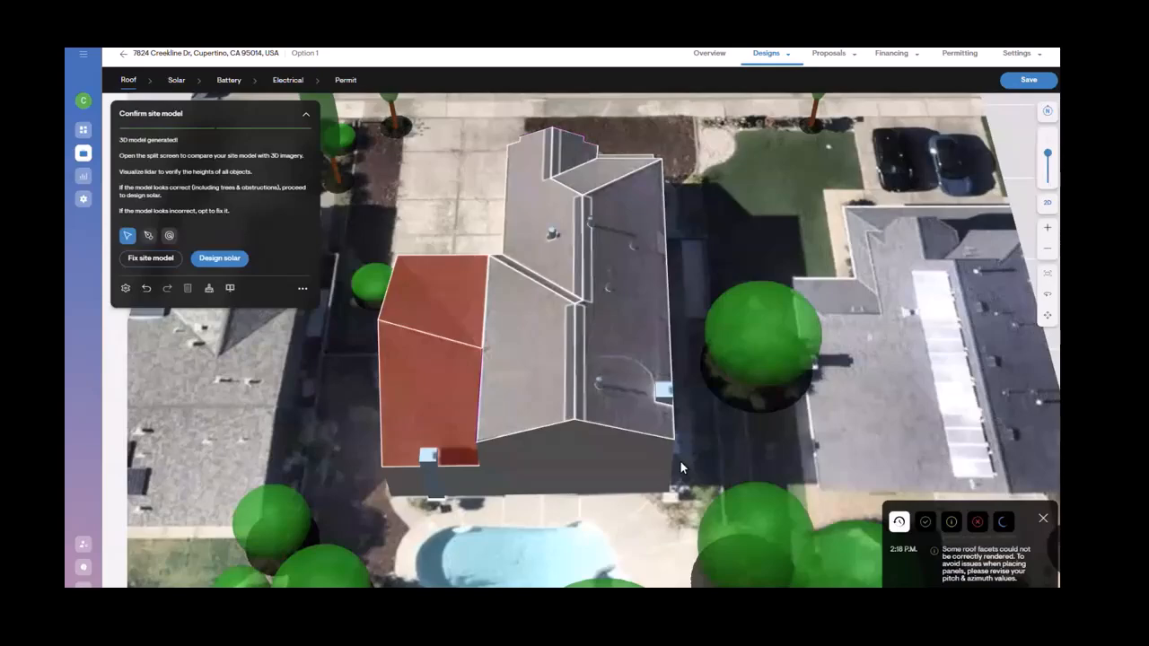
Step: Orbit the re-rendered 3D model to inspect it, then reopen site model fixing and fit the design to the screen
{"action": "middle_click_drag", "start_coordinate": [511, 403], "coordinate": [714, 289]}
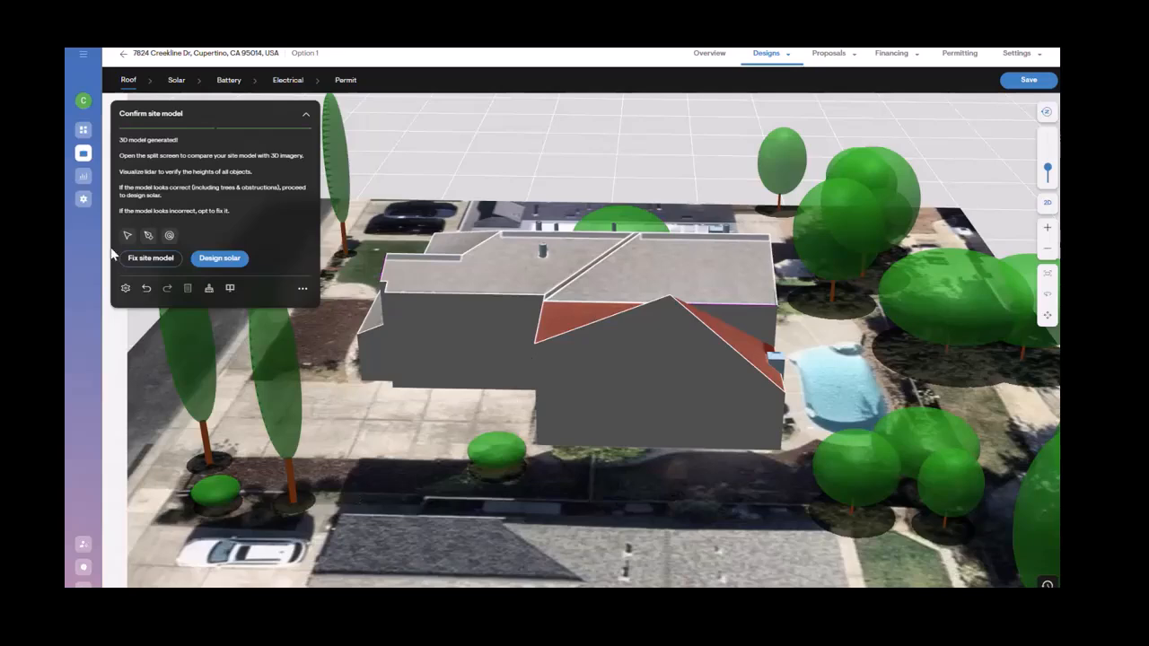
{"action": "left_click", "coordinate": [150, 258]}
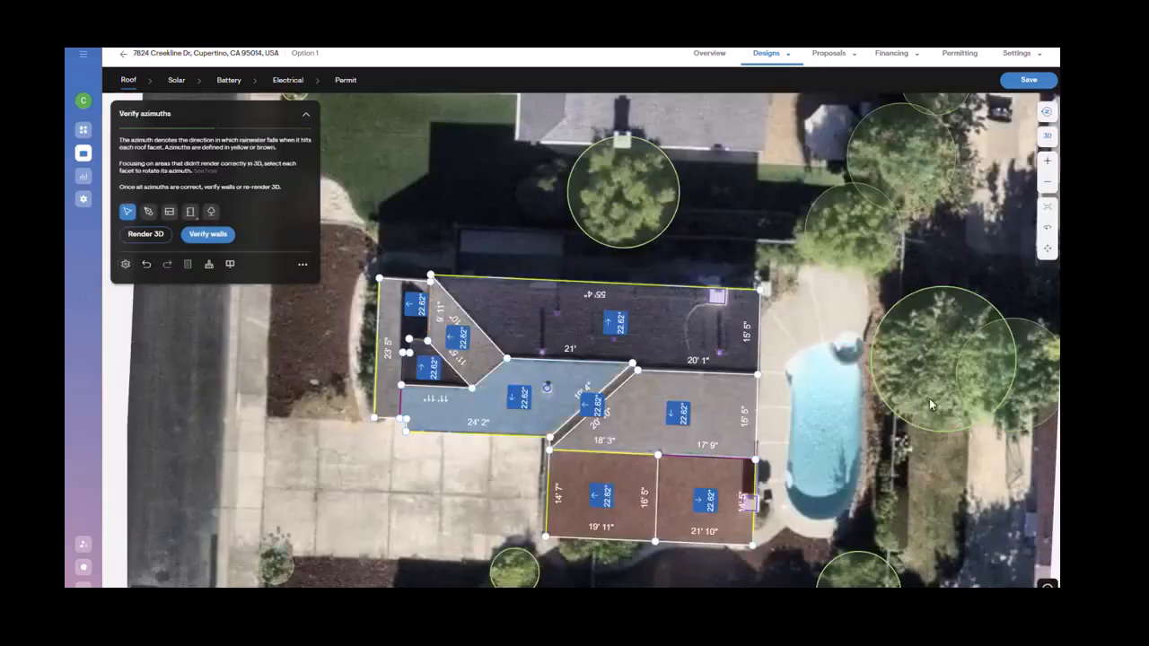
{"action": "left_click", "coordinate": [1048, 207]}
{"action": "scroll", "coordinate": [610, 371], "scroll_direction": "up", "scroll_amount": 2}
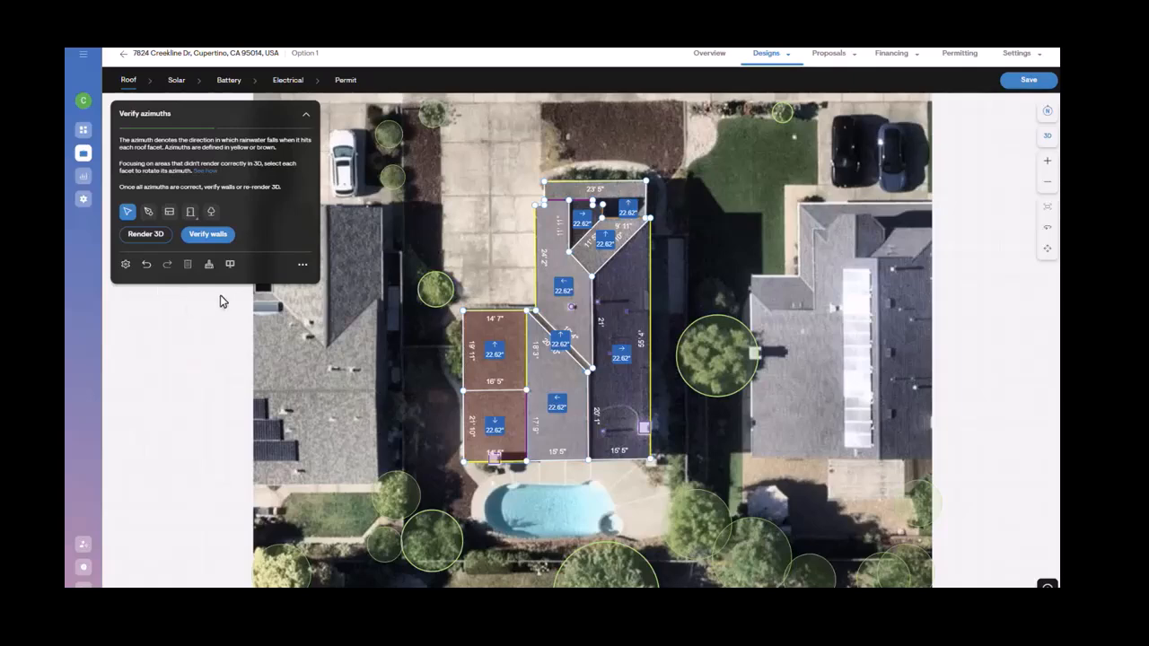
Step: Open the split-screen comparison and view the house in Google 3D imagery and Street View
{"action": "left_click", "coordinate": [231, 266]}
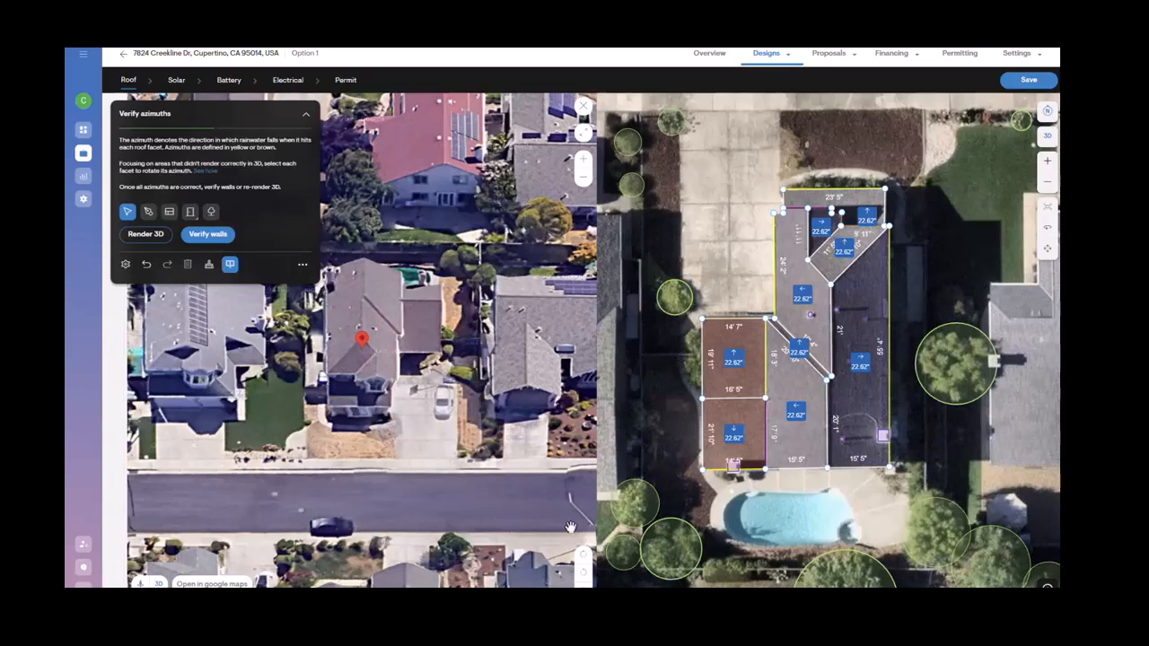
{"action": "left_click", "coordinate": [584, 571]}
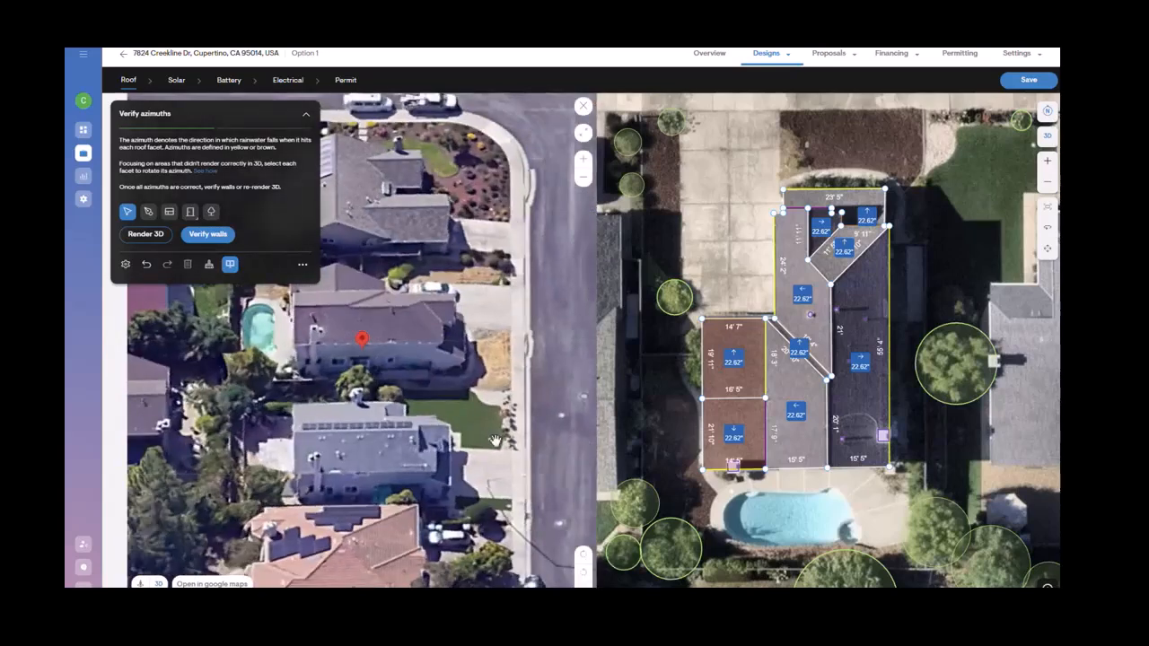
{"action": "left_click", "coordinate": [582, 558]}
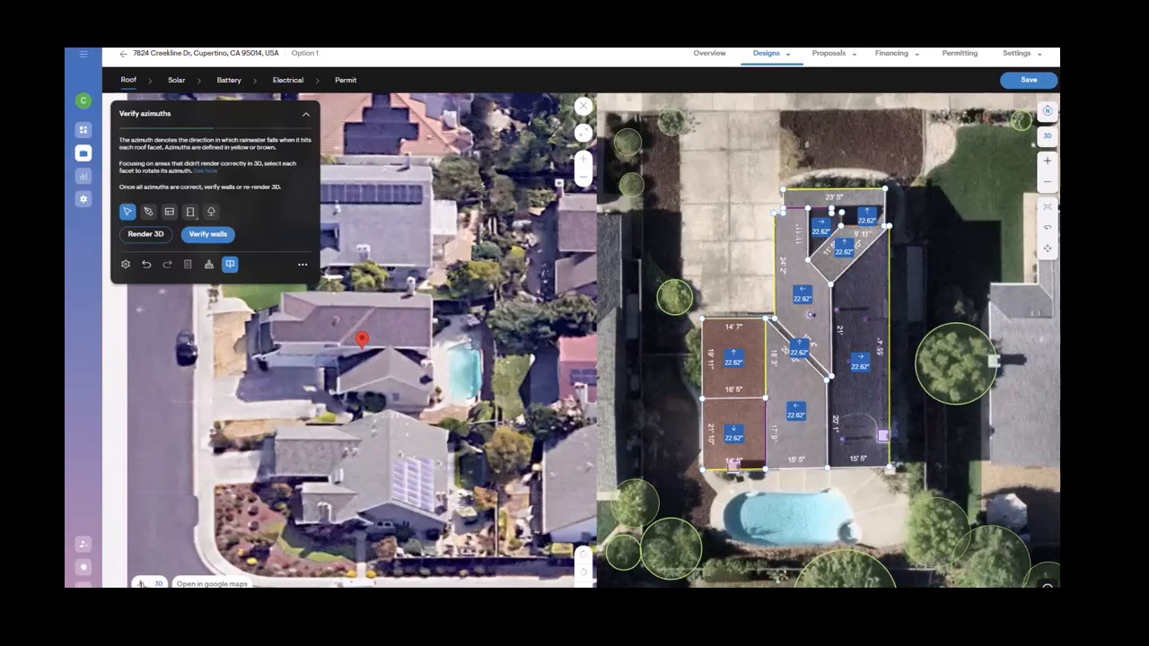
{"action": "left_click", "coordinate": [141, 583]}
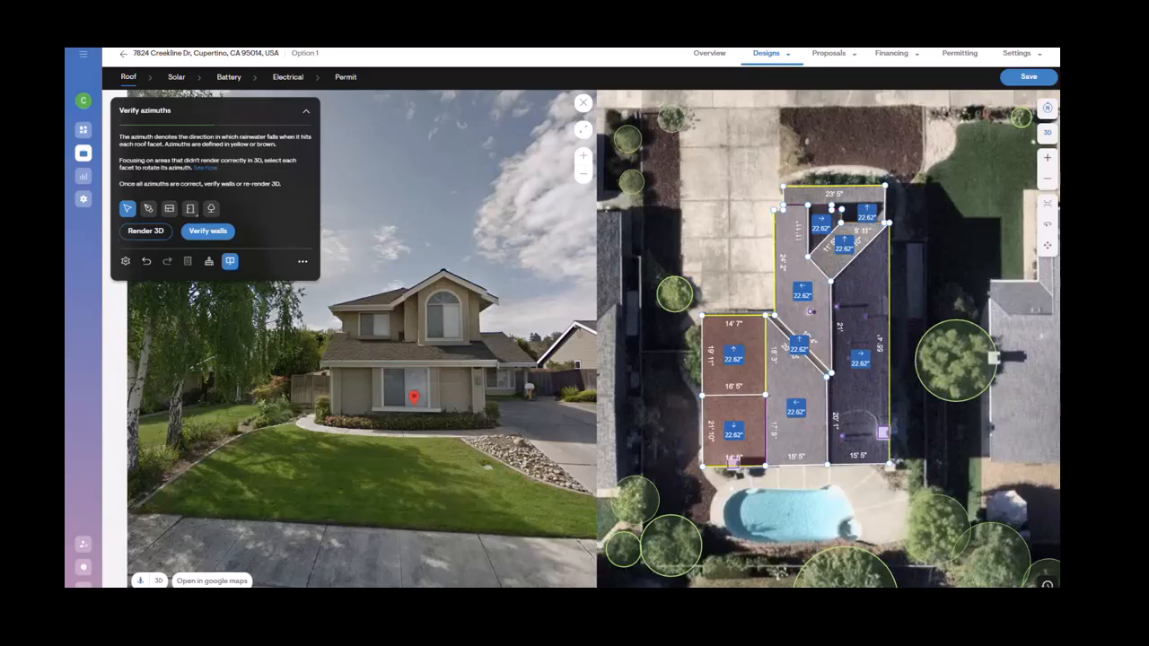
{"action": "left_click", "coordinate": [469, 528]}
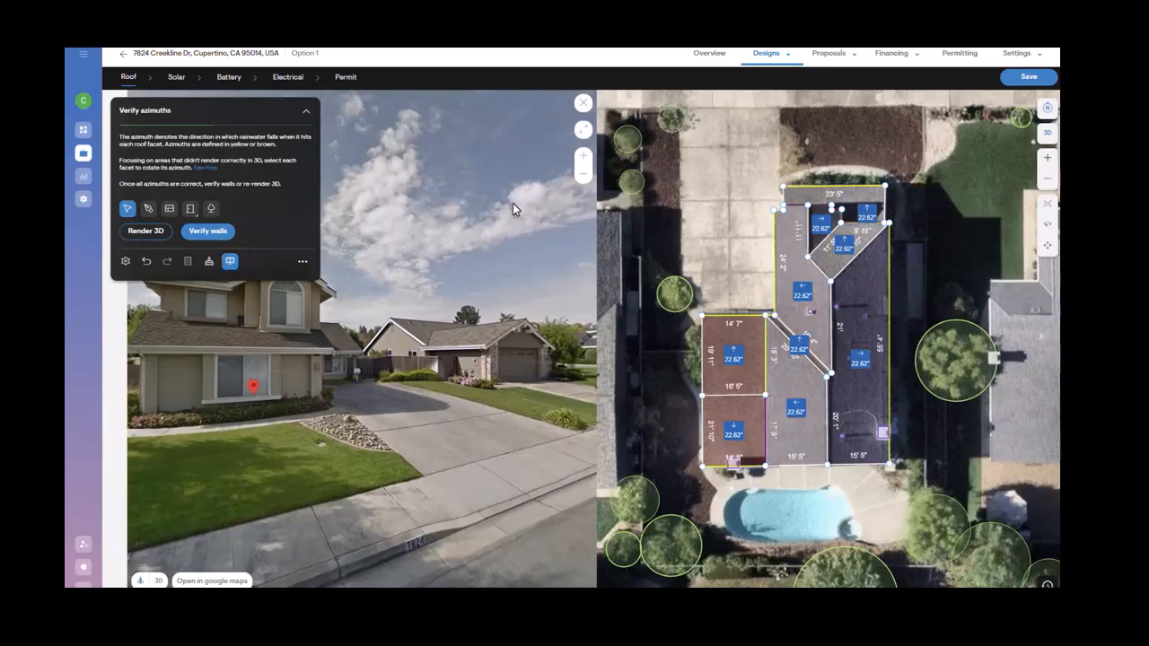
Step: Close the split-screen comparison and move on to verifying the roof walls
{"action": "left_click", "coordinate": [583, 105]}
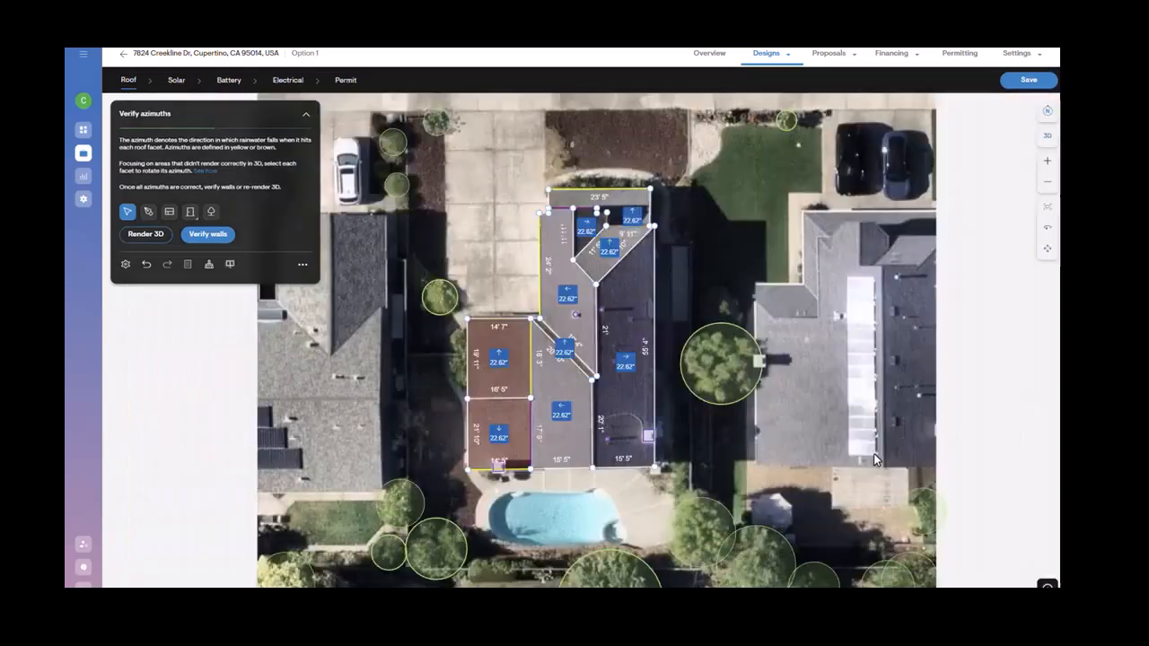
{"action": "scroll", "coordinate": [618, 407], "scroll_direction": "up", "scroll_amount": 2}
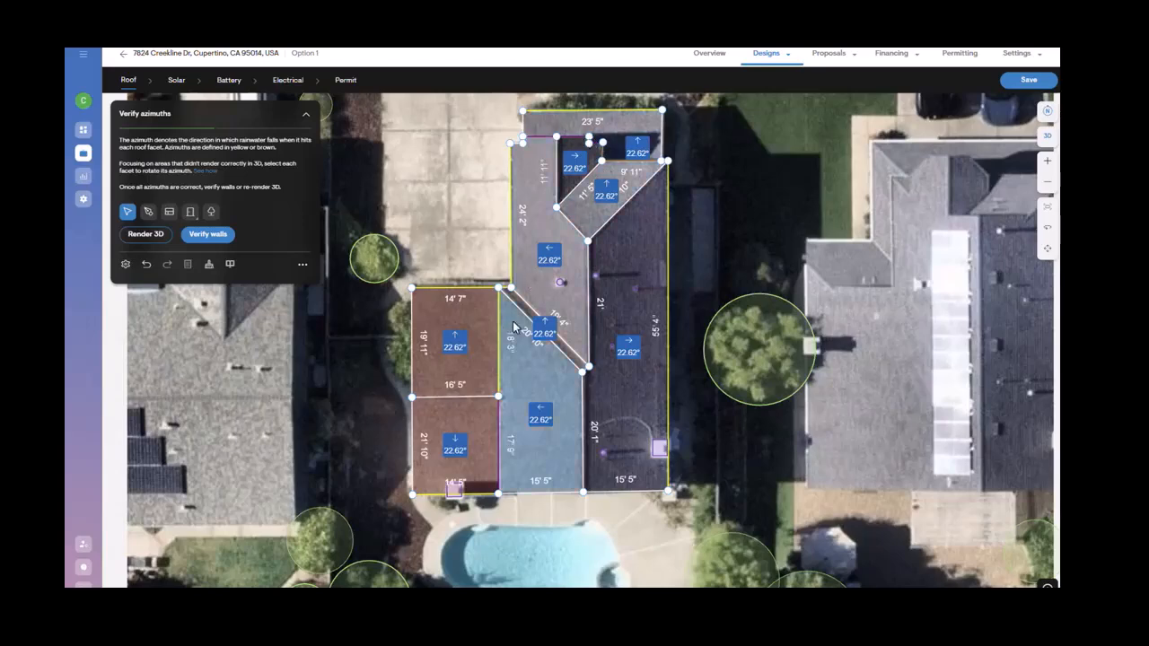
{"action": "scroll", "coordinate": [512, 321], "scroll_direction": "up", "scroll_amount": 2}
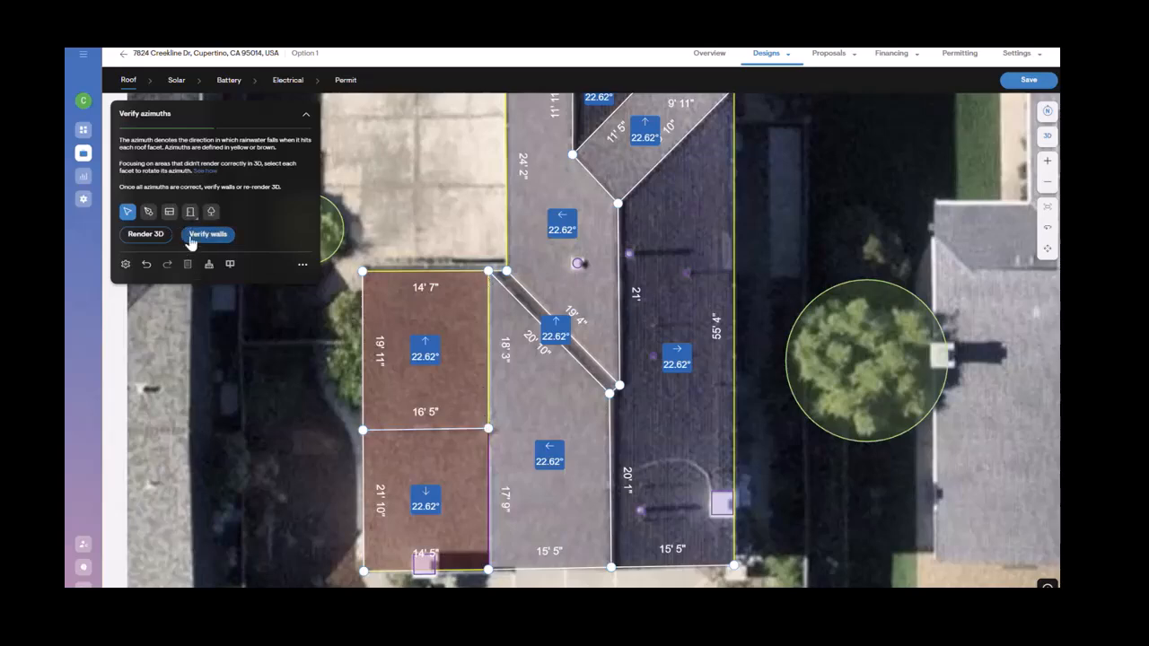
{"action": "left_click", "coordinate": [191, 237]}
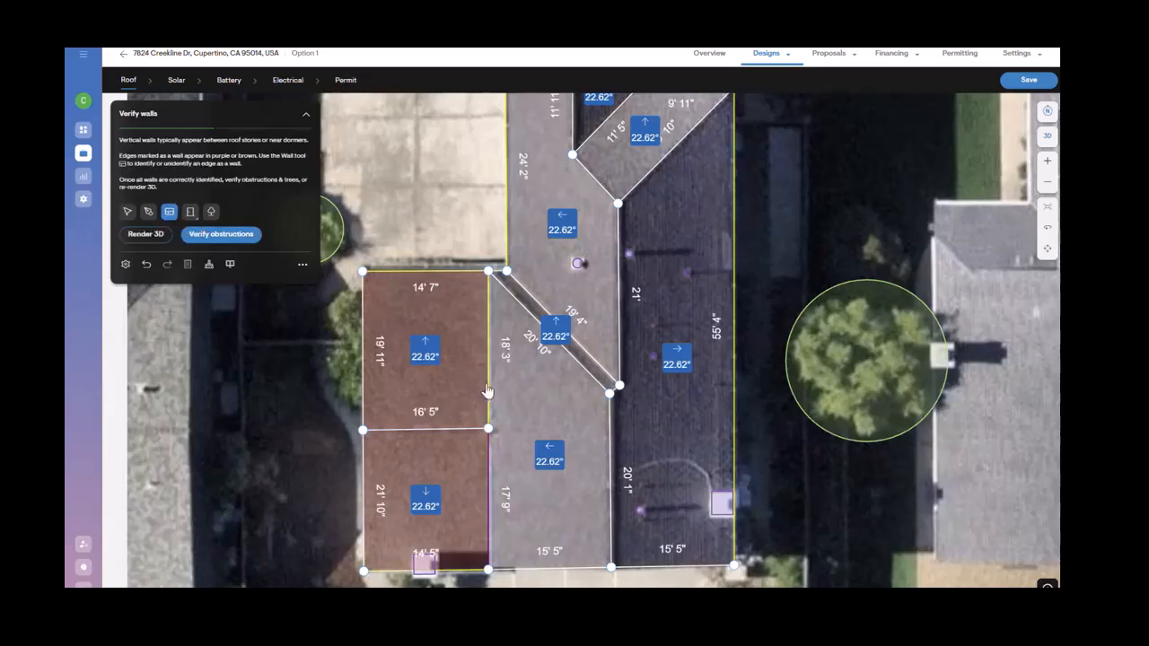
Step: Toggle the wall markings on the shared edges between the left facets and the middle facets
{"action": "left_click", "coordinate": [488, 395]}
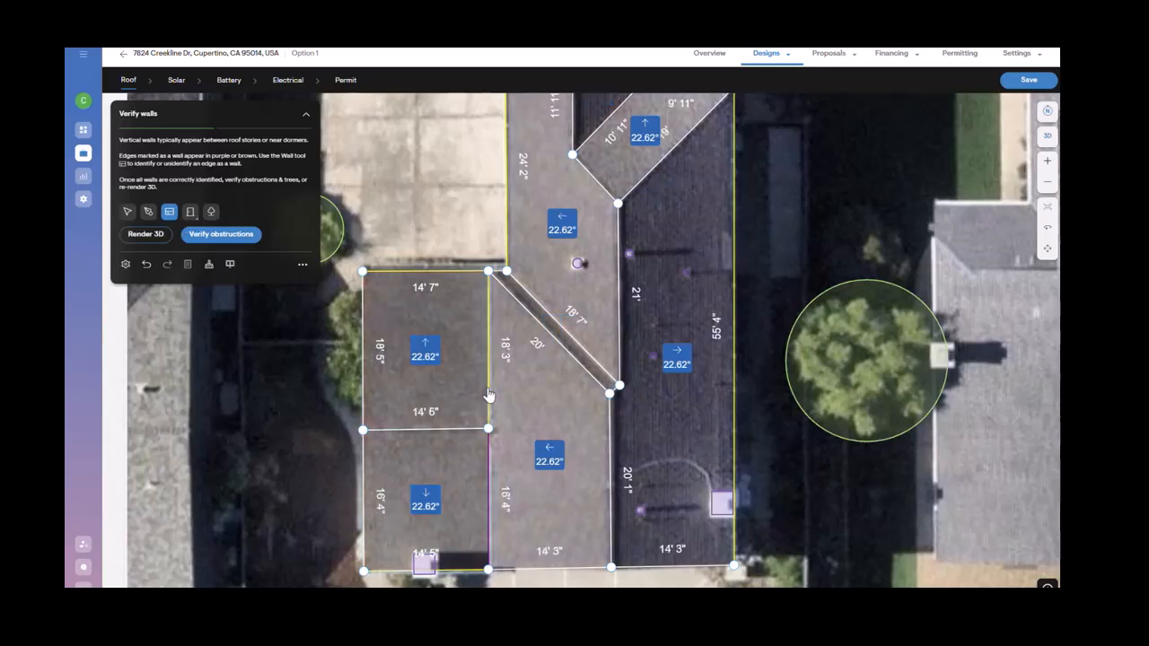
{"action": "left_click", "coordinate": [488, 460]}
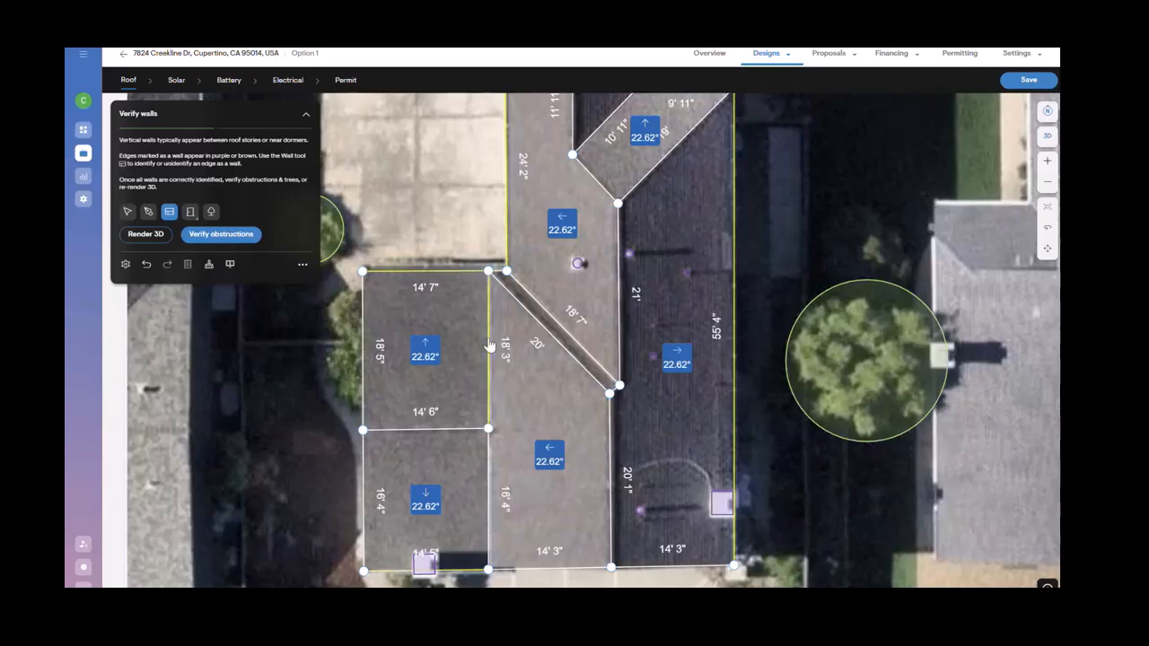
{"action": "left_click", "coordinate": [488, 401]}
{"action": "left_click", "coordinate": [487, 472]}
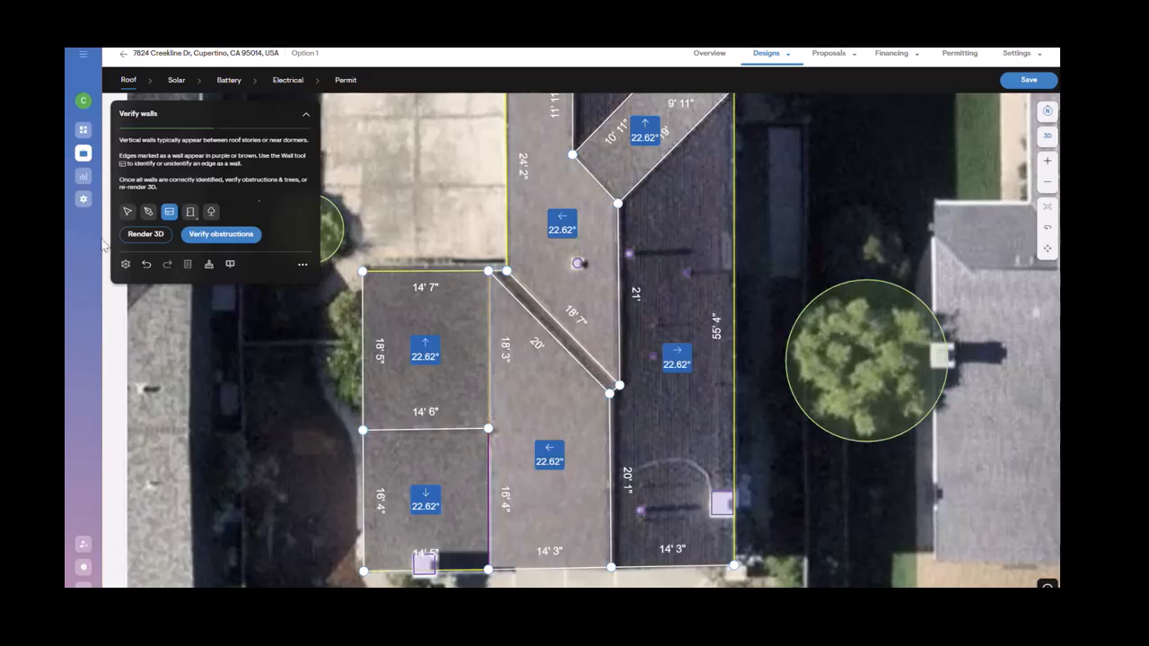
Step: Re-render the 3D site model and orbit around the house to inspect it
{"action": "left_click", "coordinate": [123, 238]}
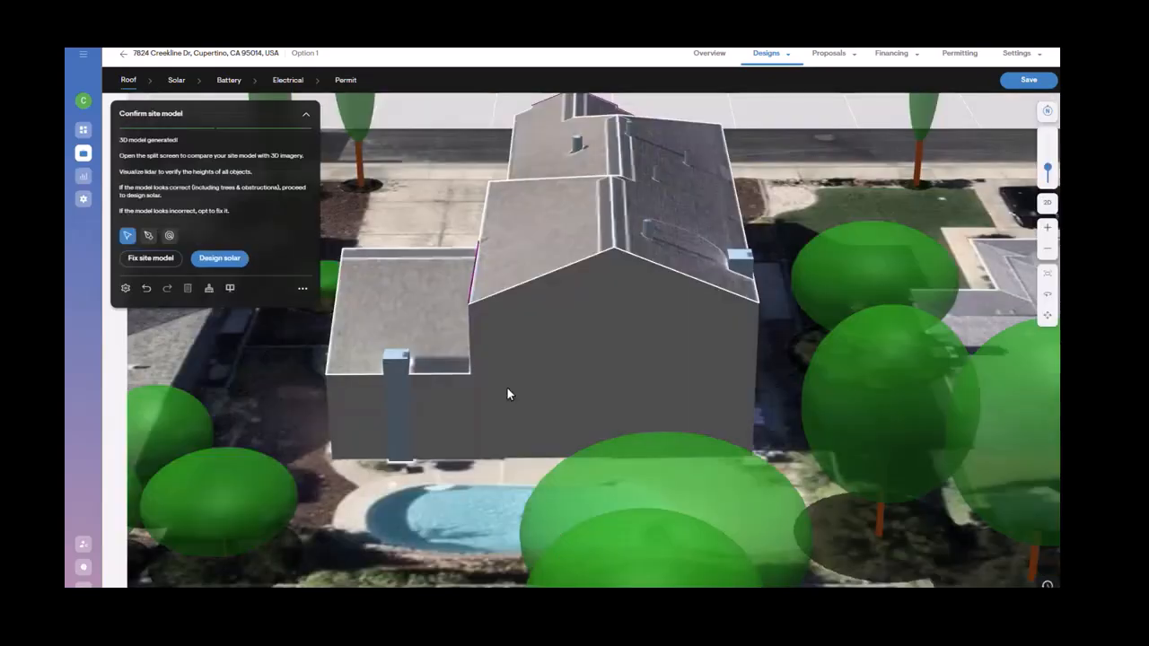
{"action": "key", "text": "r"}
{"action": "left_click_drag", "start_coordinate": [422, 391], "coordinate": [673, 385]}
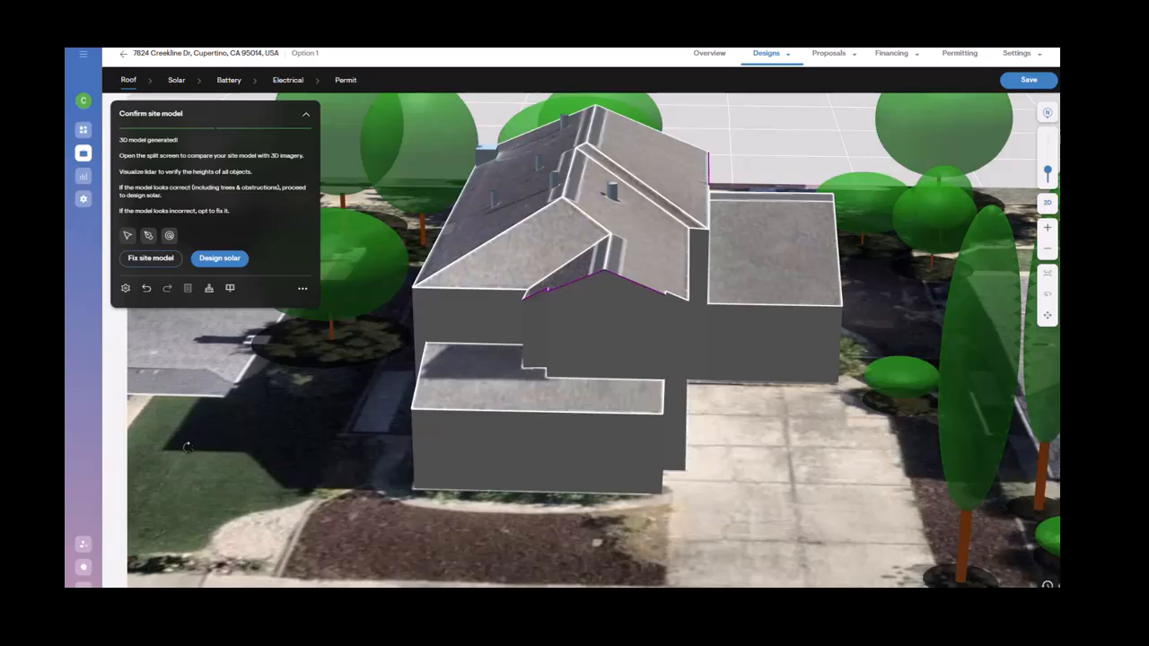
Step: Proceed to solar design and switch to a top-down view of the house
{"action": "left_click", "coordinate": [230, 263]}
{"action": "scroll", "coordinate": [659, 410], "scroll_direction": "down", "scroll_amount": 2}
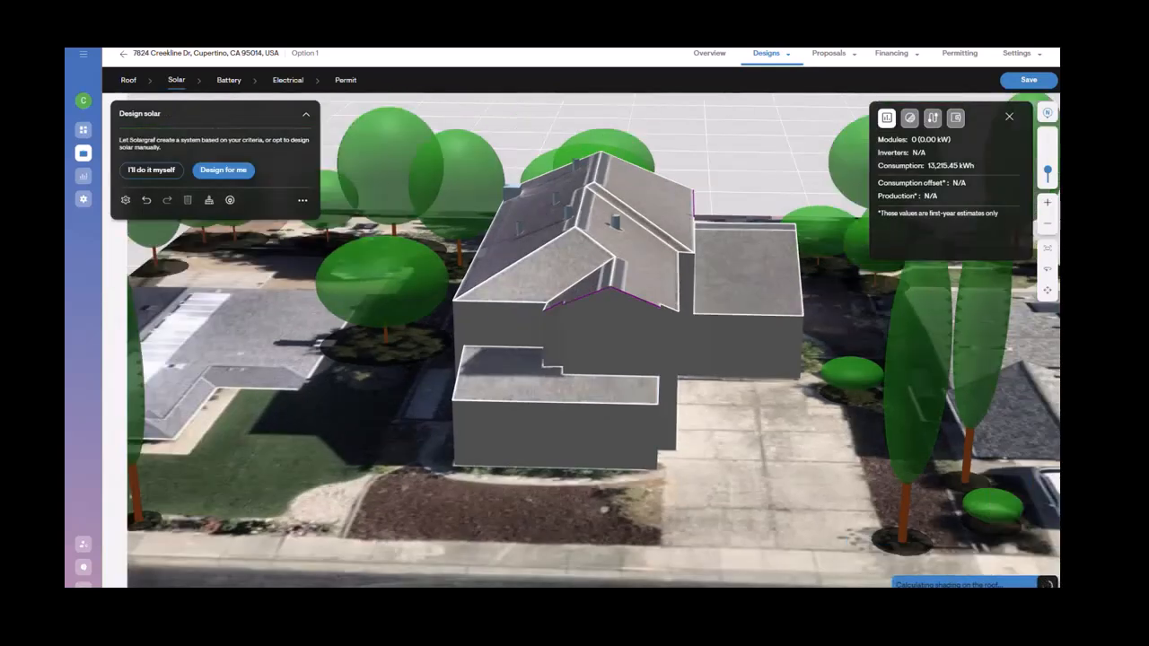
{"action": "left_click_drag", "start_coordinate": [1049, 174], "coordinate": [1049, 136]}
{"action": "left_click", "coordinate": [1048, 116]}
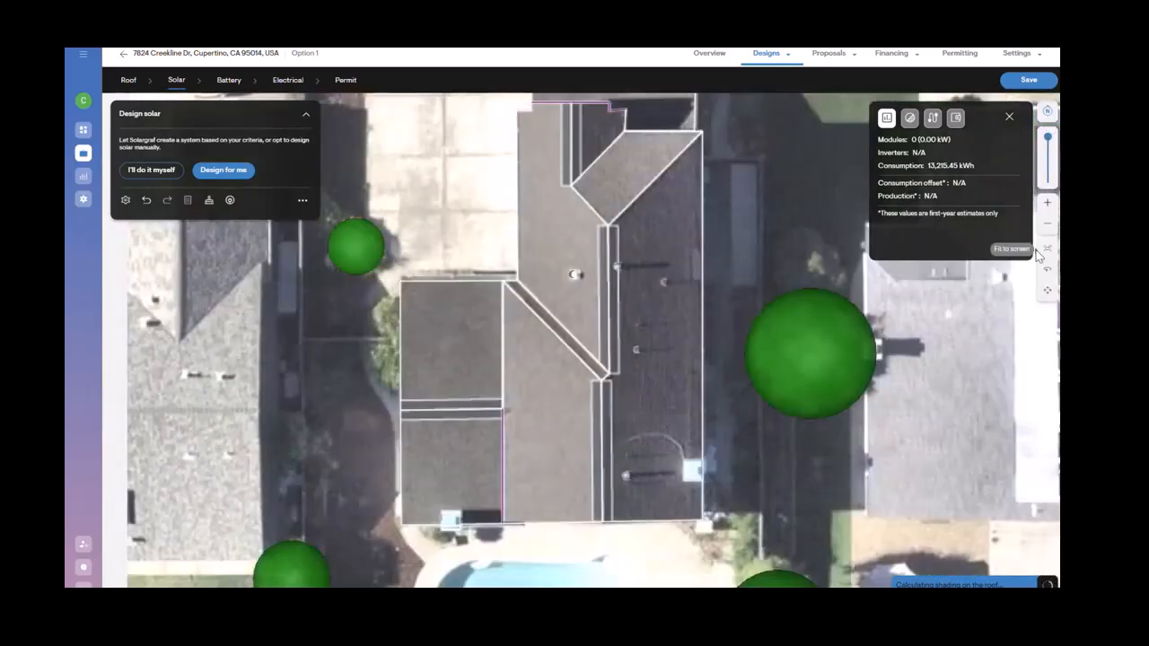
{"action": "scroll", "coordinate": [714, 327], "scroll_direction": "down", "scroll_amount": 2}
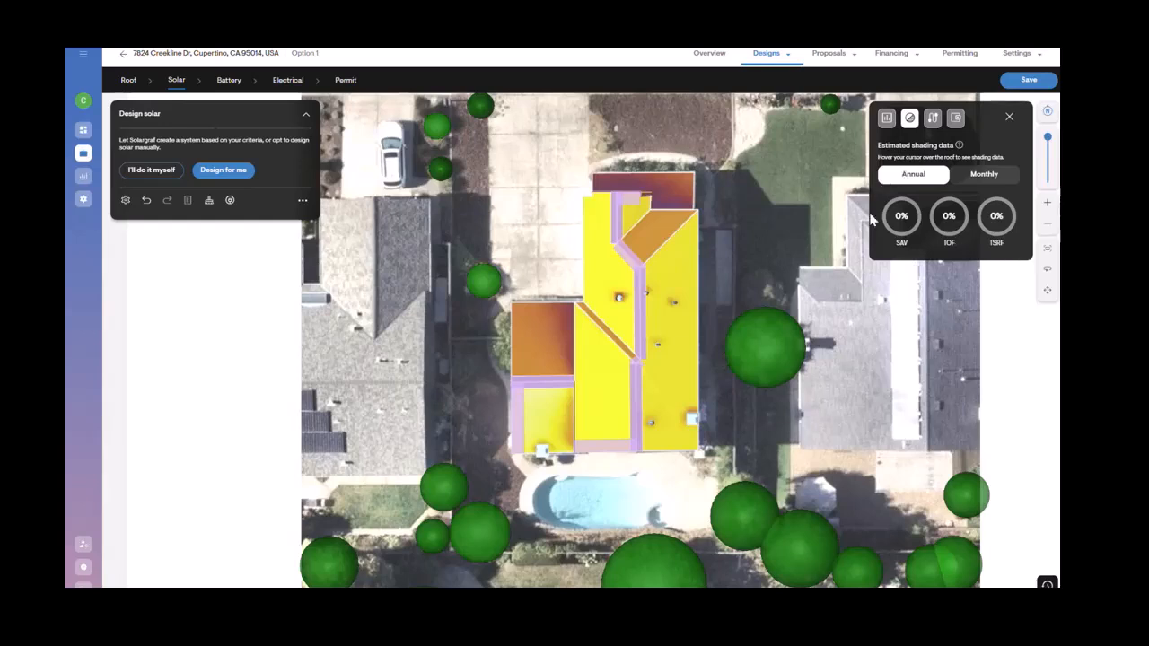
Step: Examine the annual shading data of each roof facet
{"action": "mouse_move", "coordinate": [662, 269]}
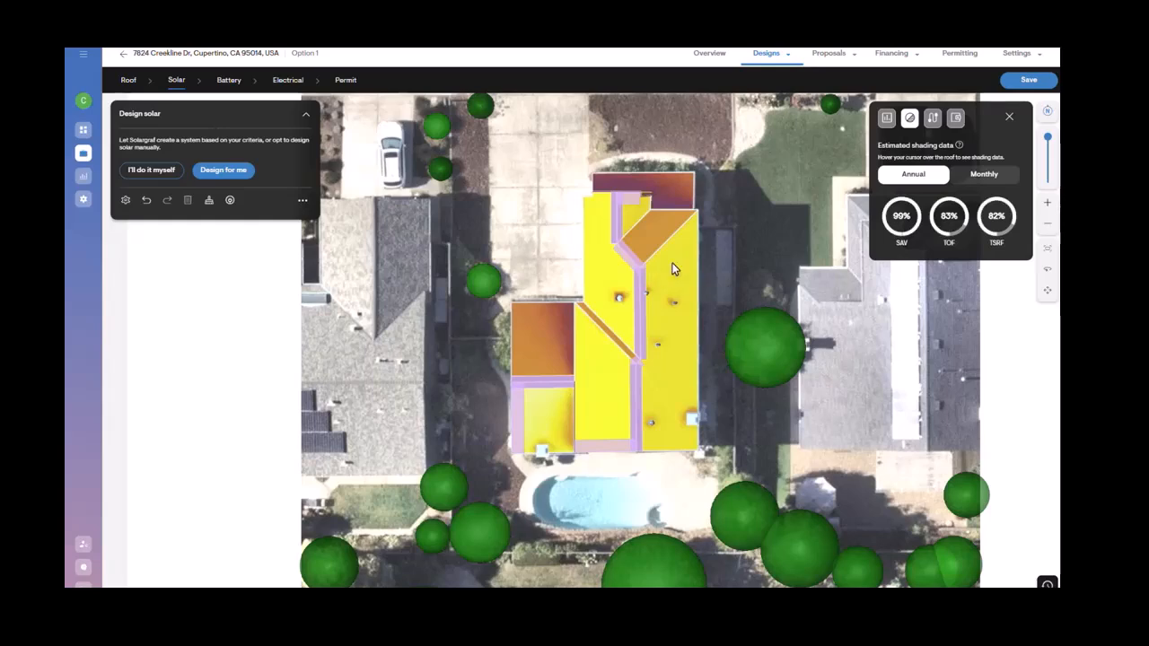
{"action": "mouse_move", "coordinate": [667, 203]}
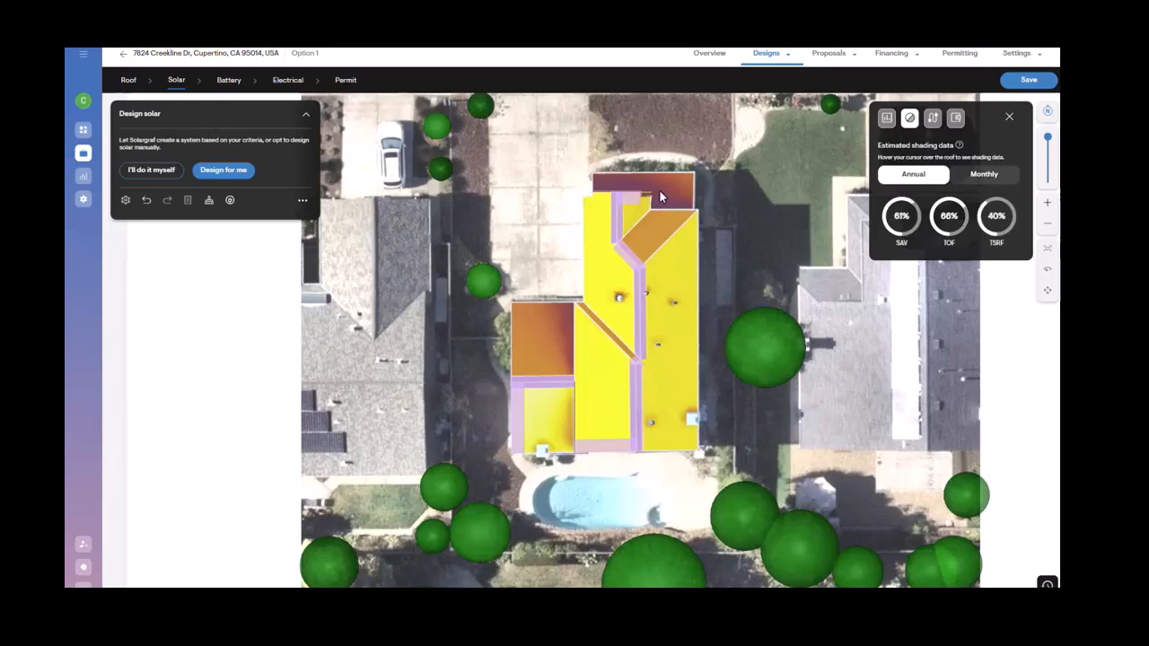
{"action": "mouse_move", "coordinate": [607, 192]}
{"action": "mouse_move", "coordinate": [654, 230]}
{"action": "mouse_move", "coordinate": [545, 321]}
{"action": "mouse_move", "coordinate": [574, 356]}
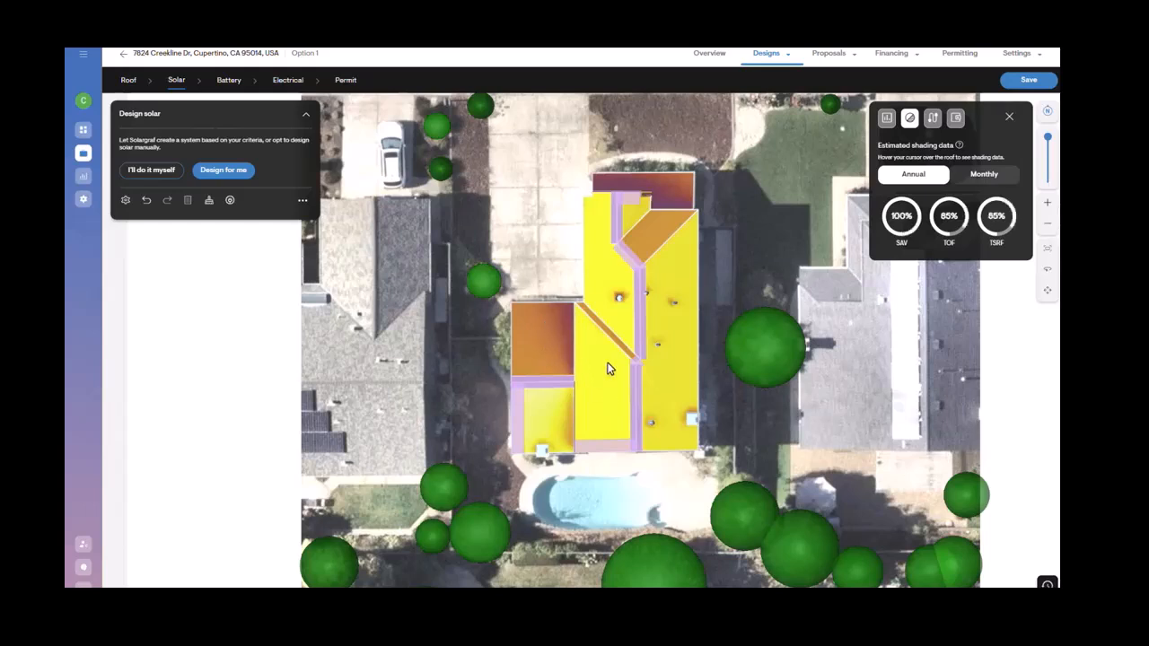
{"action": "mouse_move", "coordinate": [550, 413]}
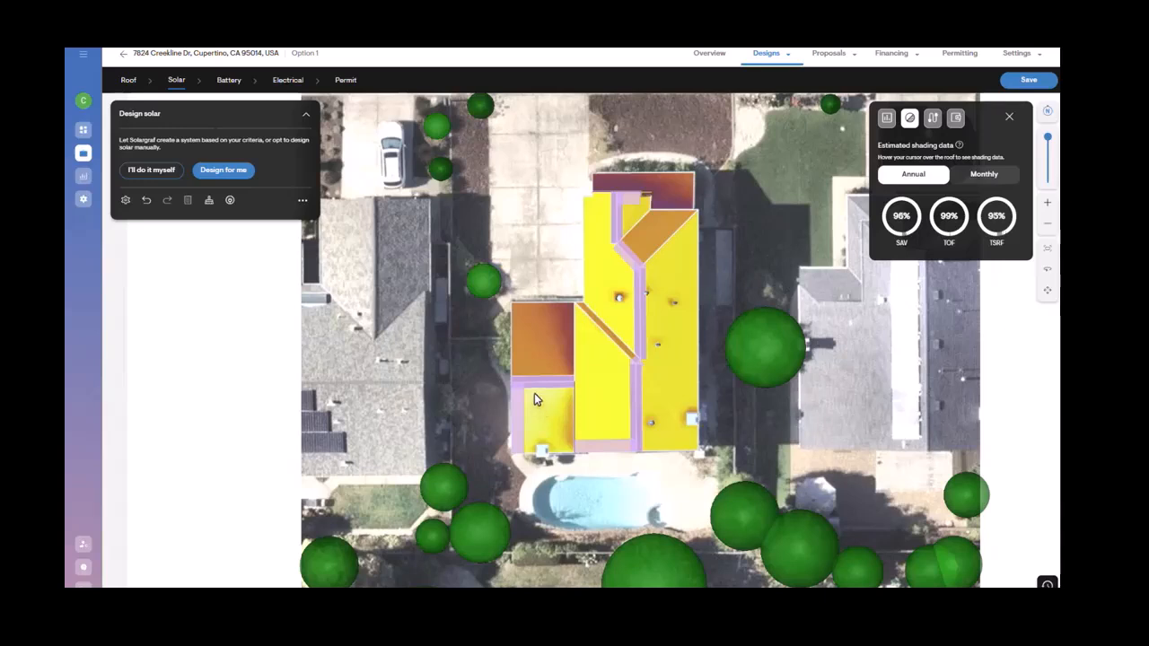
{"action": "mouse_move", "coordinate": [624, 307]}
{"action": "mouse_move", "coordinate": [679, 294]}
{"action": "mouse_move", "coordinate": [614, 395]}
{"action": "mouse_move", "coordinate": [651, 401]}
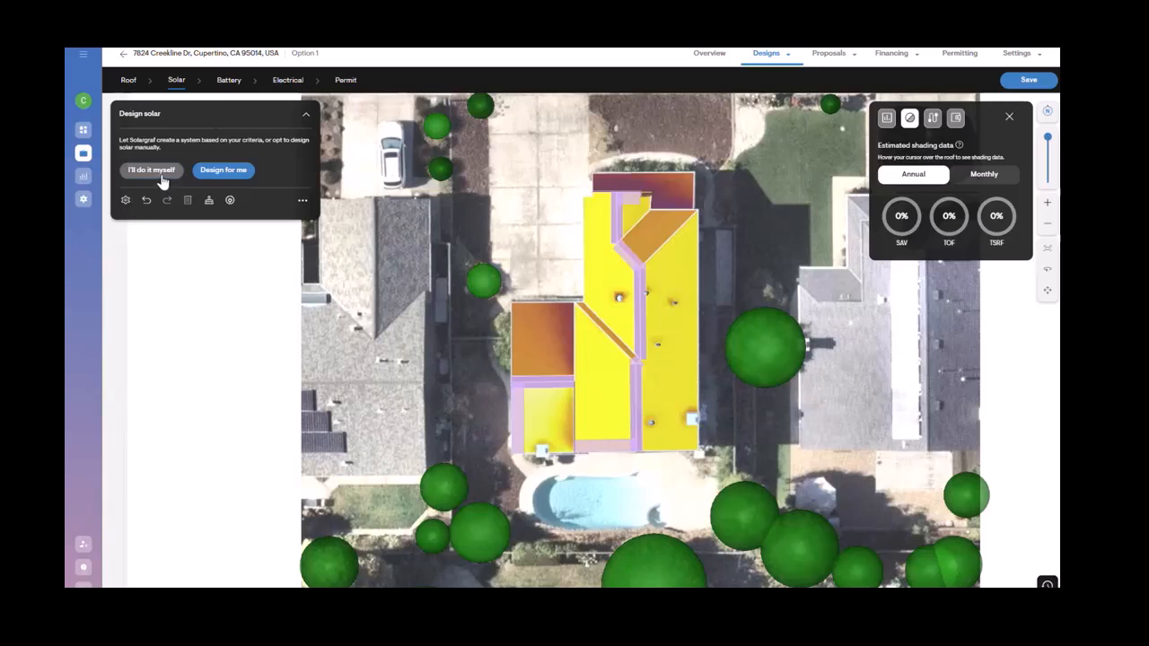
Step: Start the automatic design with Consumption offset priority and a 105% target consumption offset
{"action": "left_click", "coordinate": [221, 171]}
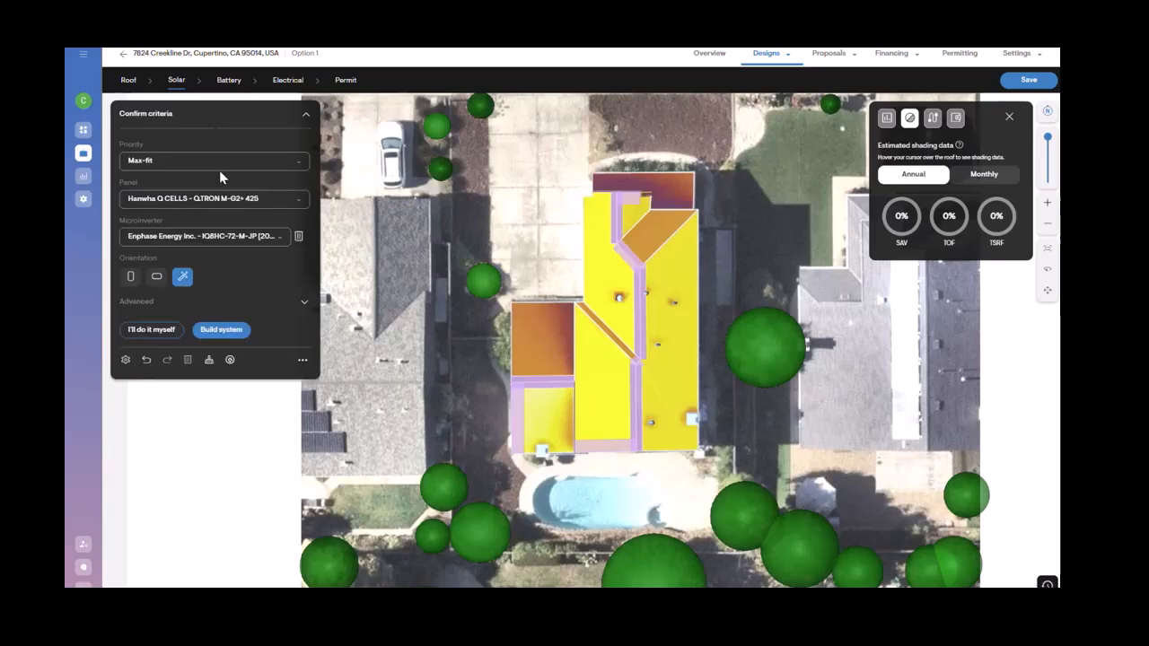
{"action": "left_click", "coordinate": [222, 171]}
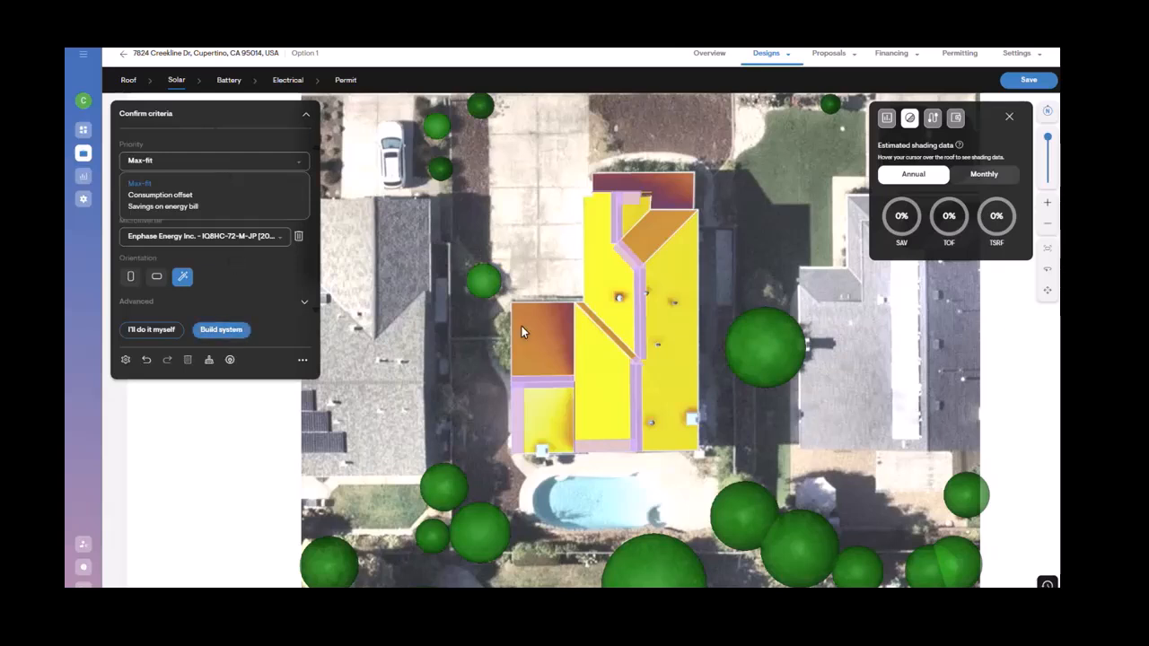
{"action": "left_click", "coordinate": [186, 194]}
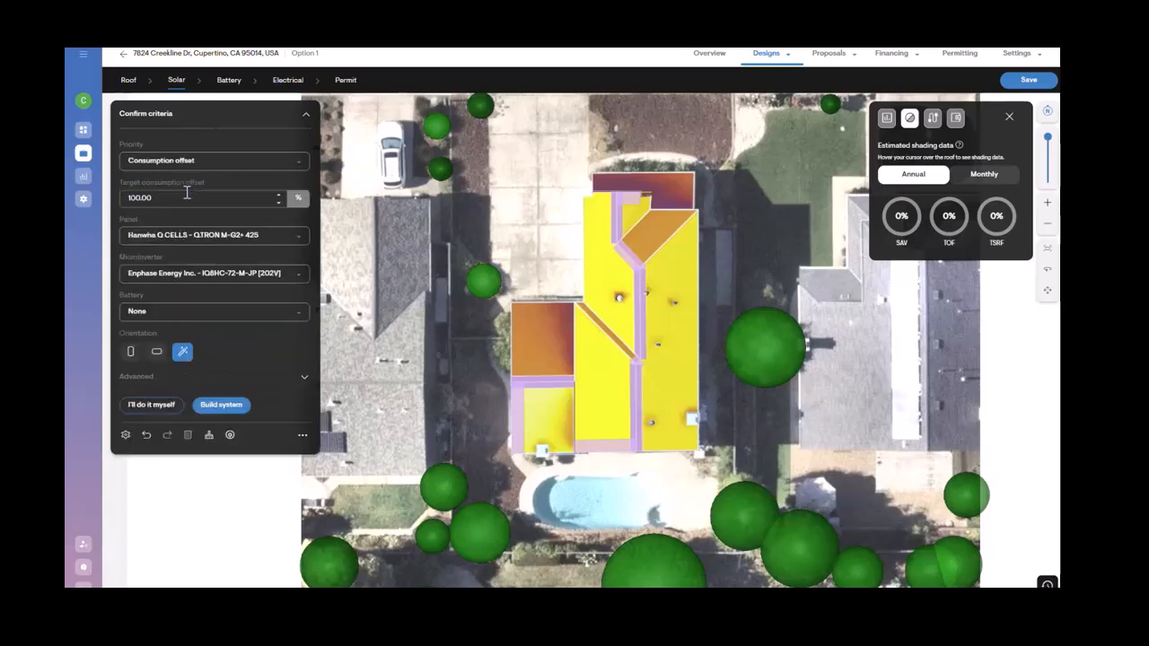
{"action": "key", "text": "BackSpace"}
{"action": "key", "text": "BackSpace"}
{"action": "key", "text": "BackSpace"}
{"action": "key", "text": "BackSpace"}
{"action": "type", "text": "5"}
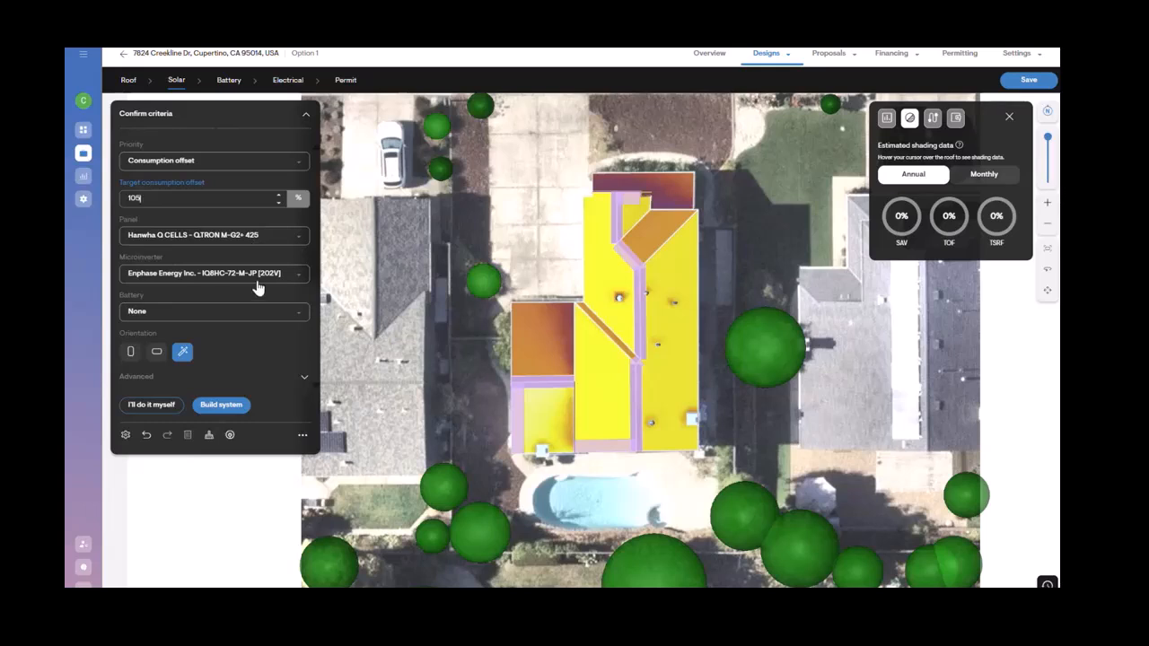
Step: Set the battery to Enphase Energy Inc. IQ Battery 5P for US/MX/CA
{"action": "left_click", "coordinate": [191, 314]}
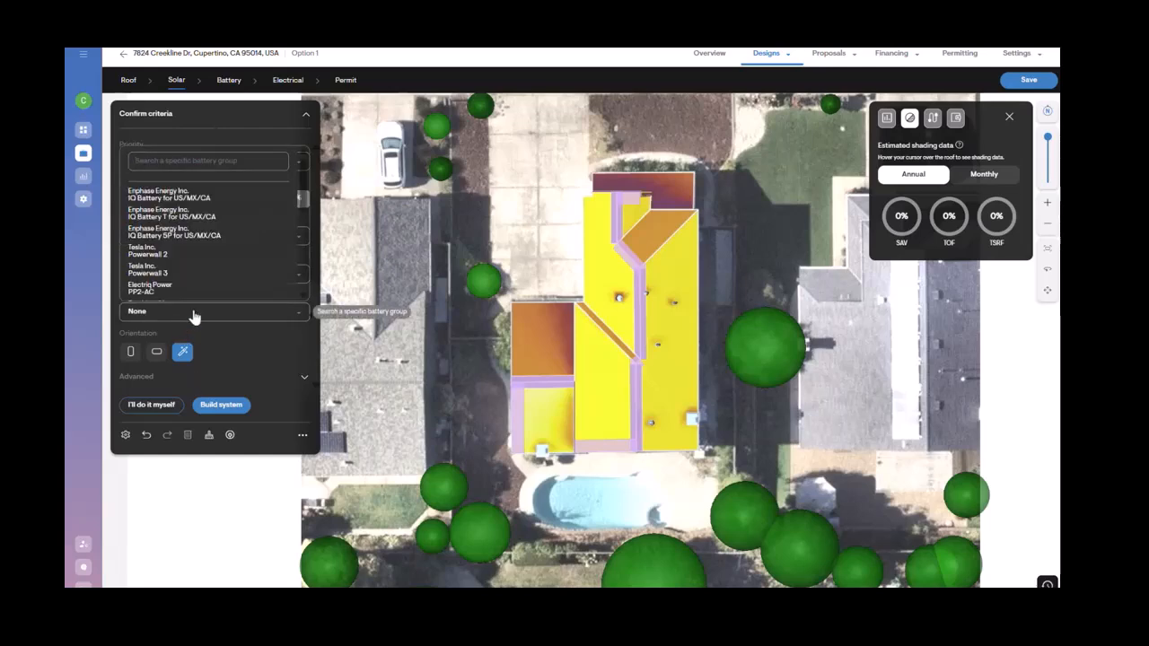
{"action": "left_click", "coordinate": [245, 189]}
{"action": "left_click", "coordinate": [249, 213]}
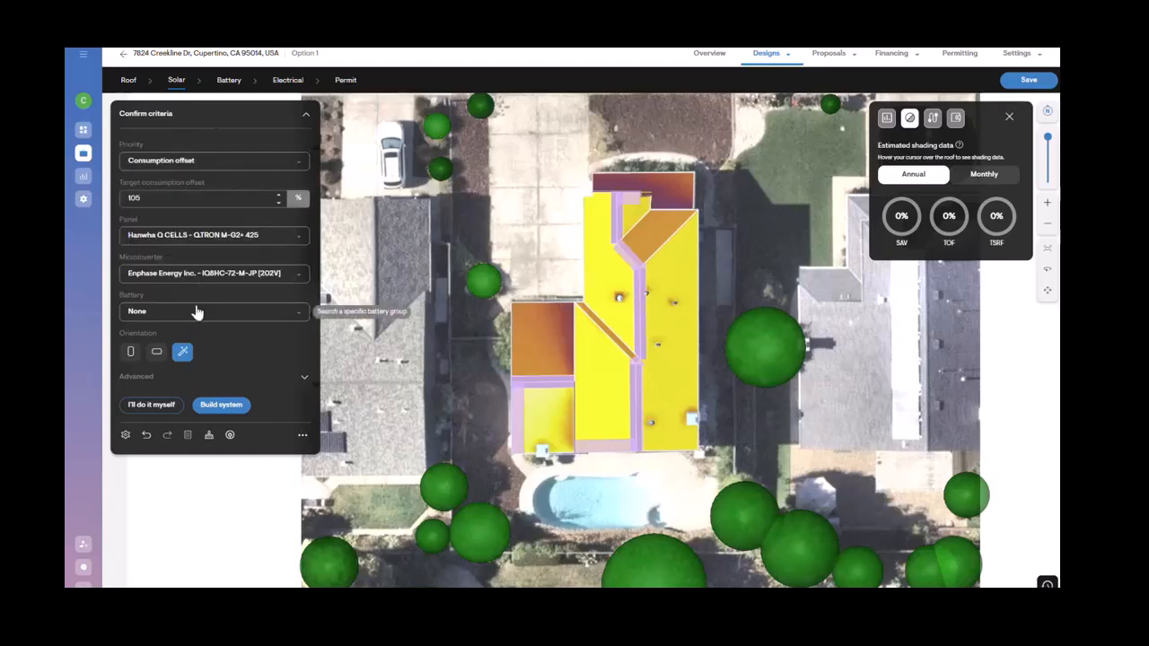
{"action": "left_click", "coordinate": [204, 308]}
{"action": "left_click", "coordinate": [218, 238]}
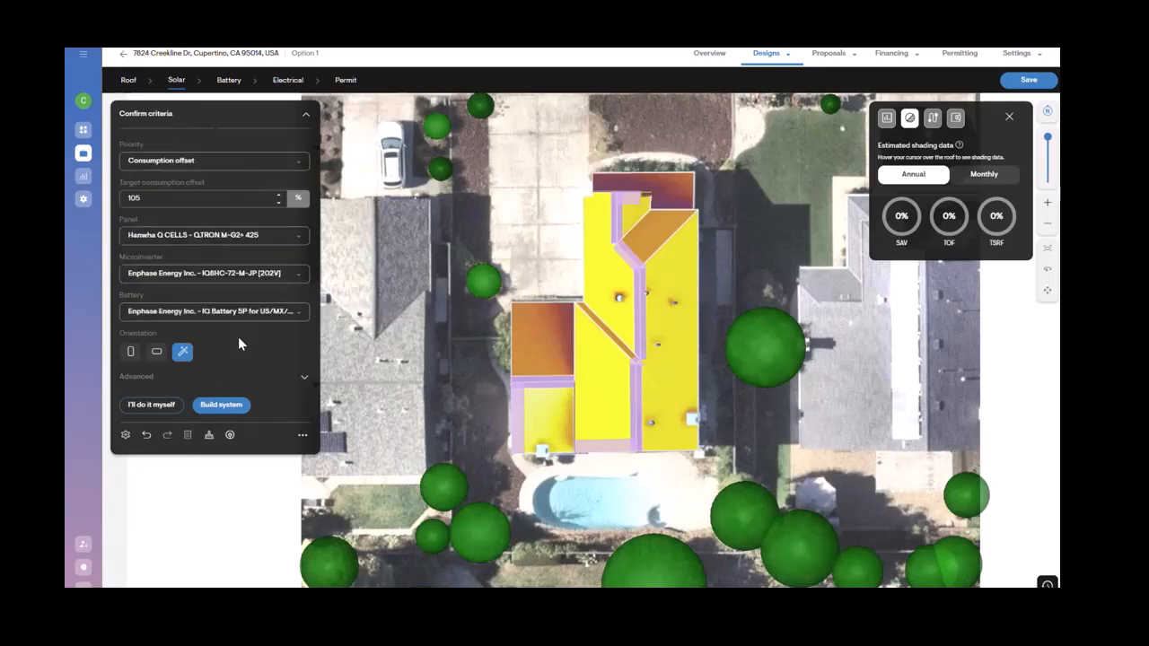
Step: Choose portrait panel orientation and build the solar system
{"action": "left_click", "coordinate": [132, 357]}
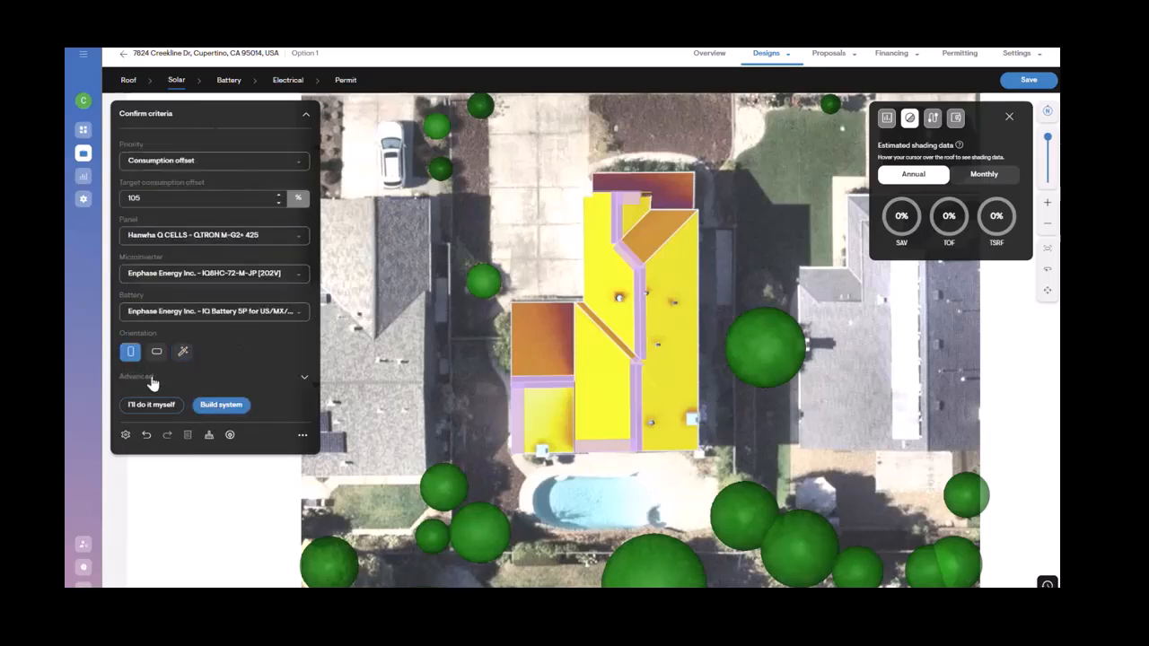
{"action": "left_click", "coordinate": [225, 405]}
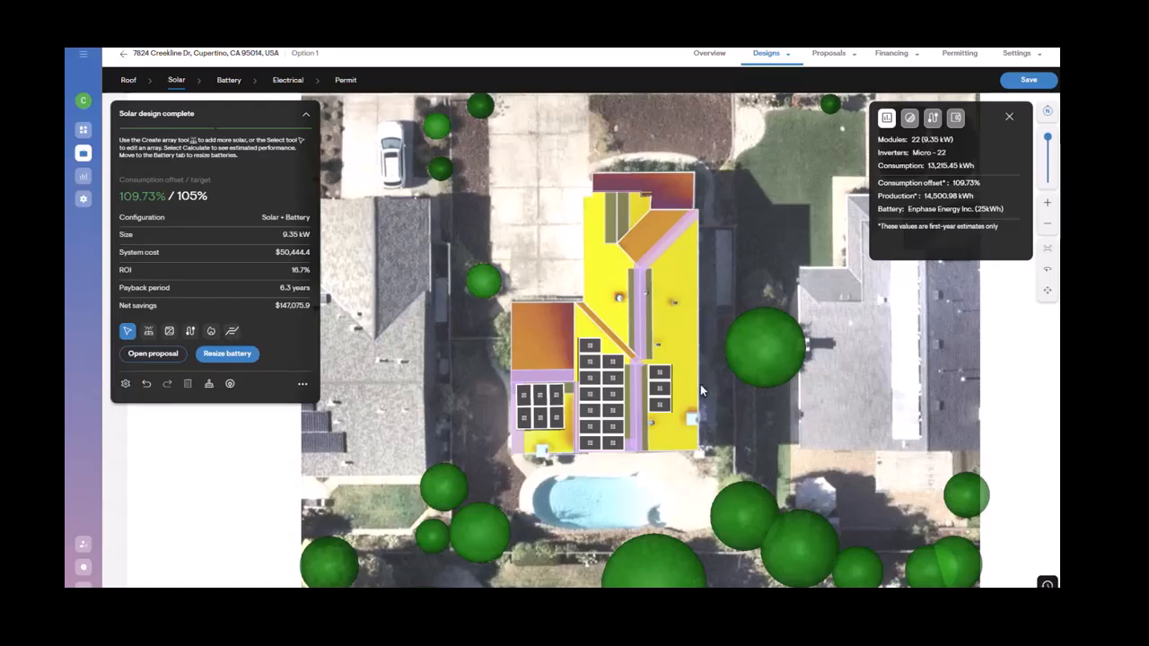
{"action": "mouse_move", "coordinate": [1019, 90]}
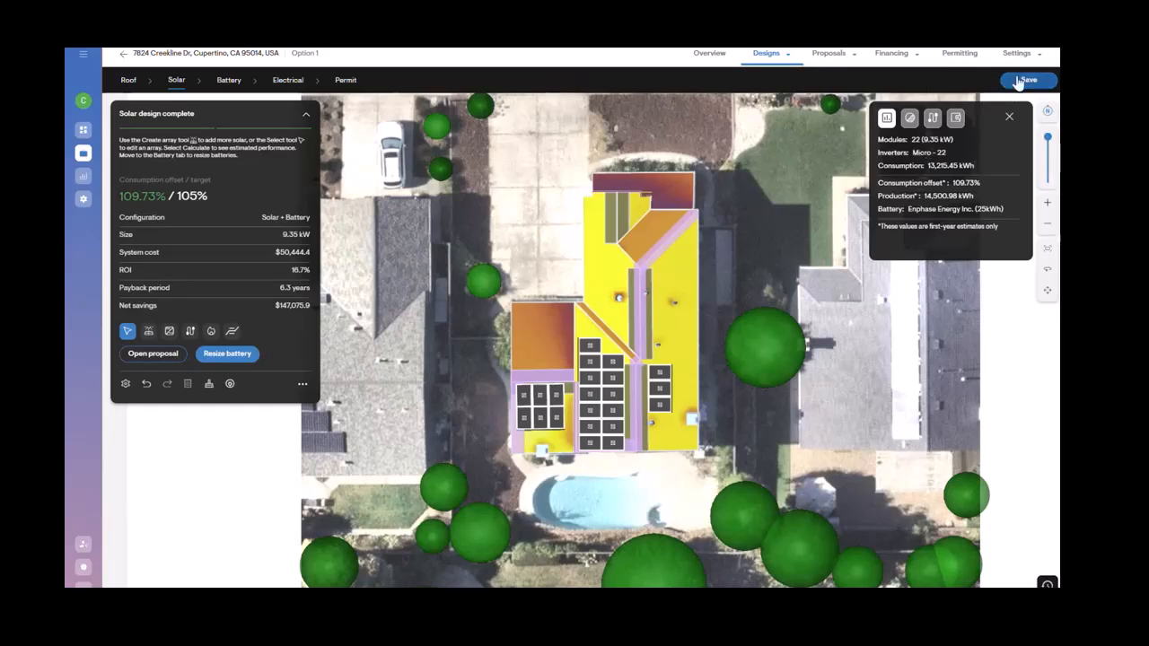
Step: Open the lower-left panel array for editing and review its array settings
{"action": "left_click", "coordinate": [598, 380]}
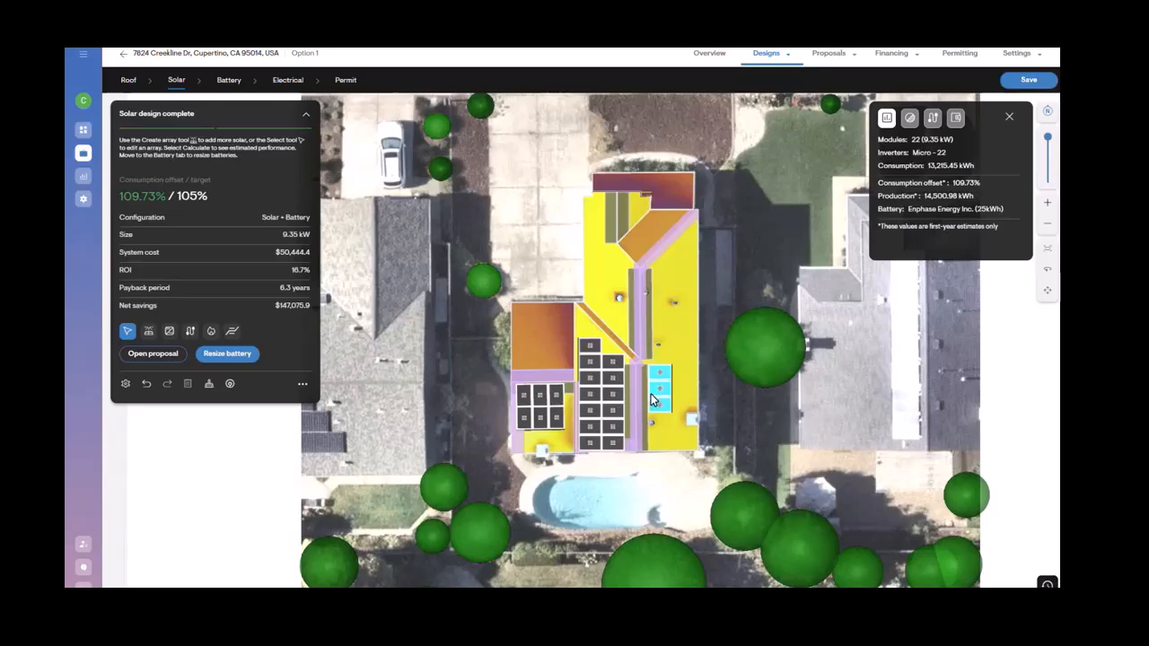
{"action": "left_click", "coordinate": [531, 419]}
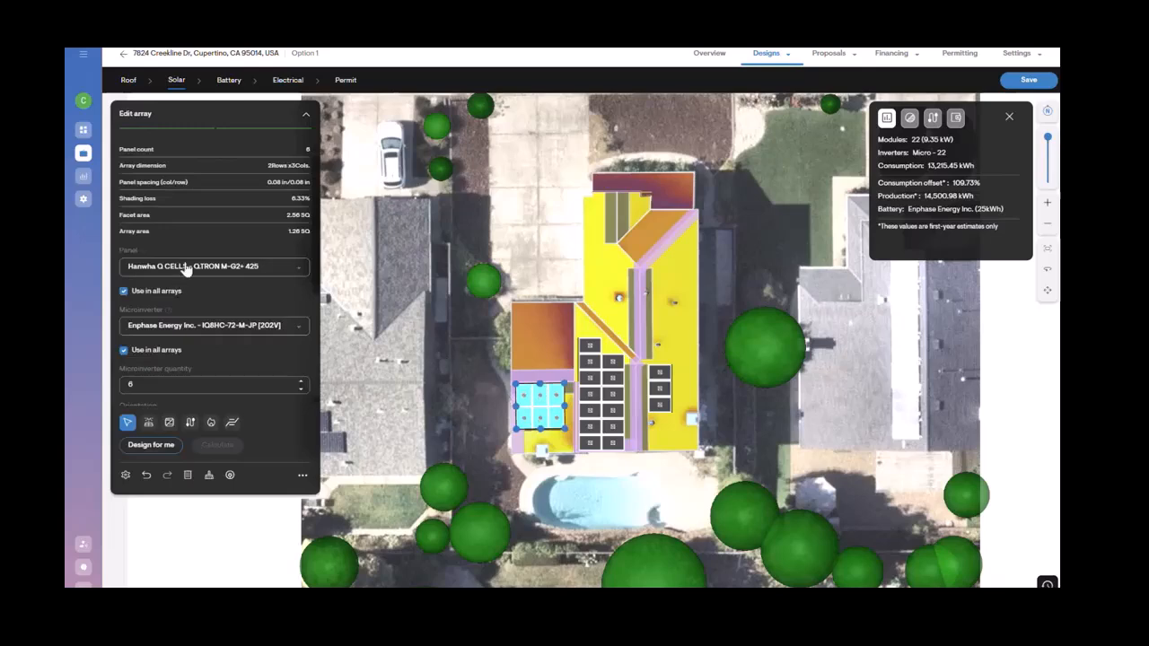
{"action": "scroll", "coordinate": [222, 226], "scroll_direction": "down", "scroll_amount": 2}
{"action": "scroll", "coordinate": [222, 227], "scroll_direction": "up", "scroll_amount": 2}
{"action": "scroll", "coordinate": [223, 230], "scroll_direction": "down", "scroll_amount": 1}
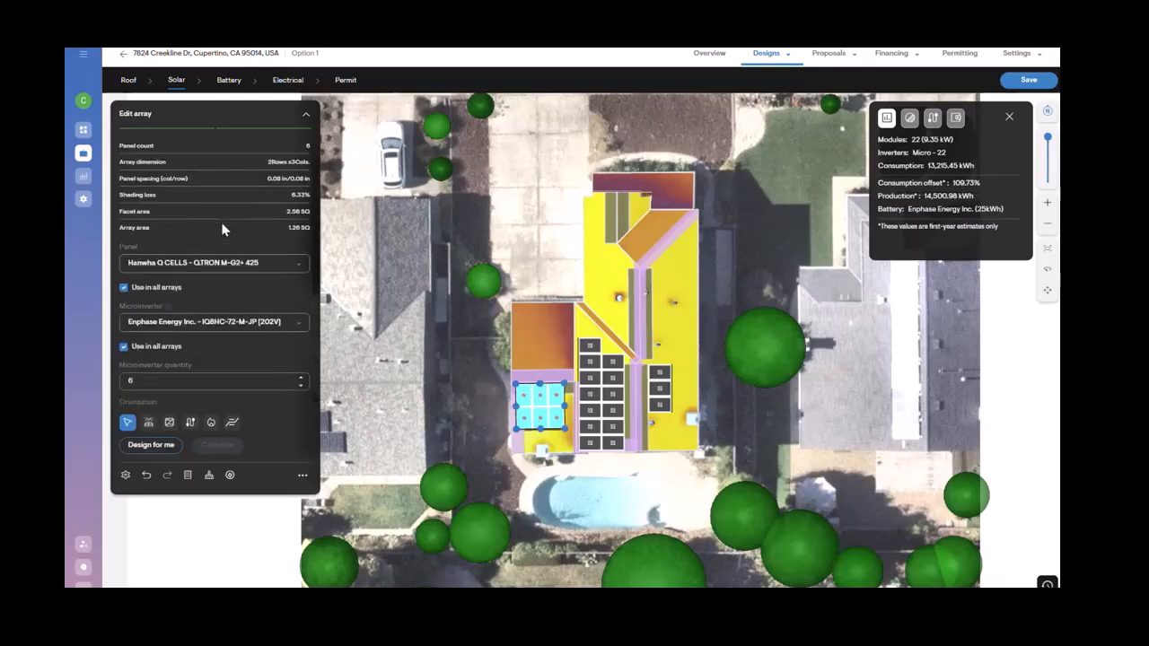
{"action": "scroll", "coordinate": [223, 230], "scroll_direction": "down", "scroll_amount": 2}
{"action": "scroll", "coordinate": [222, 230], "scroll_direction": "up", "scroll_amount": 3}
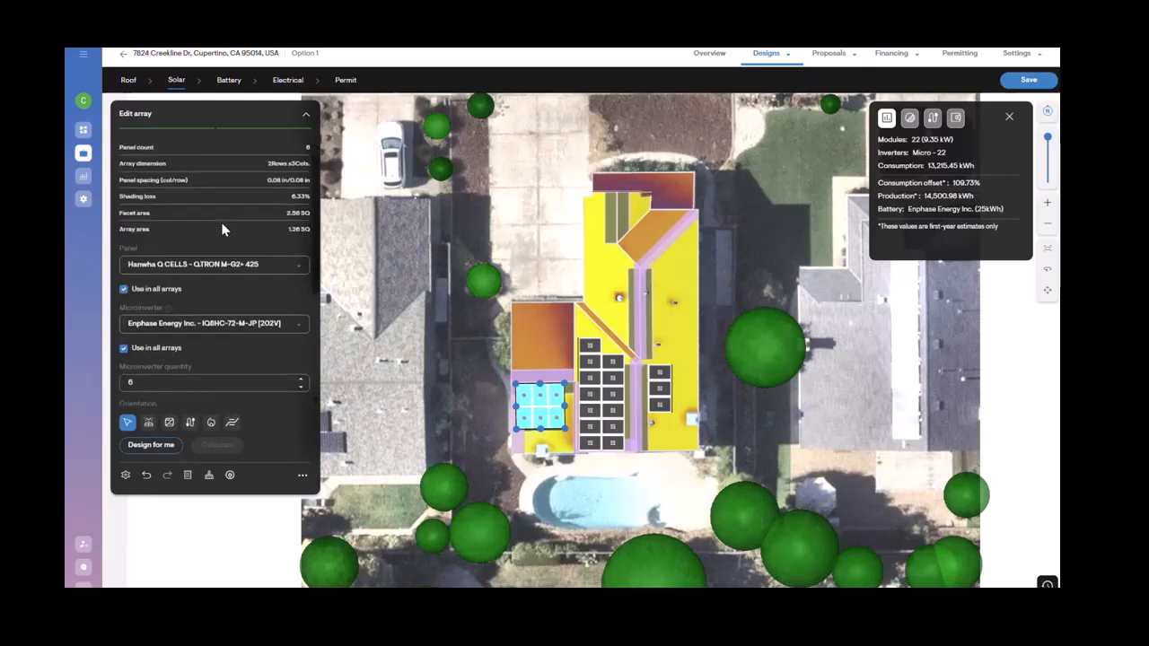
{"action": "scroll", "coordinate": [222, 230], "scroll_direction": "down", "scroll_amount": 3}
{"action": "scroll", "coordinate": [221, 222], "scroll_direction": "up", "scroll_amount": 4}
{"action": "scroll", "coordinate": [226, 228], "scroll_direction": "down", "scroll_amount": 2}
Step: Switch the array to landscape orientation and back to portrait
{"action": "left_click", "coordinate": [176, 336]}
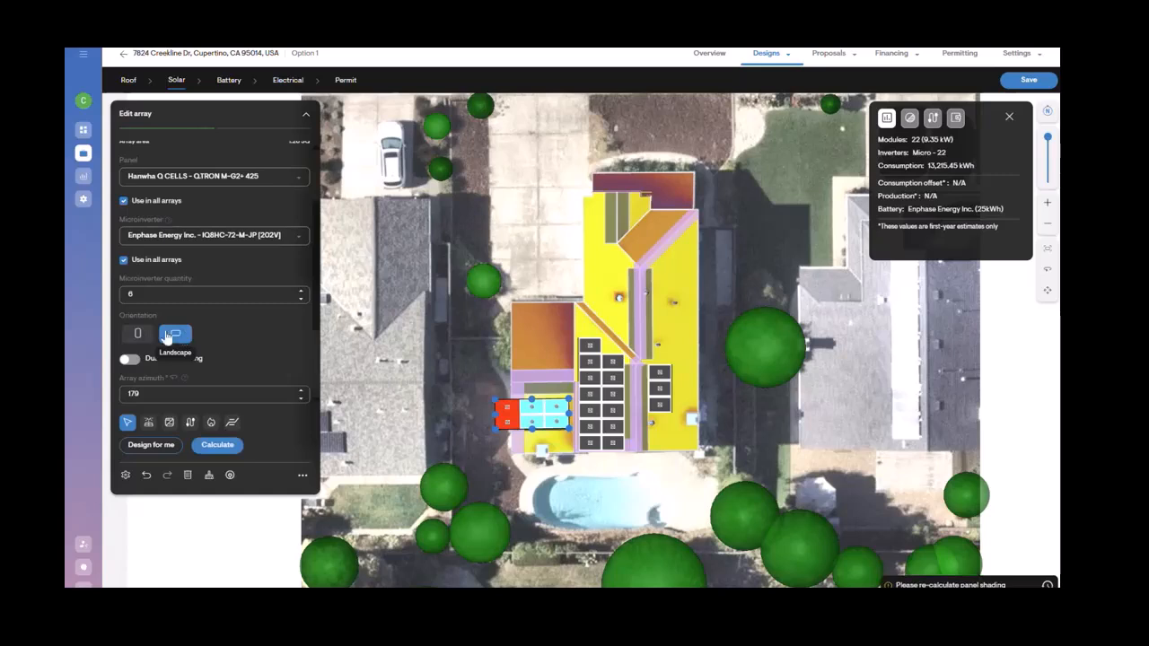
{"action": "left_click", "coordinate": [137, 333]}
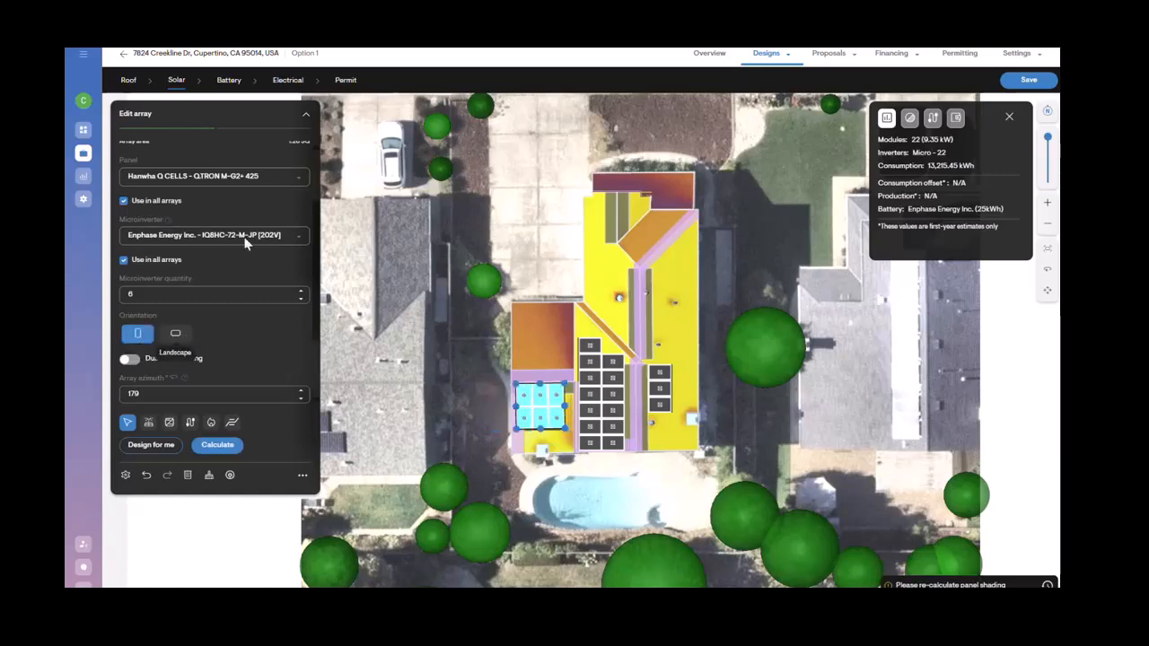
Step: Change the array's panel to Hanwha Q CELLS Q.PEAK DUO RSF XL-G11S.3 / BFG 595
{"action": "left_click", "coordinate": [231, 178]}
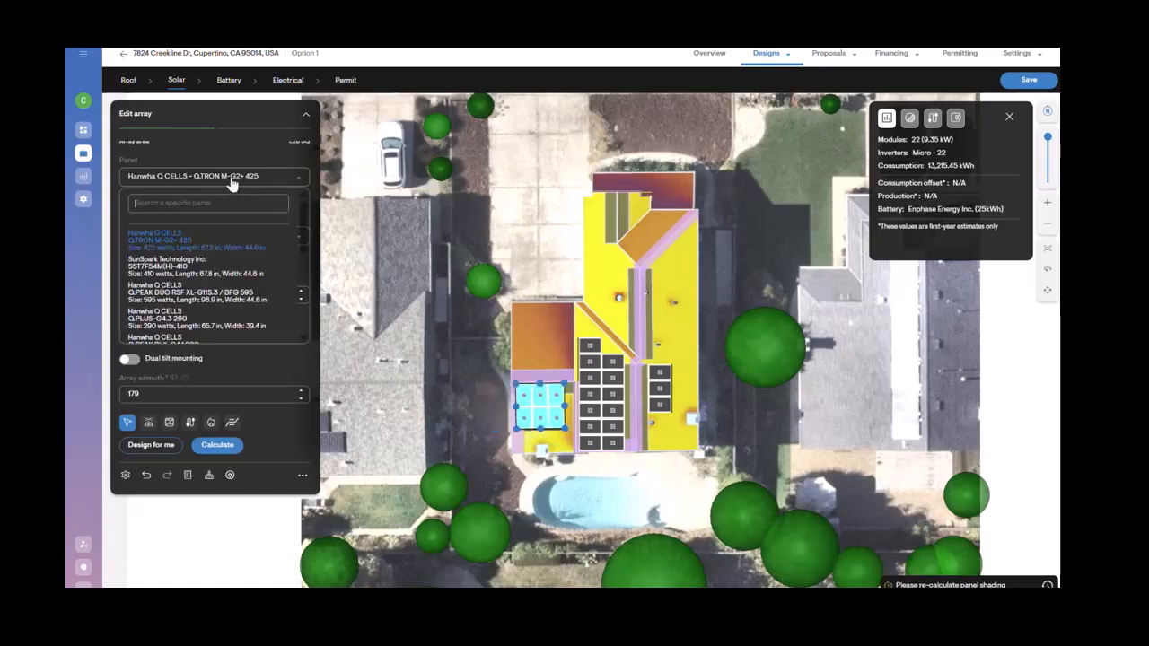
{"action": "left_click", "coordinate": [204, 302]}
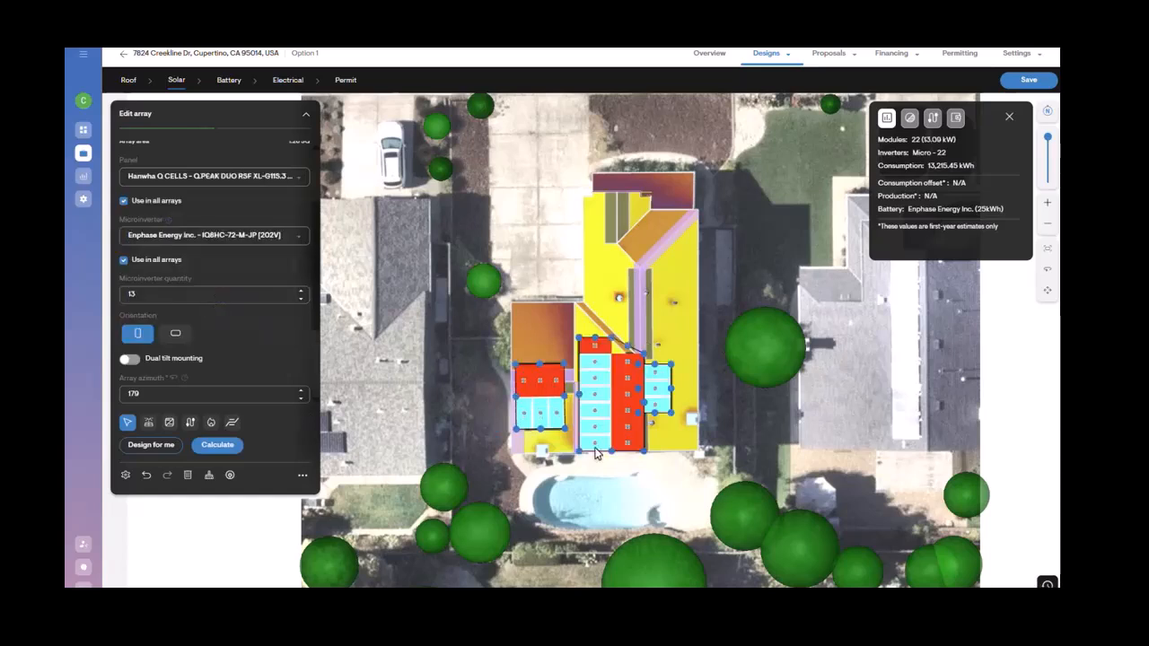
Step: Change the panel model for all arrays to Hanwha Q CELLS Q.TRON M-G2+ 425
{"action": "left_click", "coordinate": [256, 179]}
{"action": "left_click", "coordinate": [241, 252]}
{"action": "left_click", "coordinate": [462, 294]}
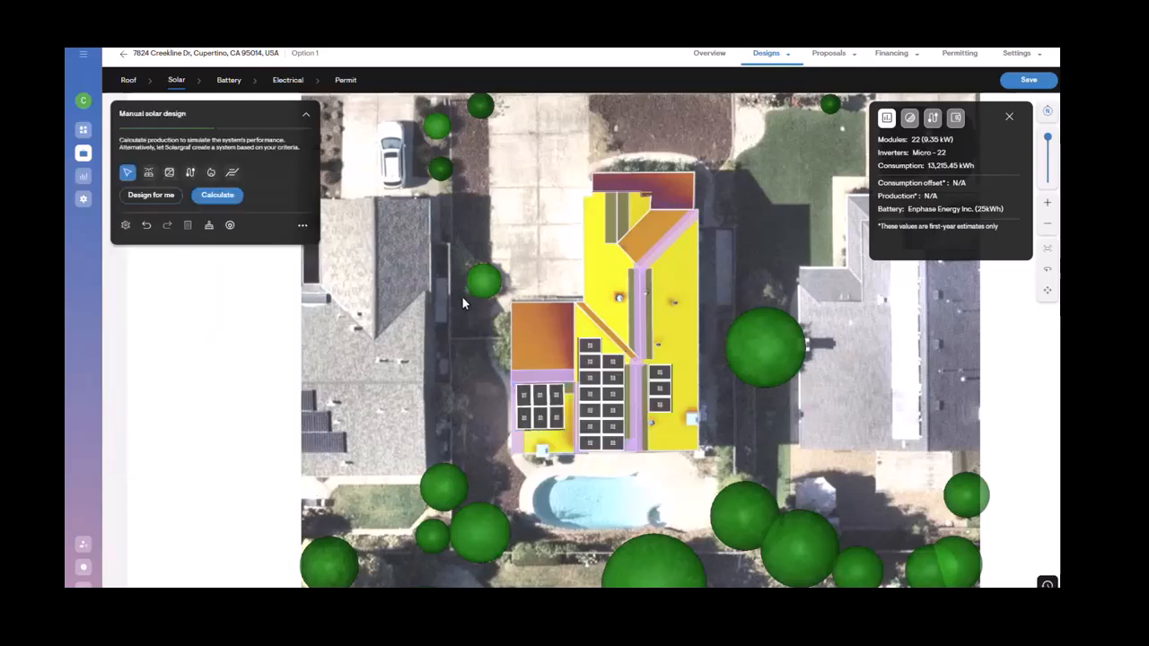
Step: Shrink the middle roof array by removing its bottom row of panels
{"action": "left_click", "coordinate": [584, 343]}
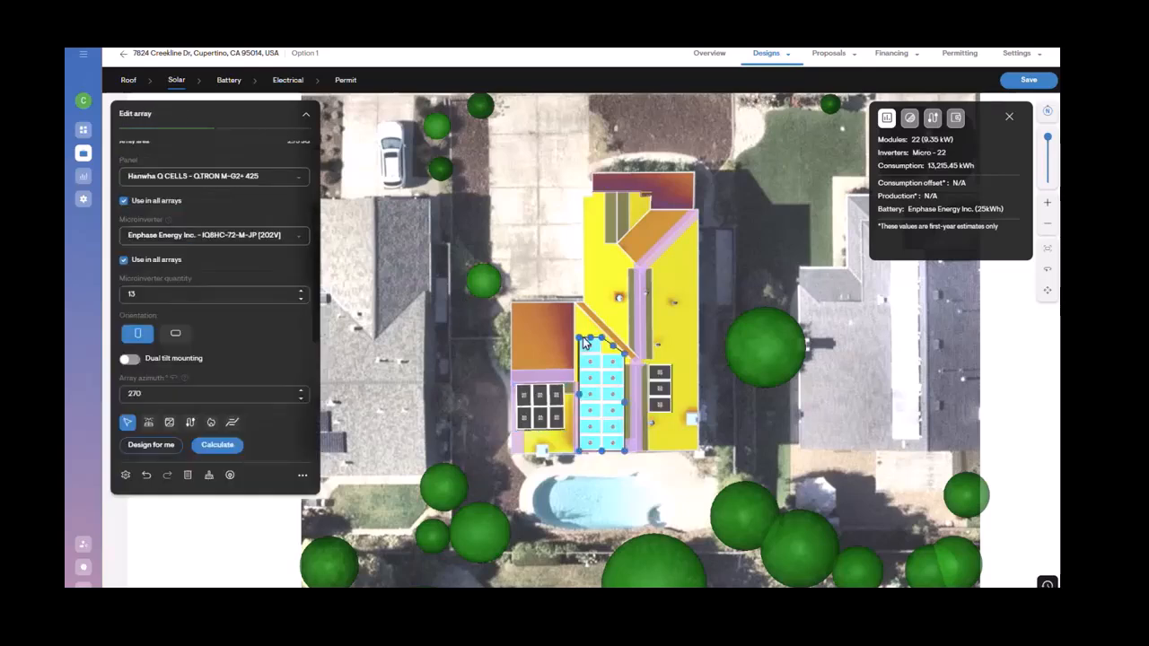
{"action": "scroll", "coordinate": [581, 340], "scroll_direction": "down", "scroll_amount": 3}
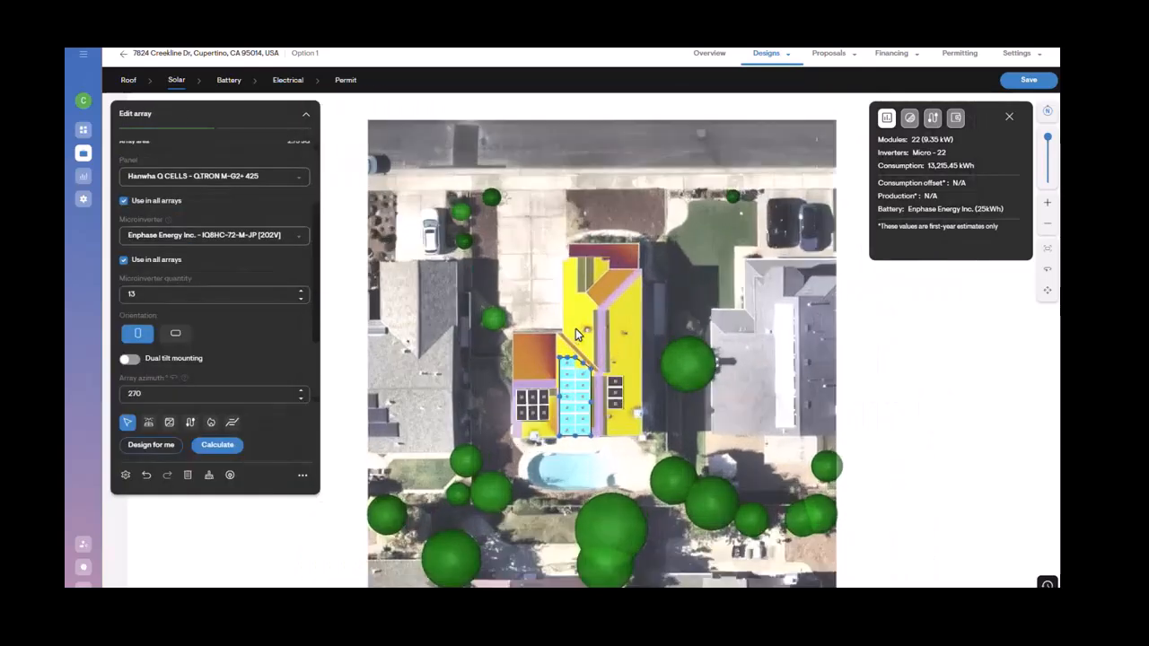
{"action": "scroll", "coordinate": [576, 331], "scroll_direction": "up", "scroll_amount": 3}
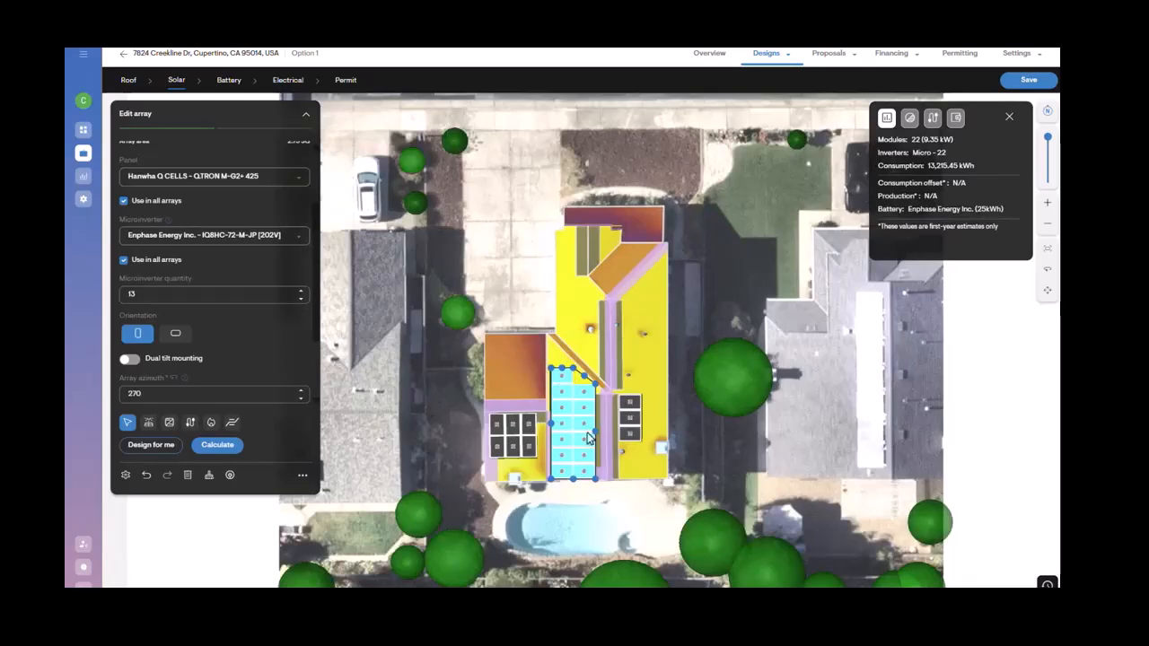
{"action": "left_click", "coordinate": [596, 484]}
{"action": "left_click_drag", "start_coordinate": [595, 484], "coordinate": [572, 476]}
{"action": "left_click", "coordinate": [573, 455]}
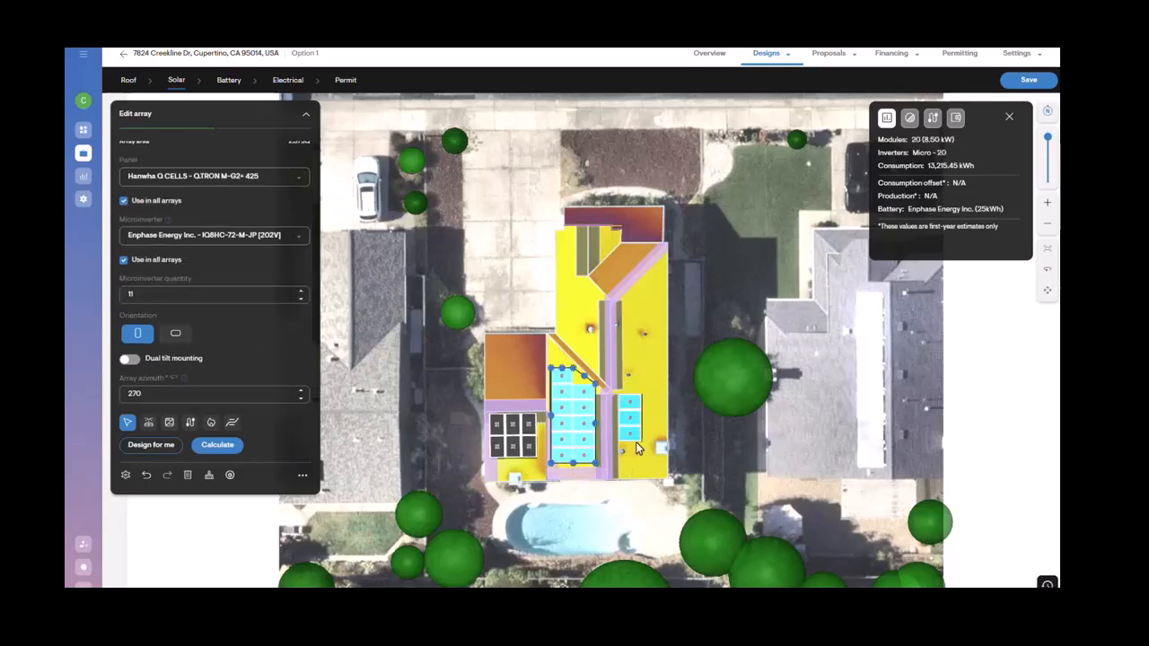
Step: Delete one panel from the small array on the right-hand roof plane
{"action": "left_click", "coordinate": [659, 504]}
{"action": "left_click", "coordinate": [630, 403]}
{"action": "left_click", "coordinate": [631, 404]}
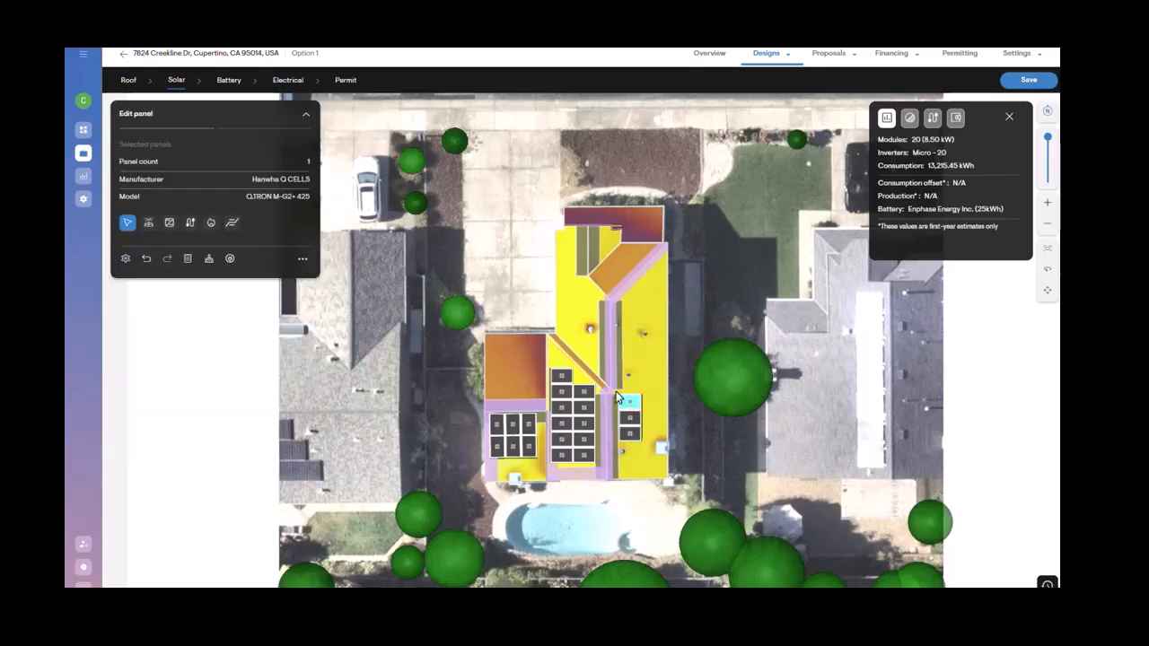
{"action": "left_click", "coordinate": [188, 259]}
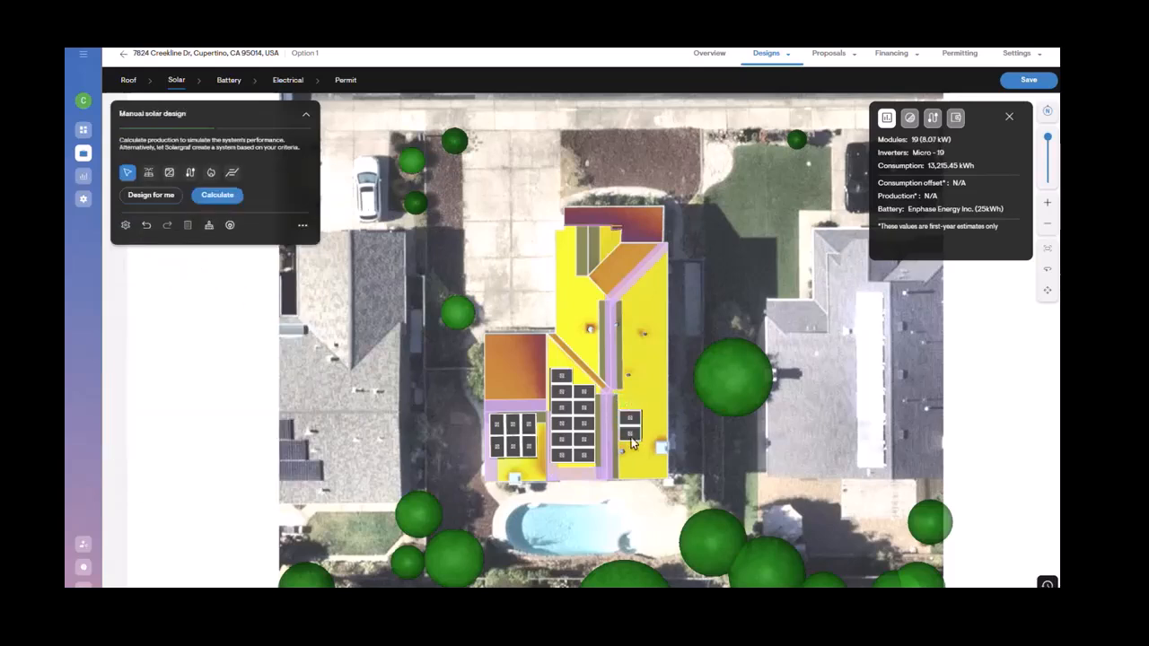
Step: Move the remaining two-panel array up onto the narrow upper roof strip
{"action": "left_click_drag", "start_coordinate": [630, 419], "coordinate": [575, 308]}
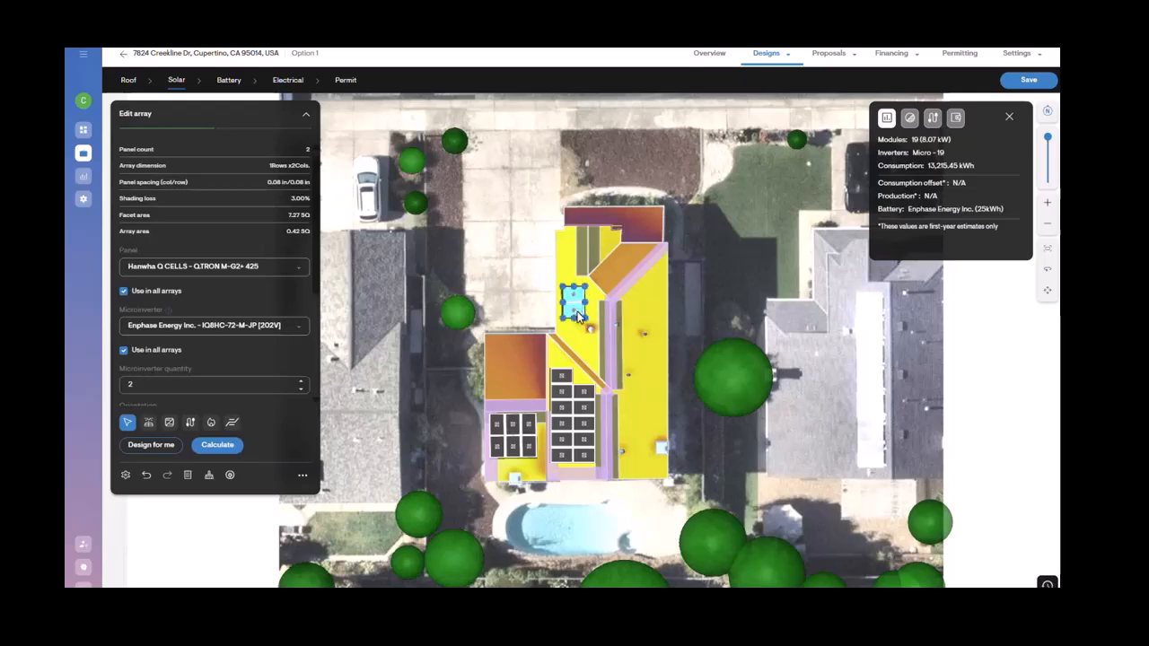
{"action": "left_click", "coordinate": [586, 323]}
{"action": "left_click", "coordinate": [573, 309]}
{"action": "left_click", "coordinate": [586, 324]}
{"action": "left_click", "coordinate": [573, 312]}
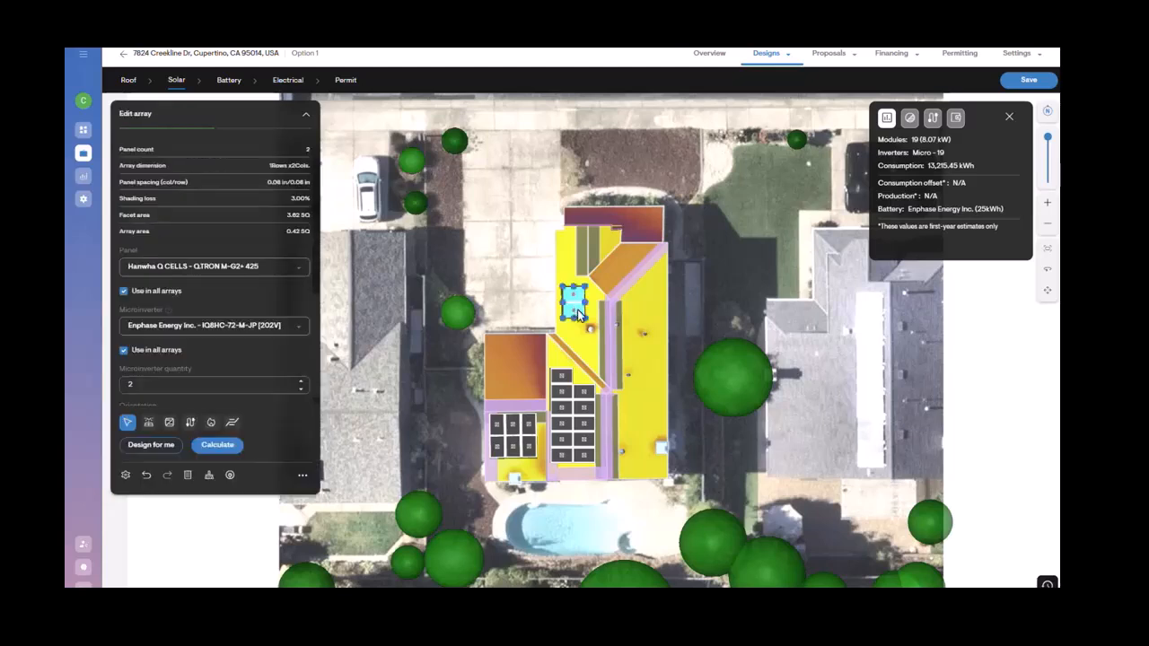
Step: Extend the moved array along the upper roof strip to four panels
{"action": "mouse_move", "coordinate": [575, 323]}
{"action": "left_mouse_down"}
{"action": "mouse_move", "coordinate": [574, 357]}
{"action": "mouse_move", "coordinate": [577, 338]}
{"action": "left_mouse_up"}
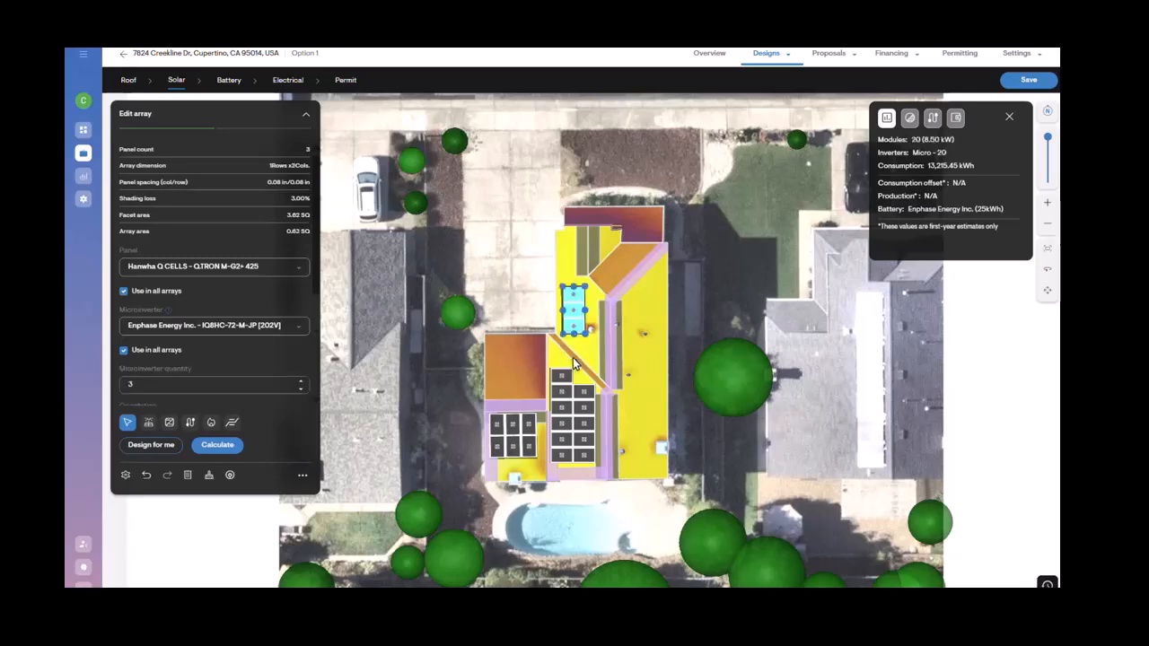
{"action": "left_click", "coordinate": [573, 289]}
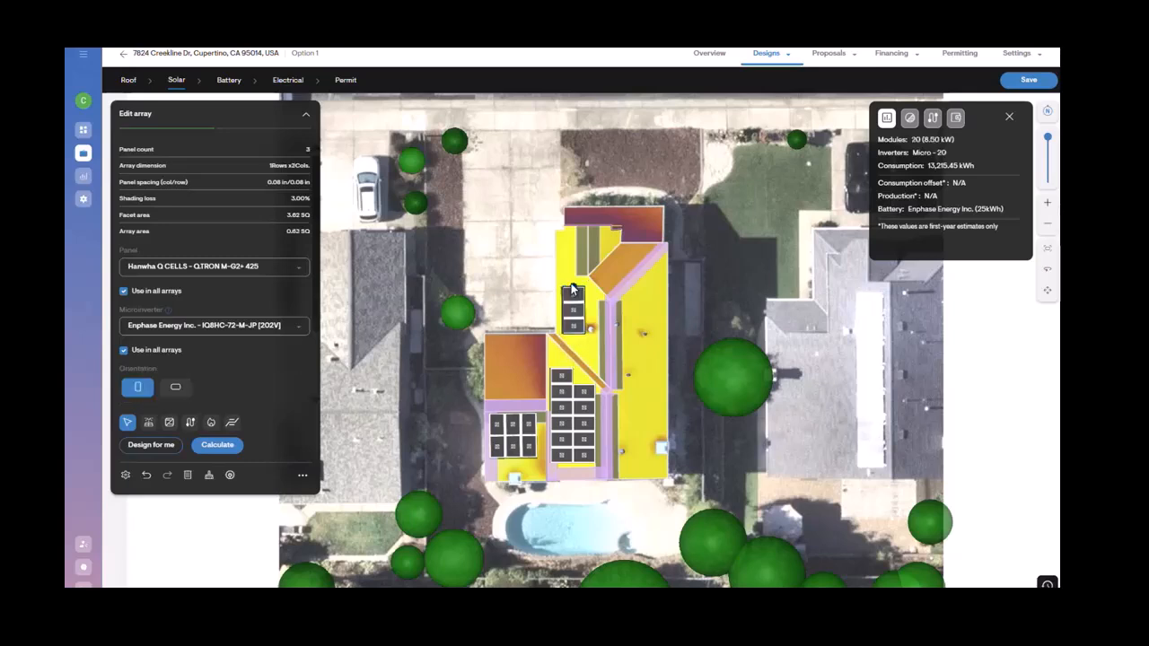
{"action": "left_click_drag", "start_coordinate": [574, 283], "coordinate": [572, 262]}
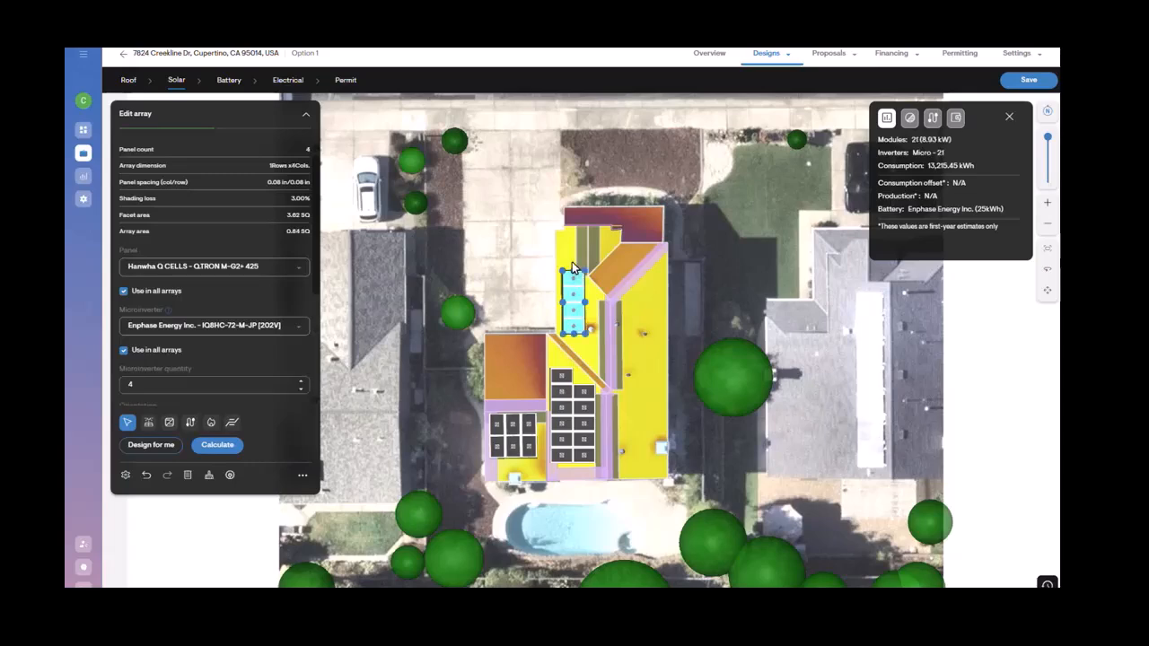
{"action": "left_click", "coordinate": [623, 378]}
{"action": "left_click", "coordinate": [574, 316]}
{"action": "left_click_drag", "start_coordinate": [575, 316], "coordinate": [572, 322]}
{"action": "left_click", "coordinate": [656, 408]}
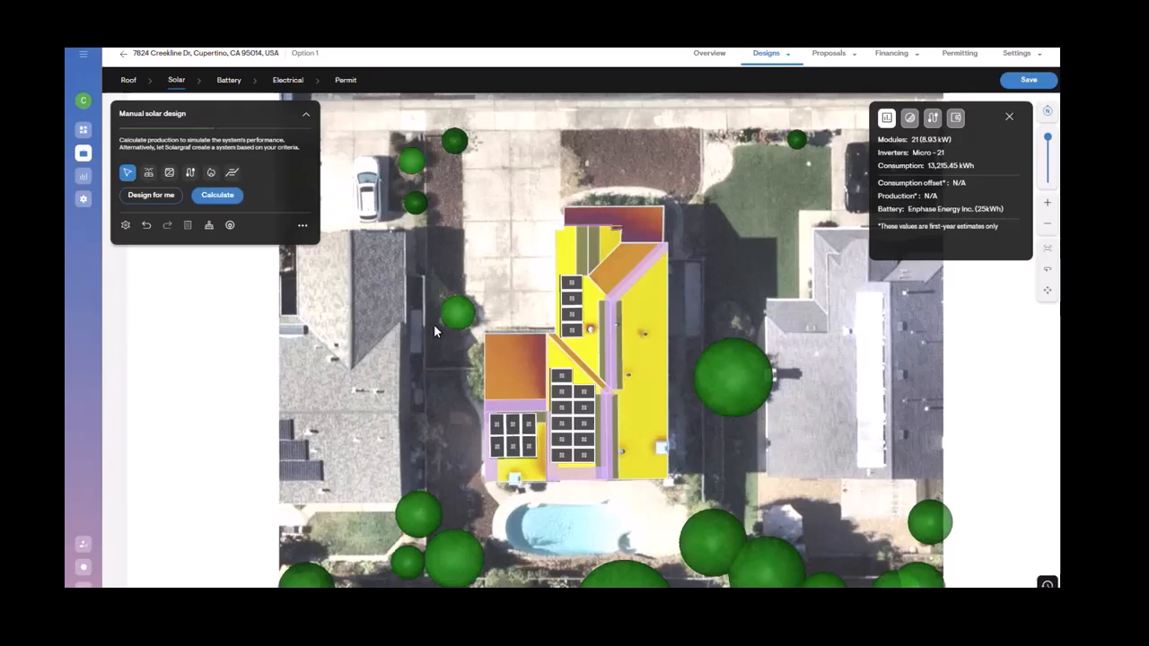
Step: Delete all panels from the design and start designing the solar system manually
{"action": "left_click", "coordinate": [205, 231]}
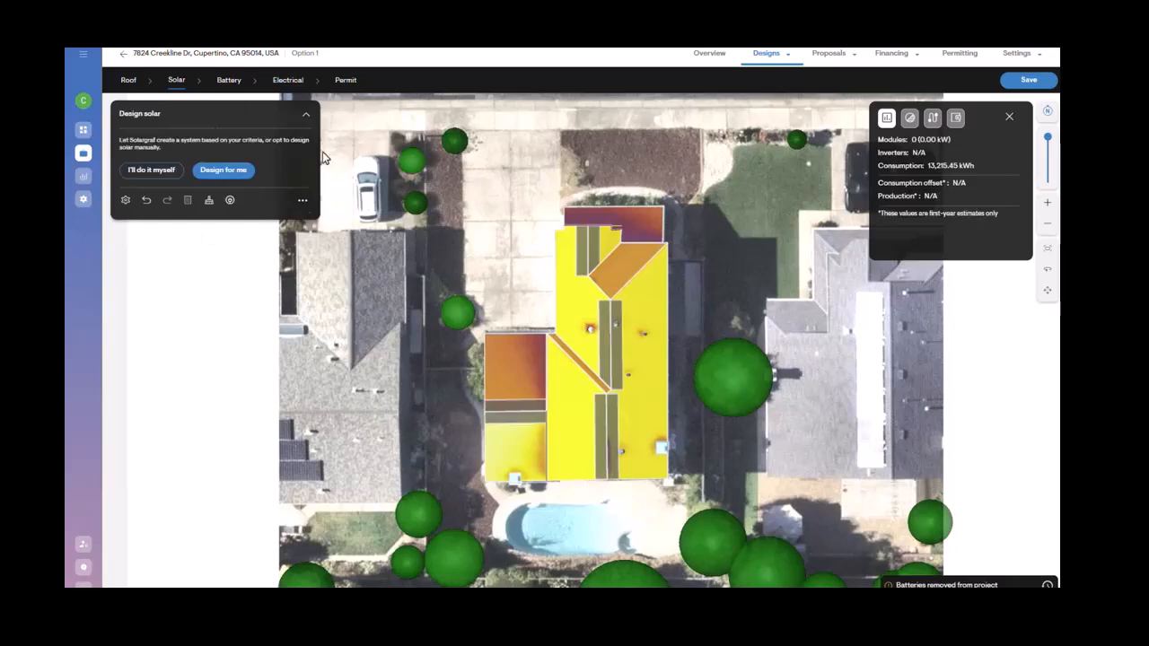
{"action": "left_click", "coordinate": [149, 173]}
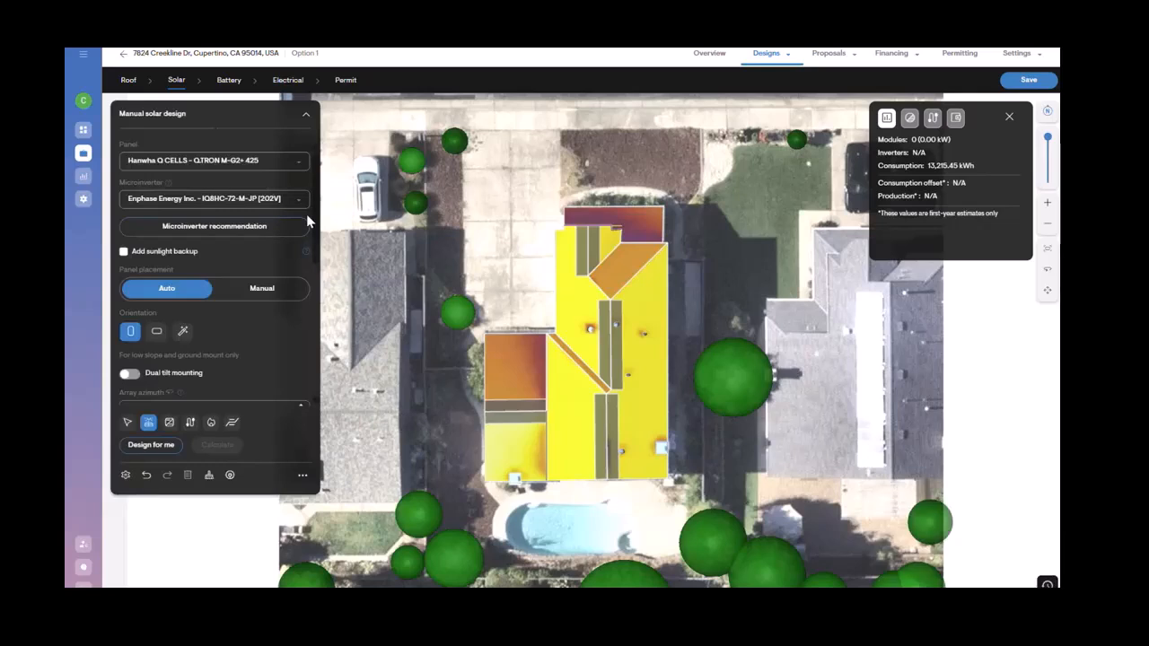
Step: Try auto-placing panels on several roof faces, then clear them all
{"action": "scroll", "coordinate": [274, 277], "scroll_direction": "down", "scroll_amount": 1}
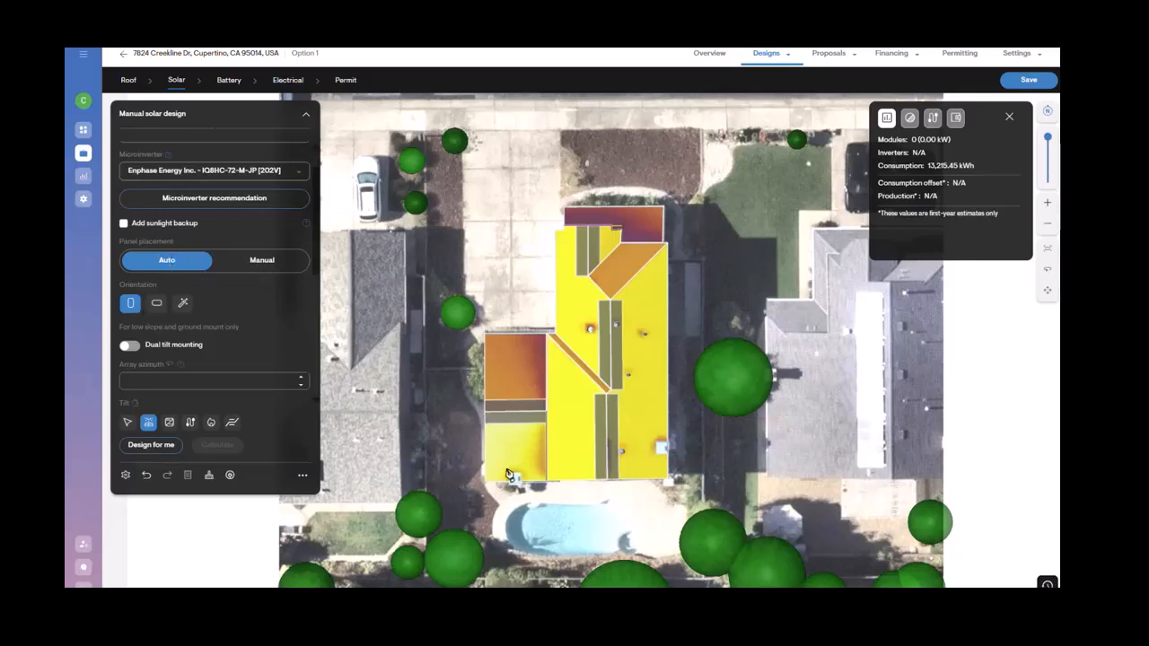
{"action": "left_click", "coordinate": [576, 438]}
{"action": "left_click", "coordinate": [647, 403]}
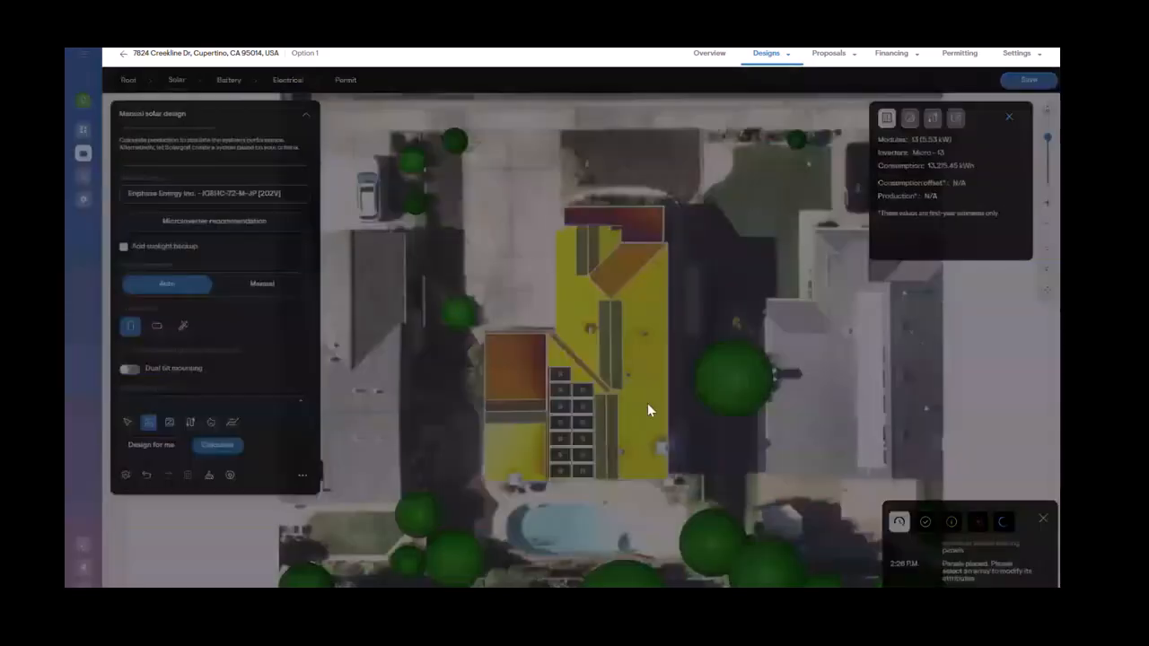
{"action": "left_click", "coordinate": [578, 299]}
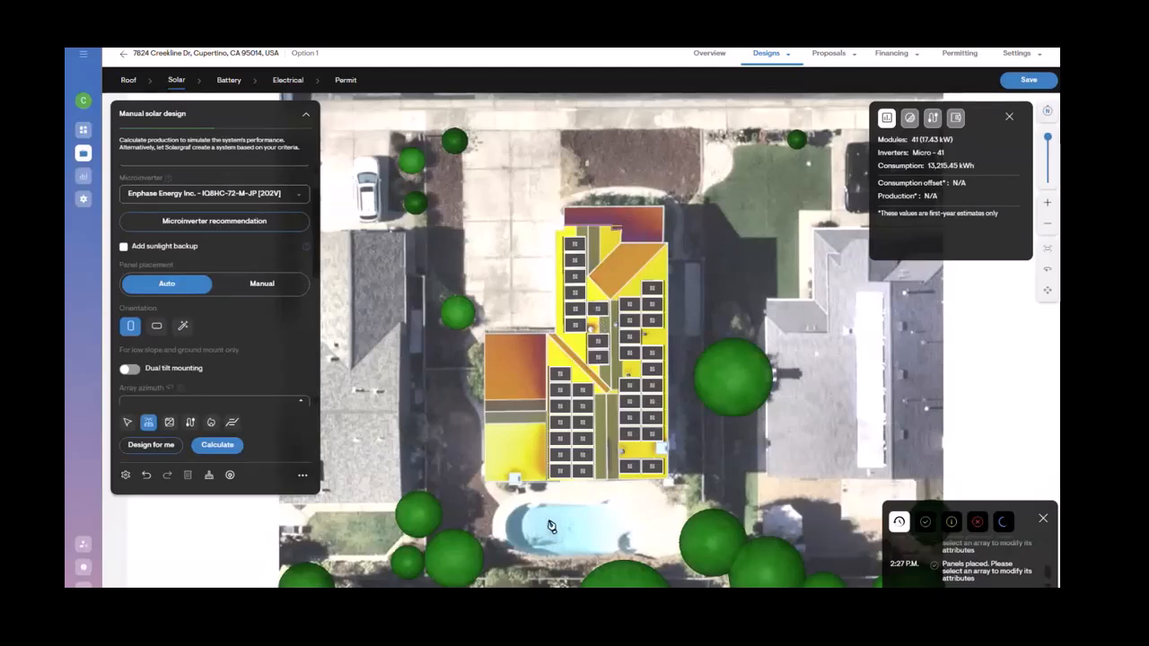
{"action": "left_click", "coordinate": [209, 475]}
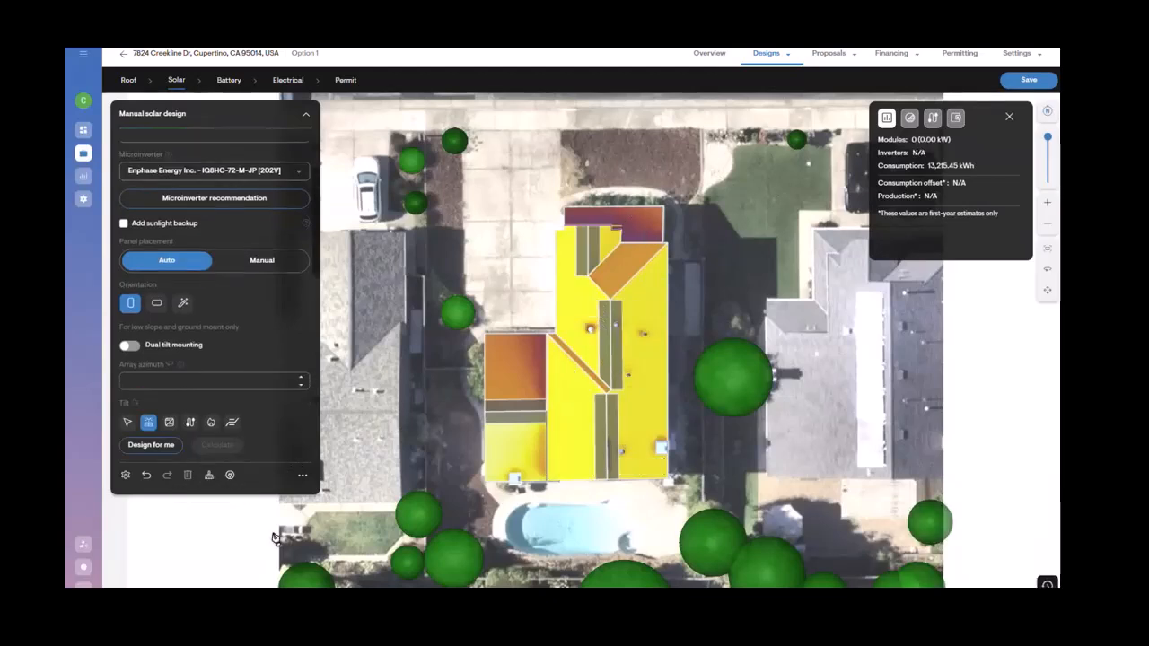
Step: Switch to manual placement and place six portrait panels in a column on the lower-left roof plane
{"action": "left_click", "coordinate": [272, 263]}
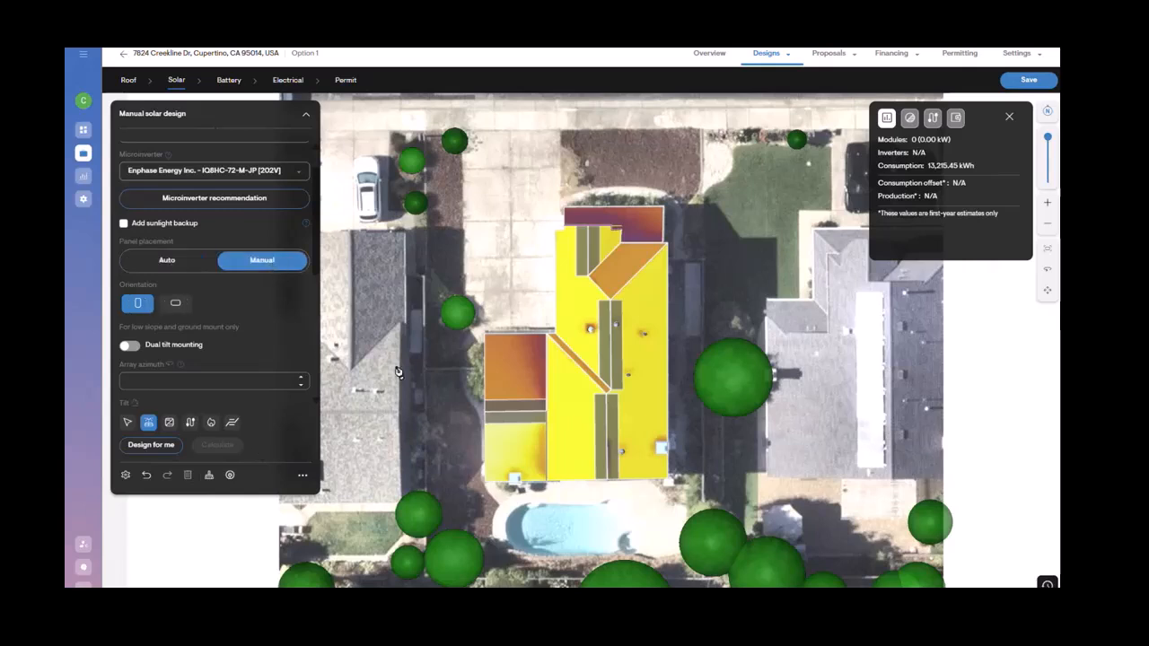
{"action": "left_click", "coordinate": [566, 375]}
{"action": "left_click", "coordinate": [571, 392]}
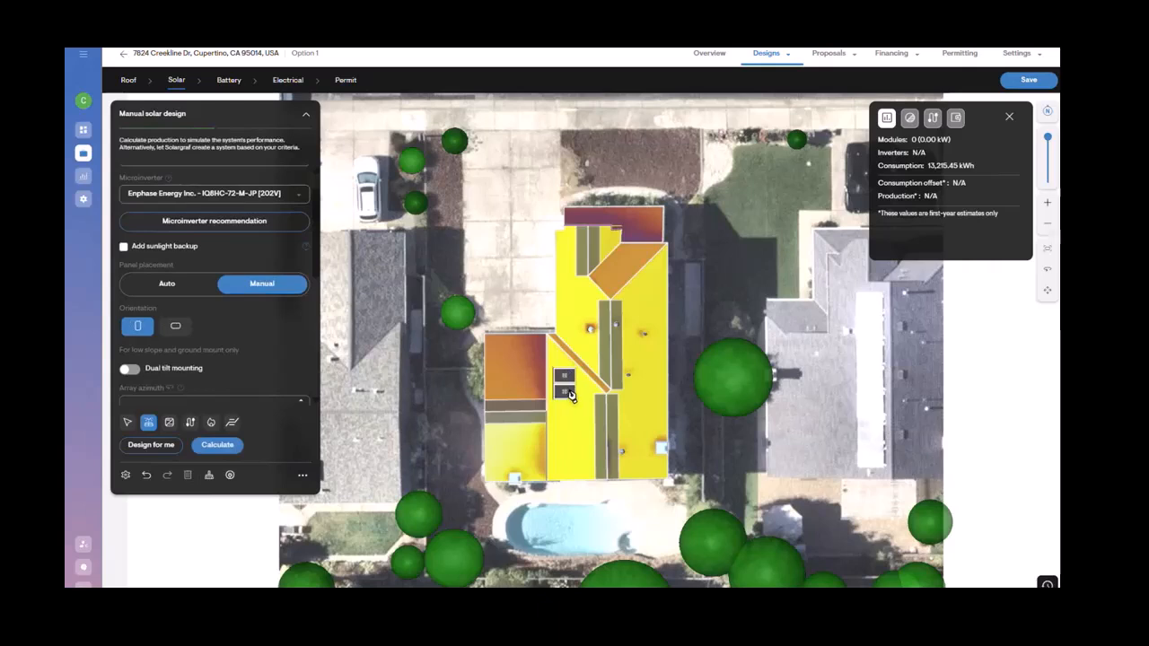
{"action": "left_click", "coordinate": [571, 407]}
{"action": "left_click", "coordinate": [569, 423]}
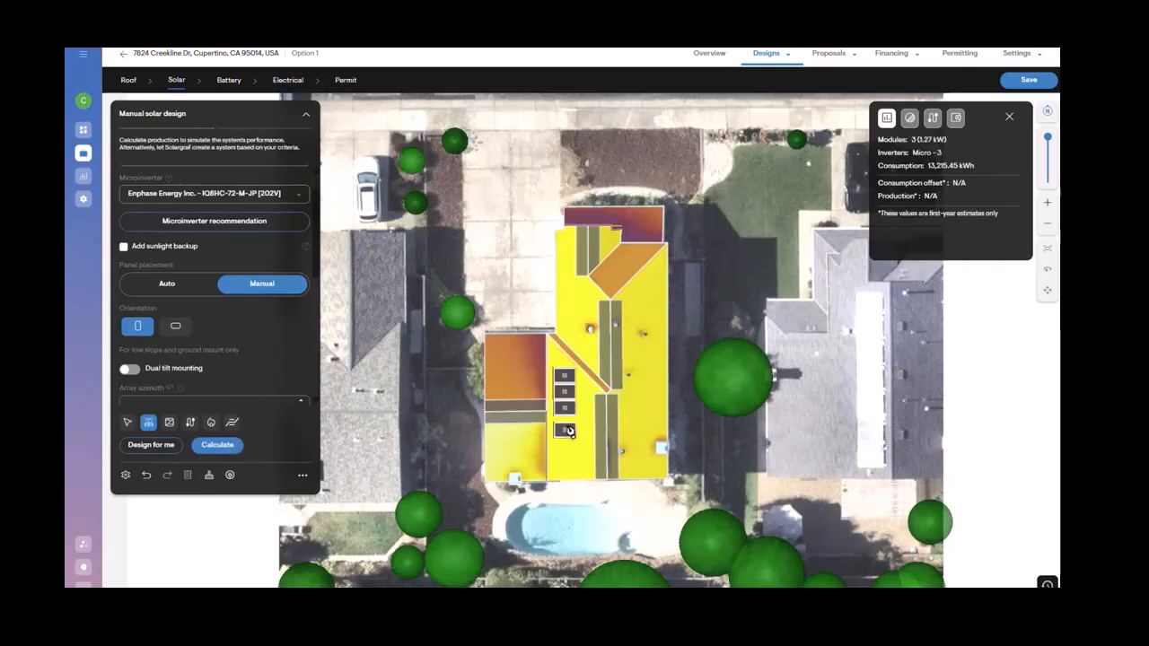
{"action": "left_click", "coordinate": [567, 440]}
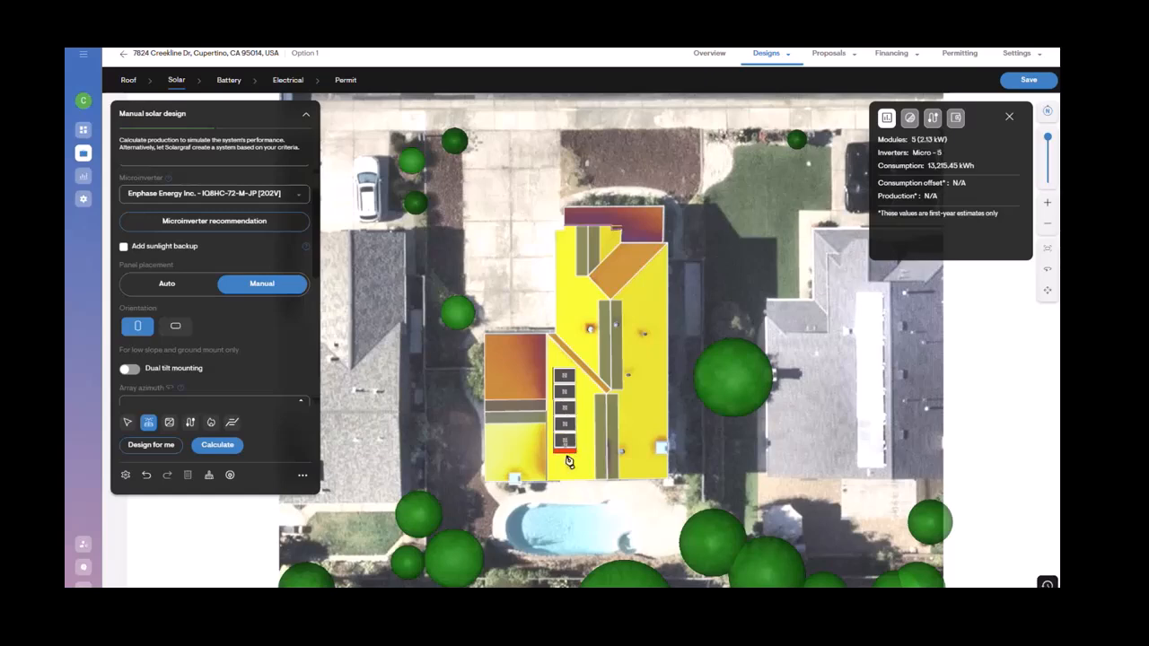
{"action": "left_click", "coordinate": [566, 460]}
Step: Switch to landscape orientation and place three panels beside the portrait column
{"action": "left_click", "coordinate": [174, 329]}
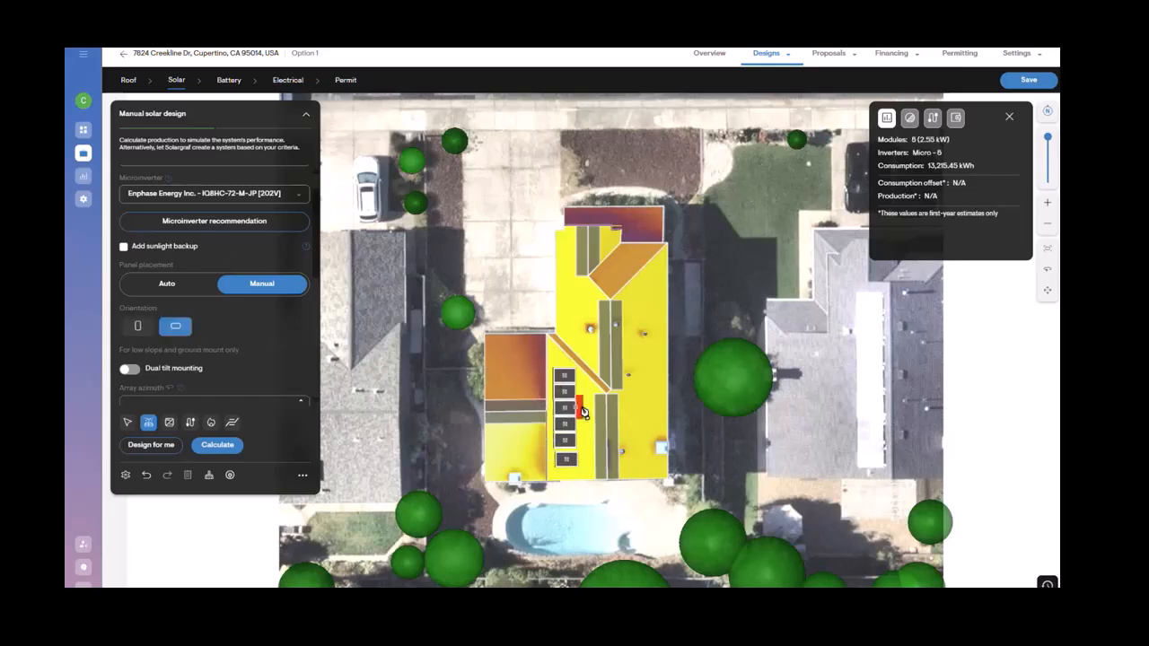
{"action": "left_click", "coordinate": [588, 397]}
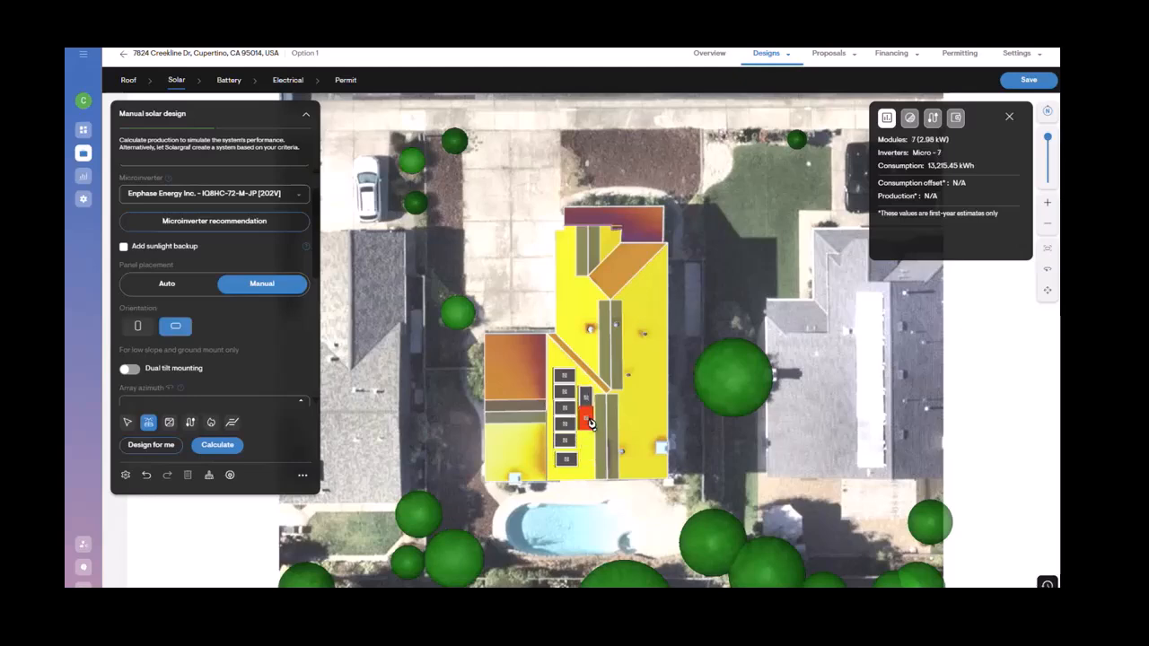
{"action": "left_click", "coordinate": [588, 423]}
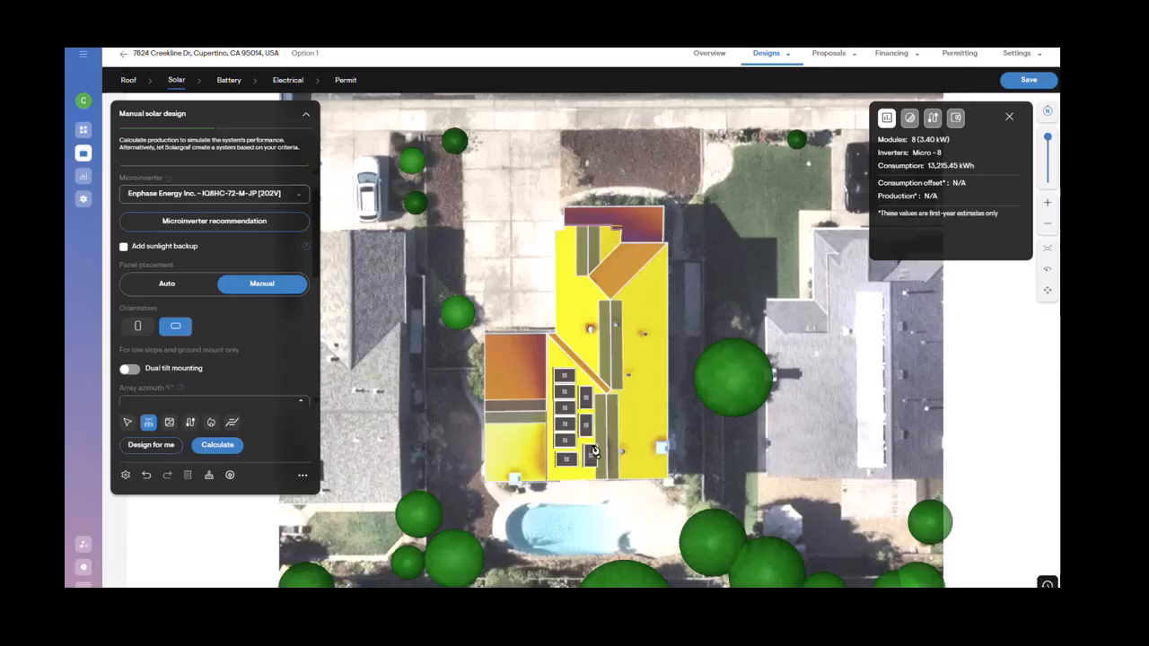
{"action": "left_click", "coordinate": [589, 449]}
{"action": "left_click", "coordinate": [128, 422]}
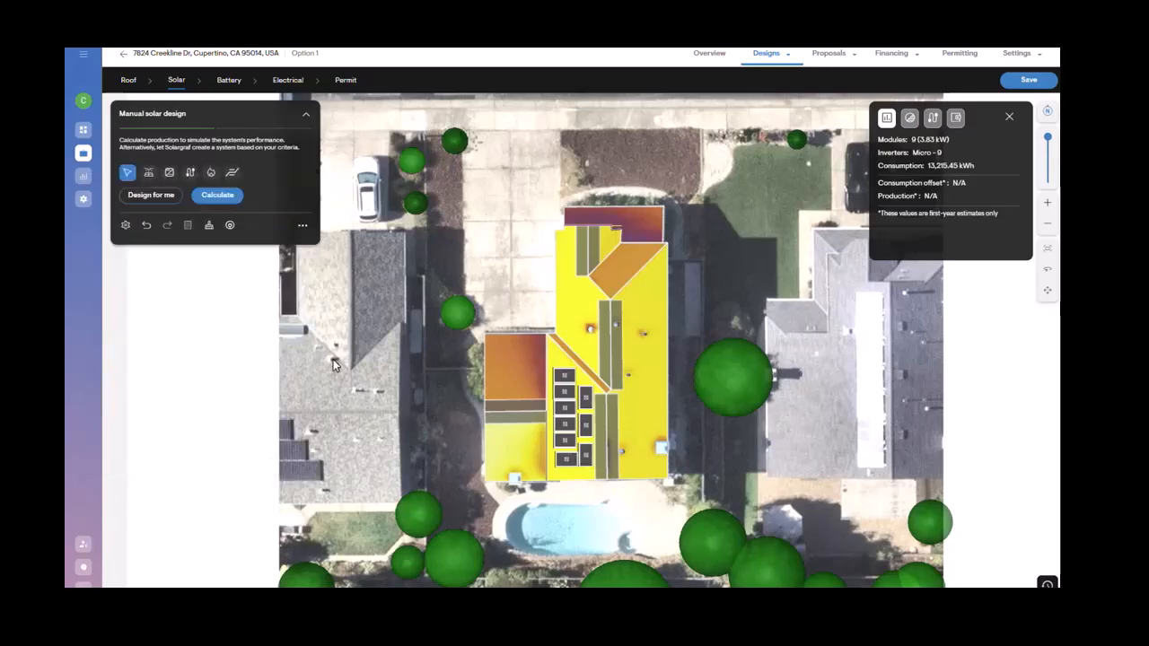
Step: Delete all the manually placed panels
{"action": "left_click", "coordinate": [588, 460]}
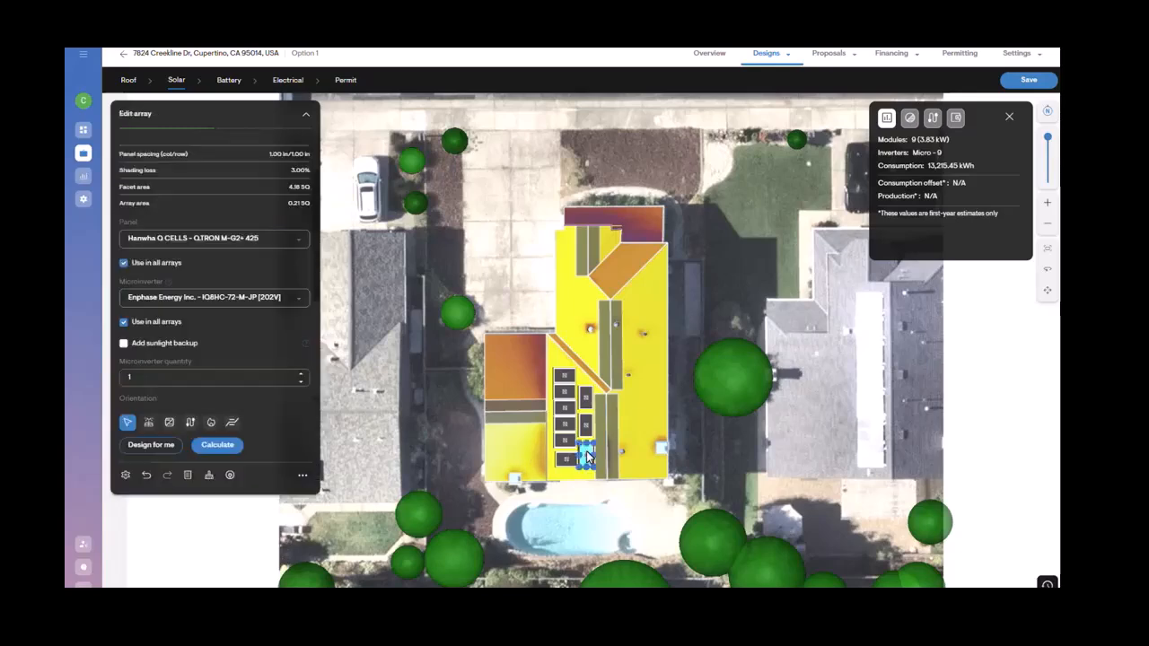
{"action": "left_click_drag", "start_coordinate": [588, 459], "coordinate": [588, 453]}
{"action": "key", "text": "Delete"}
{"action": "left_click", "coordinate": [585, 402]}
{"action": "left_click_drag", "start_coordinate": [585, 398], "coordinate": [588, 429]}
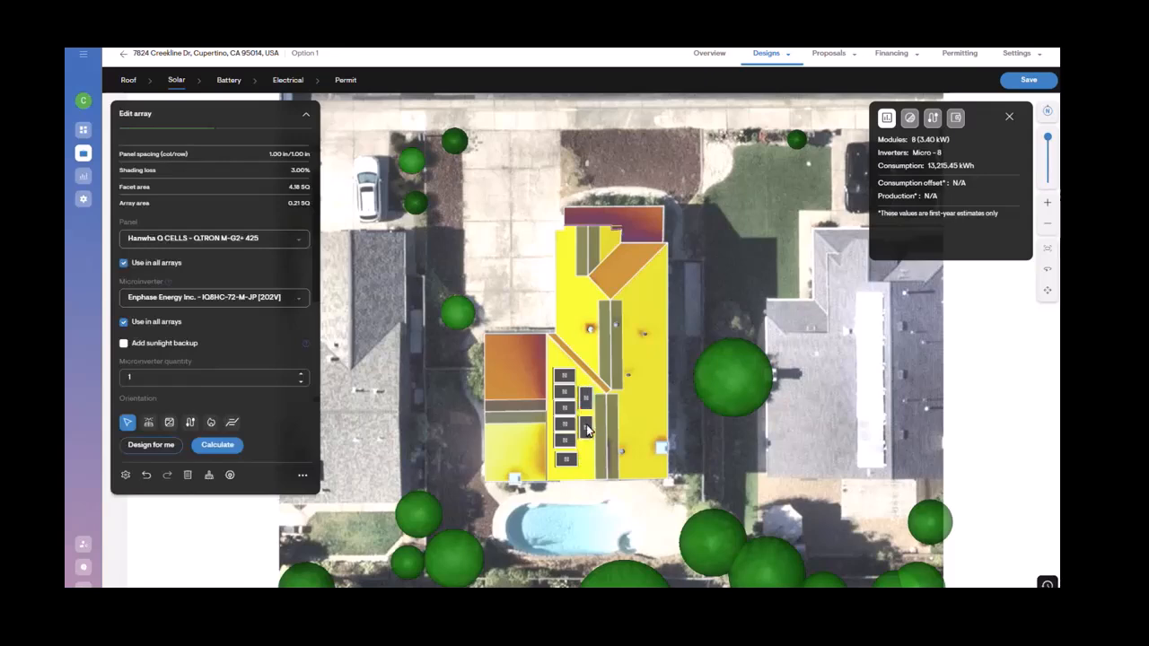
{"action": "key", "text": "Delete"}
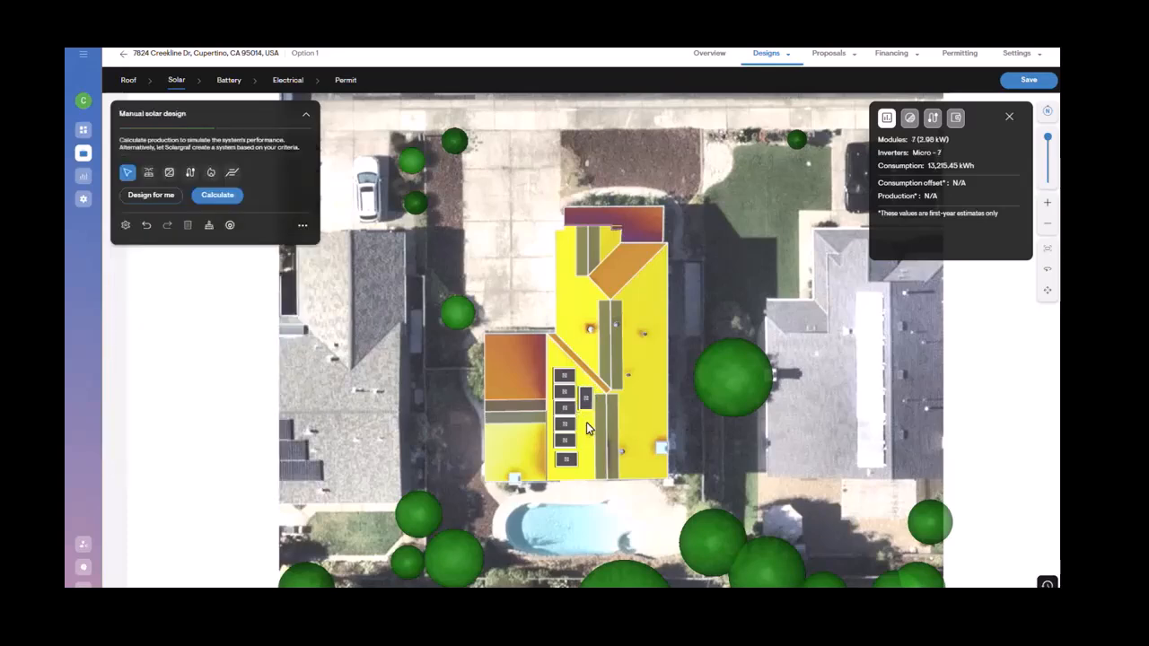
{"action": "left_click", "coordinate": [586, 402]}
{"action": "key", "text": "Delete"}
{"action": "left_click", "coordinate": [567, 458]}
{"action": "left_click", "coordinate": [567, 461]}
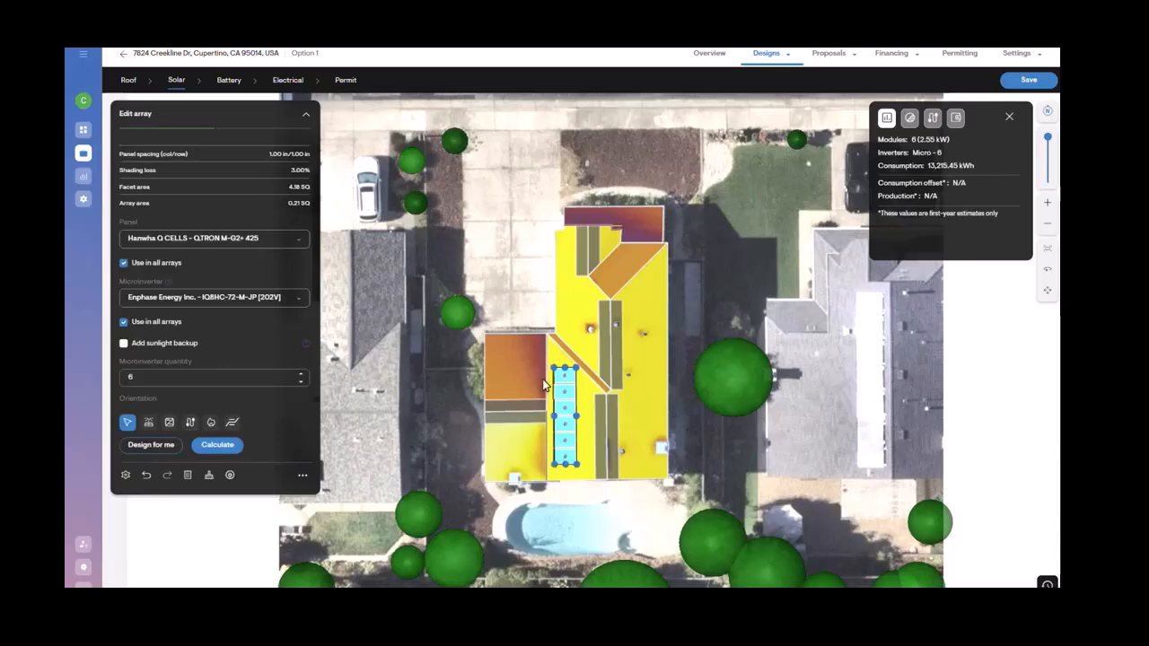
{"action": "key", "text": "Delete"}
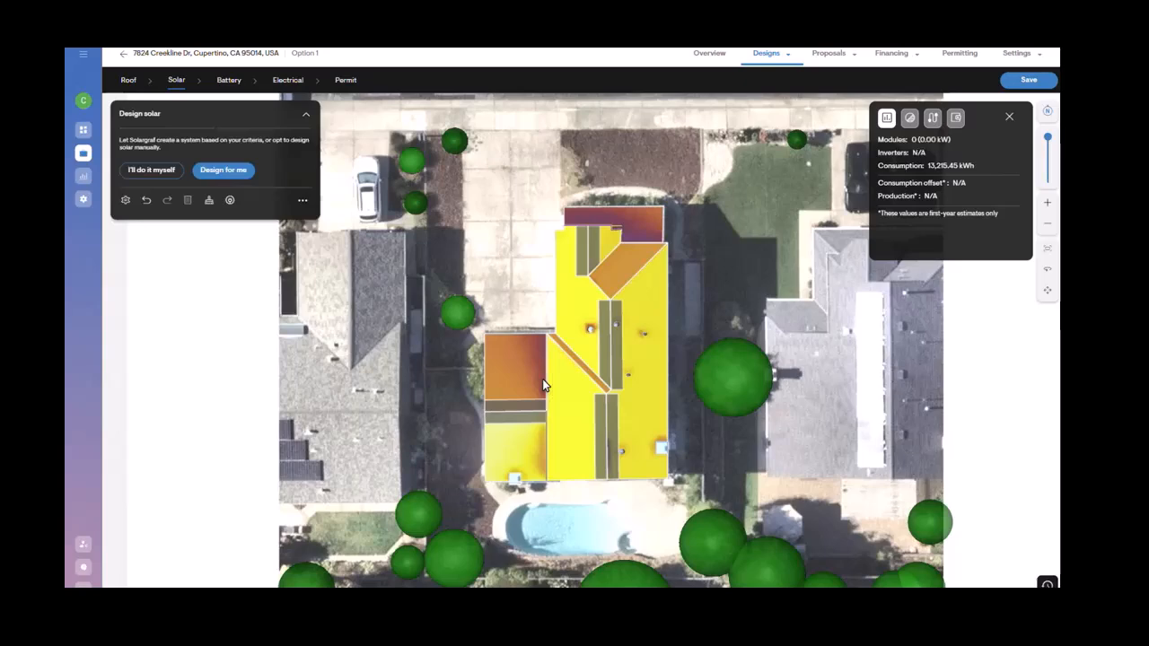
Step: Restart manual placement in portrait orientation and drag out a panel array across the lower roof planes
{"action": "left_click", "coordinate": [141, 177]}
{"action": "left_click", "coordinate": [283, 261]}
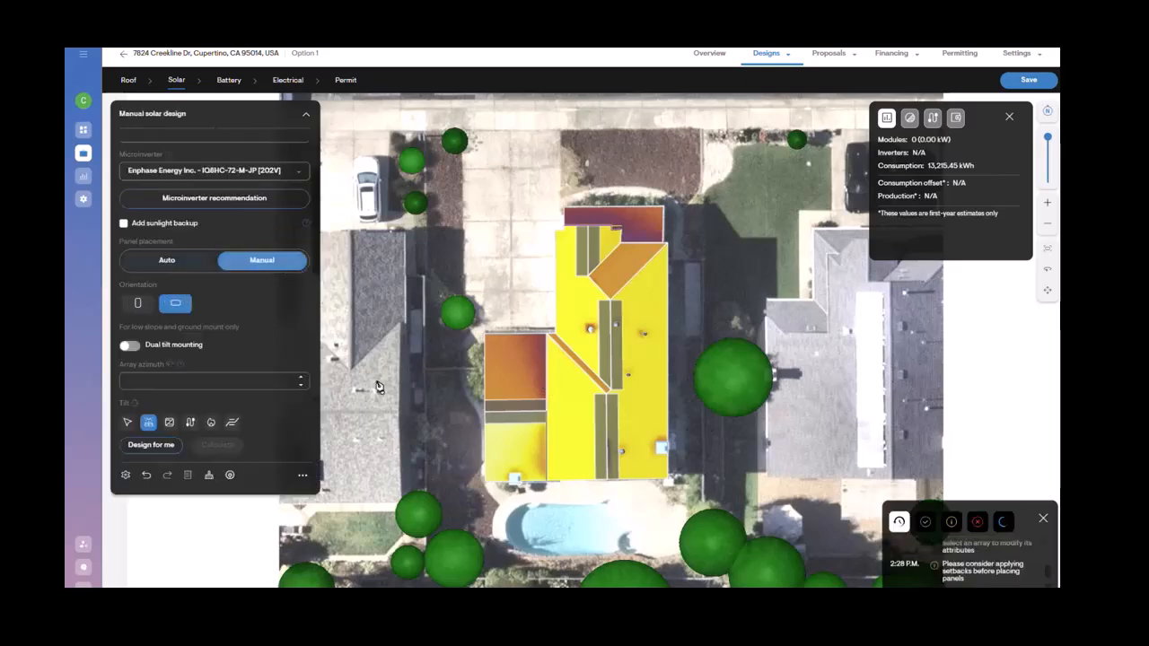
{"action": "left_click", "coordinate": [139, 303]}
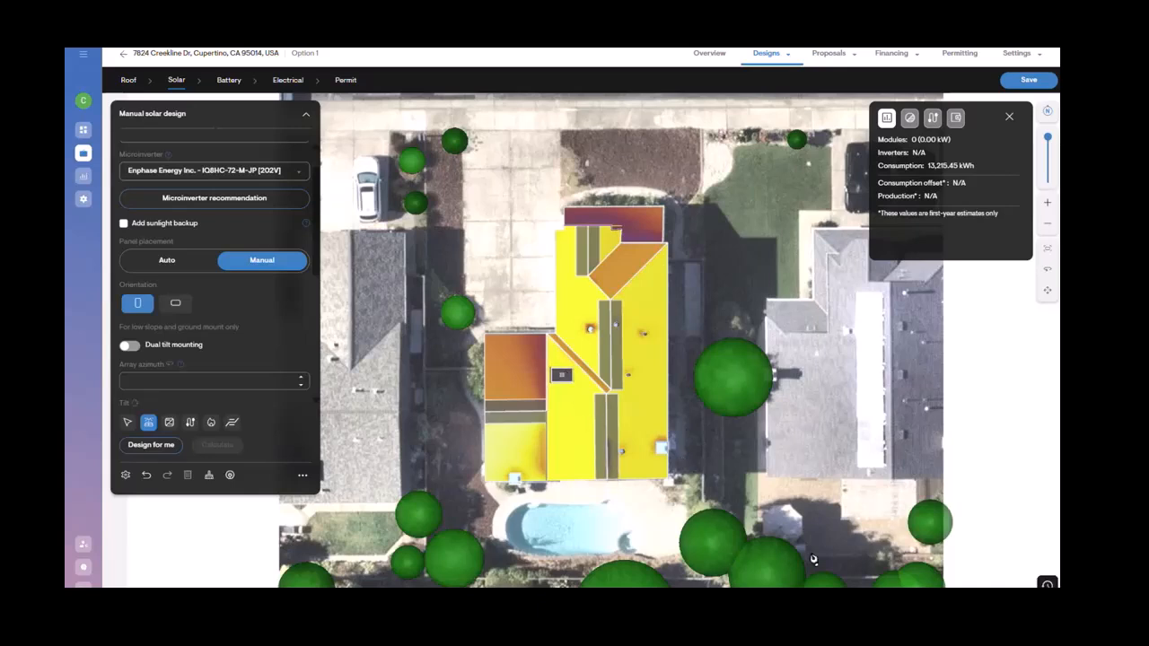
{"action": "left_click", "coordinate": [663, 396]}
{"action": "left_click", "coordinate": [566, 394]}
{"action": "left_click_drag", "start_coordinate": [570, 395], "coordinate": [723, 458]}
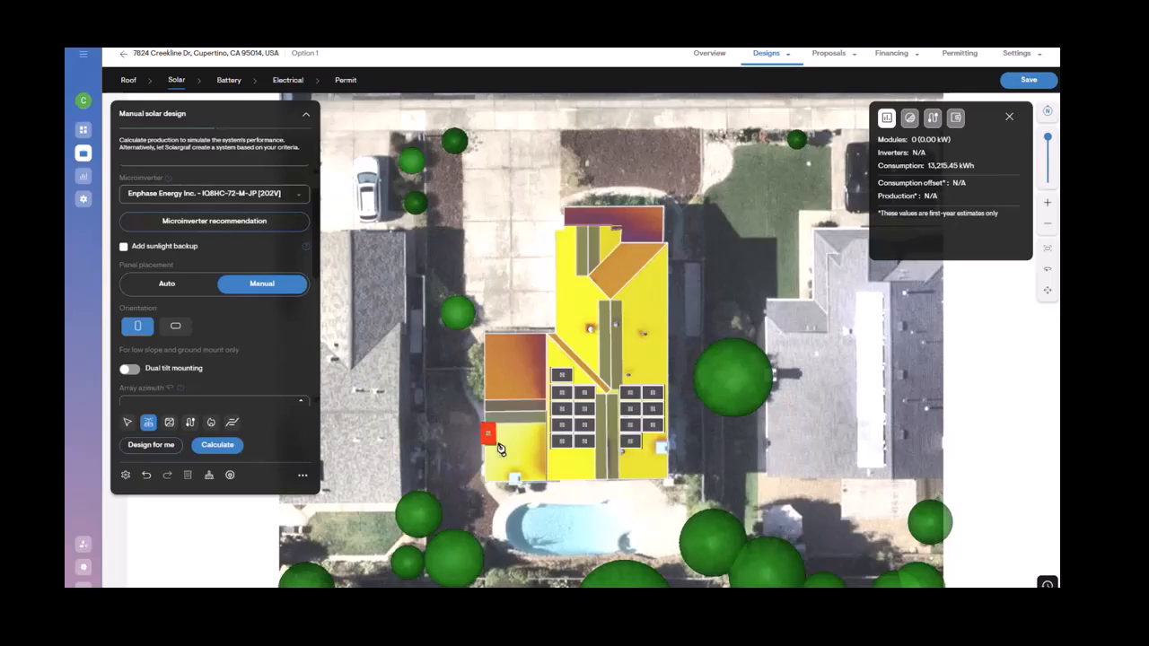
Step: Switch to auto placement, fill the lower-left roof plane with portrait panels, and calculate the system's production
{"action": "left_click", "coordinate": [167, 283]}
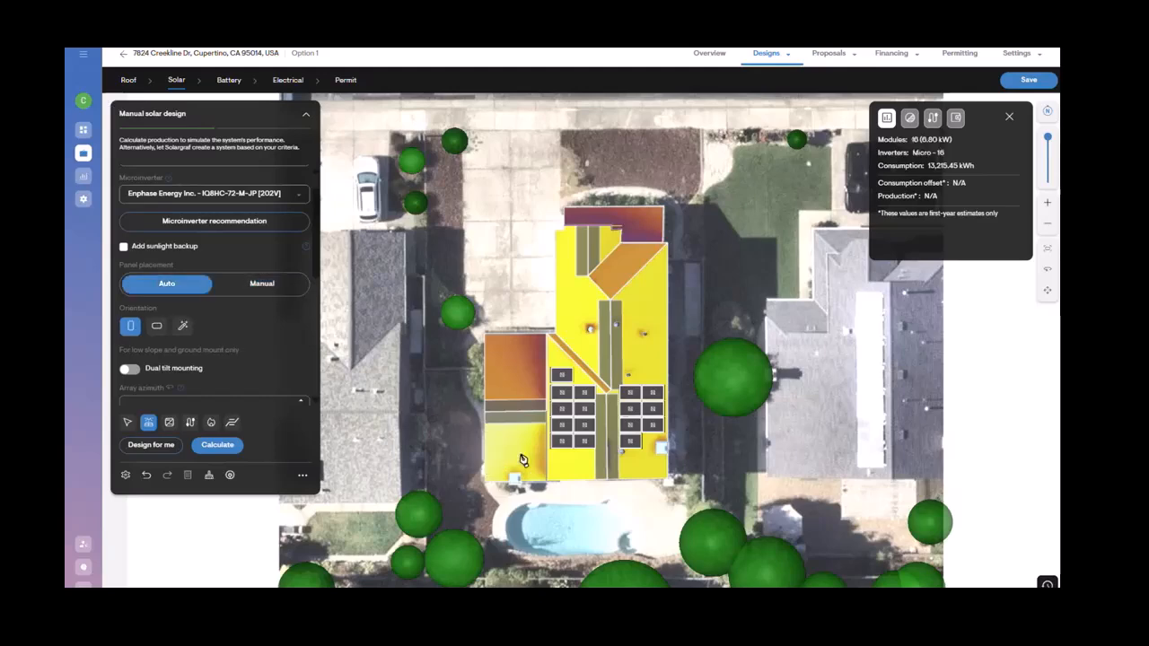
{"action": "left_click", "coordinate": [523, 461]}
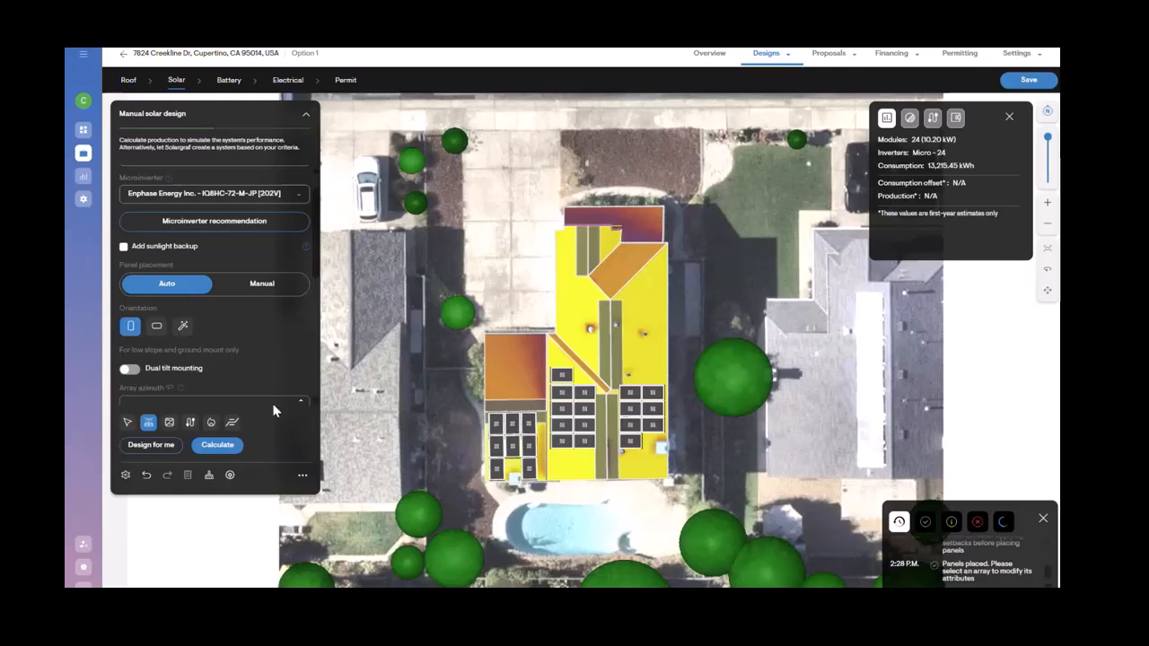
{"action": "left_click", "coordinate": [212, 444]}
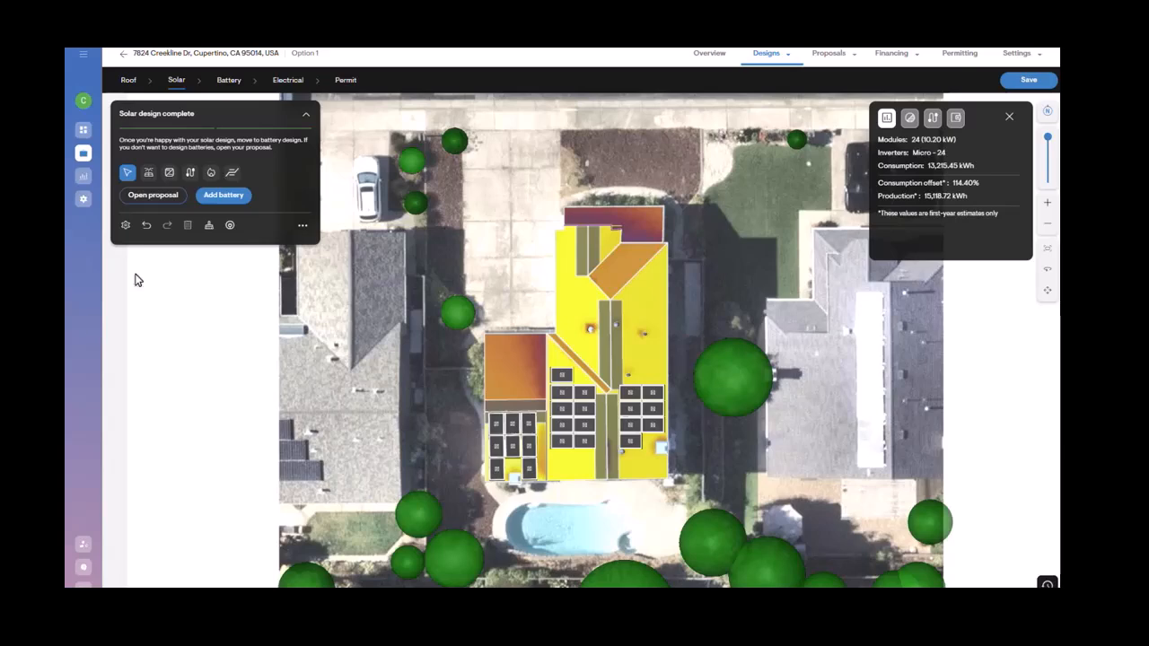
Step: Open the design tool settings, review the preferences, and save them so setbacks and pathways apply
{"action": "left_click", "coordinate": [125, 226]}
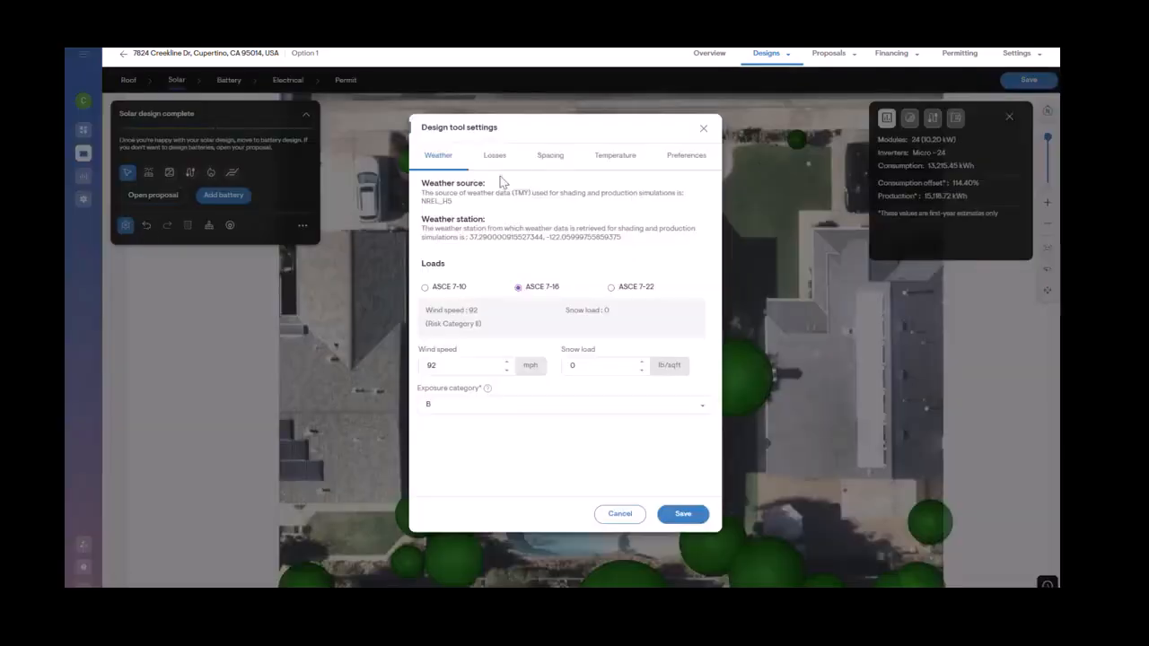
{"action": "left_click", "coordinate": [680, 168]}
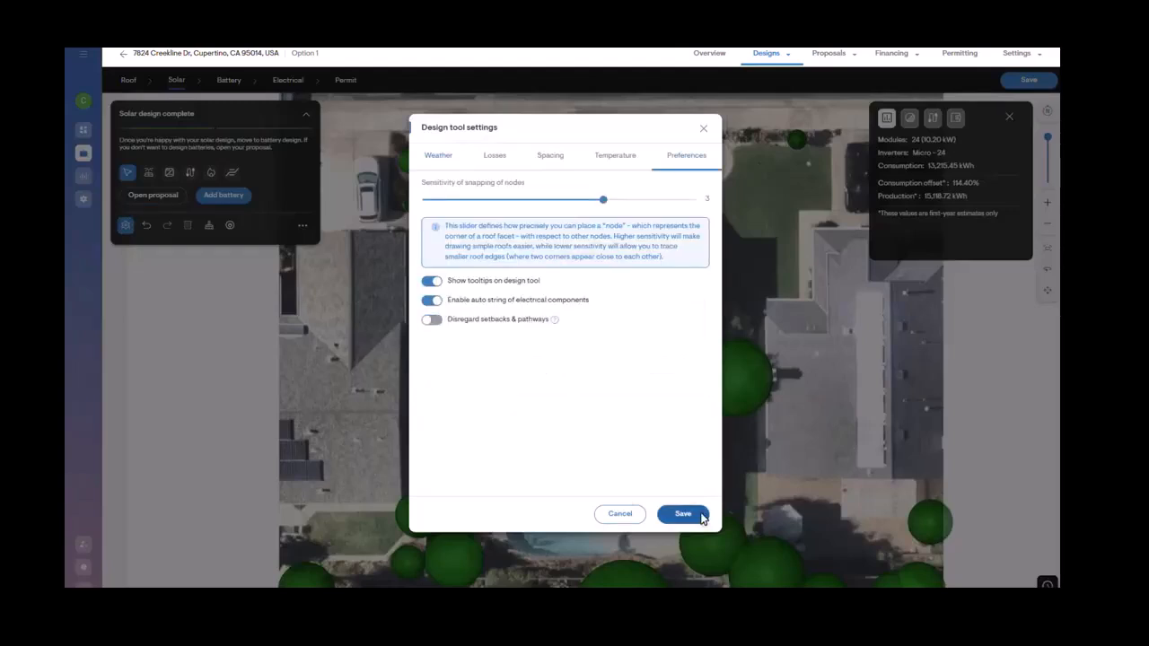
{"action": "left_click", "coordinate": [683, 513]}
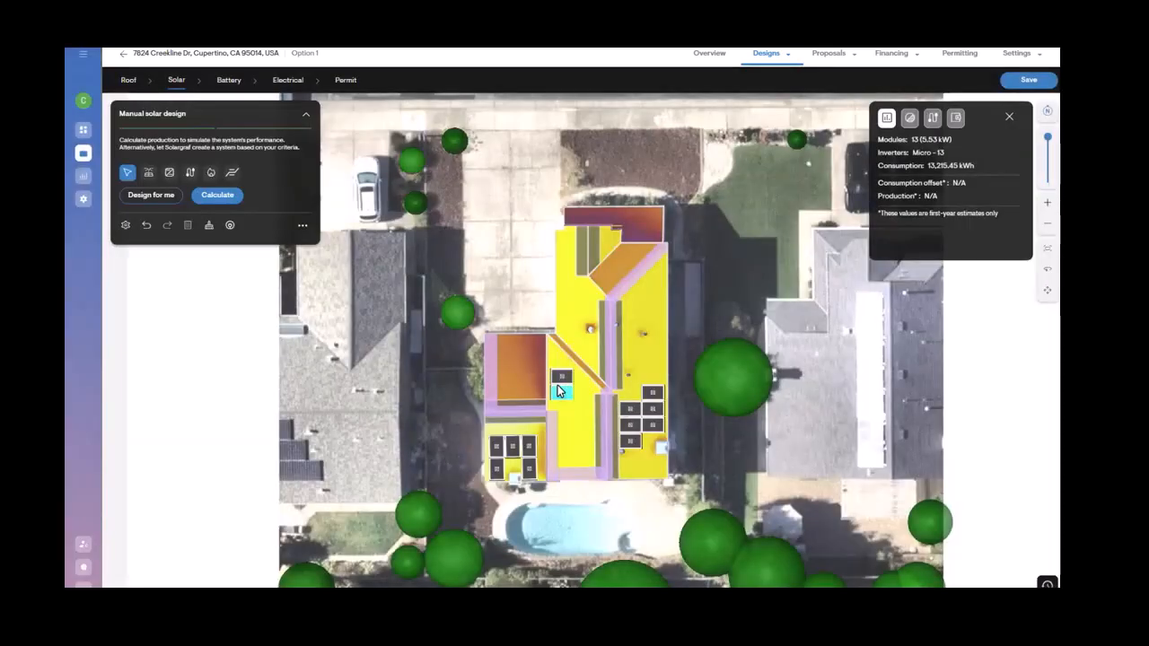
{"action": "left_click", "coordinate": [150, 196]}
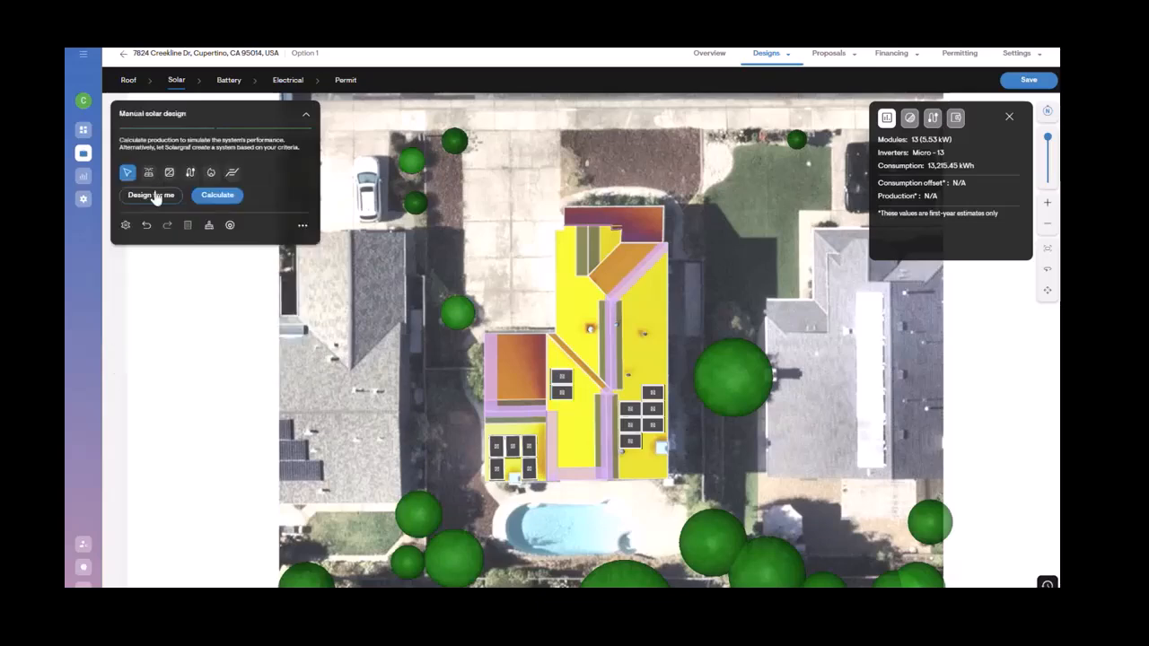
{"action": "left_click", "coordinate": [154, 196]}
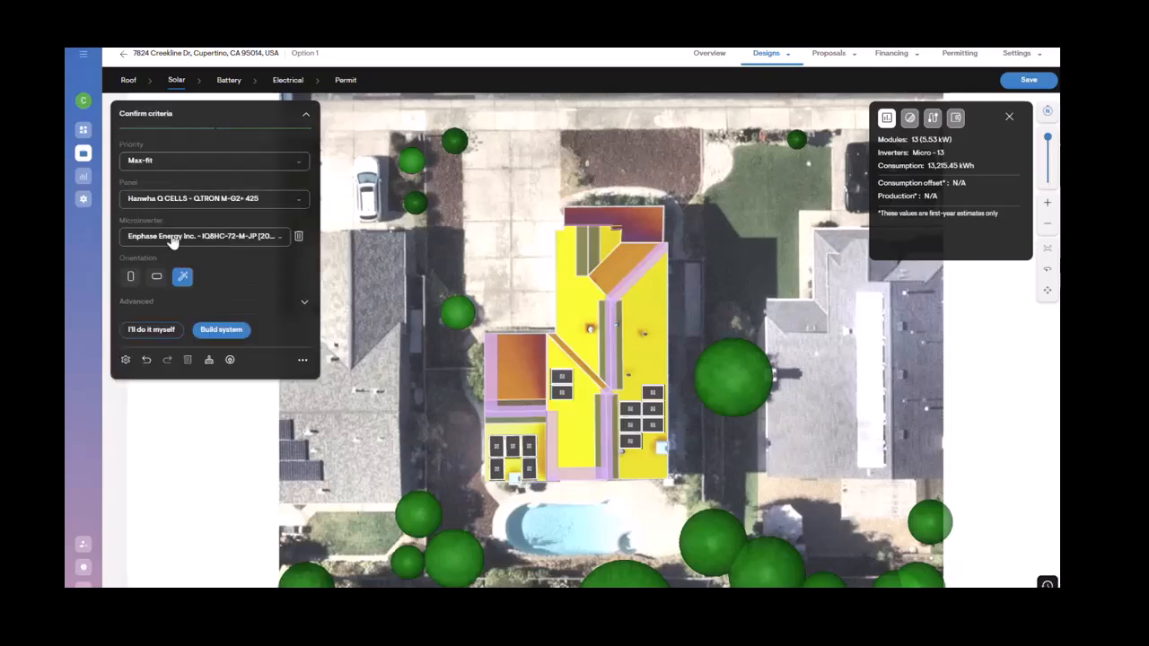
{"action": "left_click", "coordinate": [151, 329]}
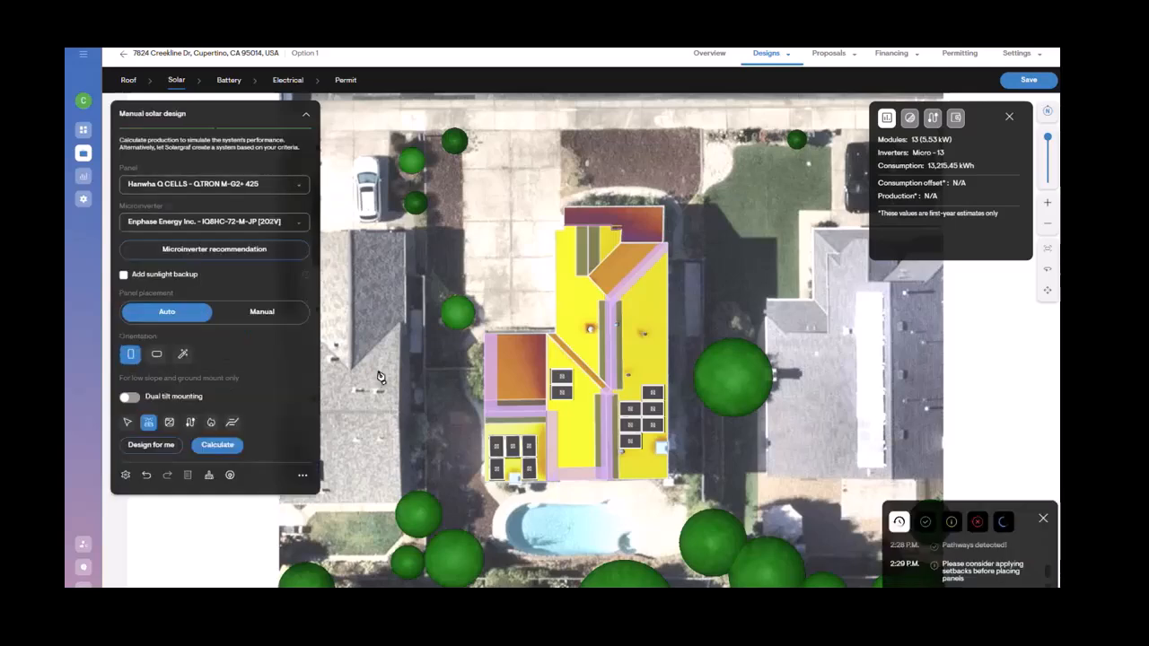
Step: Auto-fill the central roof plane with panels and calculate the system's production
{"action": "left_click", "coordinate": [564, 416]}
{"action": "left_click", "coordinate": [220, 446]}
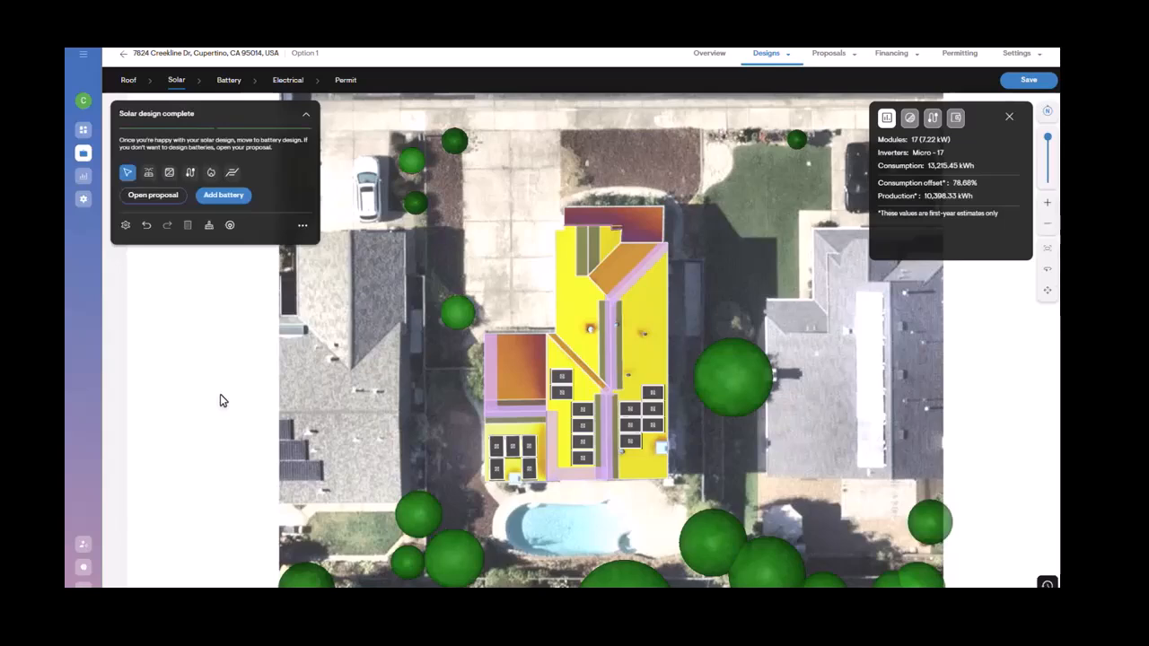
Step: Stretch the panel array on the right roof plane upward to about 2 rows by 10 columns and recalculate production
{"action": "left_click", "coordinate": [643, 409]}
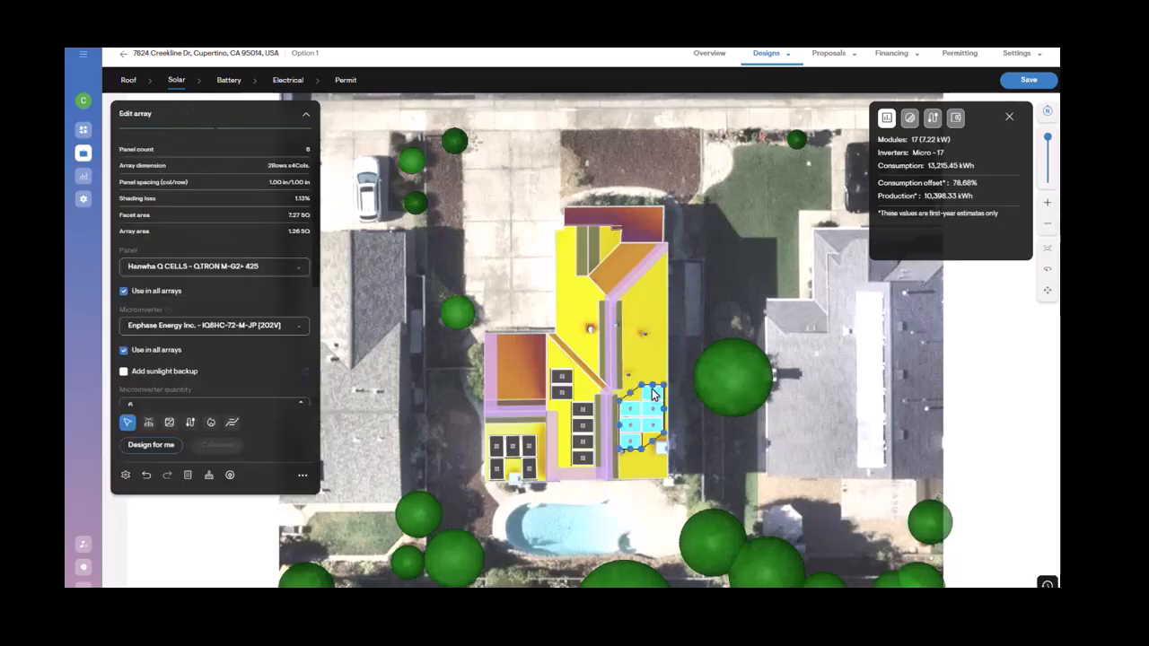
{"action": "left_click_drag", "start_coordinate": [642, 388], "coordinate": [630, 309]}
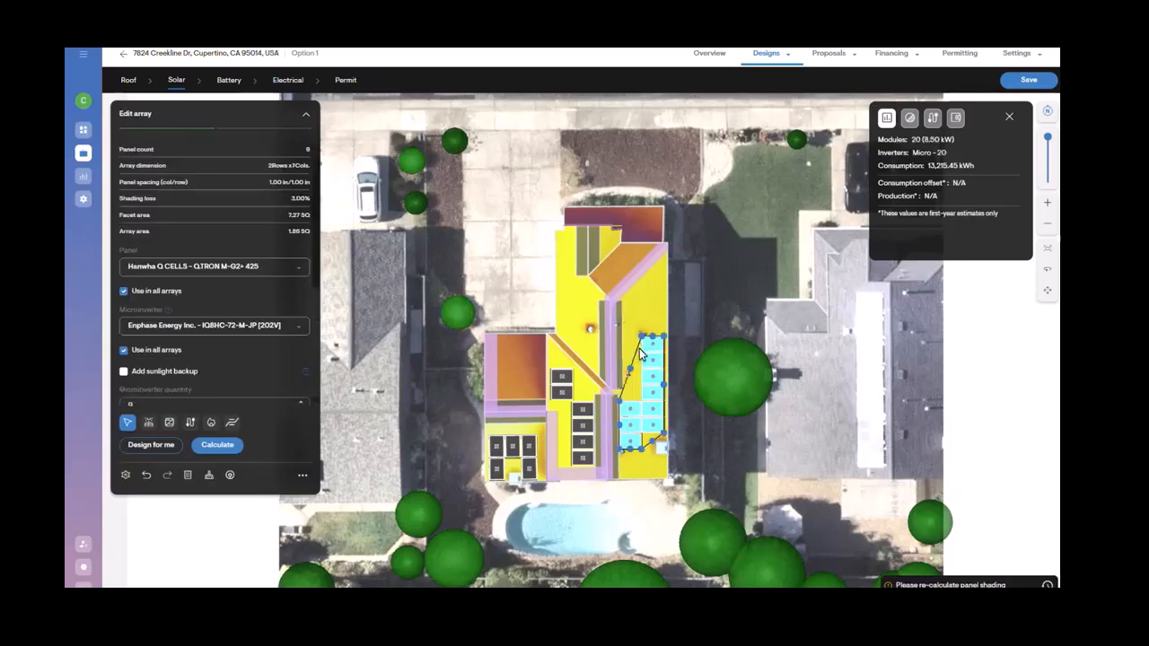
{"action": "left_click_drag", "start_coordinate": [638, 347], "coordinate": [637, 305]}
{"action": "left_click", "coordinate": [231, 449]}
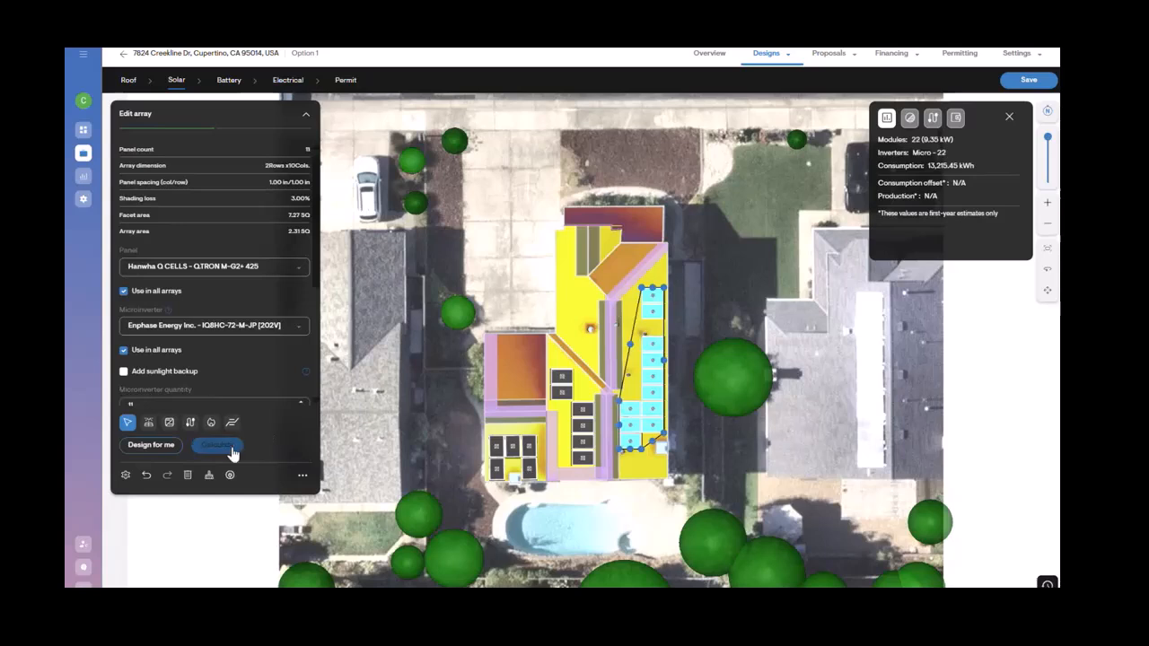
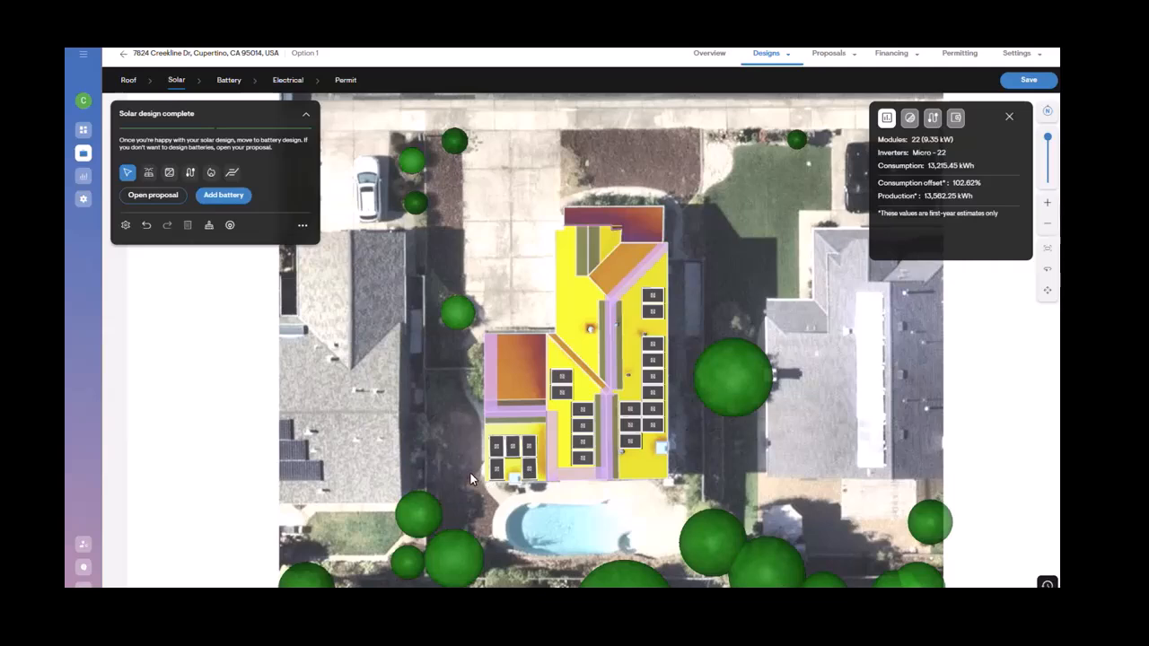
Step: Turn on the panel heatmap in the design's visibility settings
{"action": "left_click", "coordinate": [302, 226]}
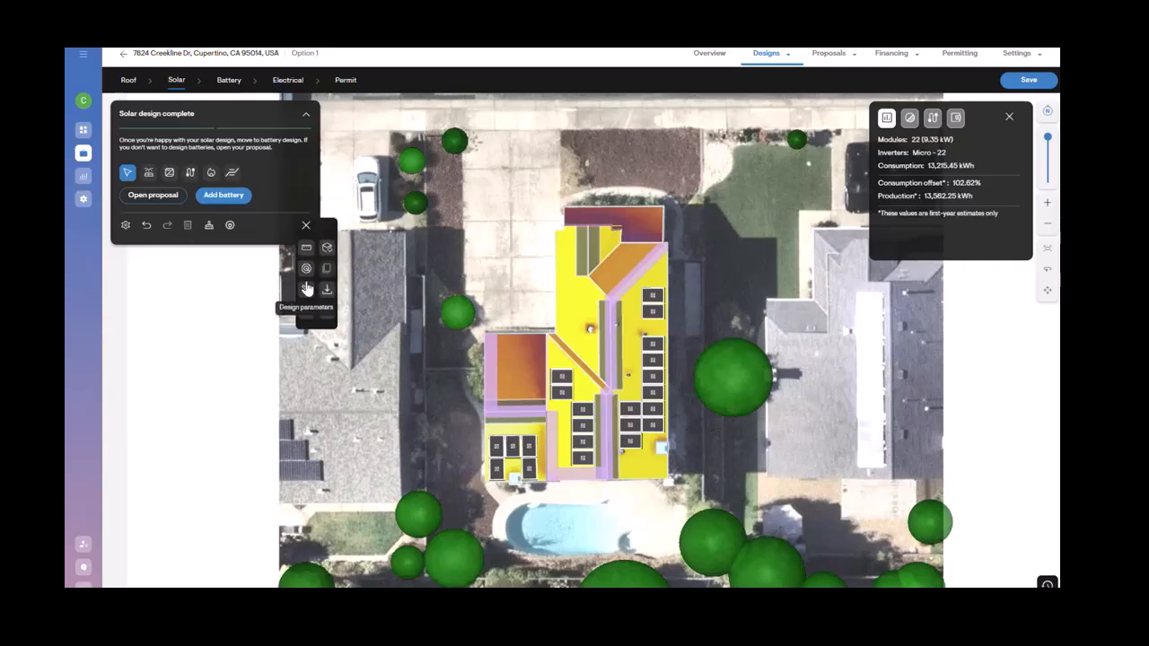
{"action": "left_click", "coordinate": [306, 311]}
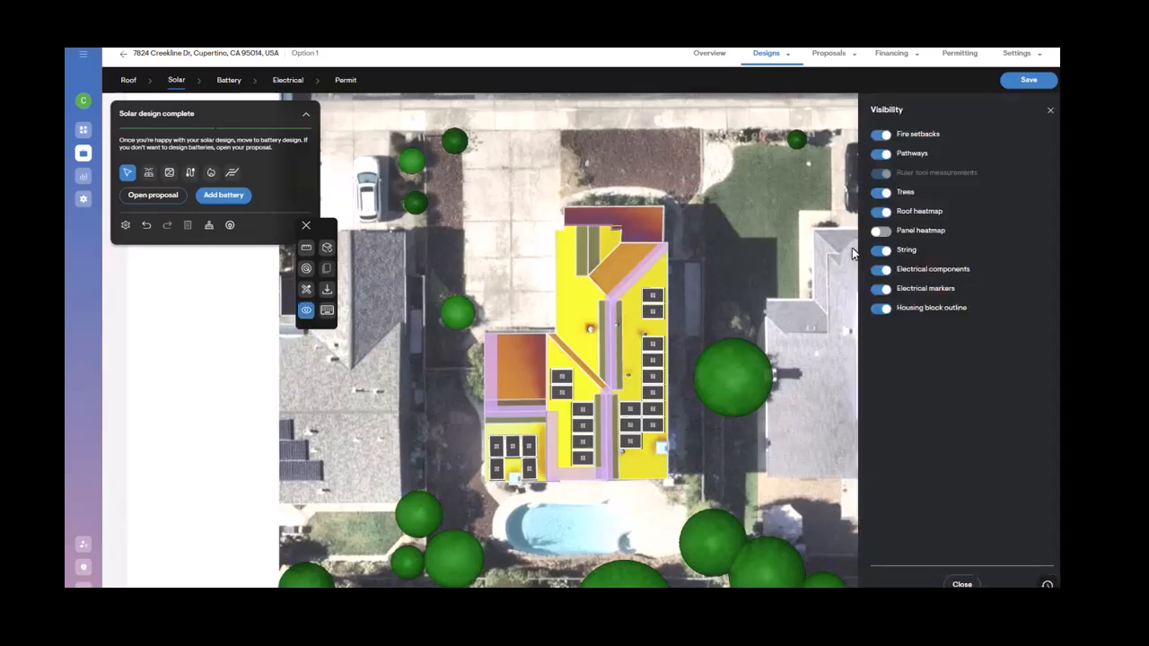
{"action": "left_click", "coordinate": [881, 231]}
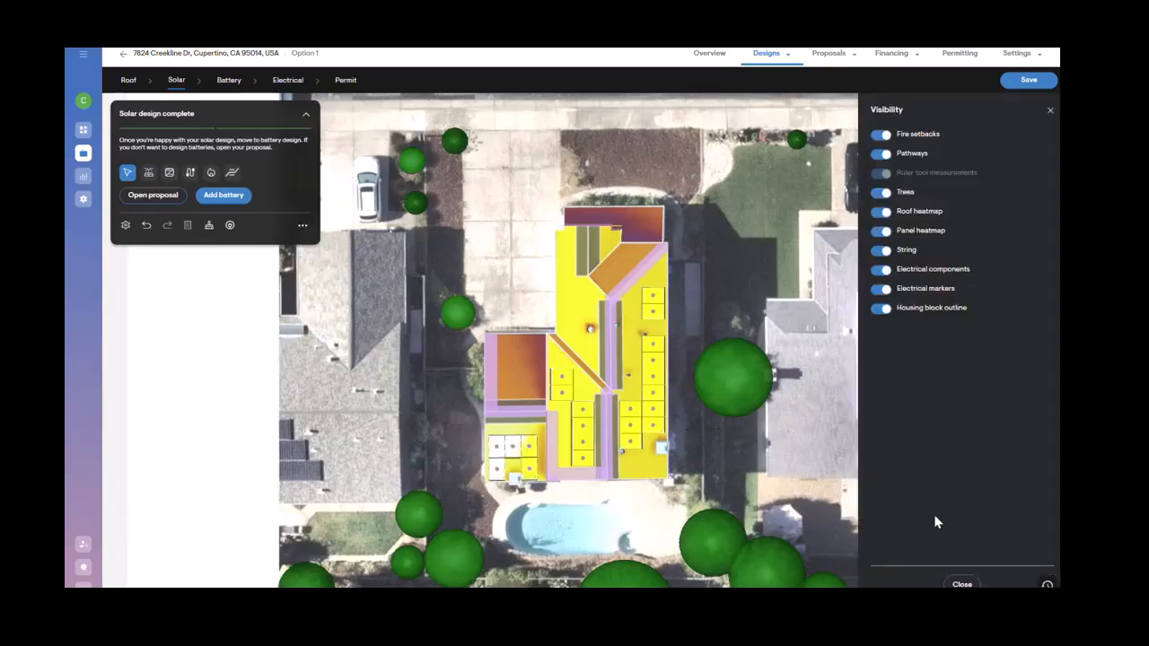
{"action": "left_click", "coordinate": [961, 584]}
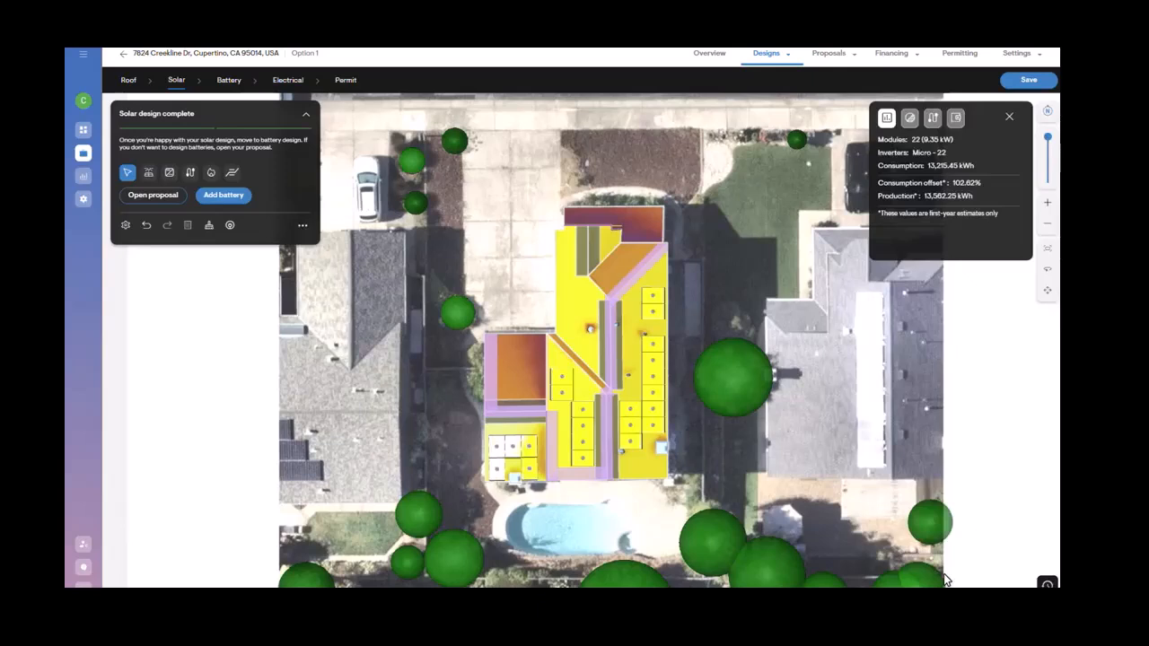
Step: Review the estimated shading data and the list of downloadable design reports
{"action": "left_click", "coordinate": [909, 117]}
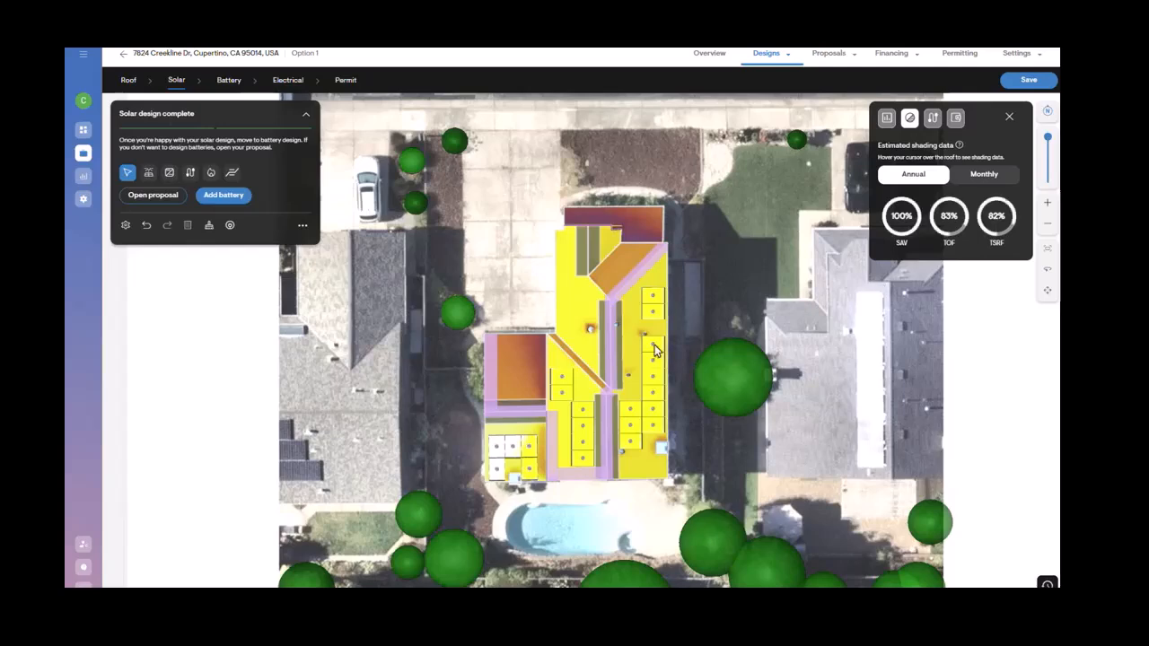
{"action": "left_click", "coordinate": [303, 226]}
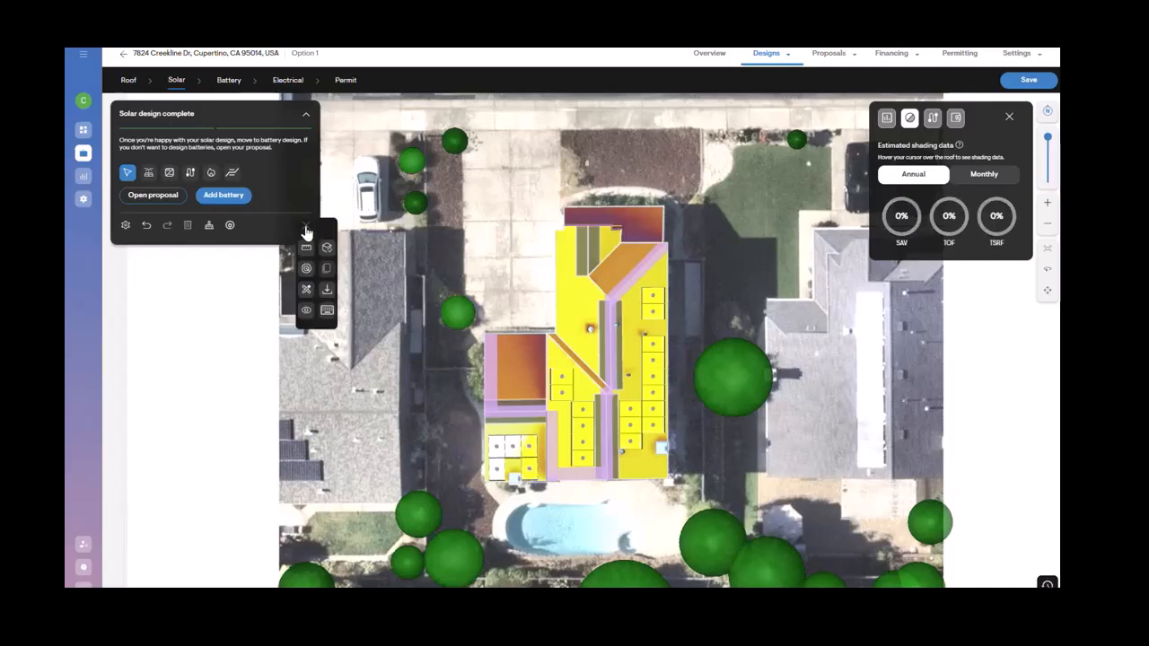
{"action": "left_click", "coordinate": [321, 295]}
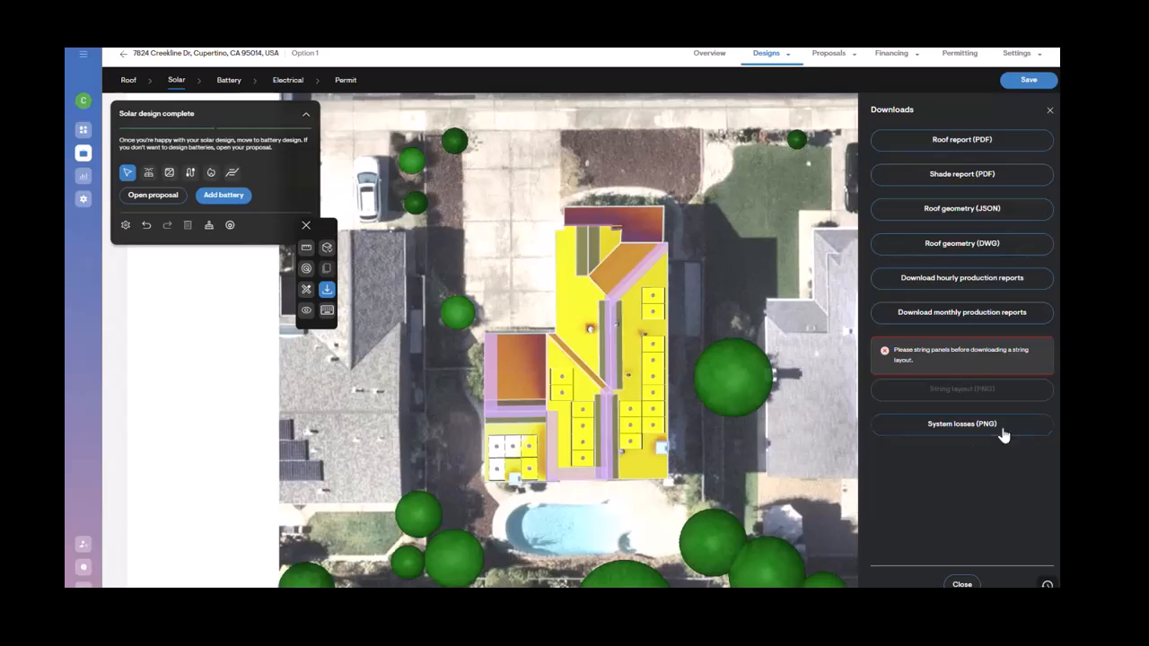
{"action": "left_click", "coordinate": [1049, 110]}
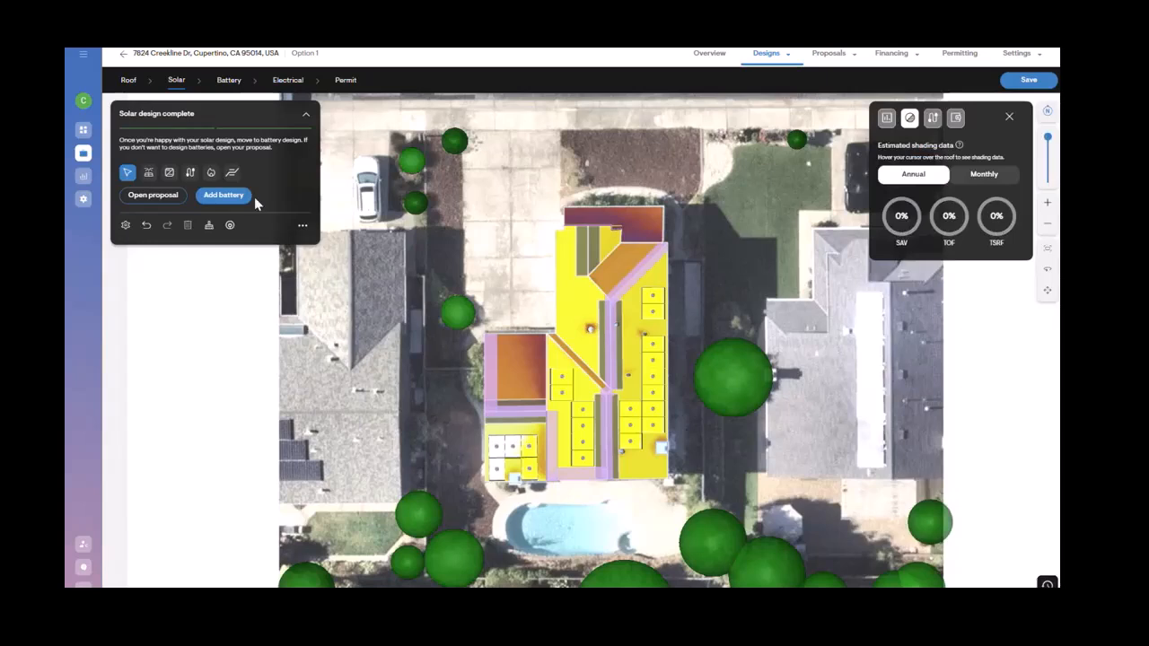
Step: Start the battery design and choose the IQ Battery 5P for US/MX/CA series
{"action": "left_click", "coordinate": [221, 199]}
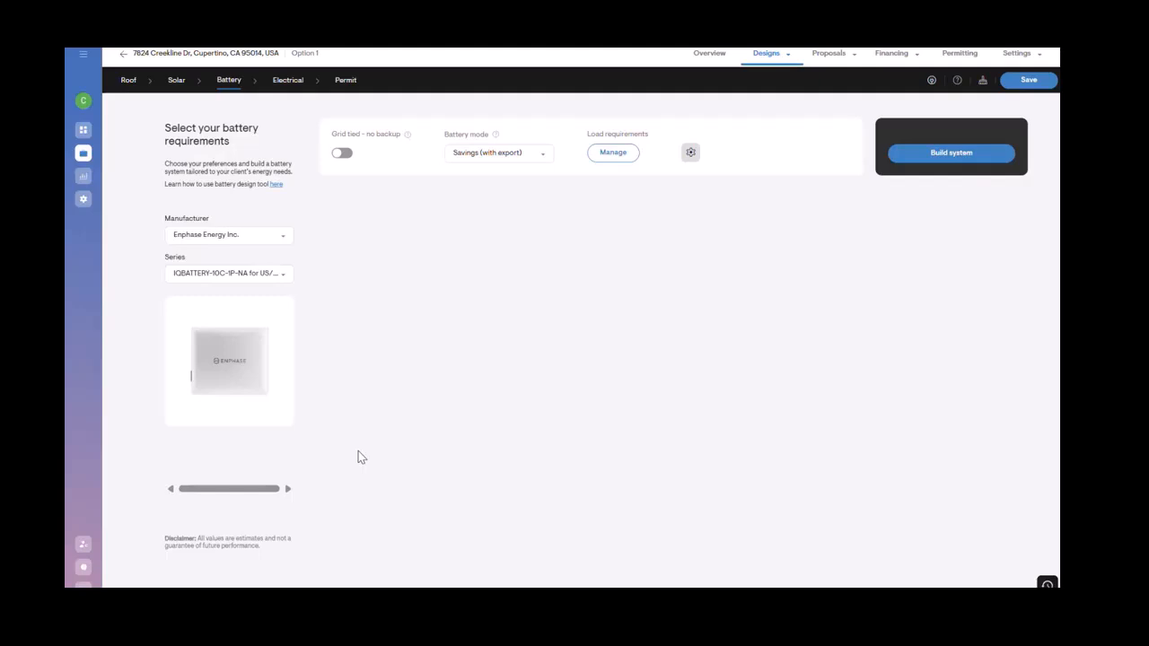
{"action": "left_click", "coordinate": [243, 278]}
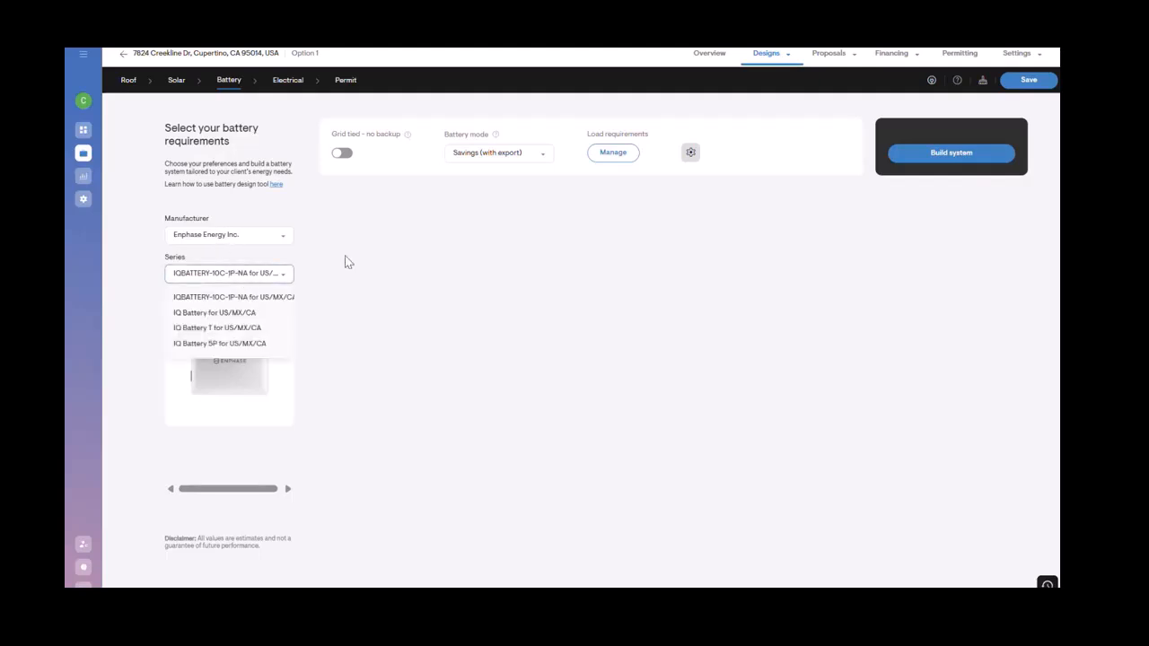
{"action": "left_click", "coordinate": [400, 296]}
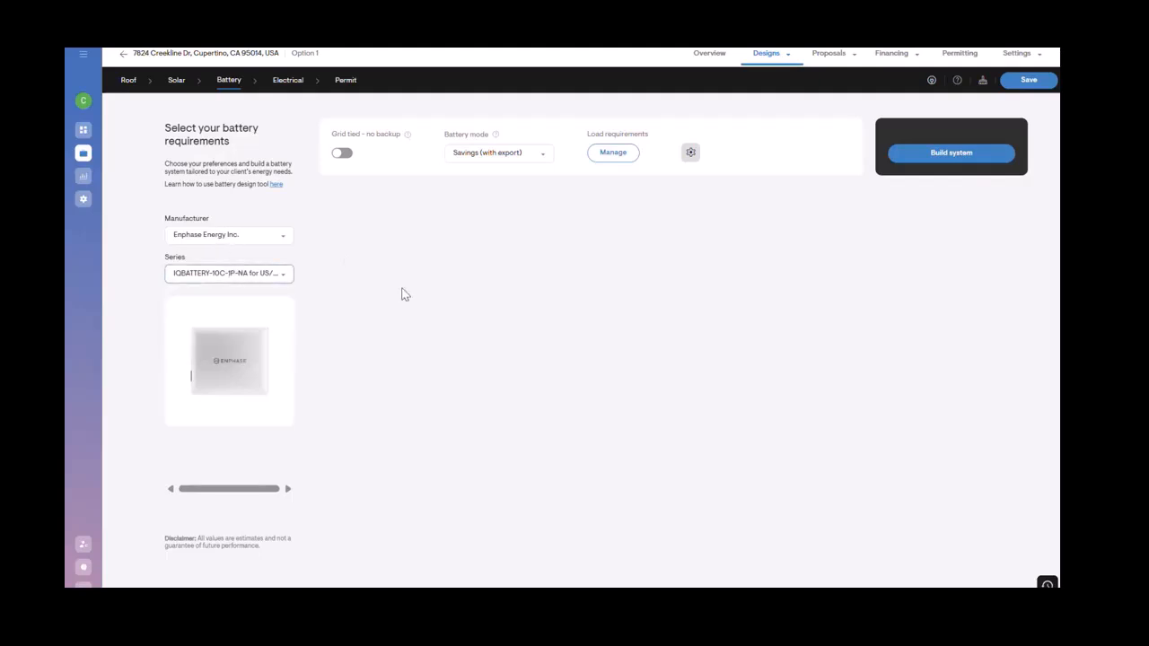
{"action": "left_click", "coordinate": [277, 282]}
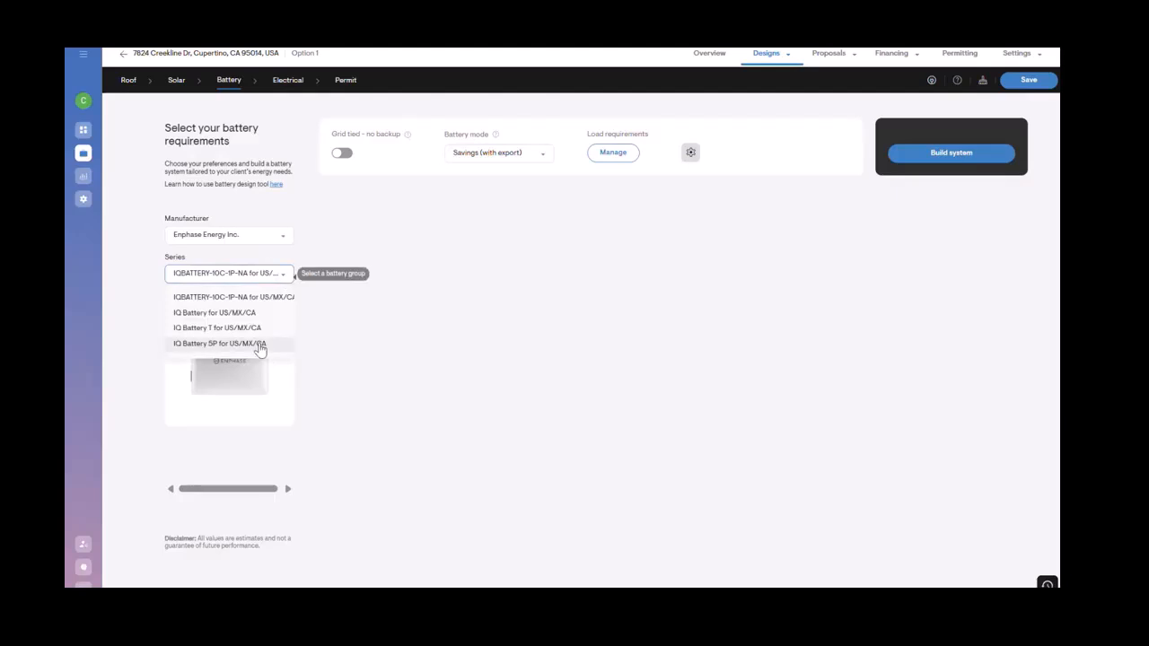
{"action": "left_click", "coordinate": [270, 343]}
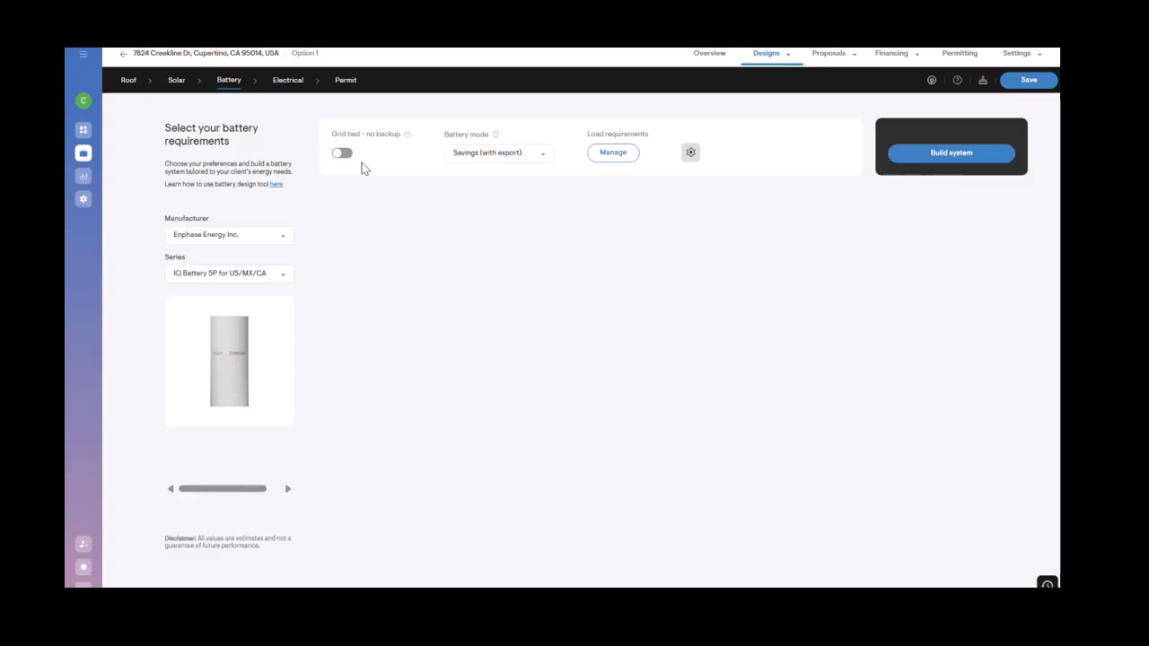
Step: Review the battery mode options, the load requirements, and the advanced battery settings without changing them
{"action": "left_click", "coordinate": [536, 157]}
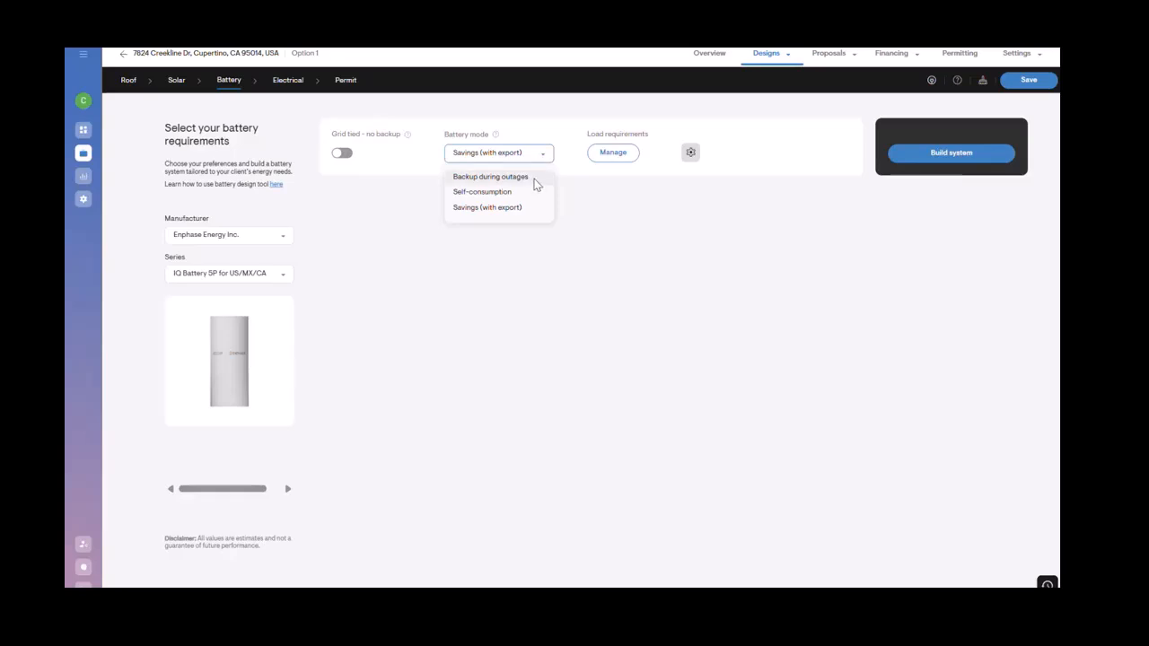
{"action": "left_click", "coordinate": [598, 192]}
{"action": "left_click", "coordinate": [610, 154]}
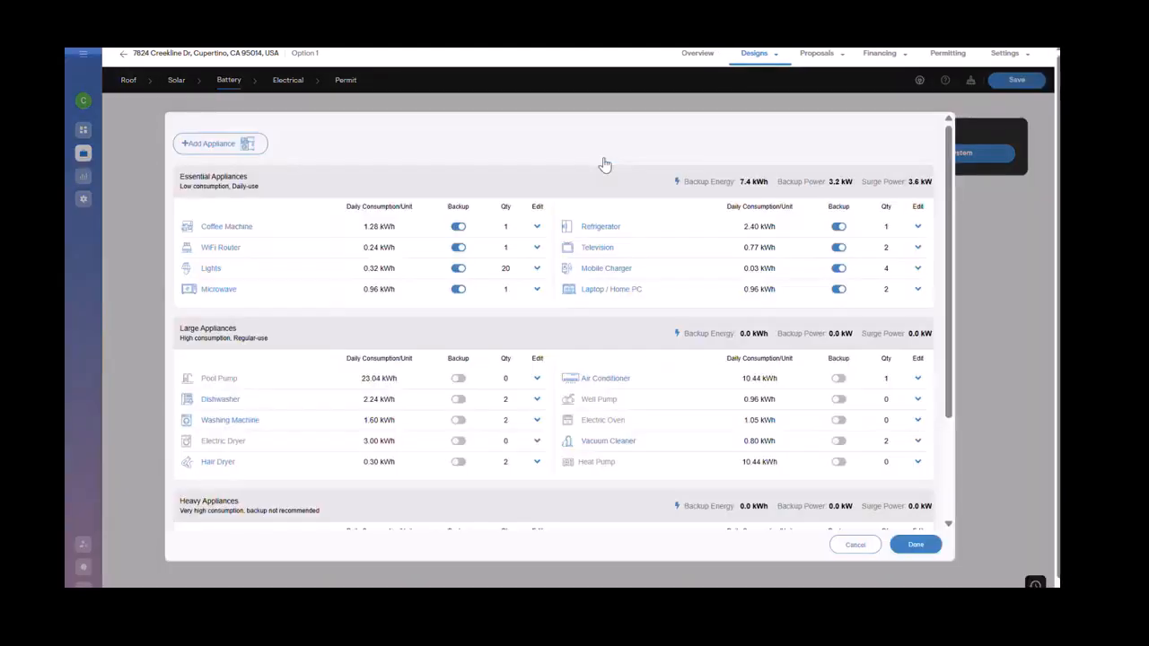
{"action": "left_click", "coordinate": [851, 548]}
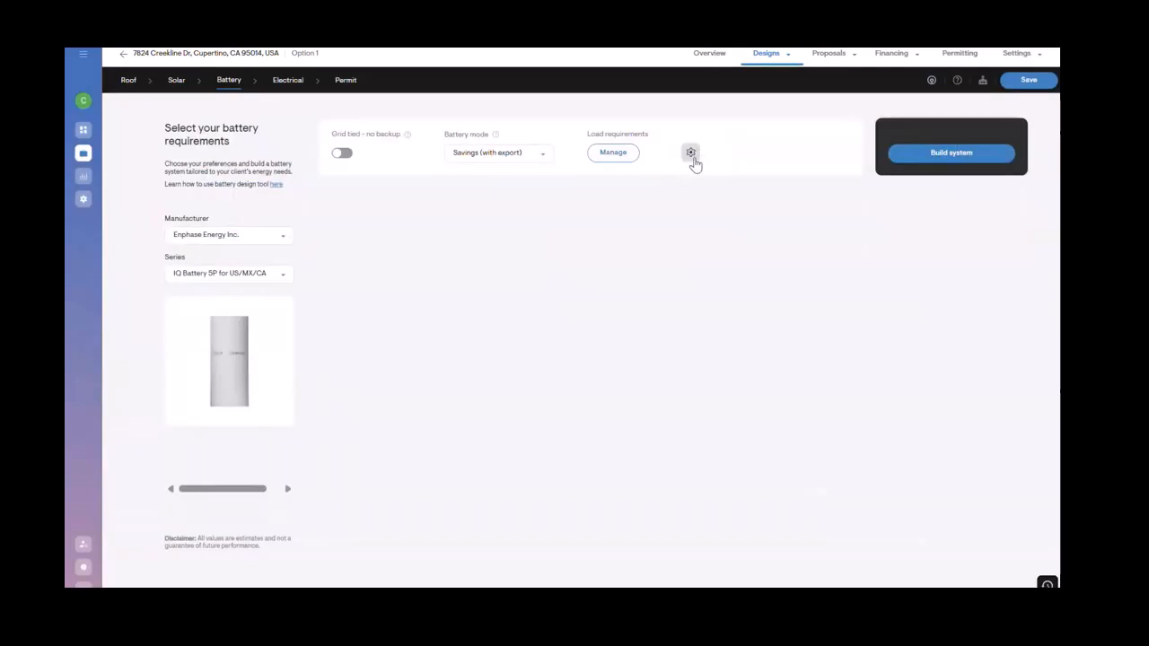
{"action": "left_click", "coordinate": [693, 155]}
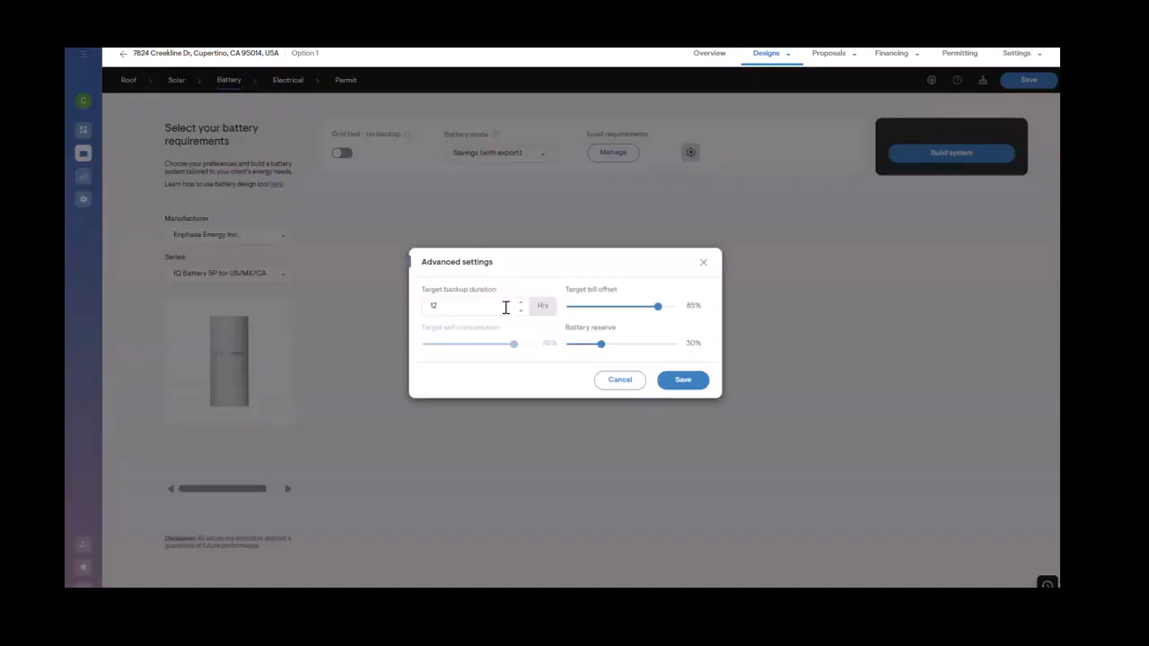
{"action": "left_click", "coordinate": [703, 264]}
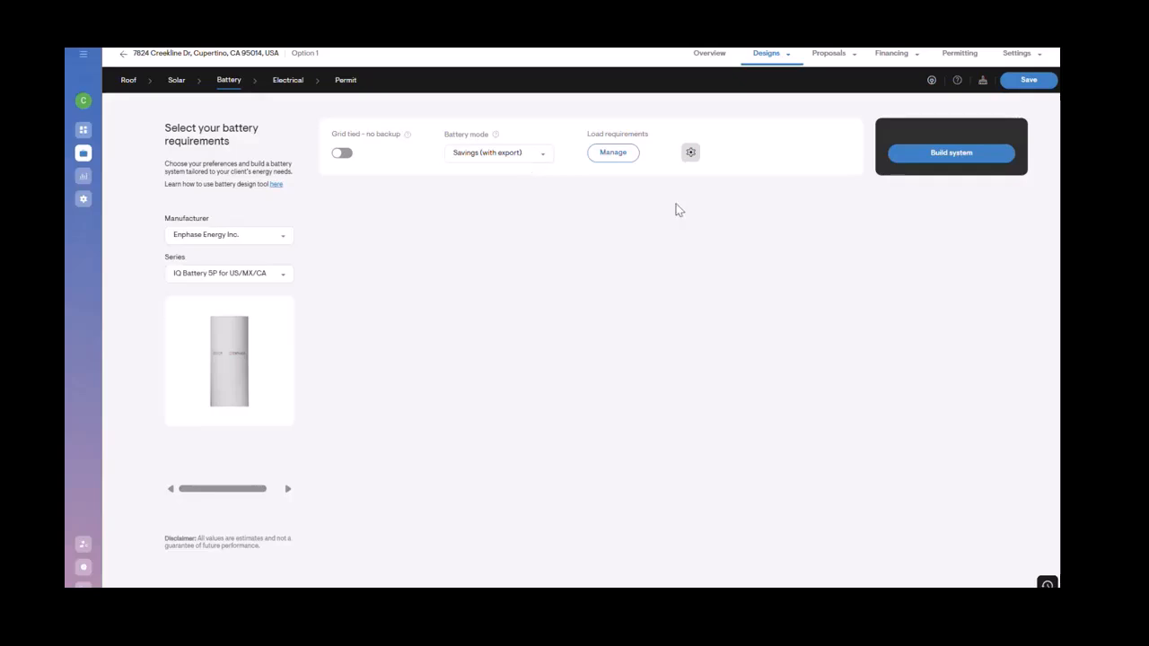
Step: Build the battery system options, show more options, and add the Solar + 20 kWh battery option to the proposal
{"action": "left_click", "coordinate": [992, 159]}
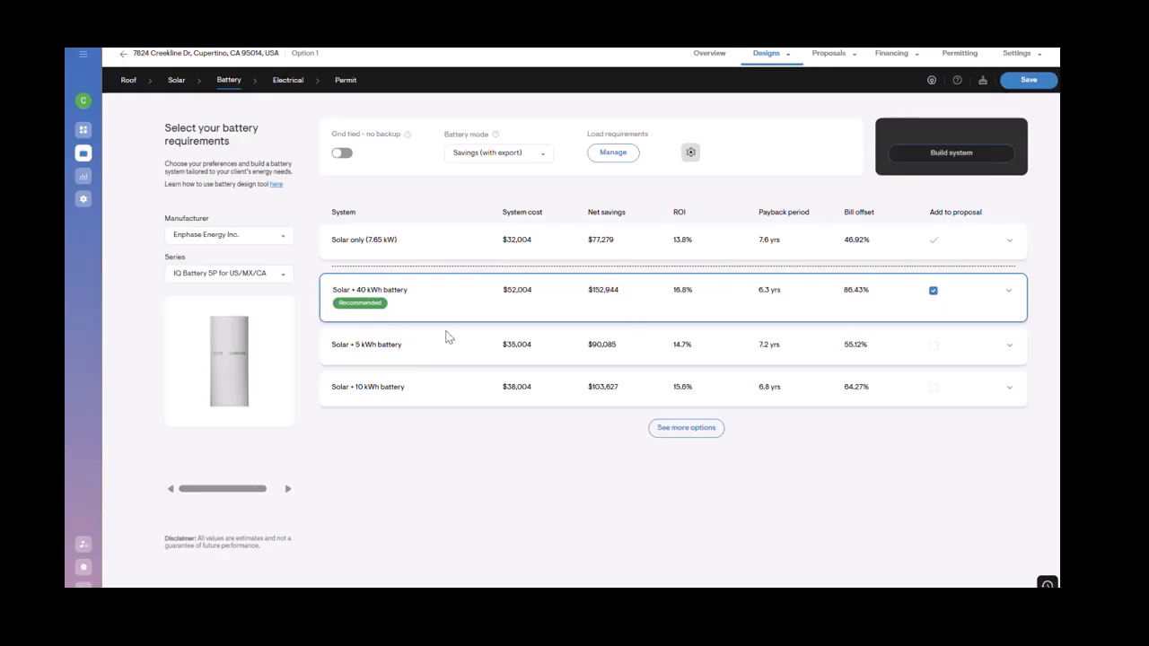
{"action": "left_click", "coordinate": [682, 427]}
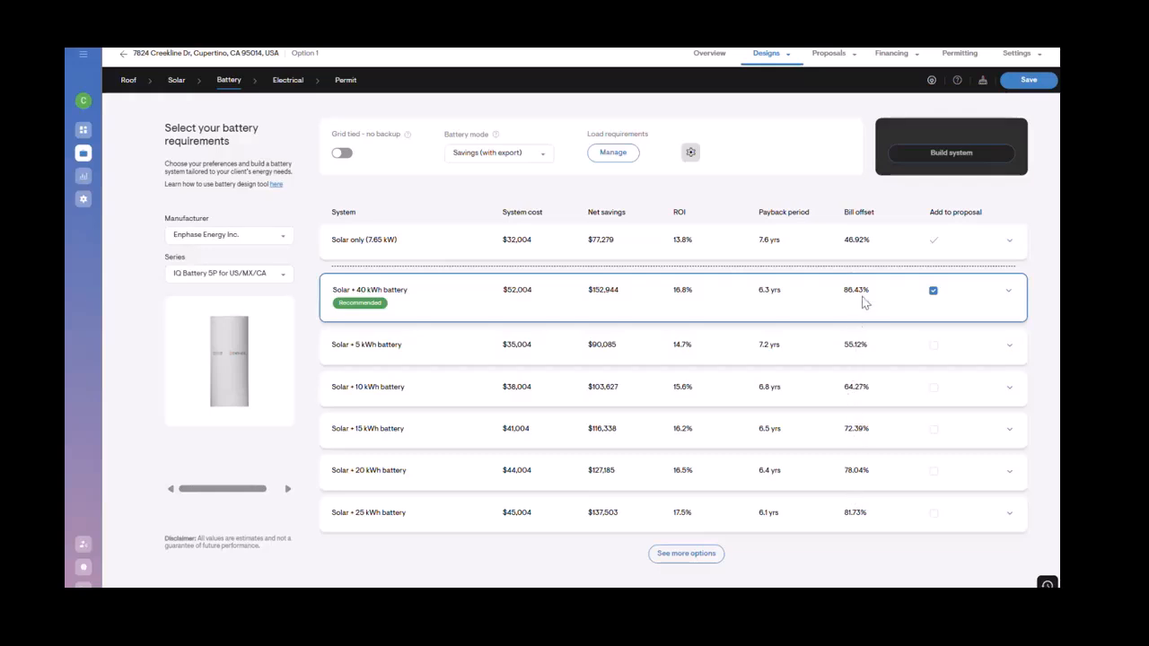
{"action": "left_click", "coordinate": [991, 478]}
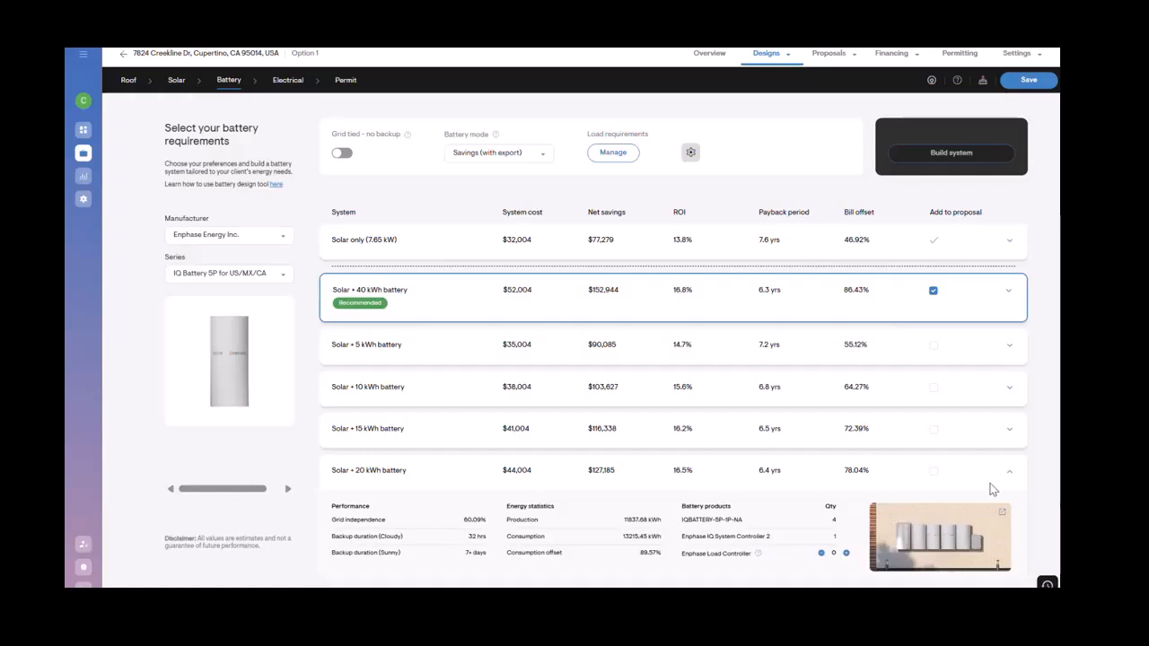
{"action": "left_click", "coordinate": [933, 471]}
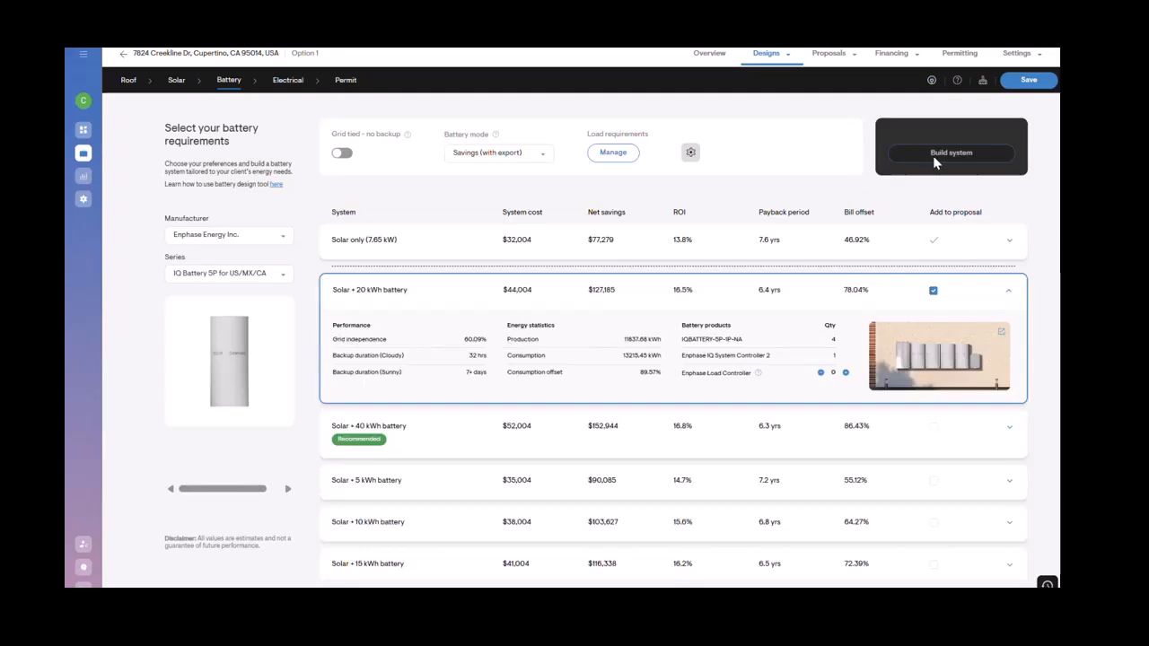
Step: Save the design and go to the project overview, saving the changes
{"action": "left_click", "coordinate": [1029, 81]}
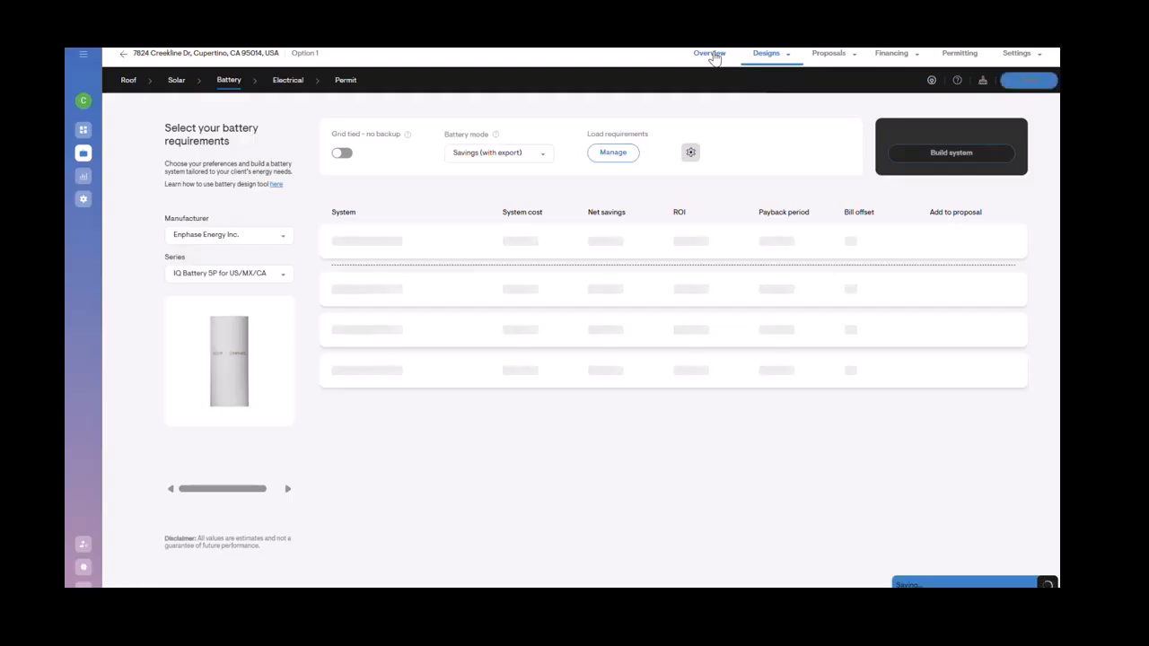
{"action": "left_click", "coordinate": [709, 54]}
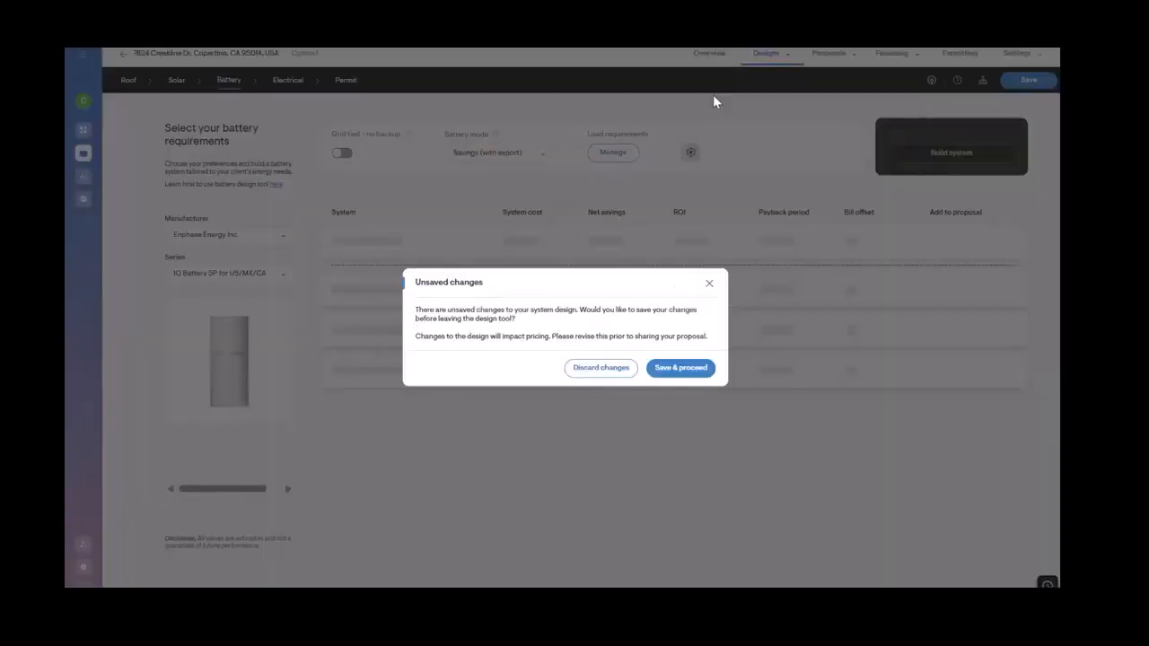
{"action": "left_click", "coordinate": [680, 368]}
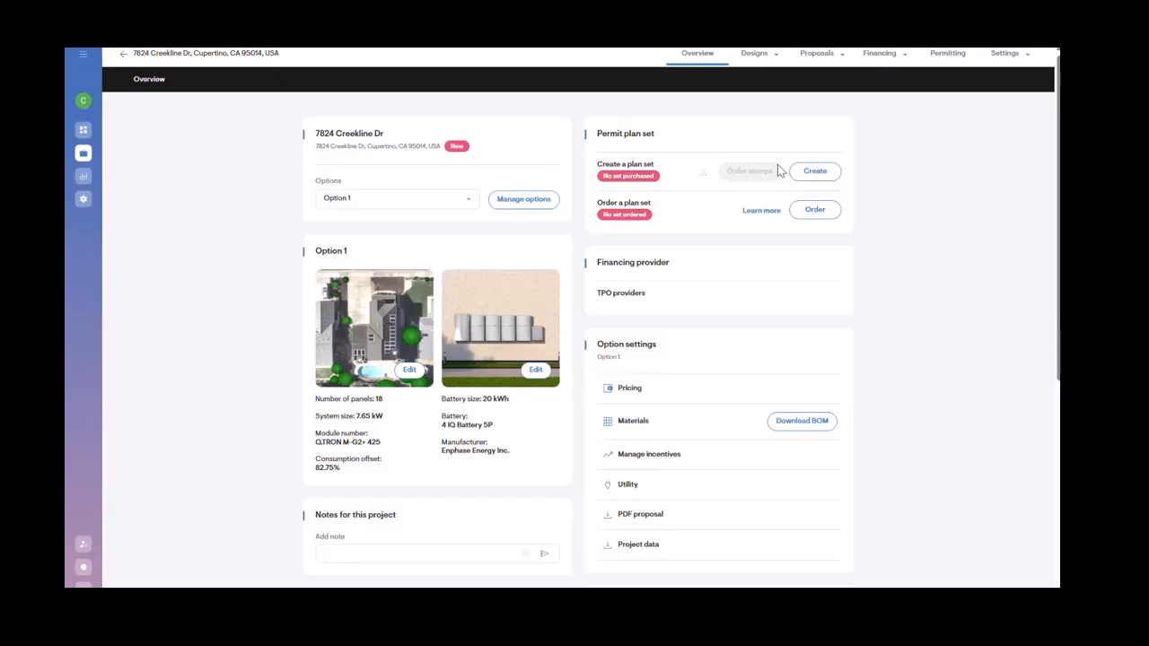
Step: Clone the current design option under the name Option 2
{"action": "left_click", "coordinate": [756, 54]}
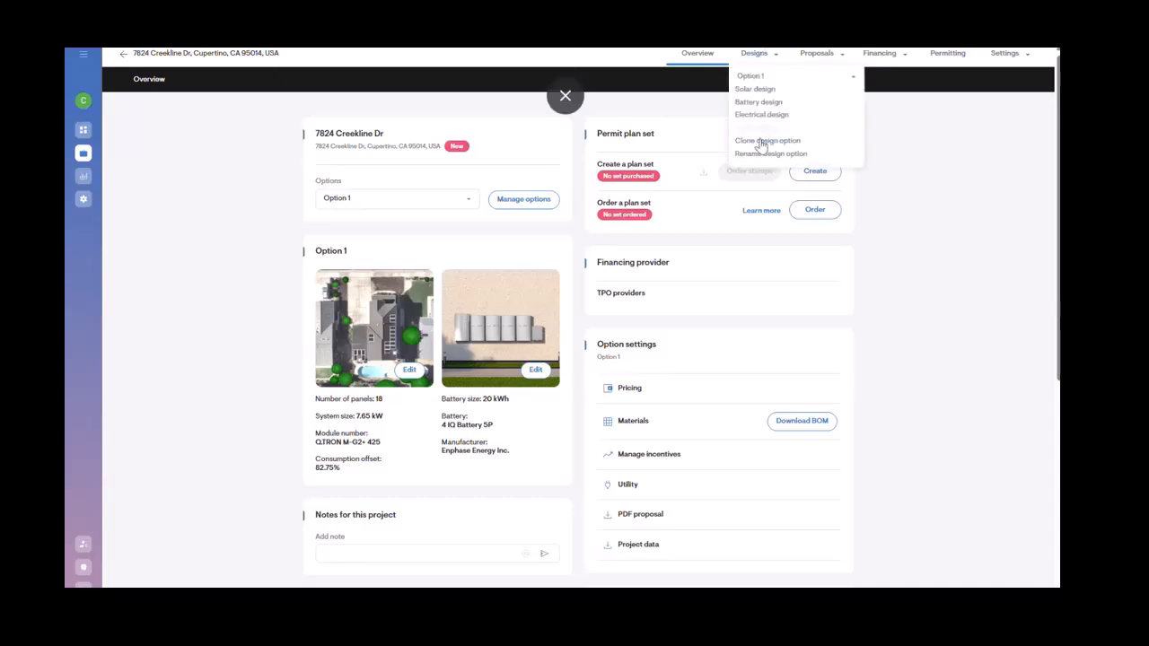
{"action": "left_click", "coordinate": [760, 141]}
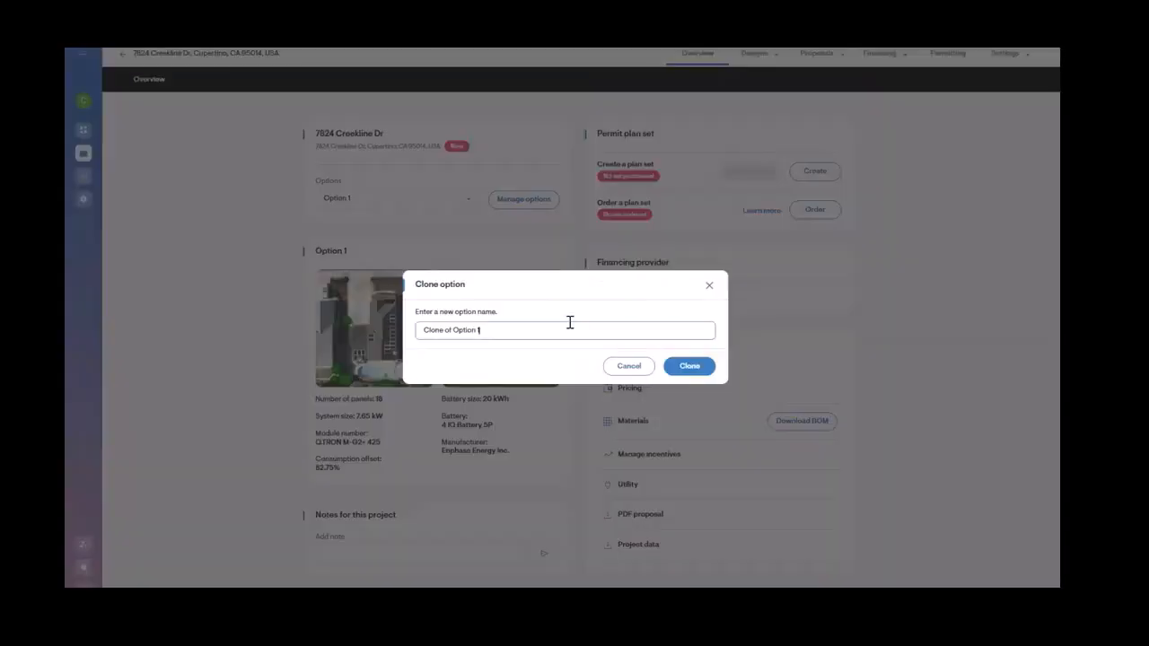
{"action": "key", "text": "BackSpace"}
{"action": "type", "text": "2"}
{"action": "left_click_drag", "start_coordinate": [455, 330], "coordinate": [218, 338]}
{"action": "key", "text": "BackSpace"}
{"action": "left_click", "coordinate": [690, 366]}
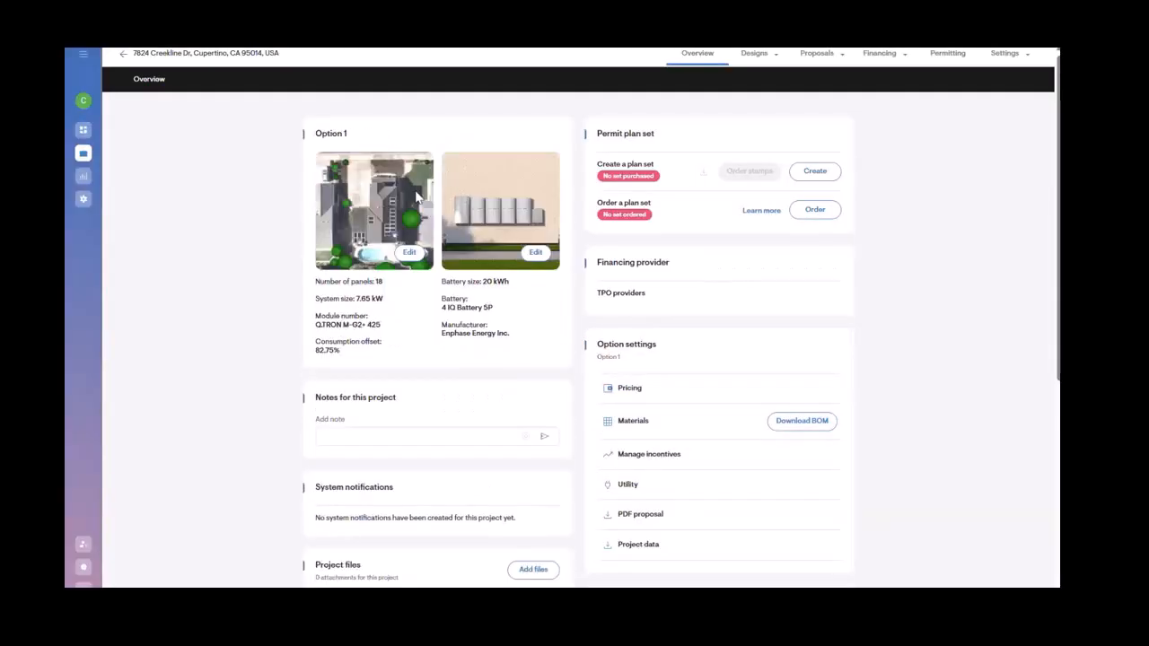
Step: Switch the project overview to Option 2 and review its details
{"action": "left_click", "coordinate": [402, 199]}
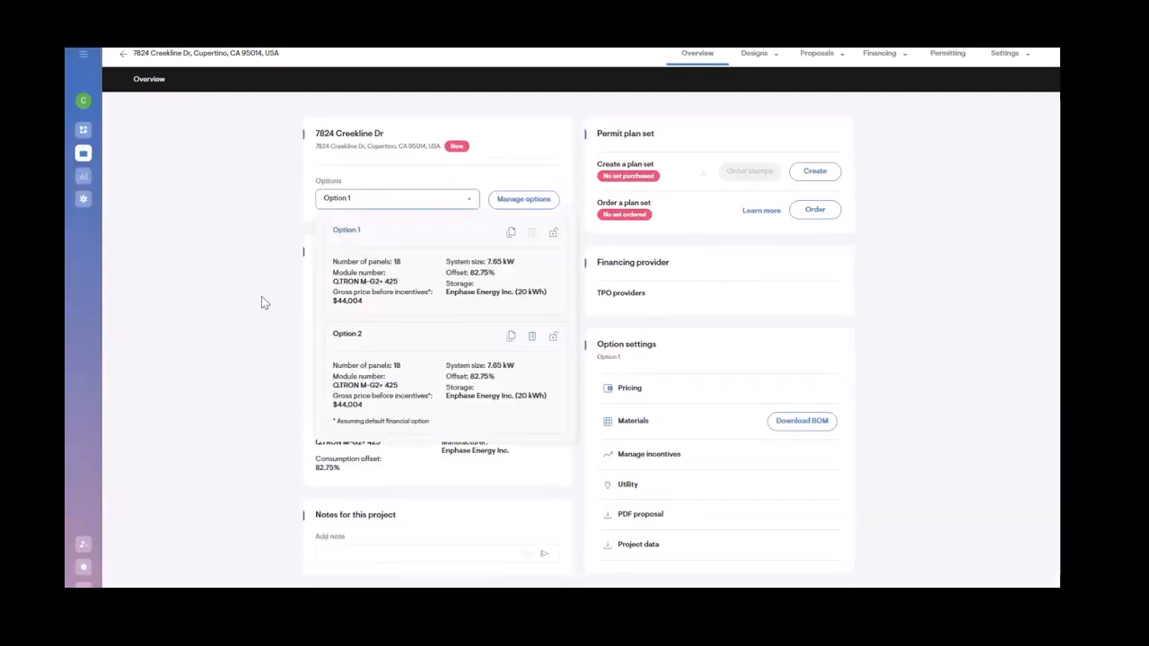
{"action": "left_click", "coordinate": [375, 359]}
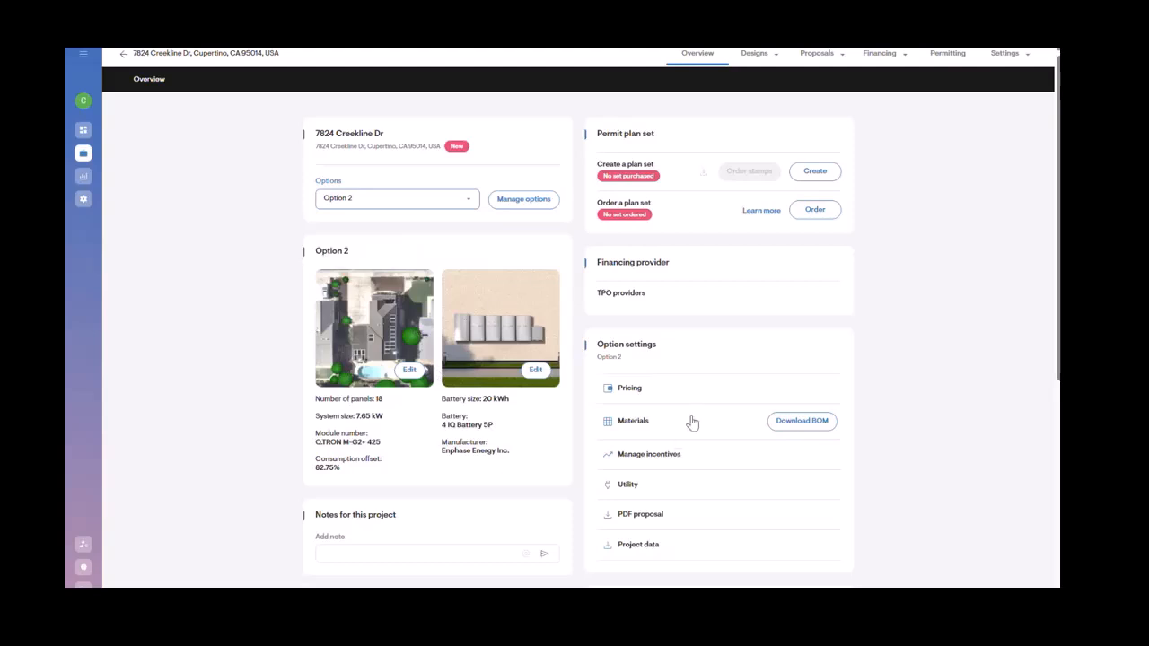
{"action": "scroll", "coordinate": [692, 423], "scroll_direction": "down", "scroll_amount": 2}
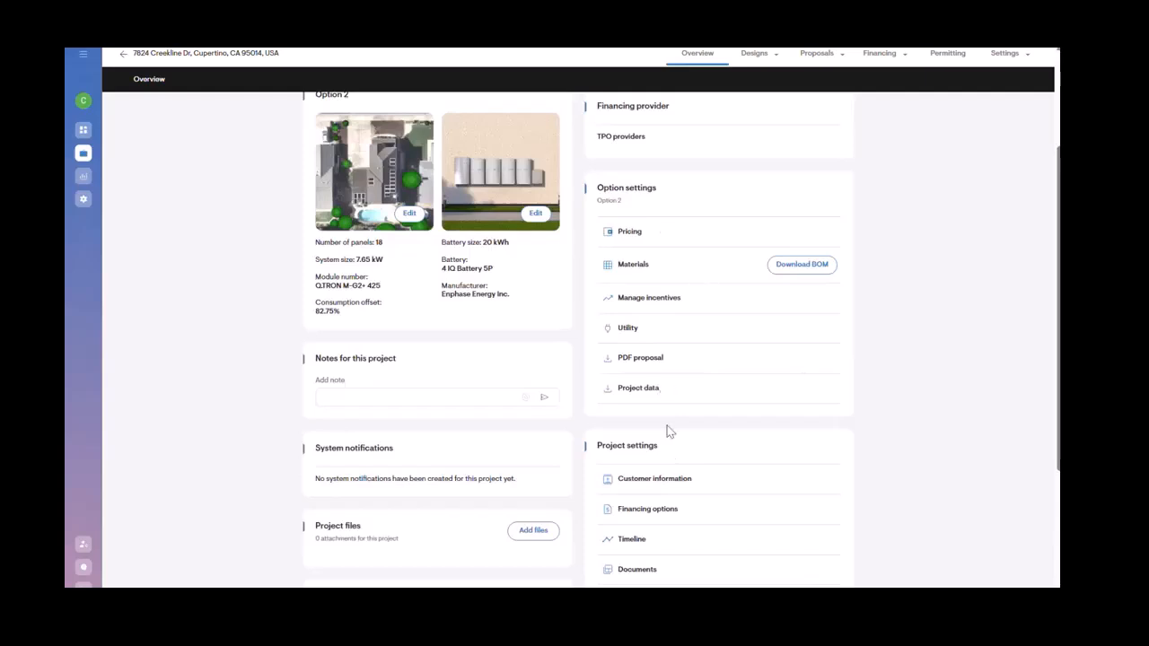
{"action": "scroll", "coordinate": [674, 438], "scroll_direction": "up", "scroll_amount": 2}
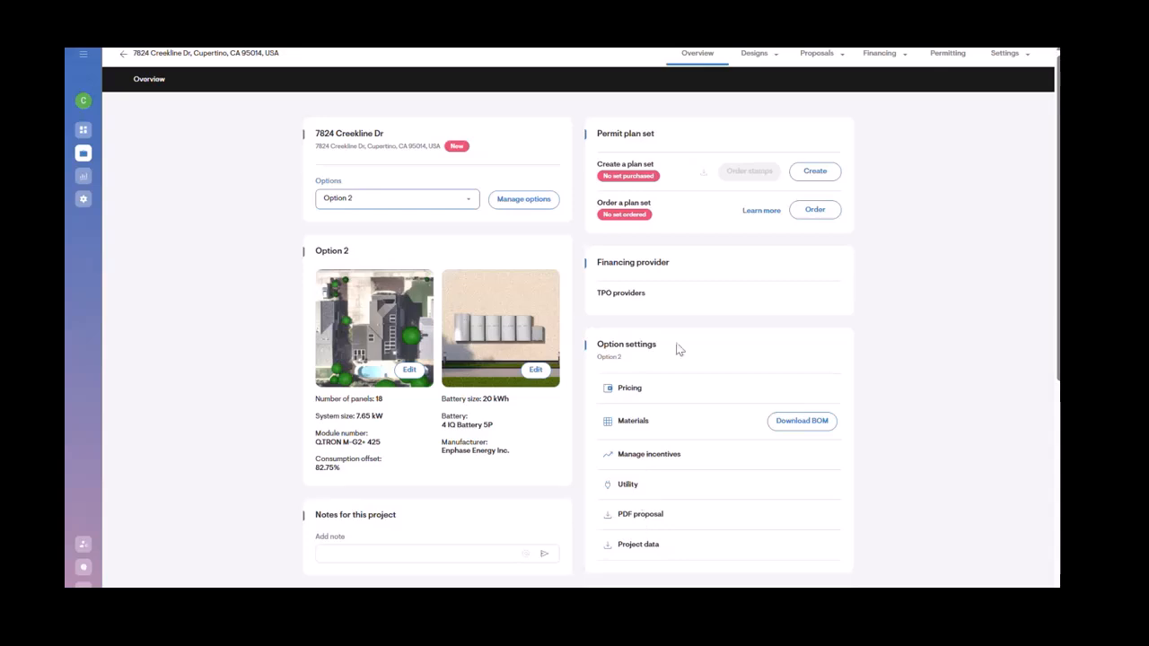
{"action": "scroll", "coordinate": [932, 478], "scroll_direction": "down", "scroll_amount": 4}
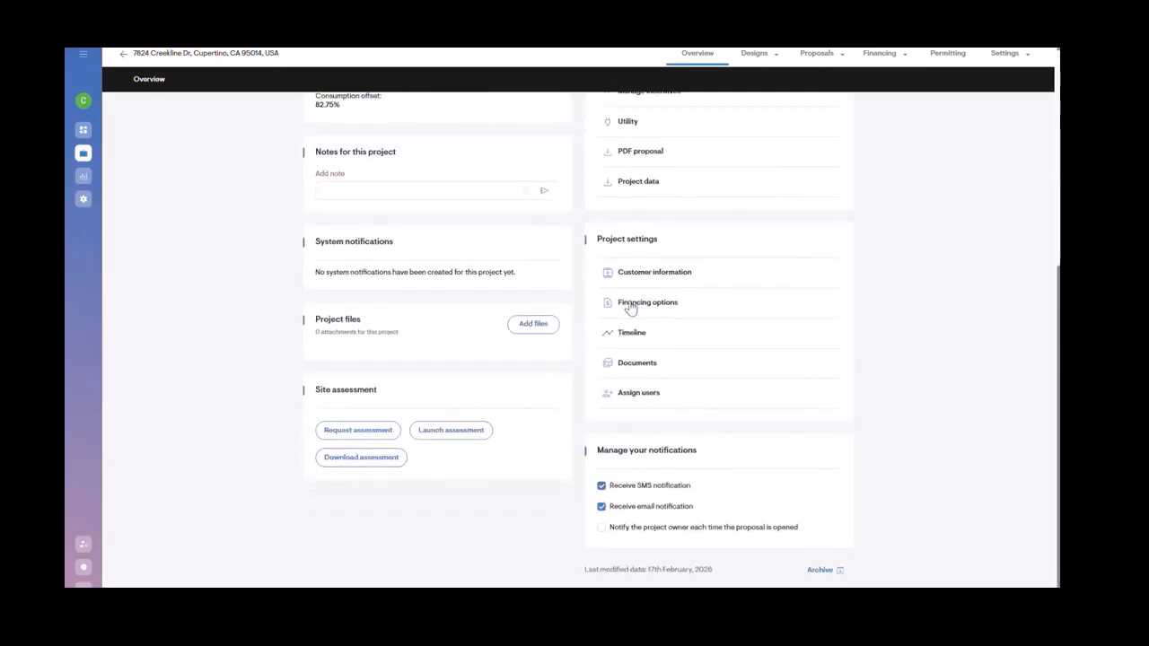
Step: Open the proposal for editing
{"action": "right_click", "coordinate": [632, 175]}
{"action": "left_click", "coordinate": [896, 117]}
{"action": "mouse_move", "coordinate": [821, 57]}
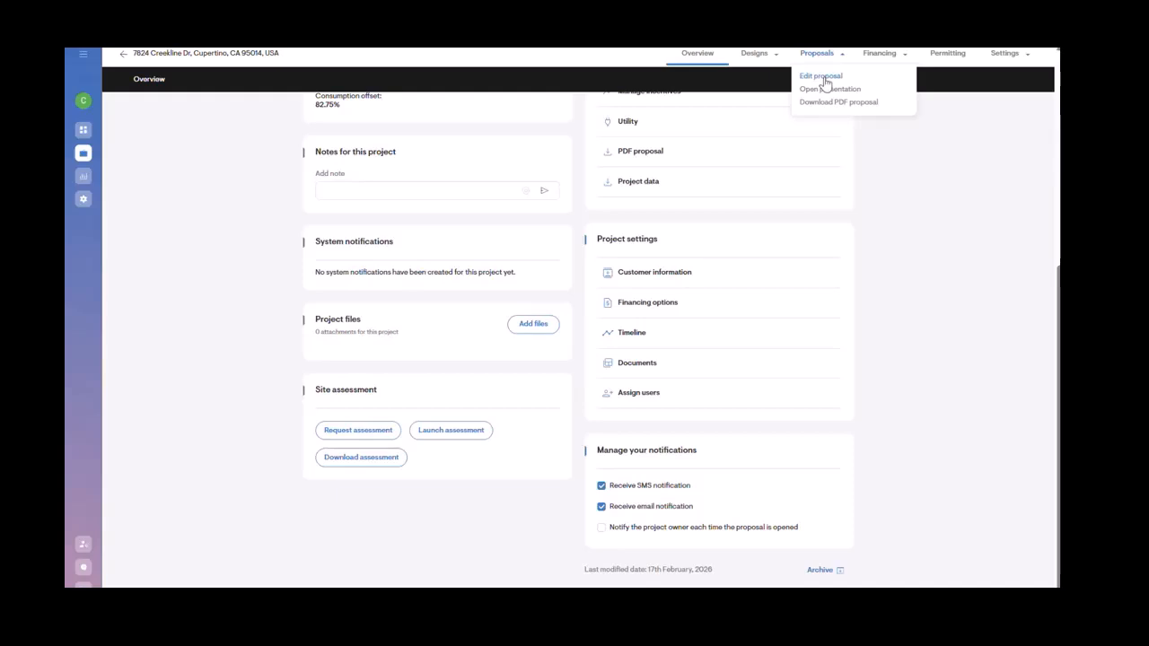
{"action": "left_click", "coordinate": [822, 77]}
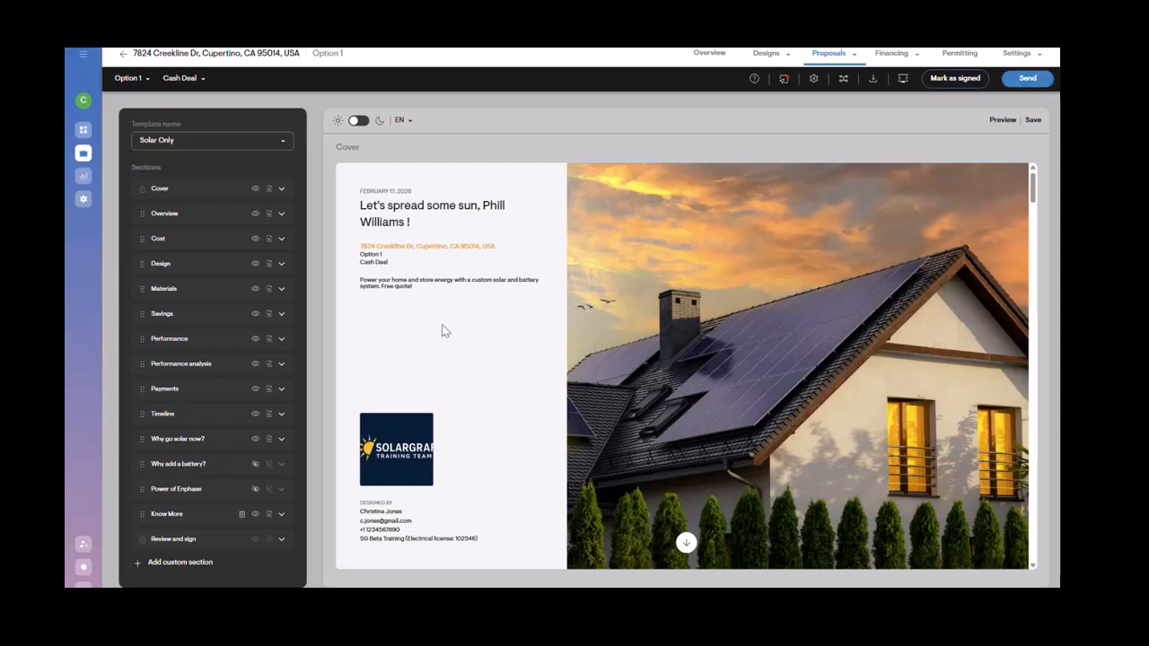
Step: Open the solar design's 3D view in the proposal editor, hide shading and trees, and orbit around the house
{"action": "scroll", "coordinate": [489, 367], "scroll_direction": "down", "scroll_amount": 2}
{"action": "scroll", "coordinate": [490, 404], "scroll_direction": "down", "scroll_amount": 10}
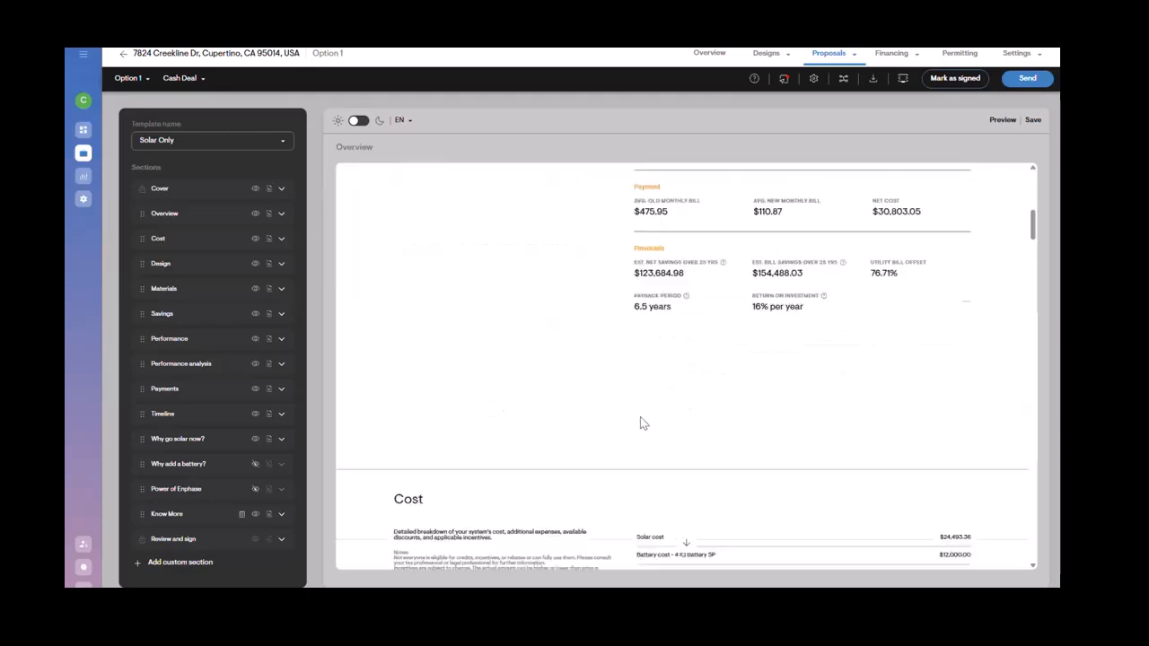
{"action": "scroll", "coordinate": [619, 413], "scroll_direction": "down", "scroll_amount": 10}
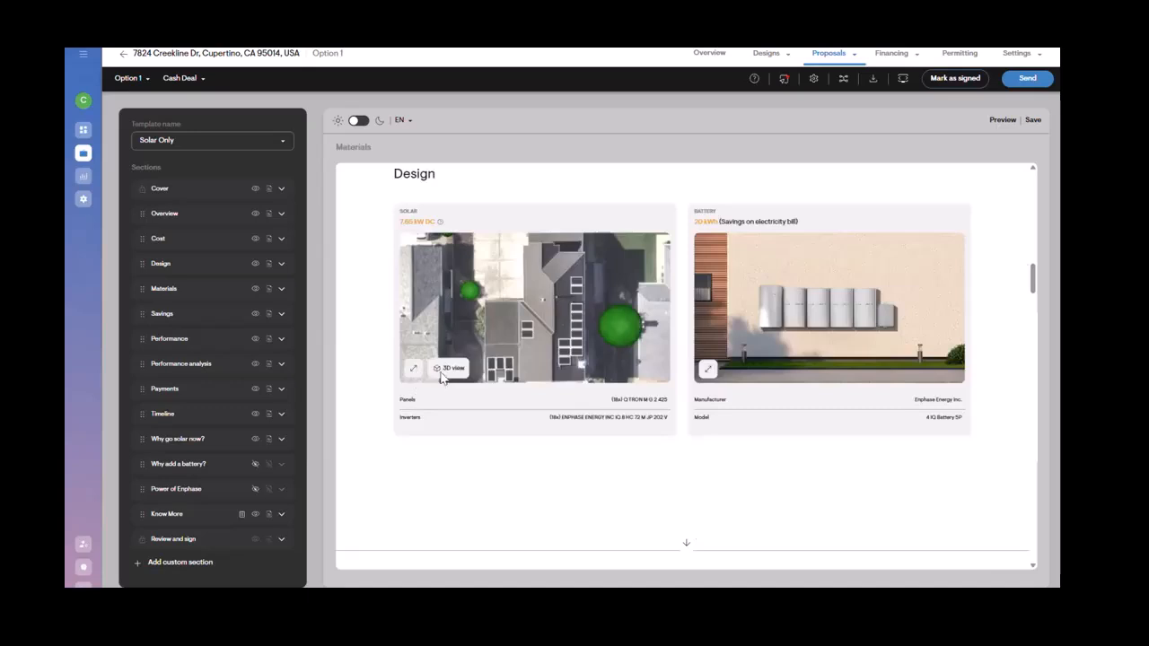
{"action": "left_click", "coordinate": [440, 370]}
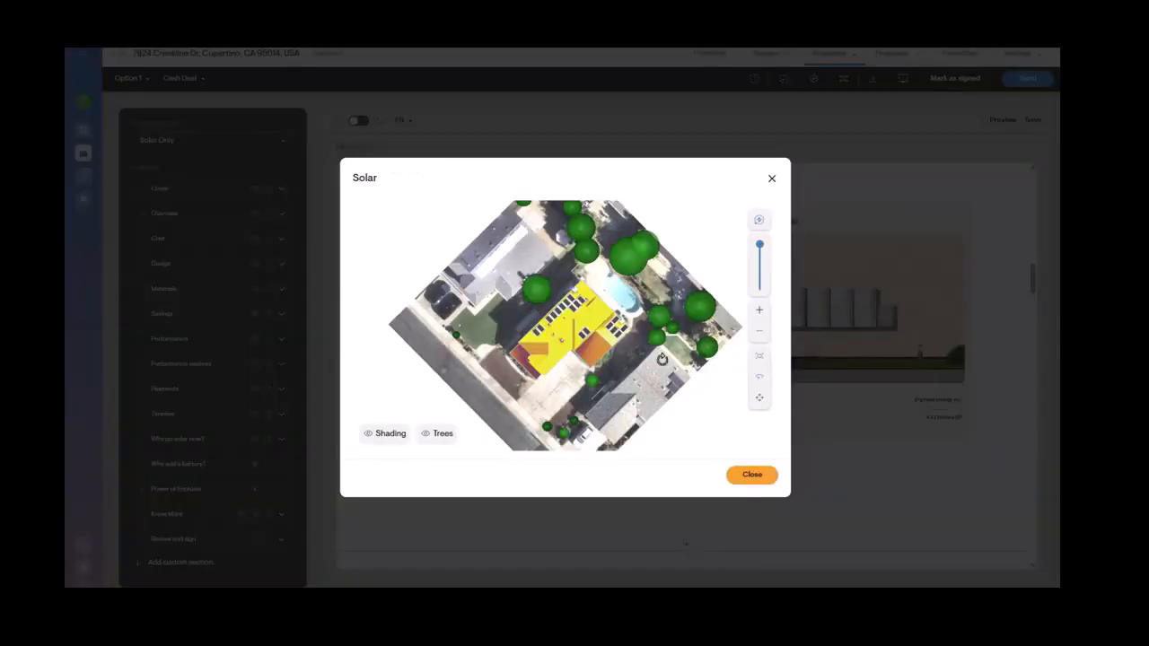
{"action": "left_click_drag", "start_coordinate": [662, 359], "coordinate": [513, 209]}
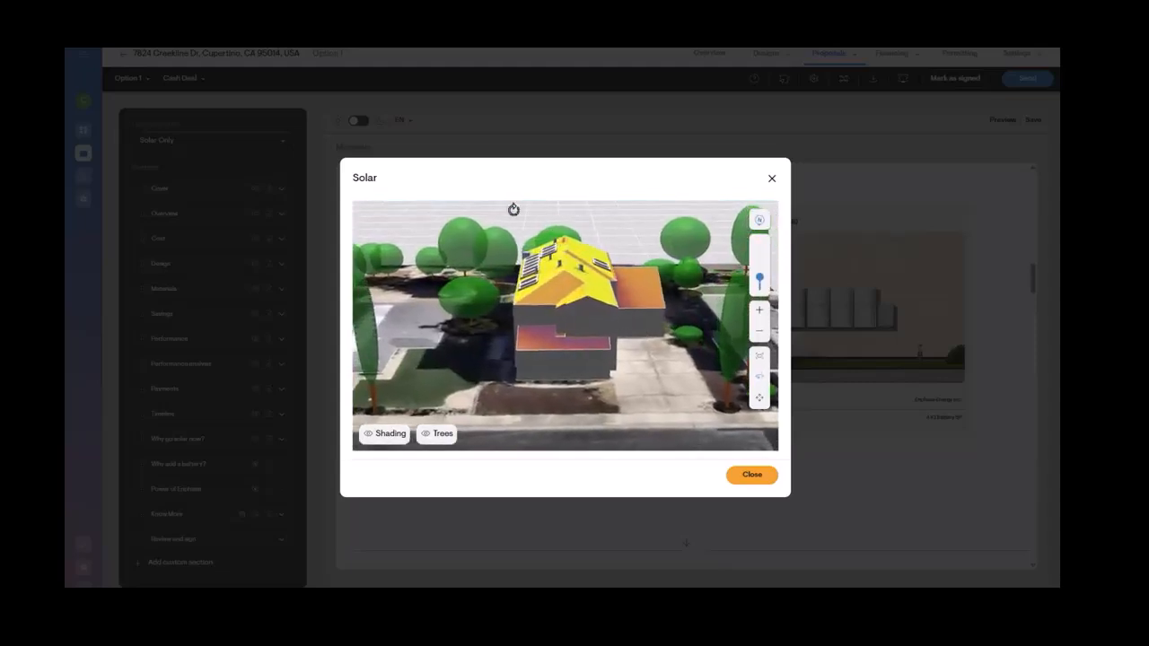
{"action": "left_click", "coordinate": [408, 436]}
{"action": "left_click", "coordinate": [436, 436]}
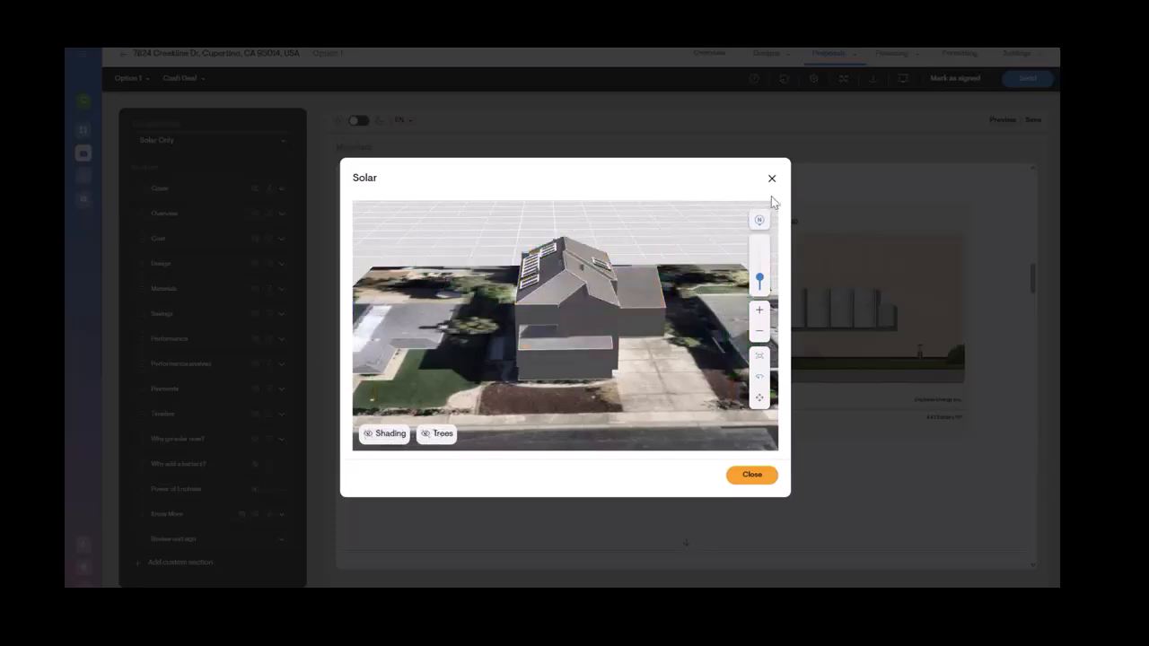
{"action": "left_click_drag", "start_coordinate": [663, 330], "coordinate": [620, 345]}
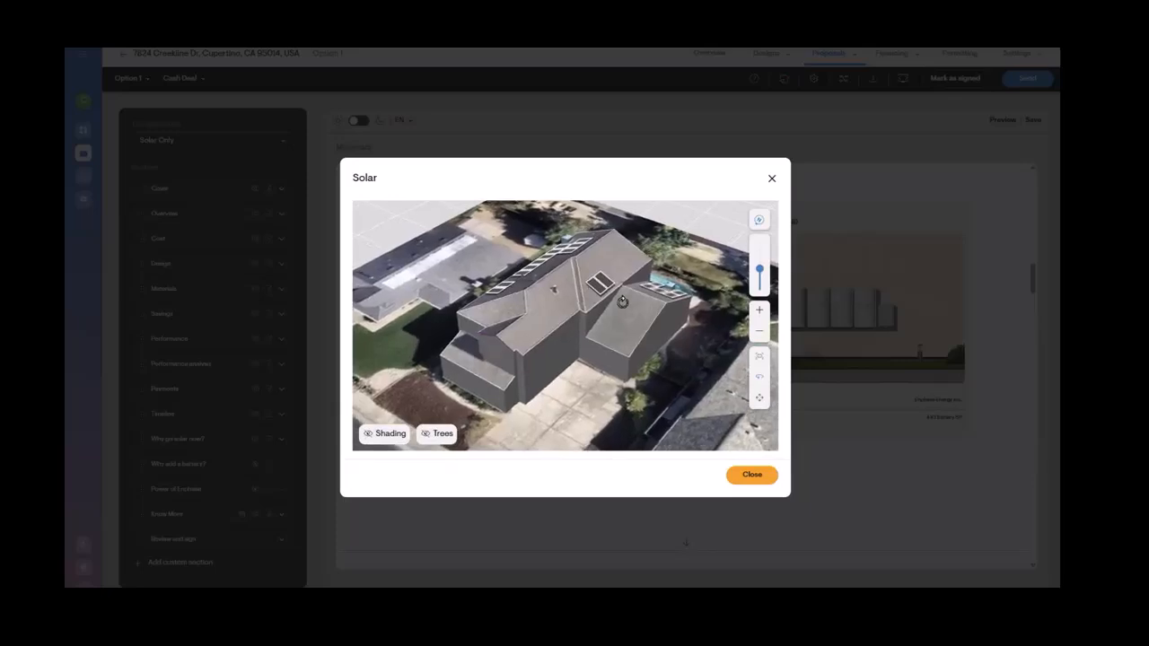
{"action": "left_click", "coordinate": [772, 178]}
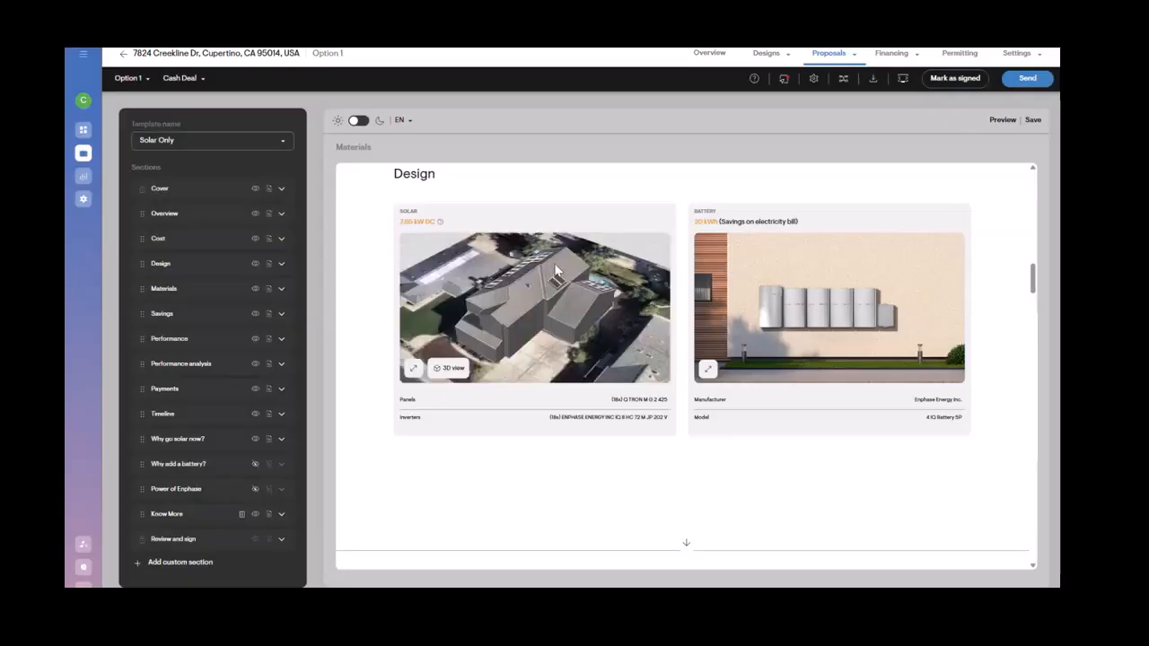
{"action": "scroll", "coordinate": [606, 290], "scroll_direction": "up", "scroll_amount": 1}
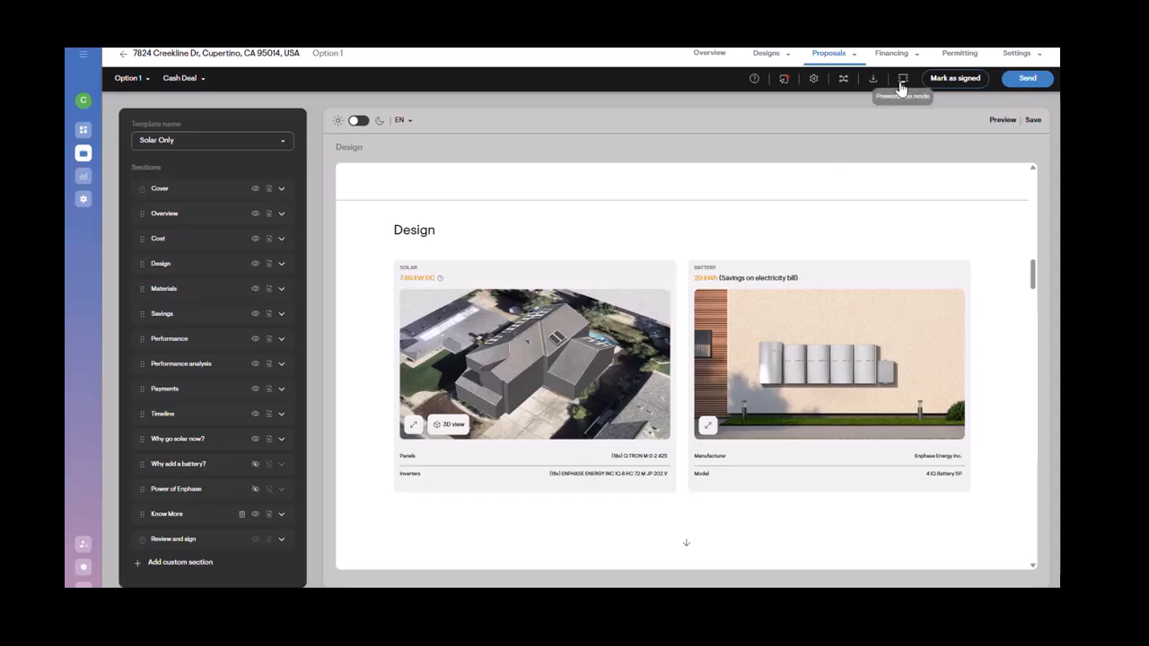
{"action": "left_click", "coordinate": [962, 54]}
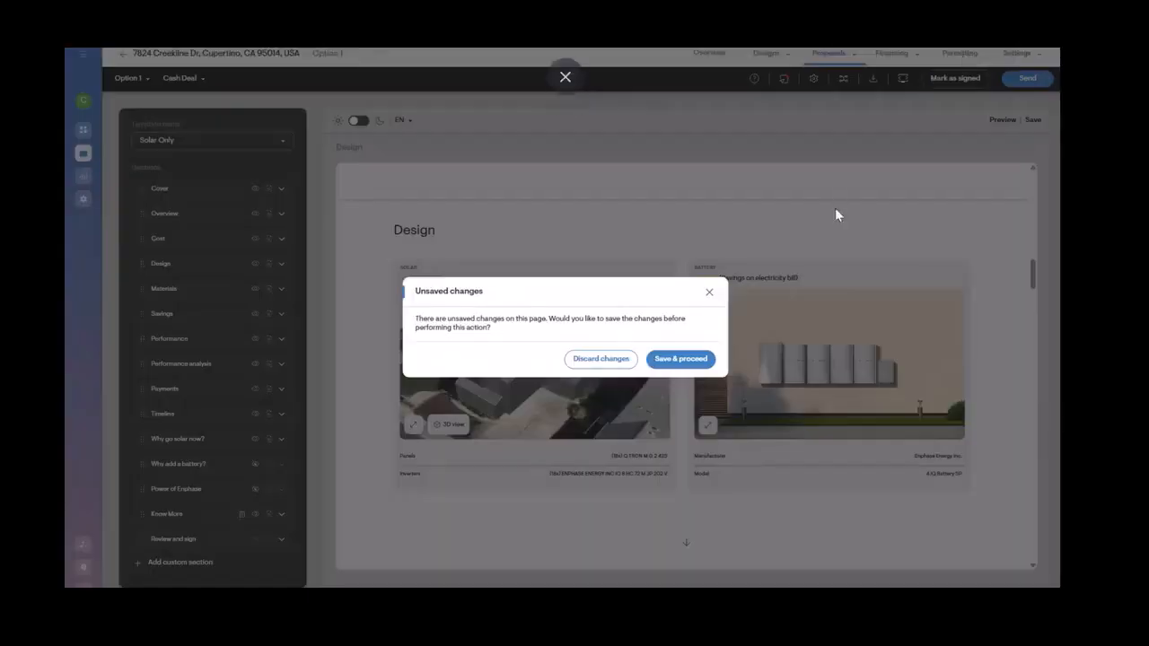
{"action": "left_click", "coordinate": [710, 294]}
{"action": "left_click", "coordinate": [907, 55]}
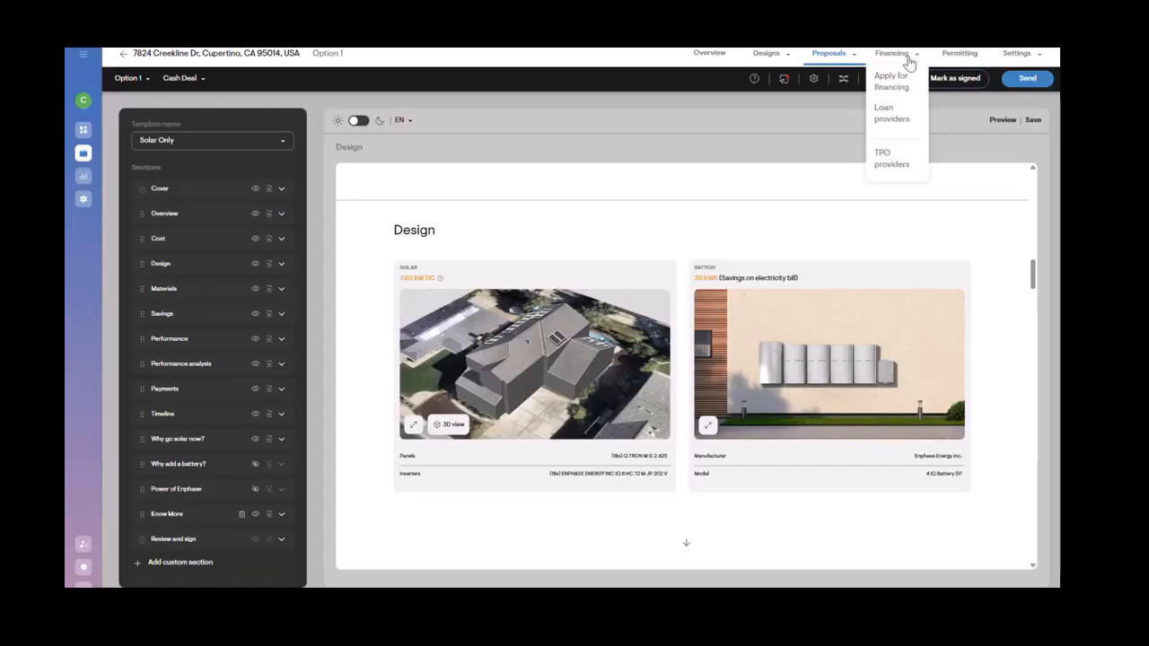
Step: Open the proposal in presentation mode, discarding the unsaved changes
{"action": "left_click", "coordinate": [841, 59]}
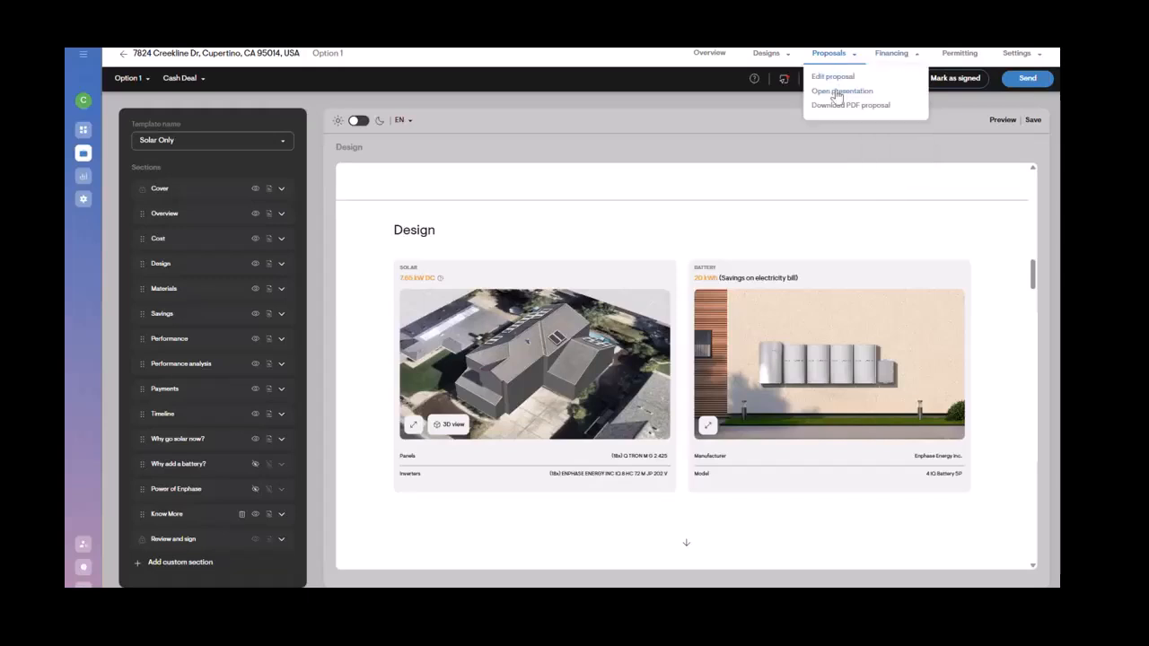
{"action": "left_click", "coordinate": [837, 92]}
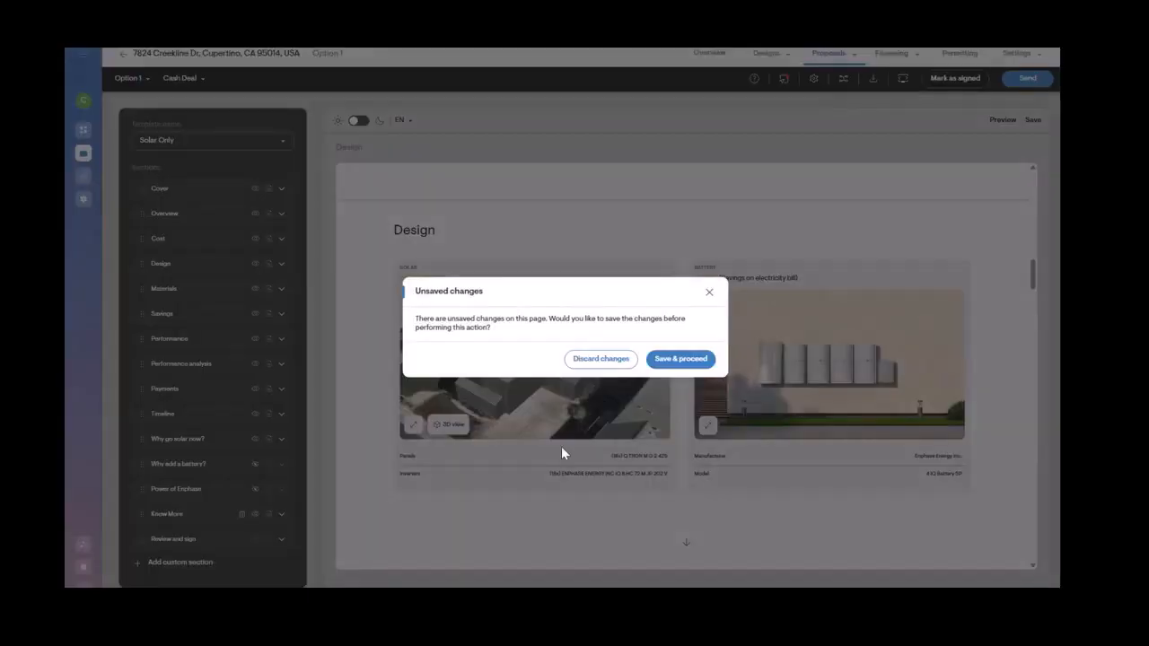
{"action": "left_click", "coordinate": [601, 361]}
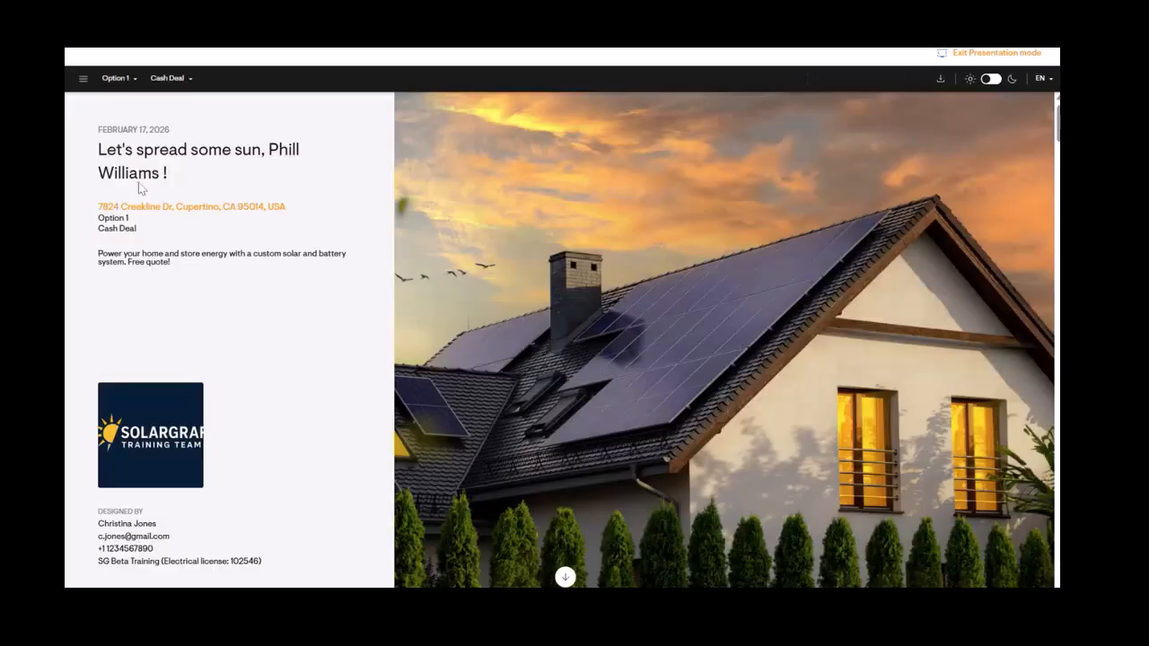
Step: Expand the solar design image in the presentation, switch it to 3D and orbit around the roof
{"action": "scroll", "coordinate": [313, 403], "scroll_direction": "down", "scroll_amount": 3}
{"action": "scroll", "coordinate": [362, 457], "scroll_direction": "down", "scroll_amount": 10}
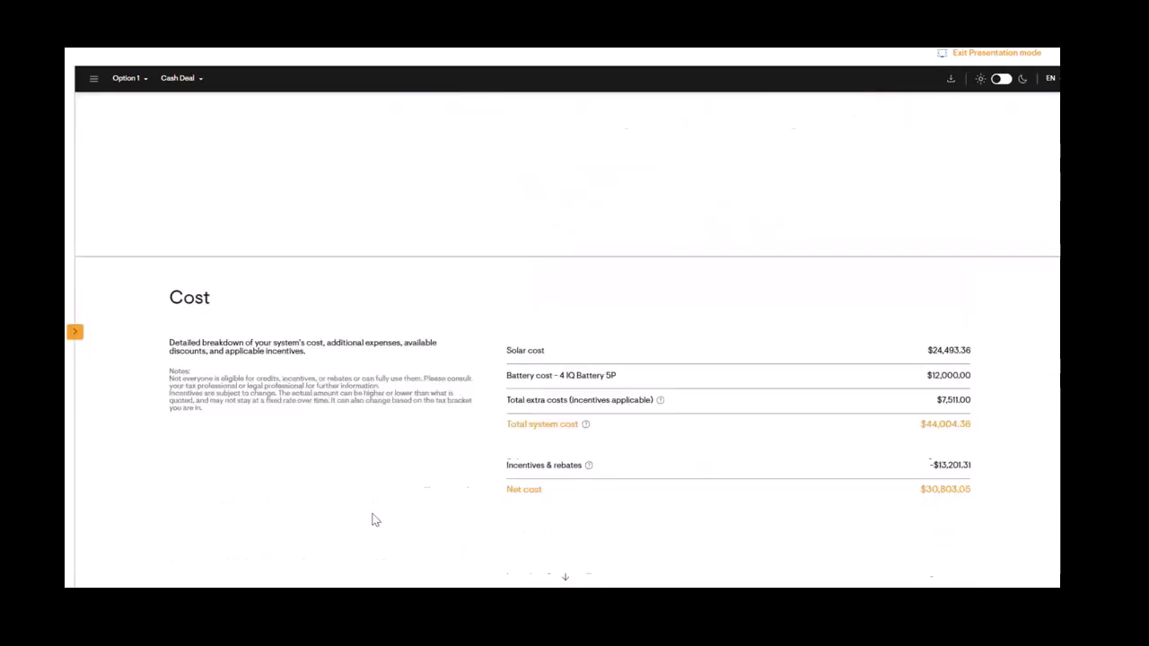
{"action": "scroll", "coordinate": [376, 532], "scroll_direction": "down", "scroll_amount": 2}
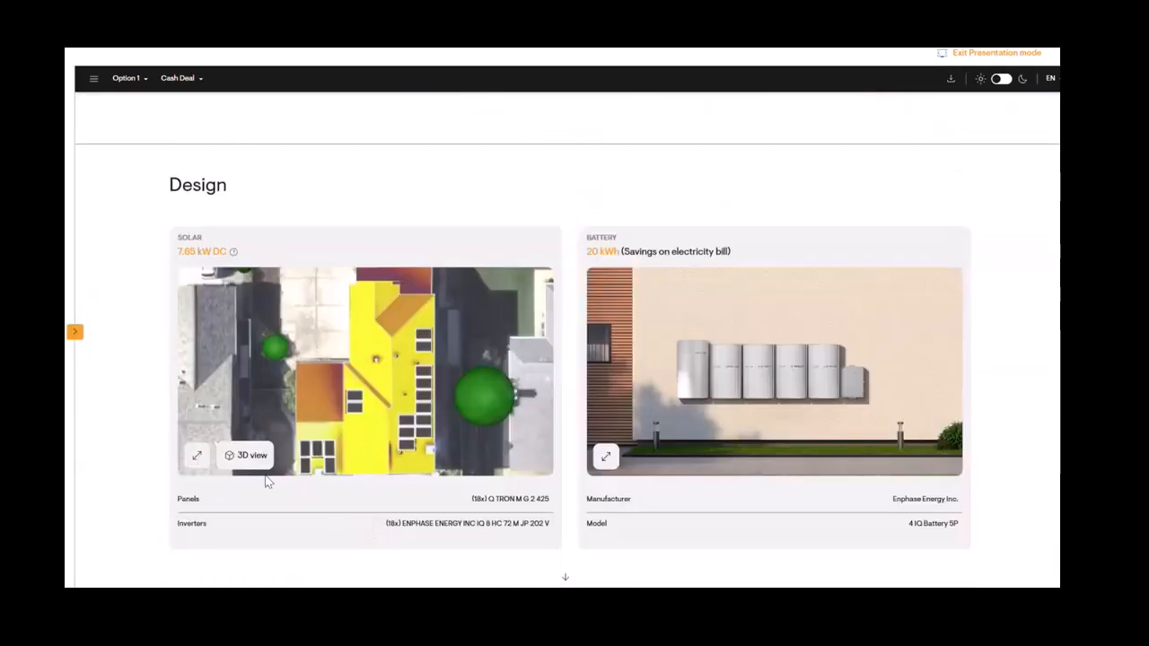
{"action": "left_click", "coordinate": [198, 457]}
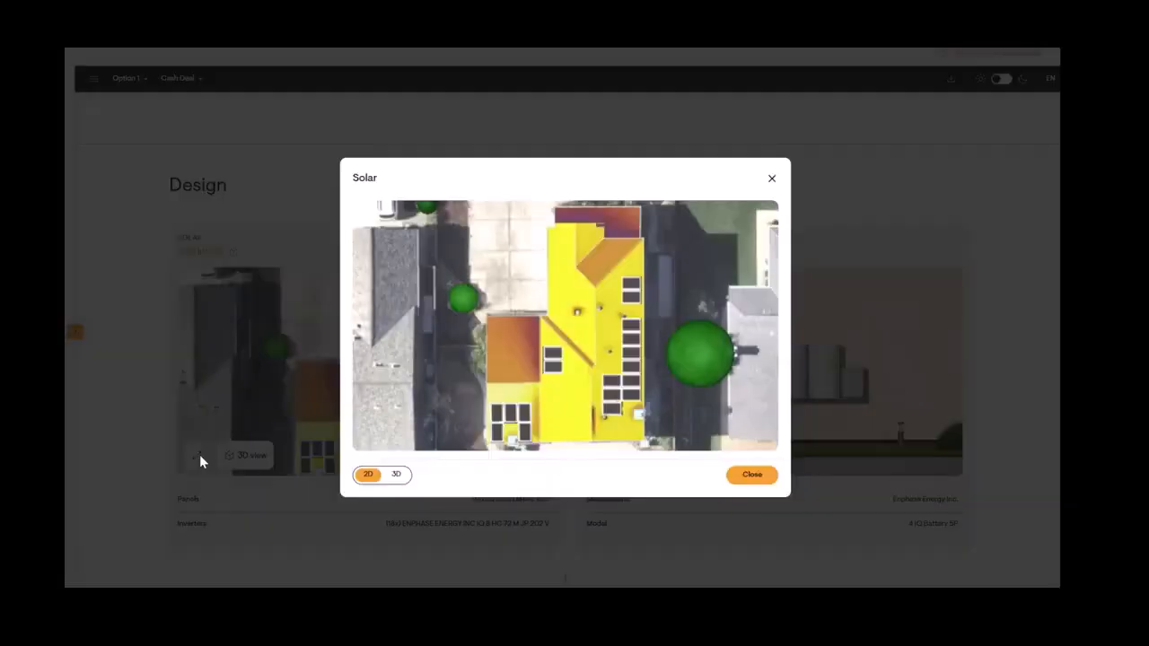
{"action": "left_click", "coordinate": [396, 474]}
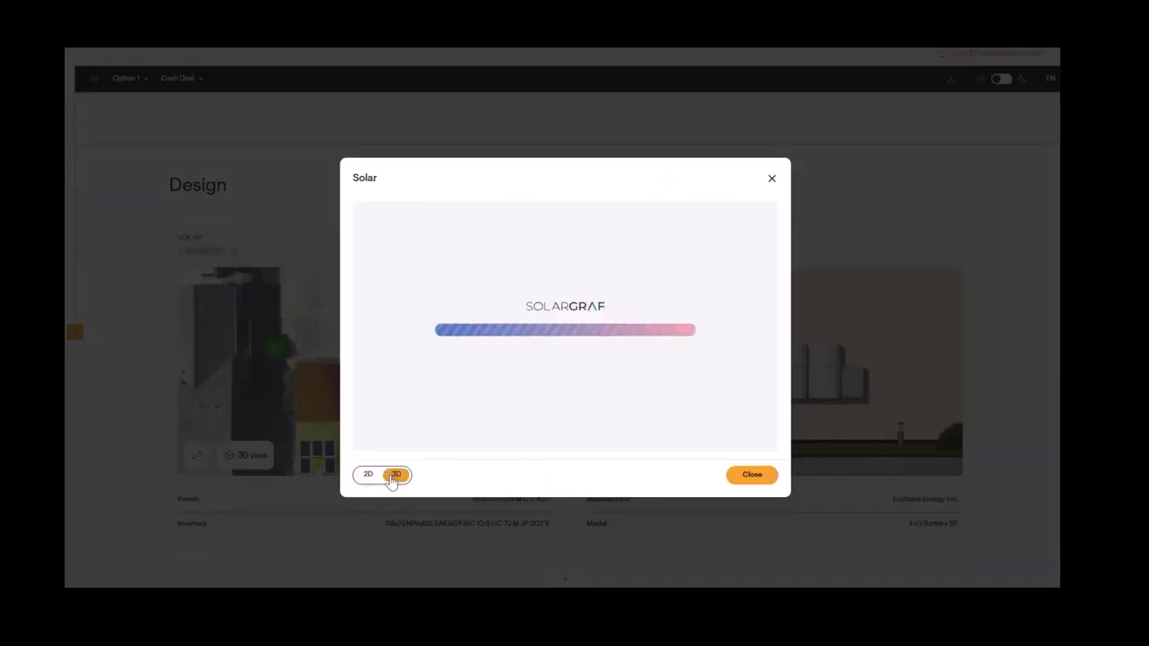
{"action": "left_click", "coordinate": [761, 221]}
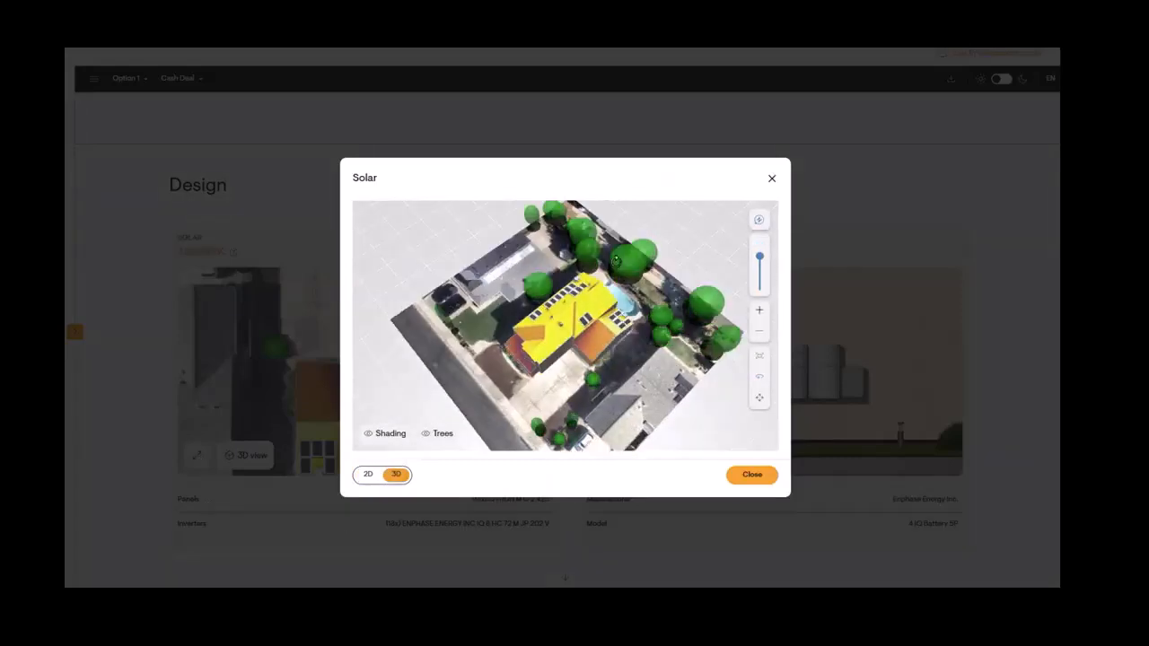
{"action": "left_click_drag", "start_coordinate": [528, 388], "coordinate": [672, 311]}
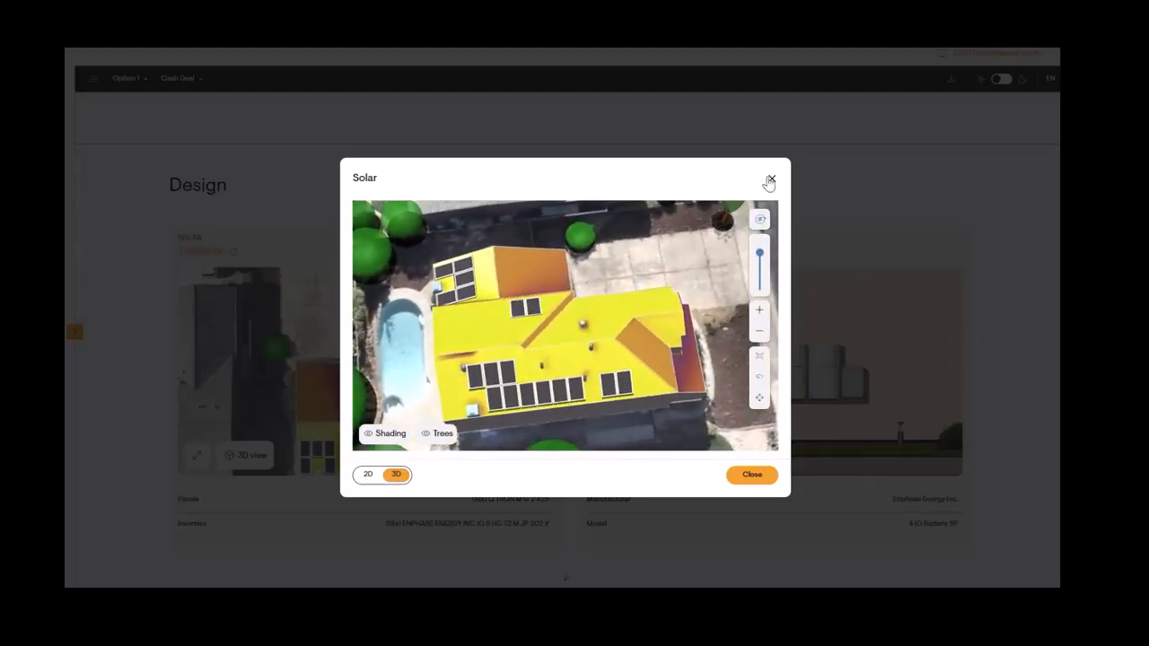
{"action": "left_click", "coordinate": [771, 177]}
Step: Review the remaining proposal sections through to review and sign, then exit presentation mode
{"action": "scroll", "coordinate": [414, 312], "scroll_direction": "down", "scroll_amount": 3}
{"action": "scroll", "coordinate": [495, 425], "scroll_direction": "down", "scroll_amount": 10}
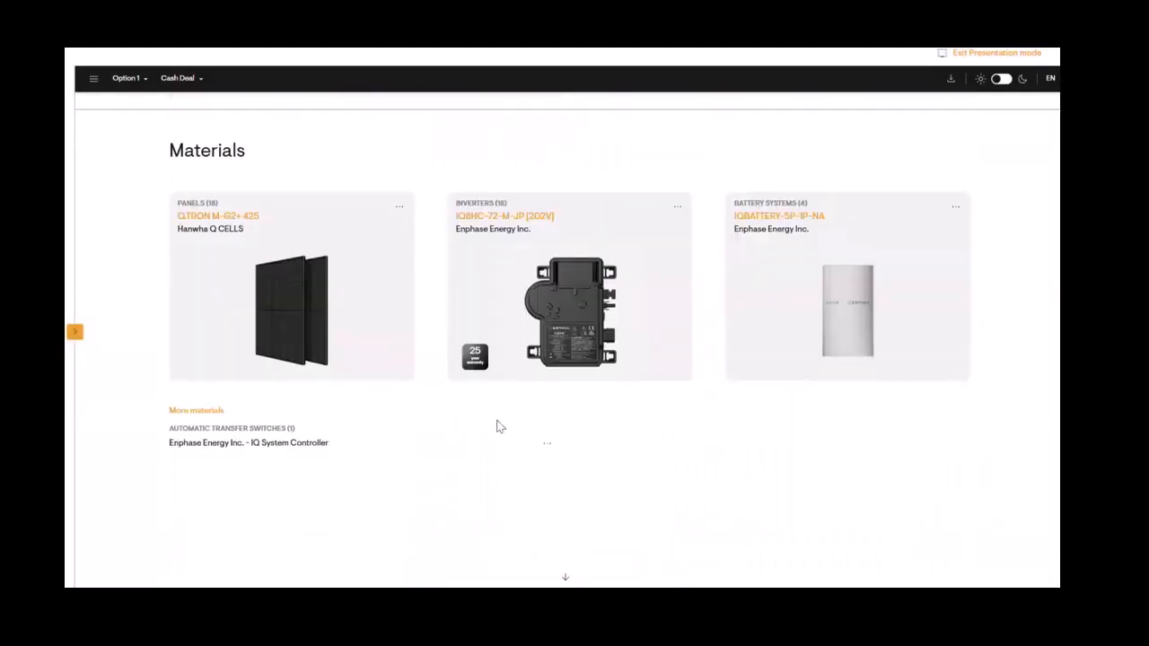
{"action": "scroll", "coordinate": [536, 436], "scroll_direction": "down", "scroll_amount": 15}
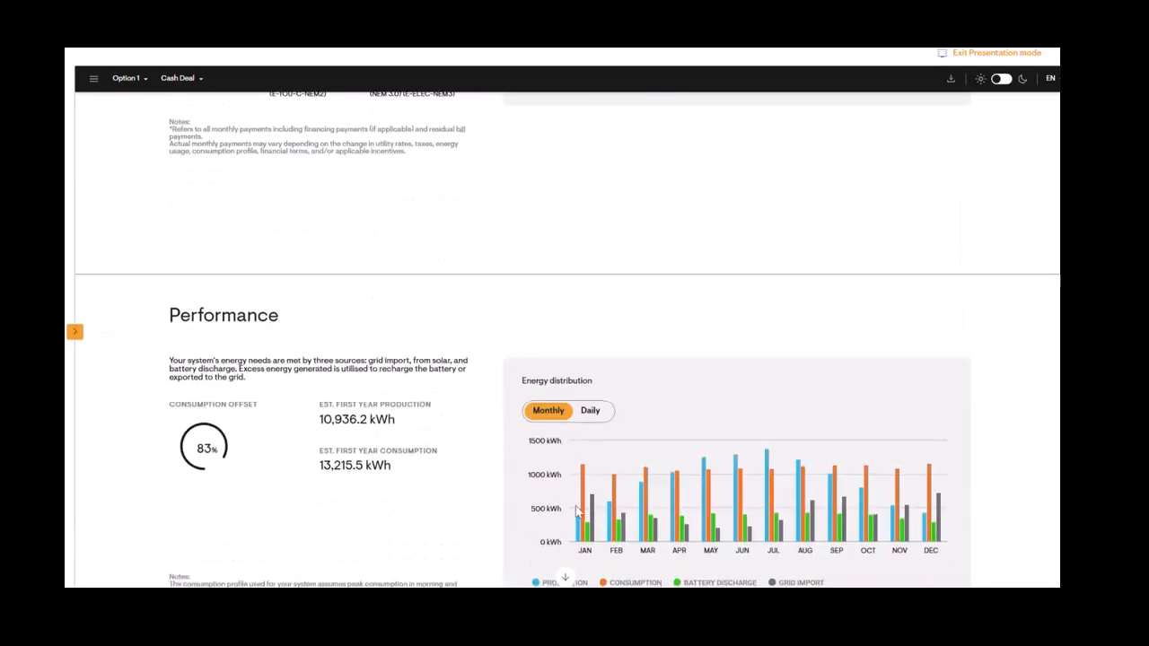
{"action": "scroll", "coordinate": [577, 524], "scroll_direction": "down", "scroll_amount": 15}
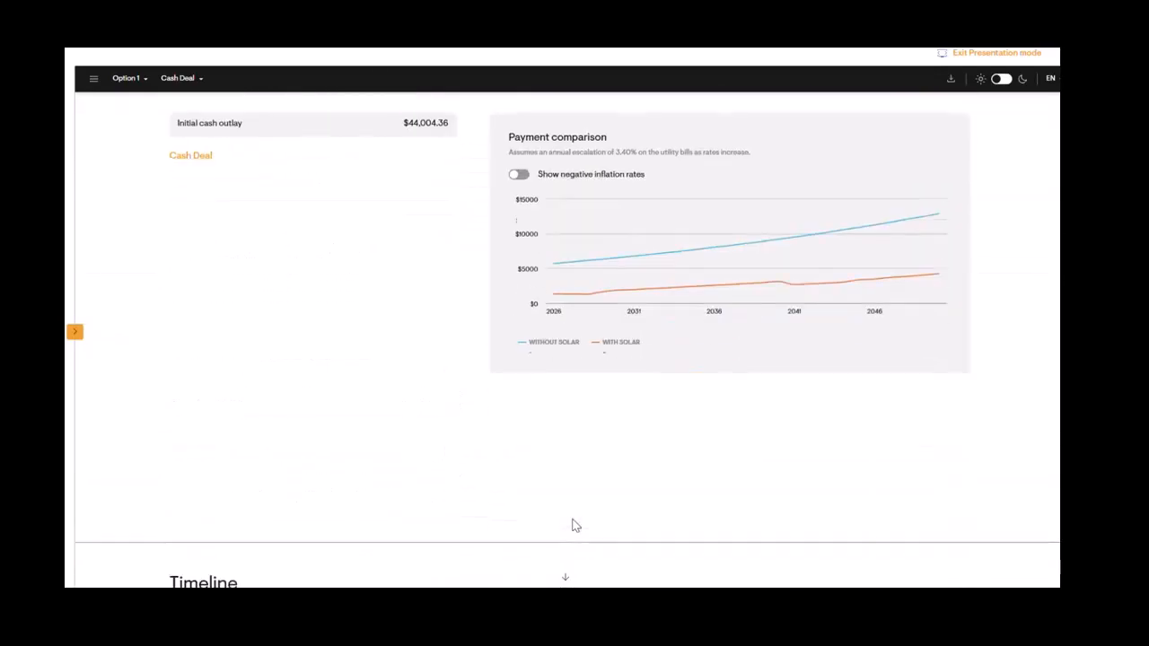
{"action": "scroll", "coordinate": [576, 526], "scroll_direction": "down", "scroll_amount": 15}
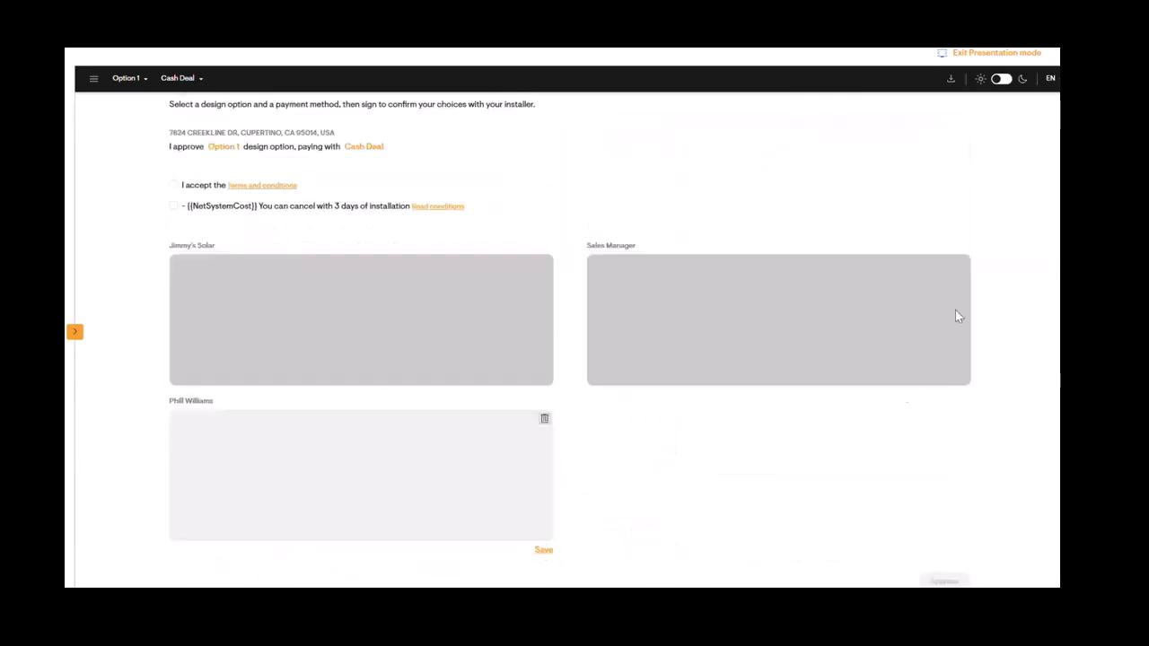
{"action": "left_click", "coordinate": [959, 51]}
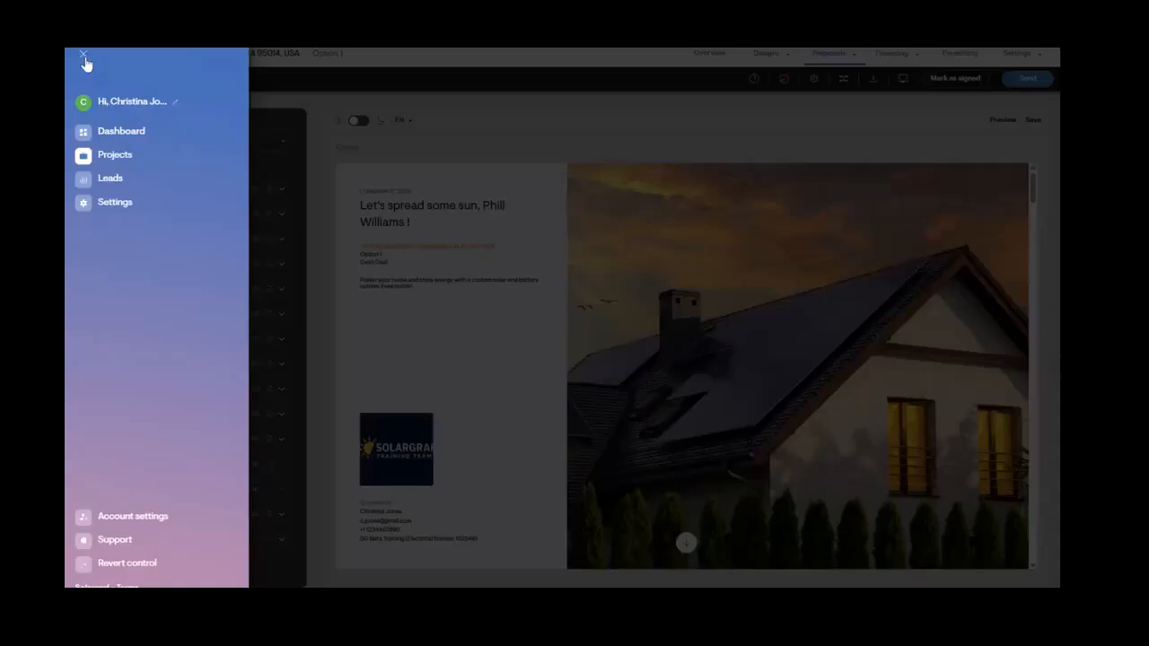
Step: Open the default design settings under Settings, discarding unsaved proposal changes, and look through them
{"action": "left_click", "coordinate": [91, 212]}
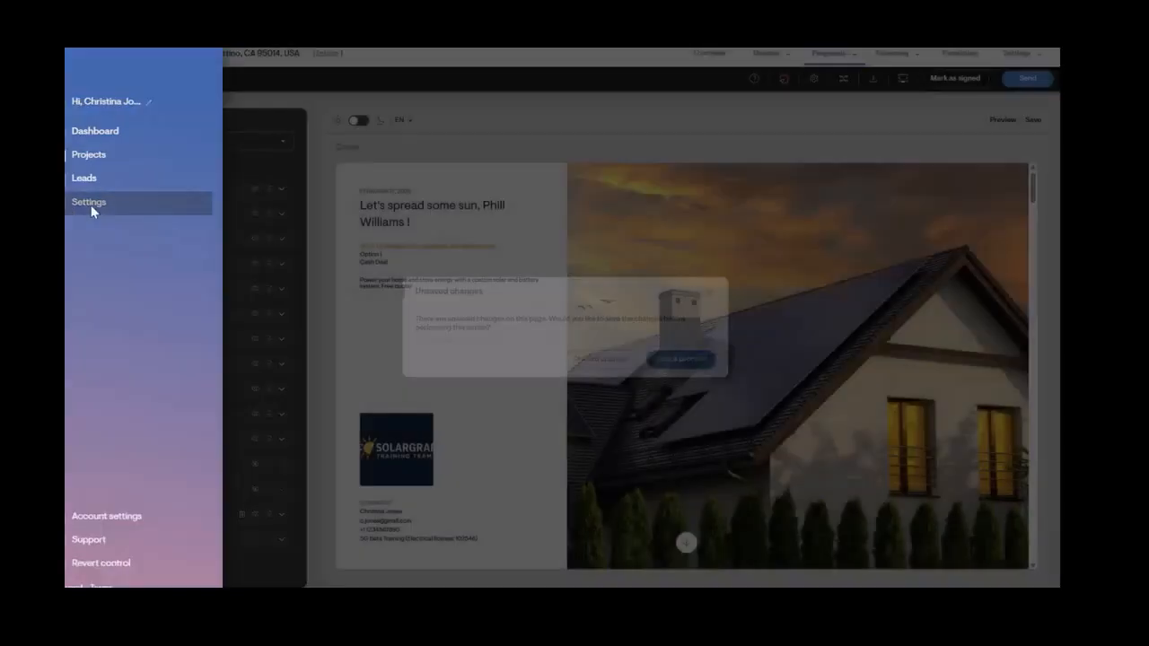
{"action": "left_click", "coordinate": [595, 360]}
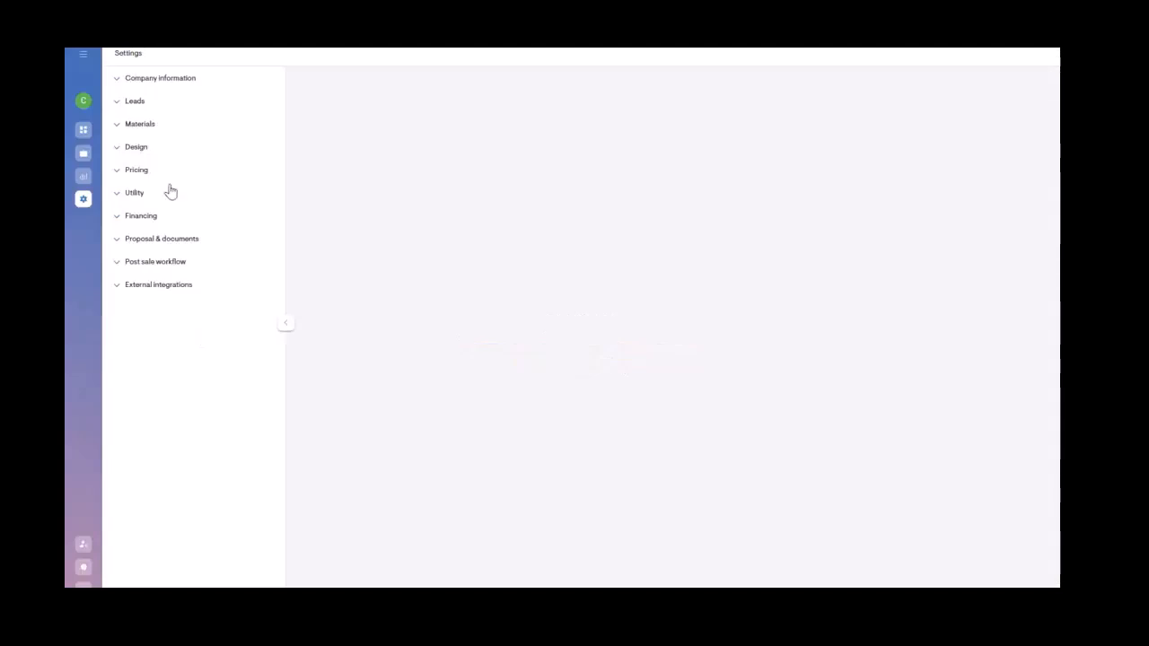
{"action": "left_click", "coordinate": [136, 147]}
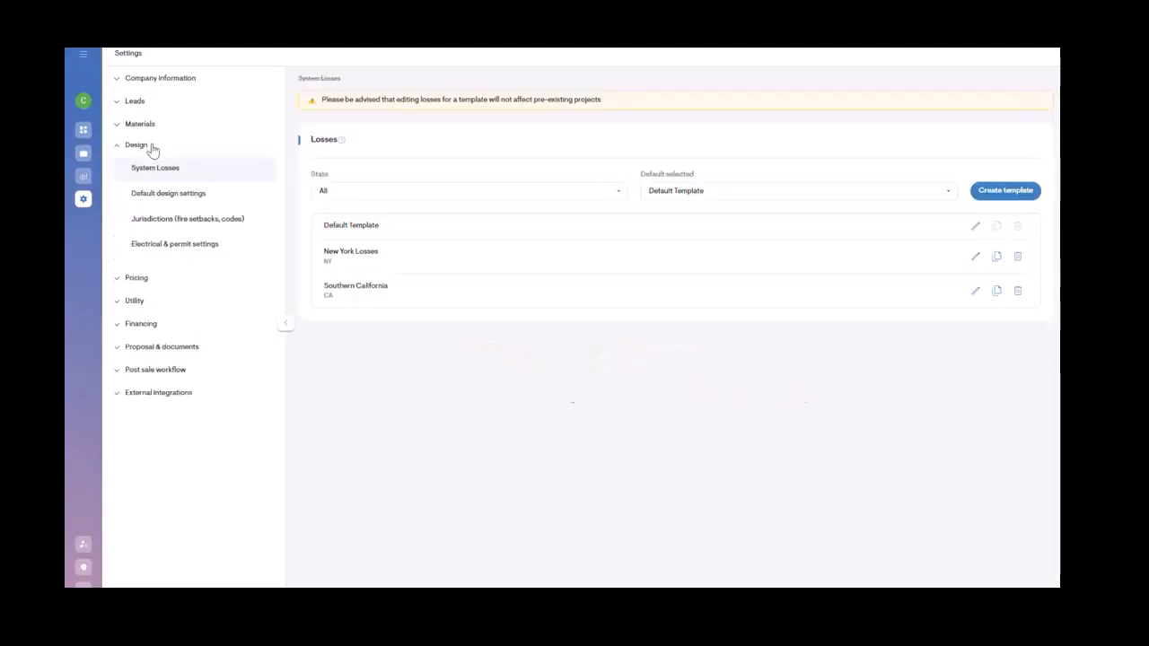
{"action": "left_click", "coordinate": [175, 199]}
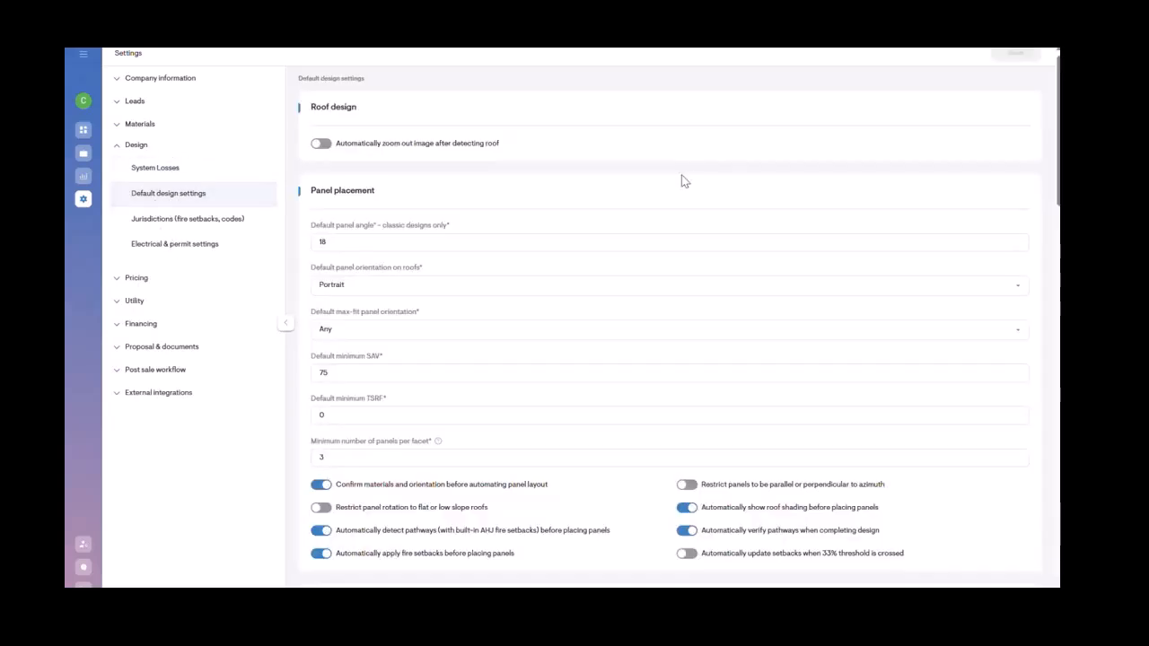
{"action": "scroll", "coordinate": [759, 404], "scroll_direction": "down", "scroll_amount": 4}
{"action": "scroll", "coordinate": [754, 436], "scroll_direction": "up", "scroll_amount": 4}
Step: Collapse the Design settings group and open the Support page
{"action": "left_click", "coordinate": [123, 147]}
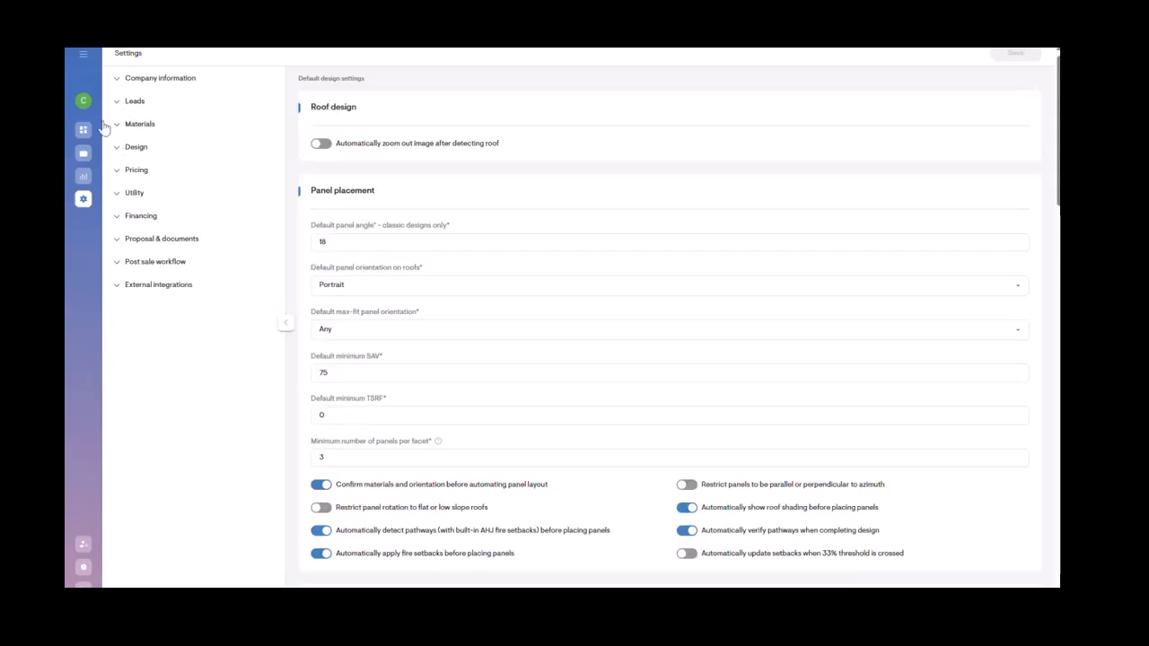
{"action": "left_click", "coordinate": [84, 569]}
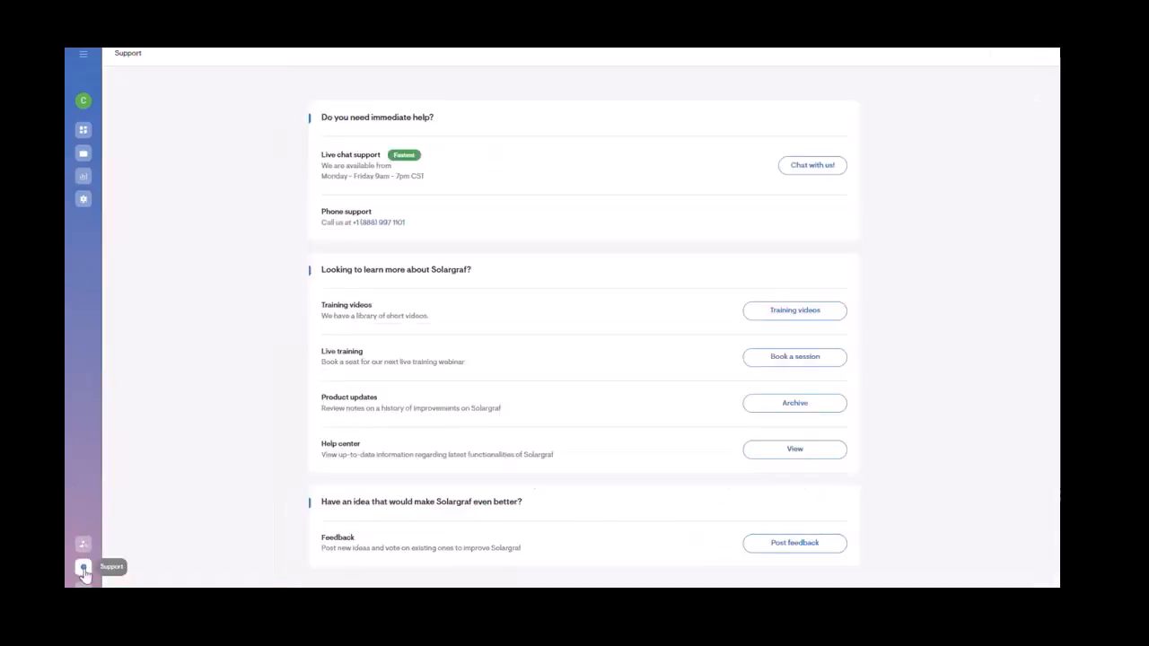